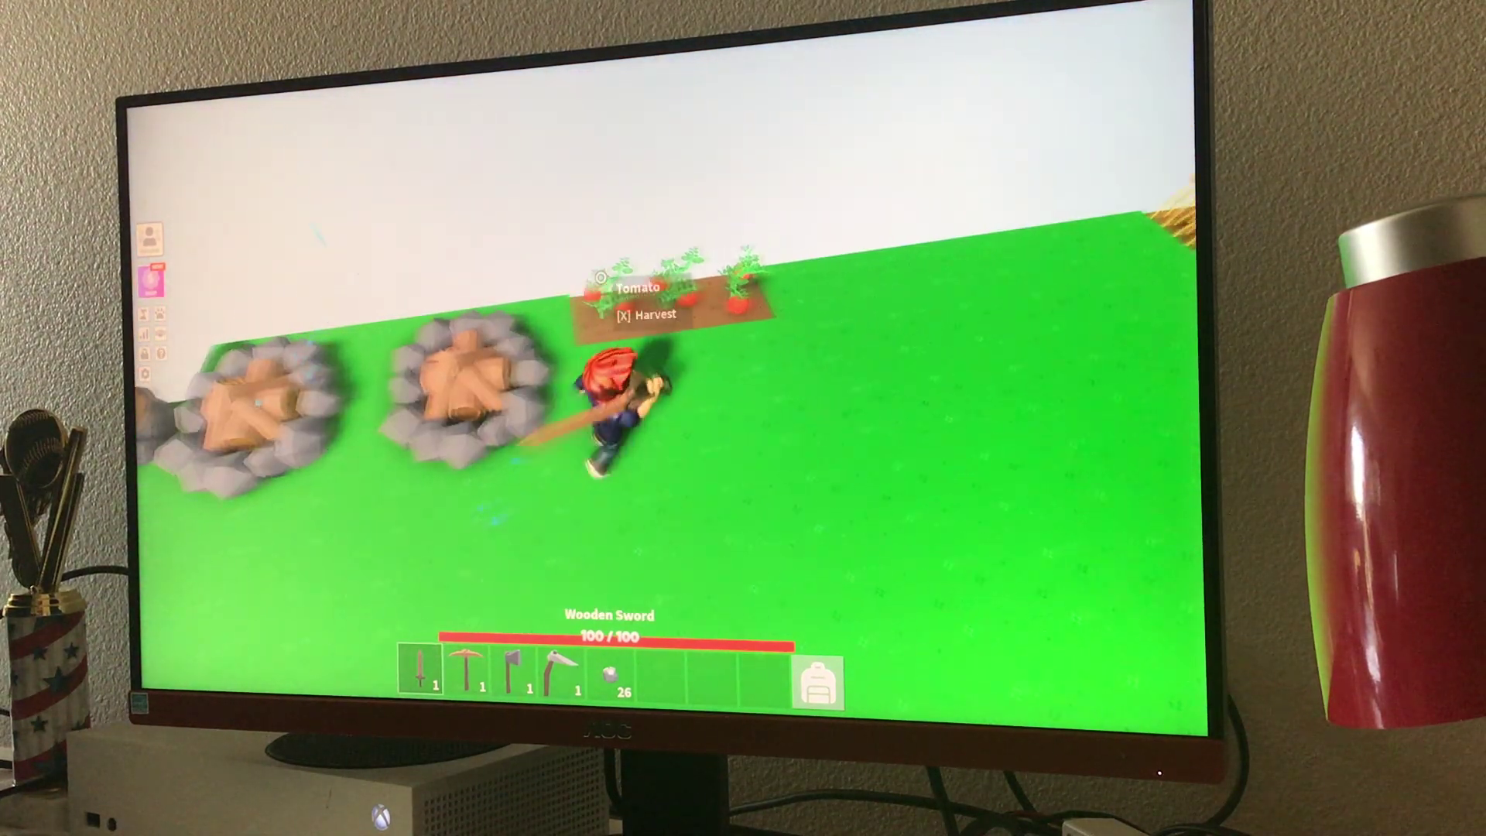
Equip the Stone Axe, harvest the tomatoes and potatoes, and replant their seeds.
key(2)
key(3)
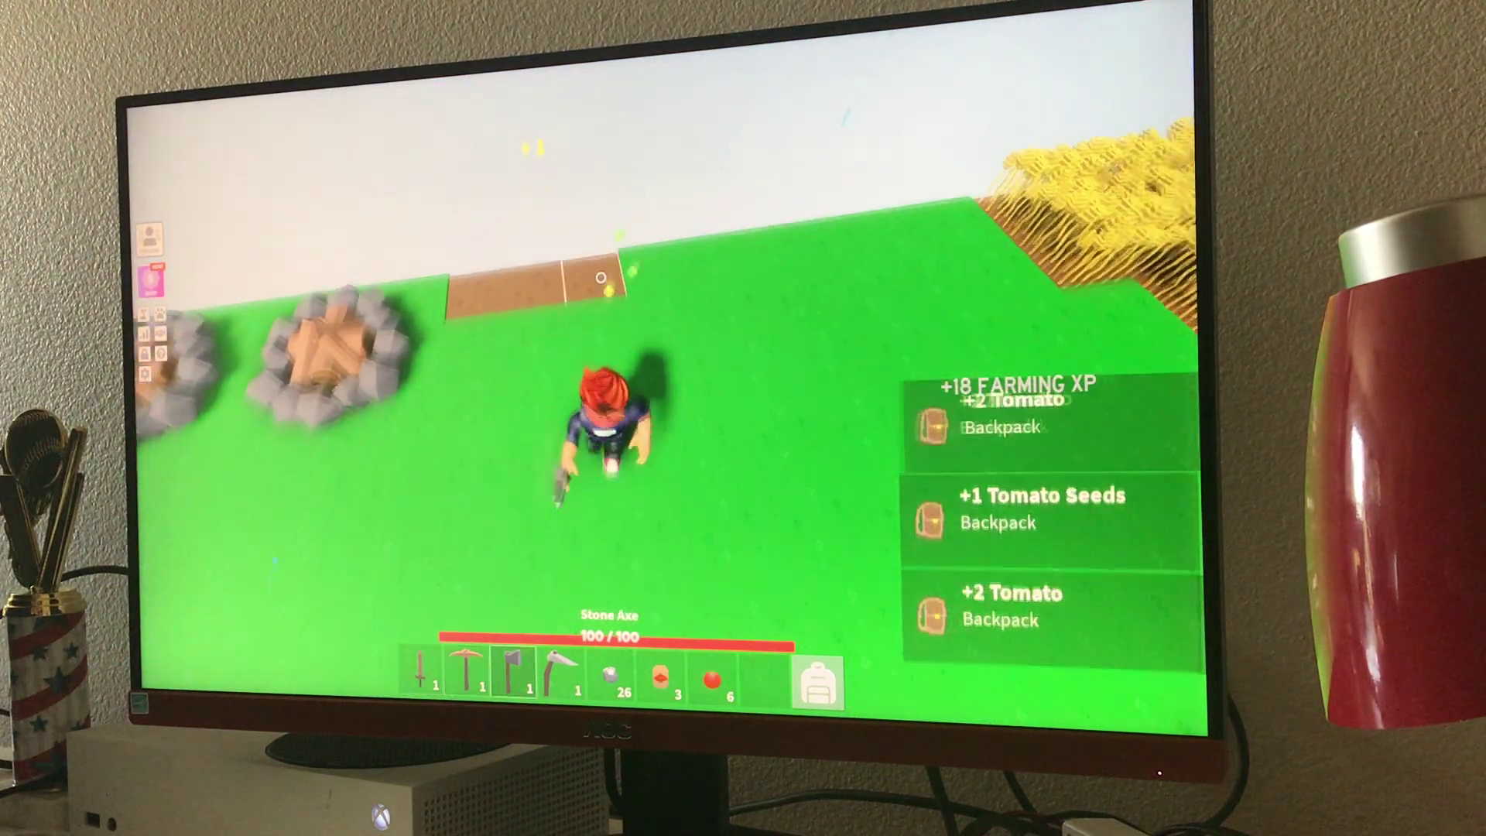
click(600, 277)
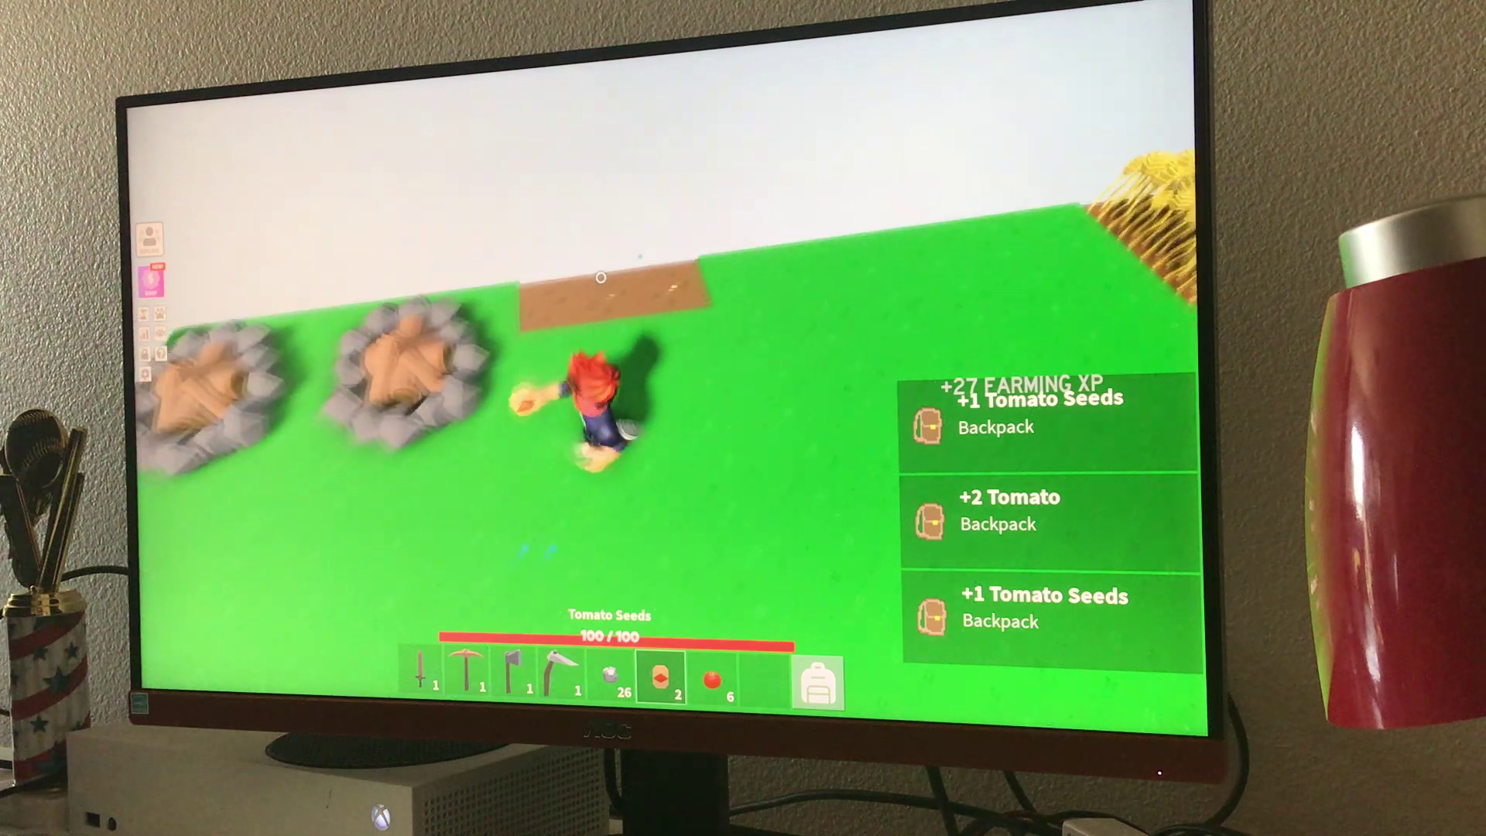
click(600, 277)
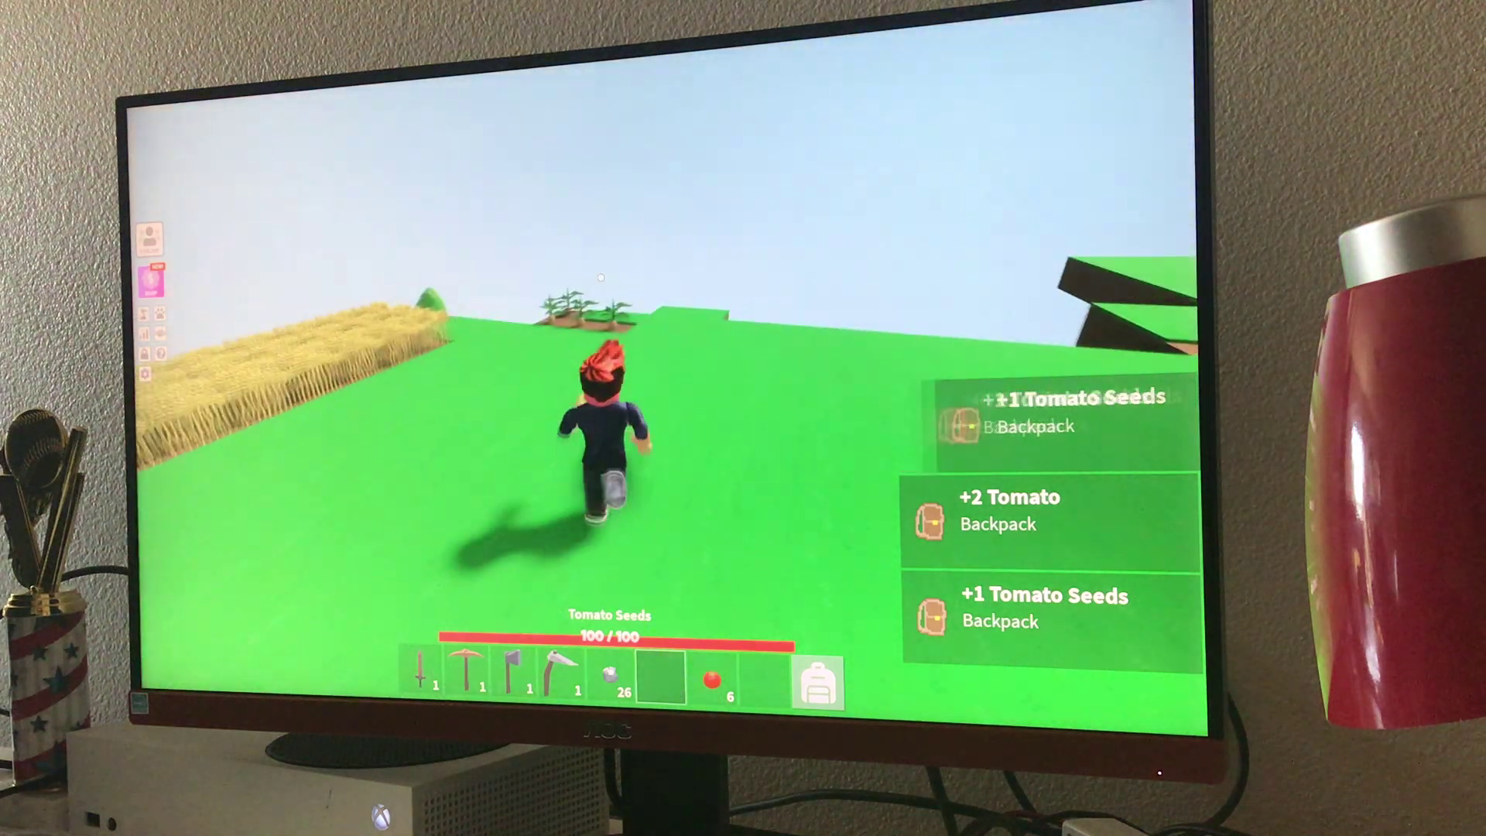
key(x)
key(x)
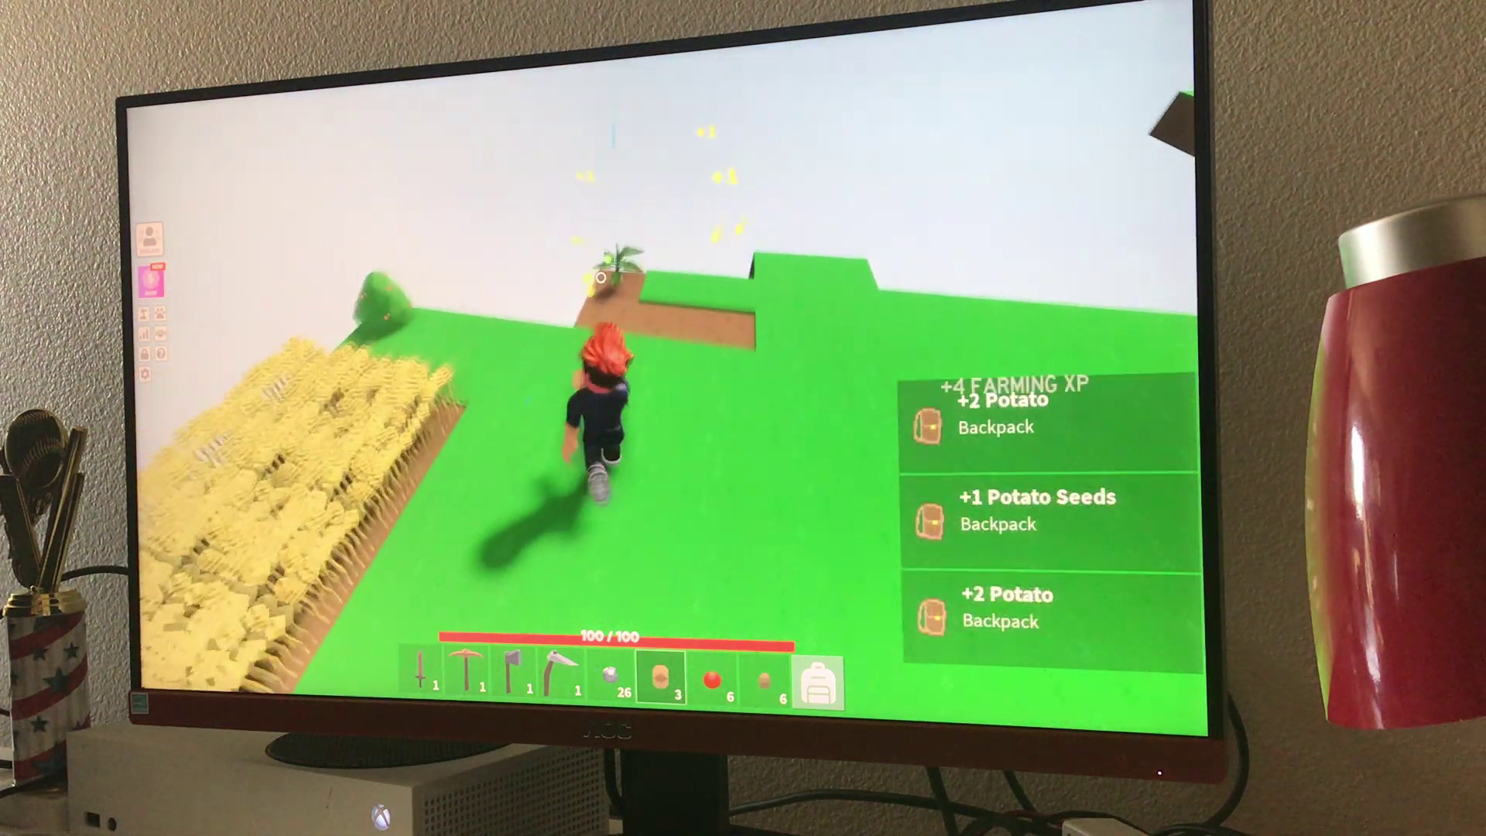
key(x)
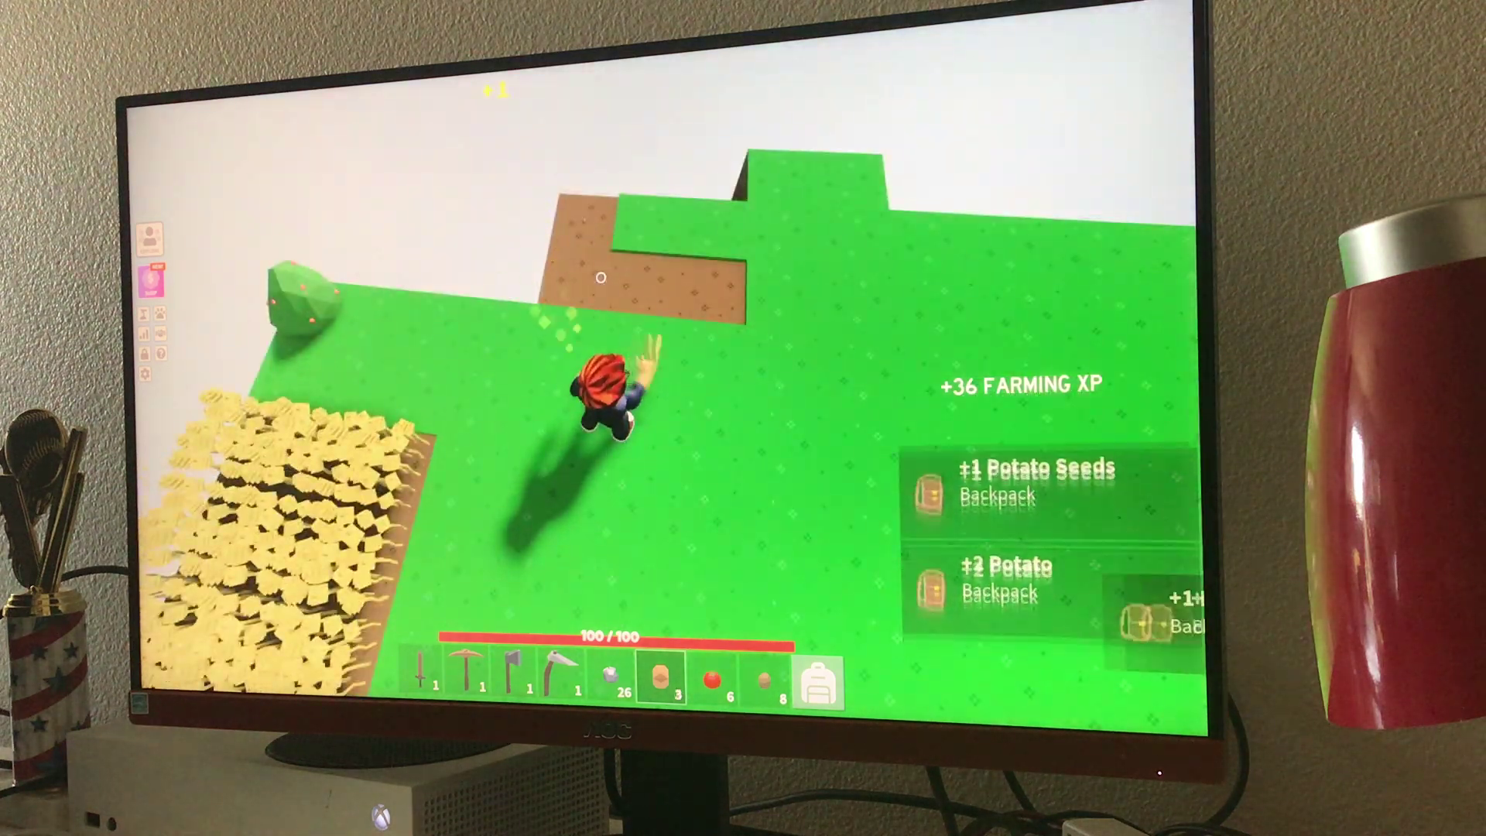
click(601, 276)
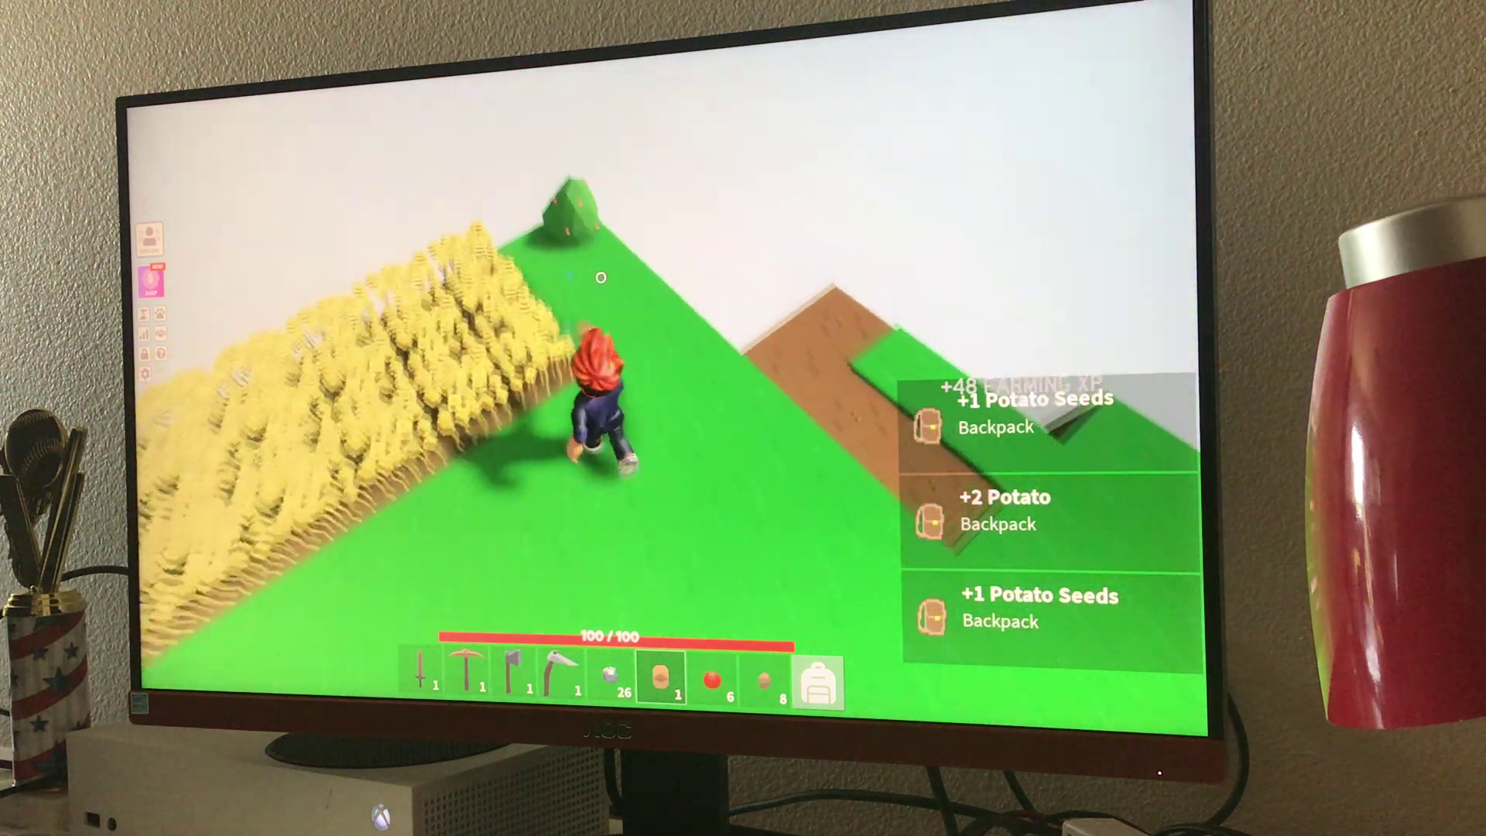
click(600, 276)
Harvest the whole wheat field row by row down to bare dirt.
key(x)
key(x)
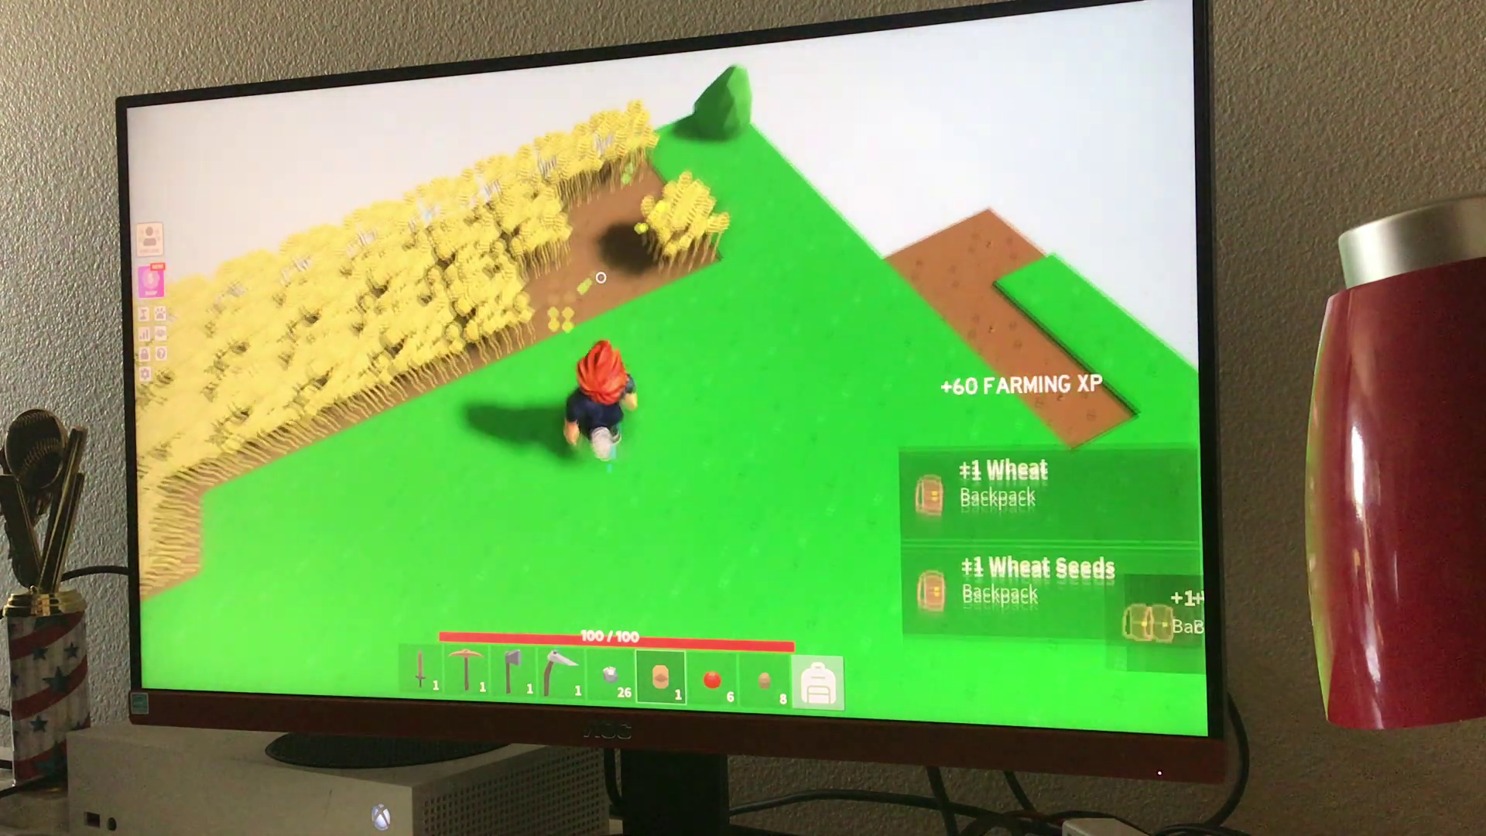
key(x)
key(x)
key(x)
key(x)
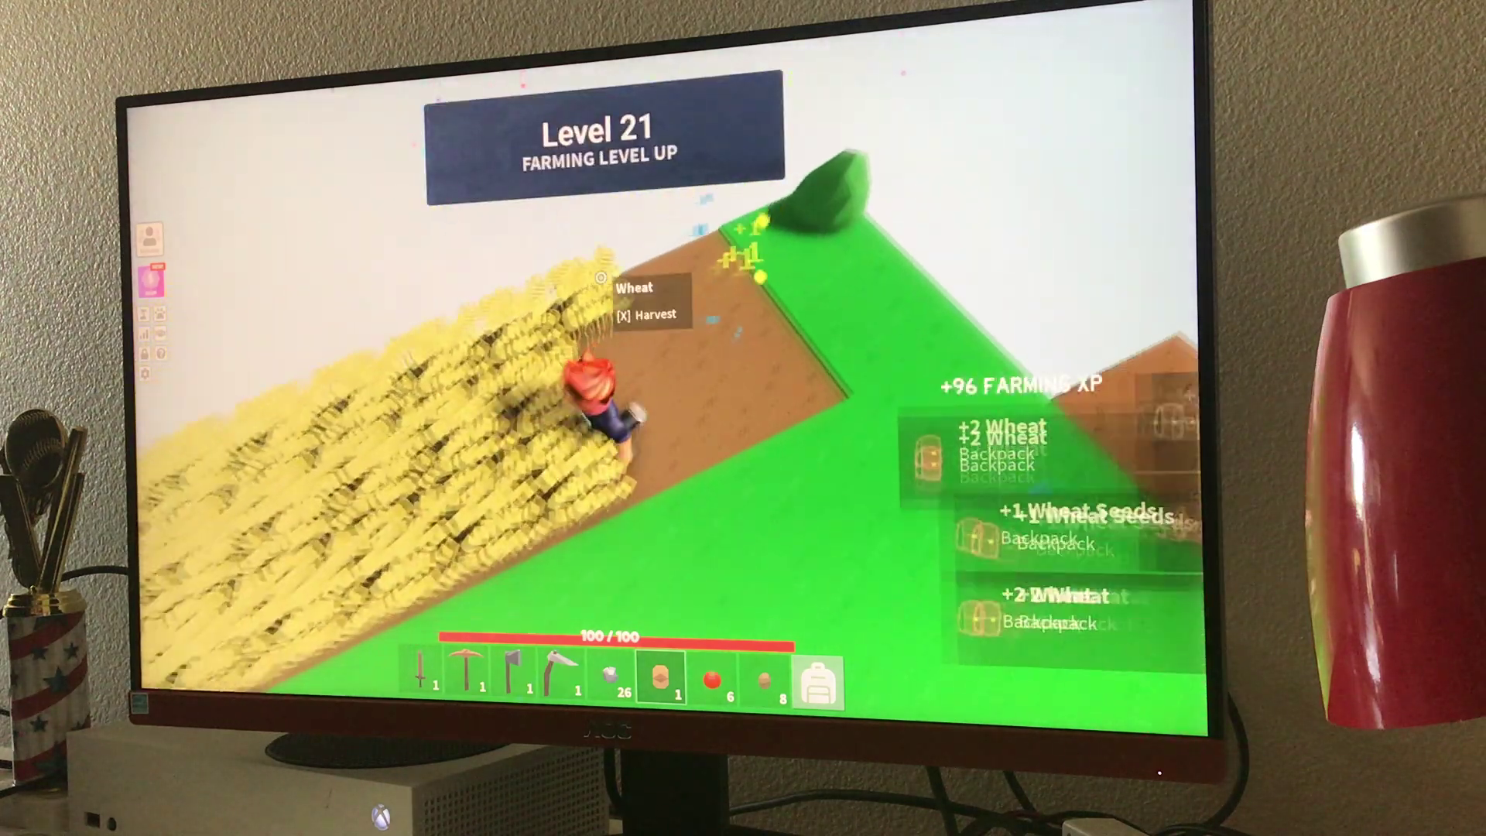
key(x)
key(x)
key(x)
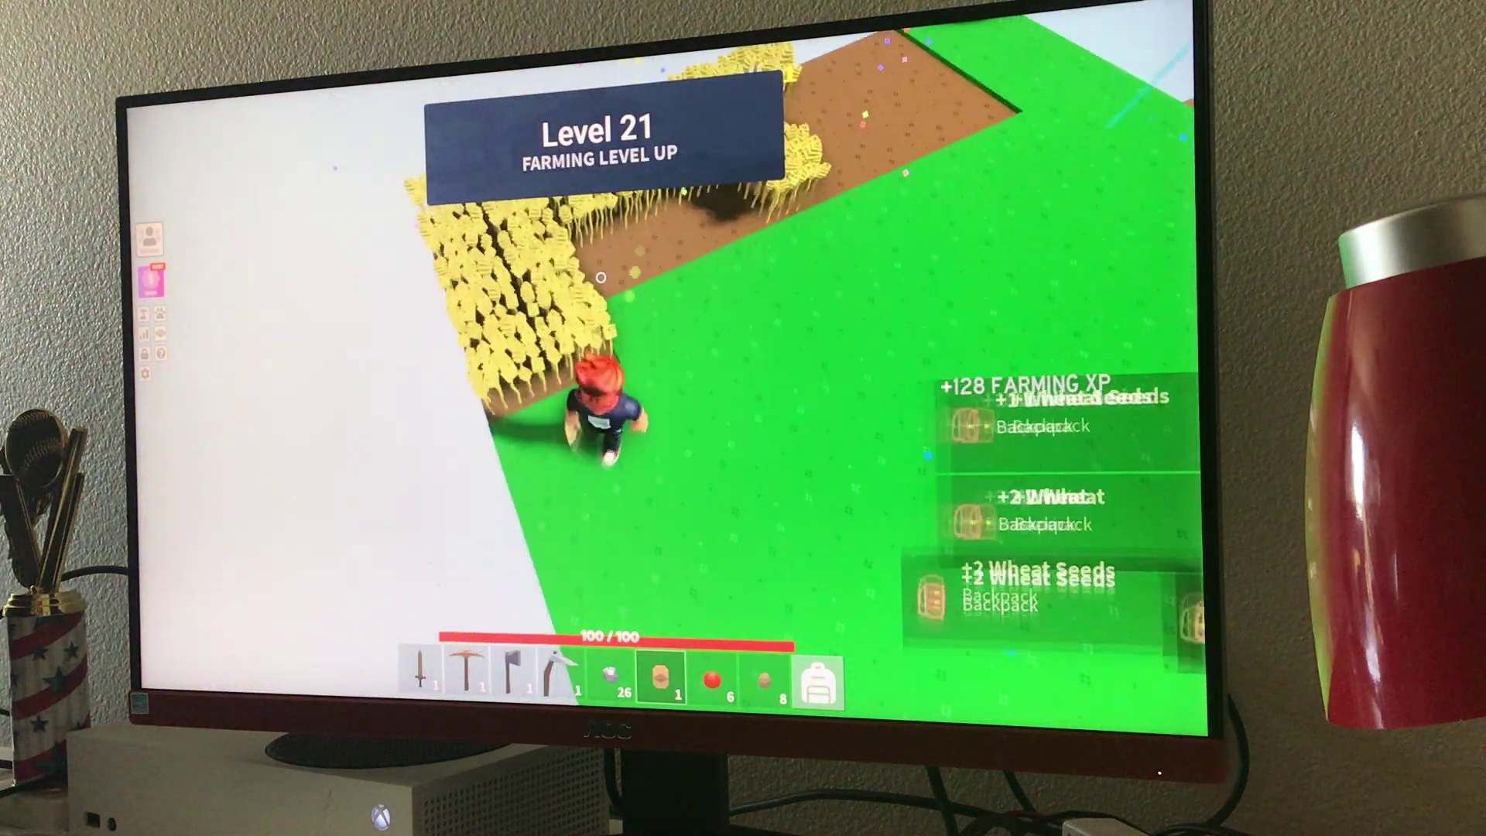
key(x)
key(x)
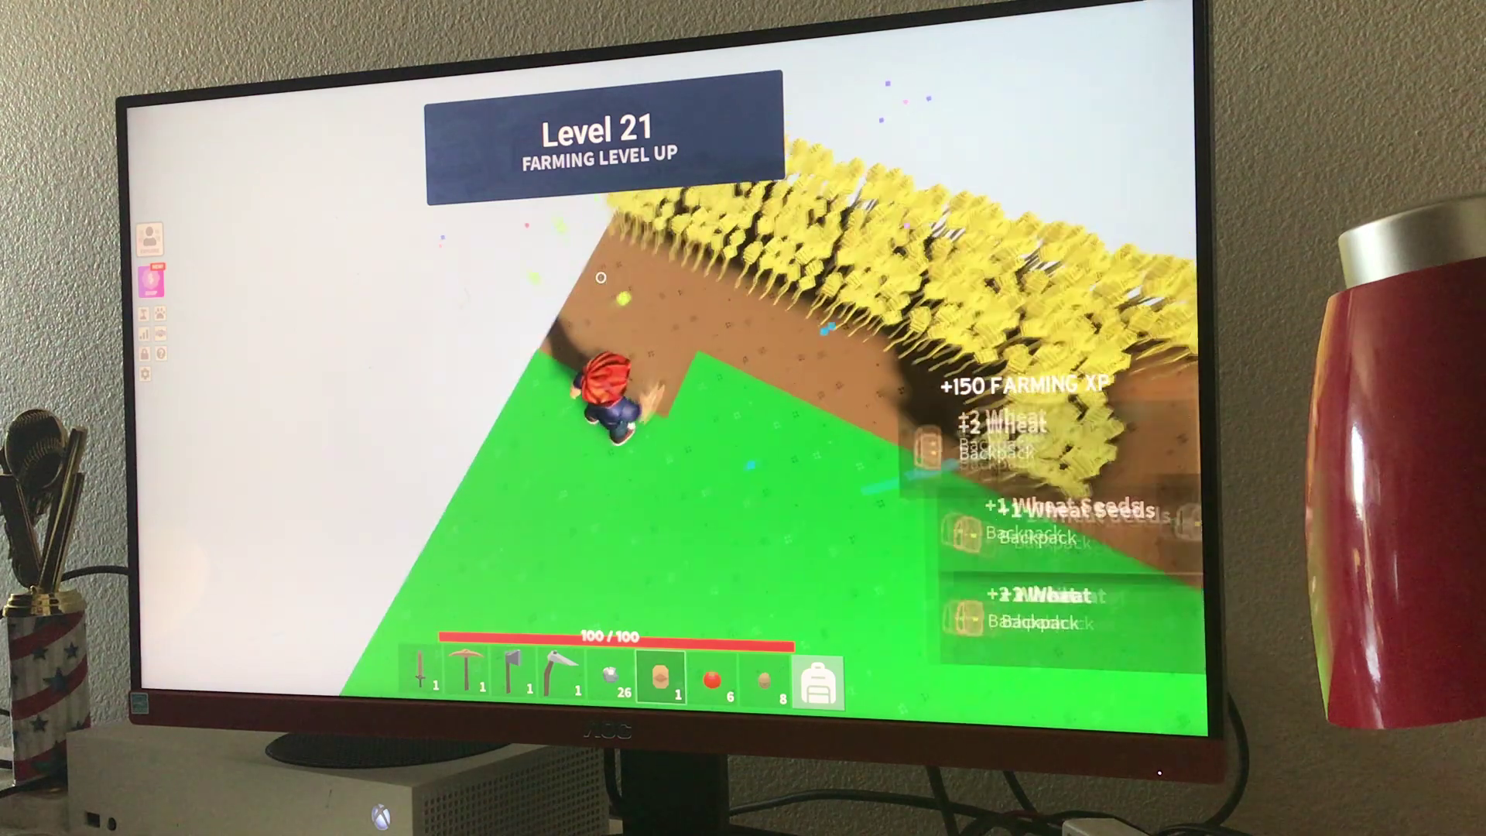
key(x)
key(x)
key(x)
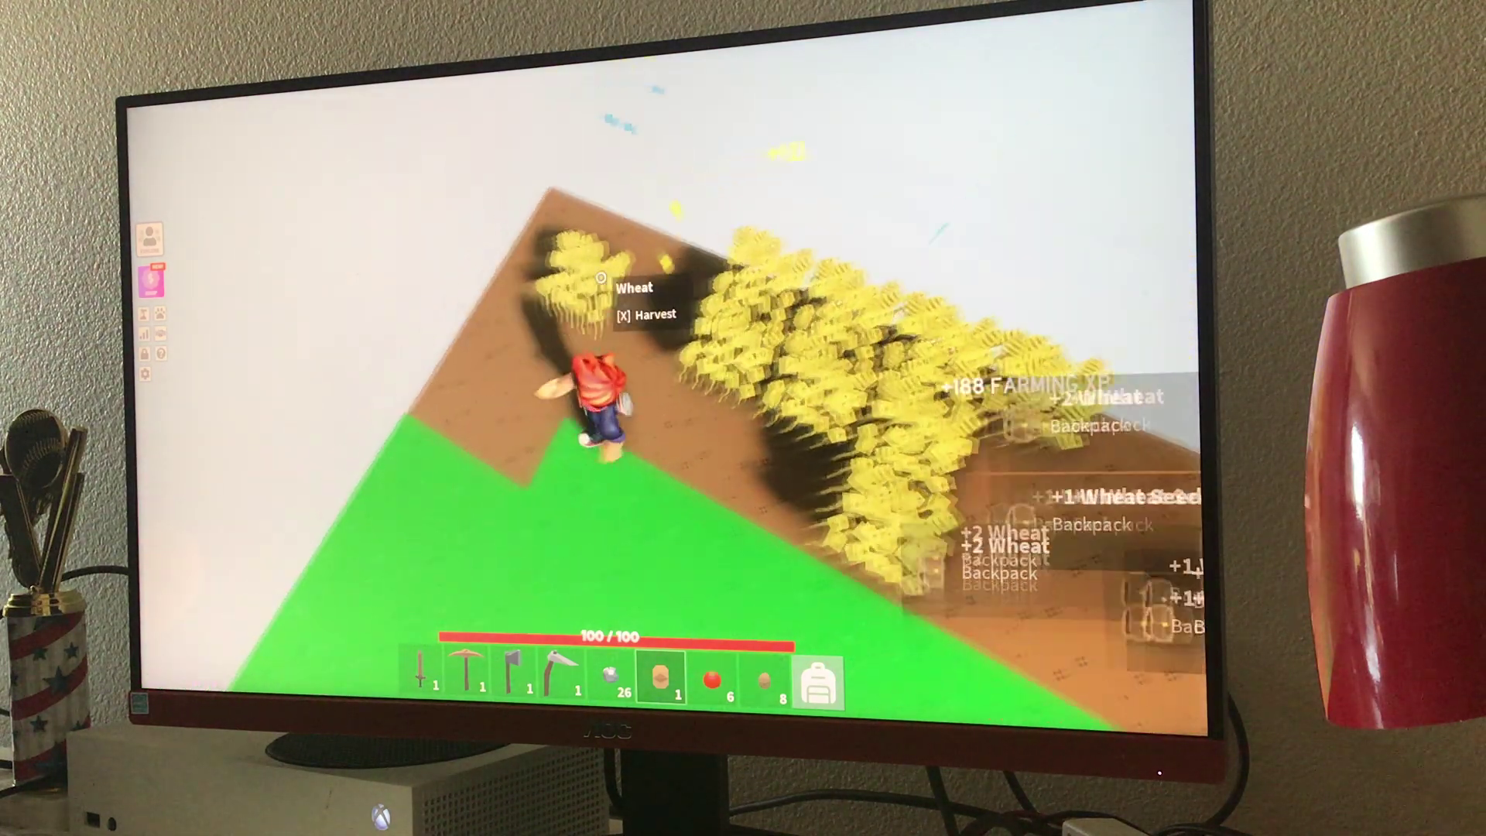
key(x)
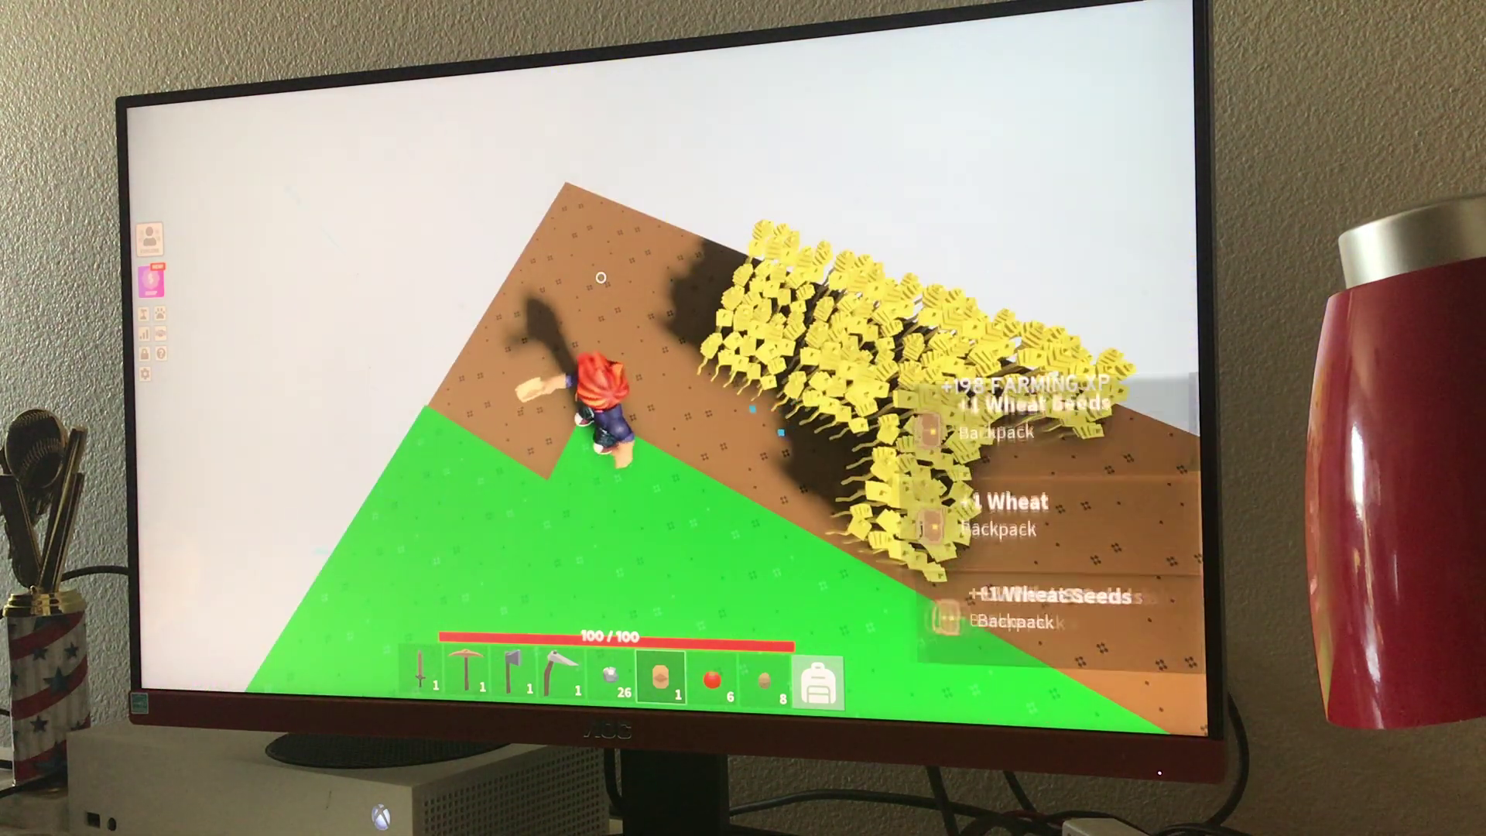
key(x)
key(x)
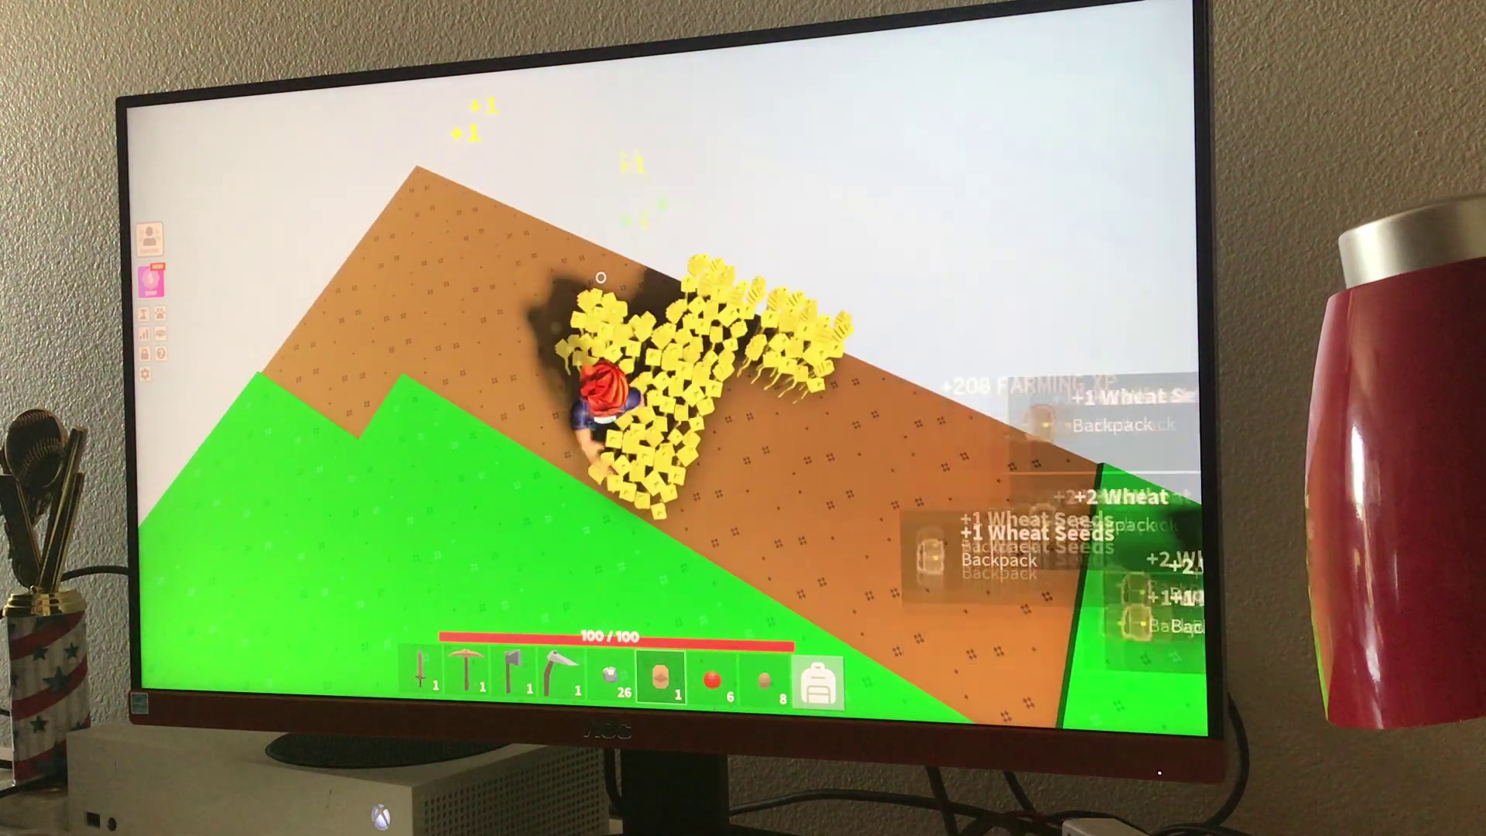
key(x)
key(x)
key(x)
key(x)
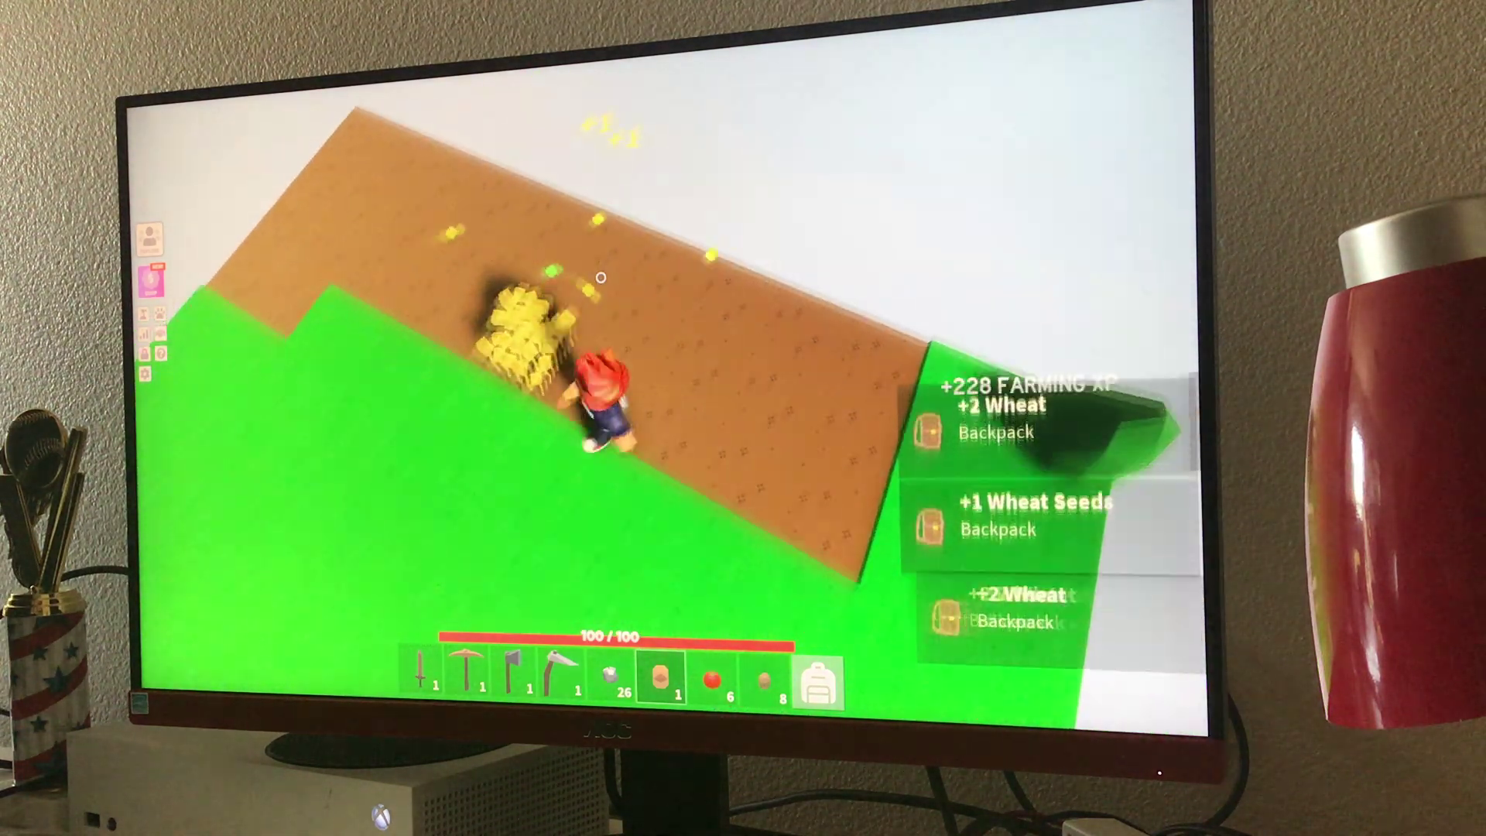
key(x)
key(x)
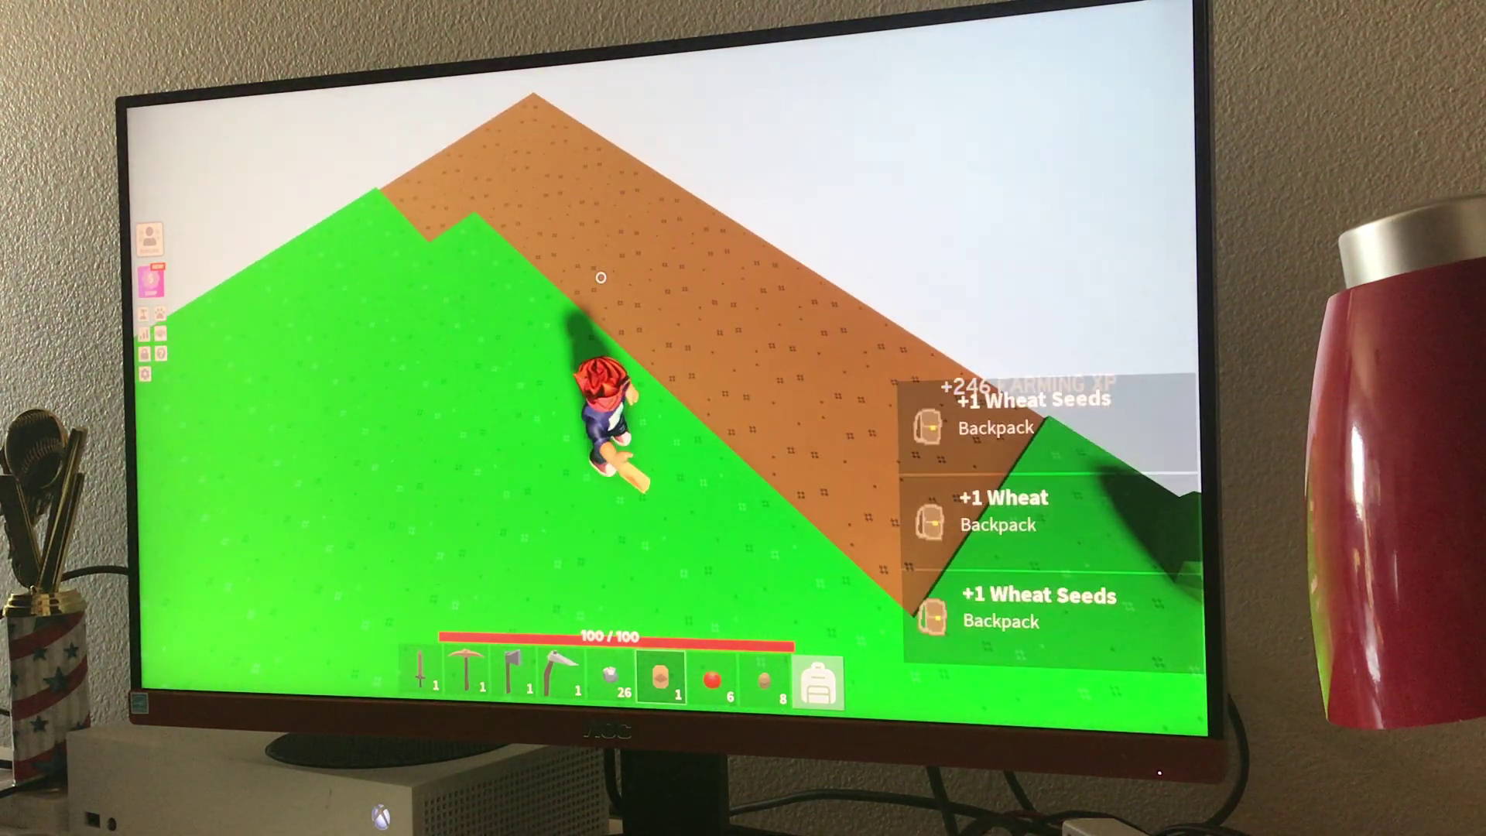
Run across the island to its edge and harvest the carrot.
key(w)
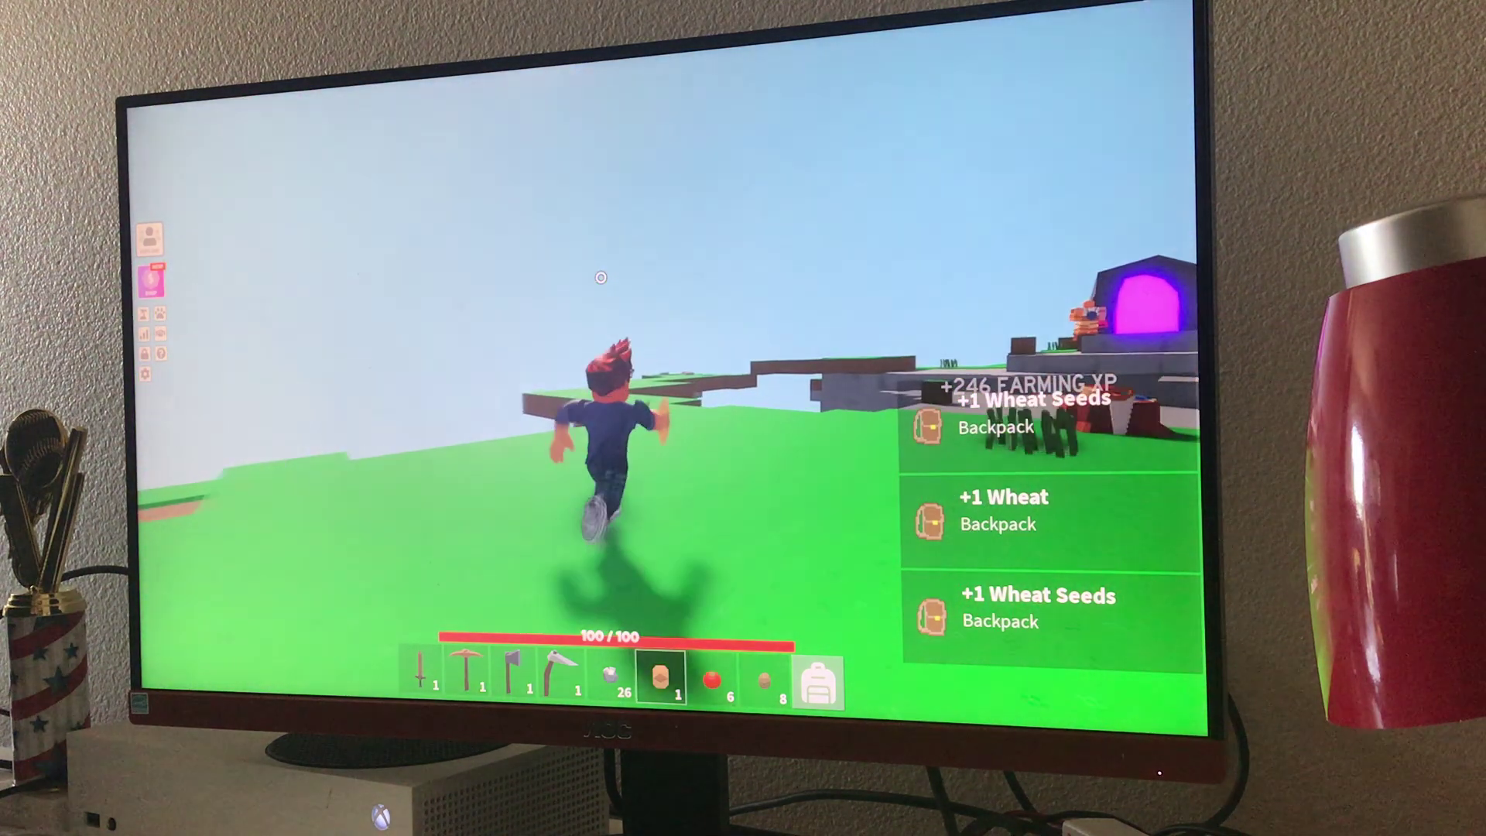
key(w)
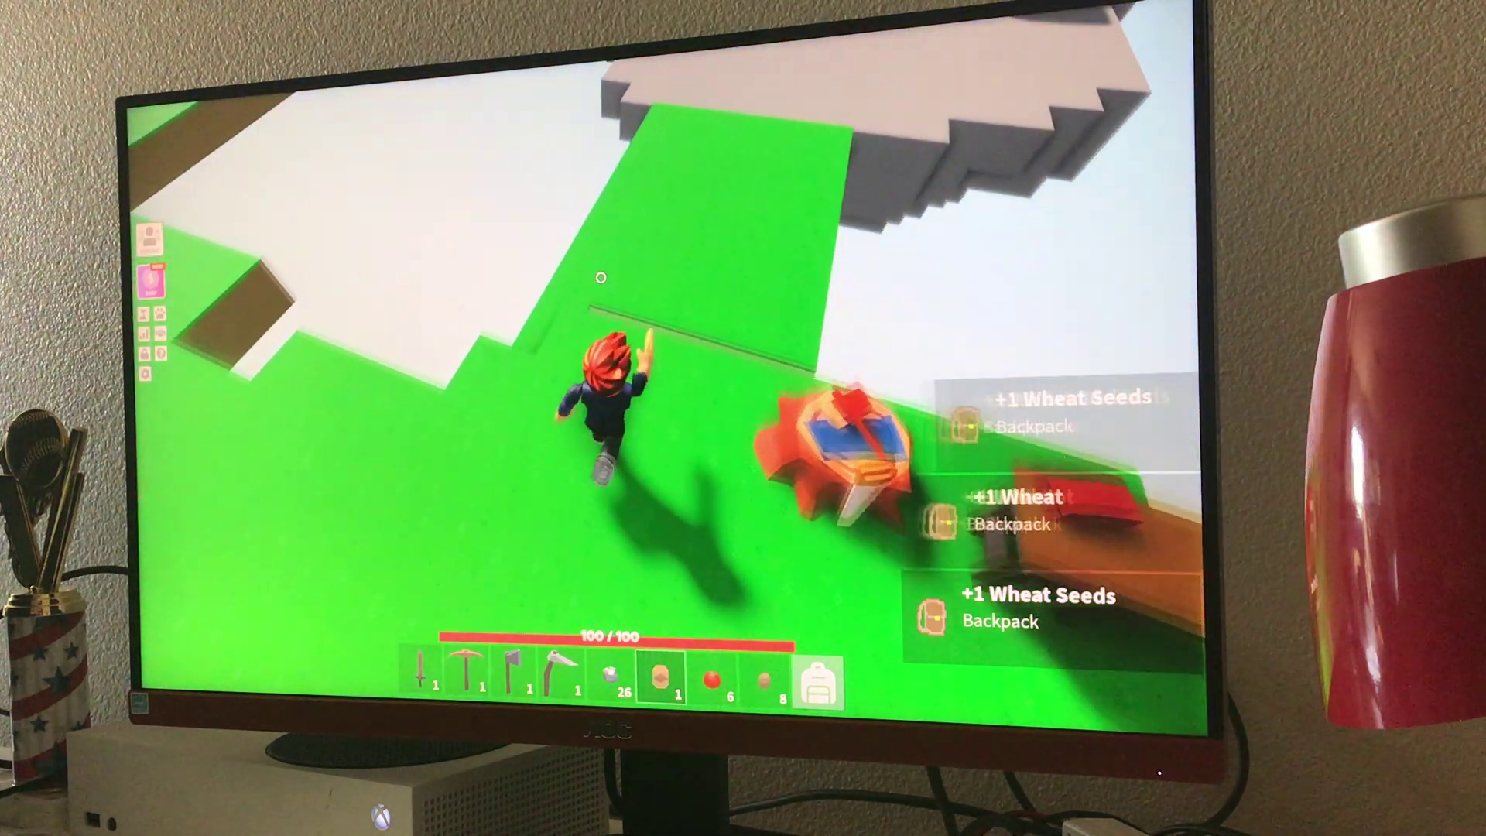
key(w)
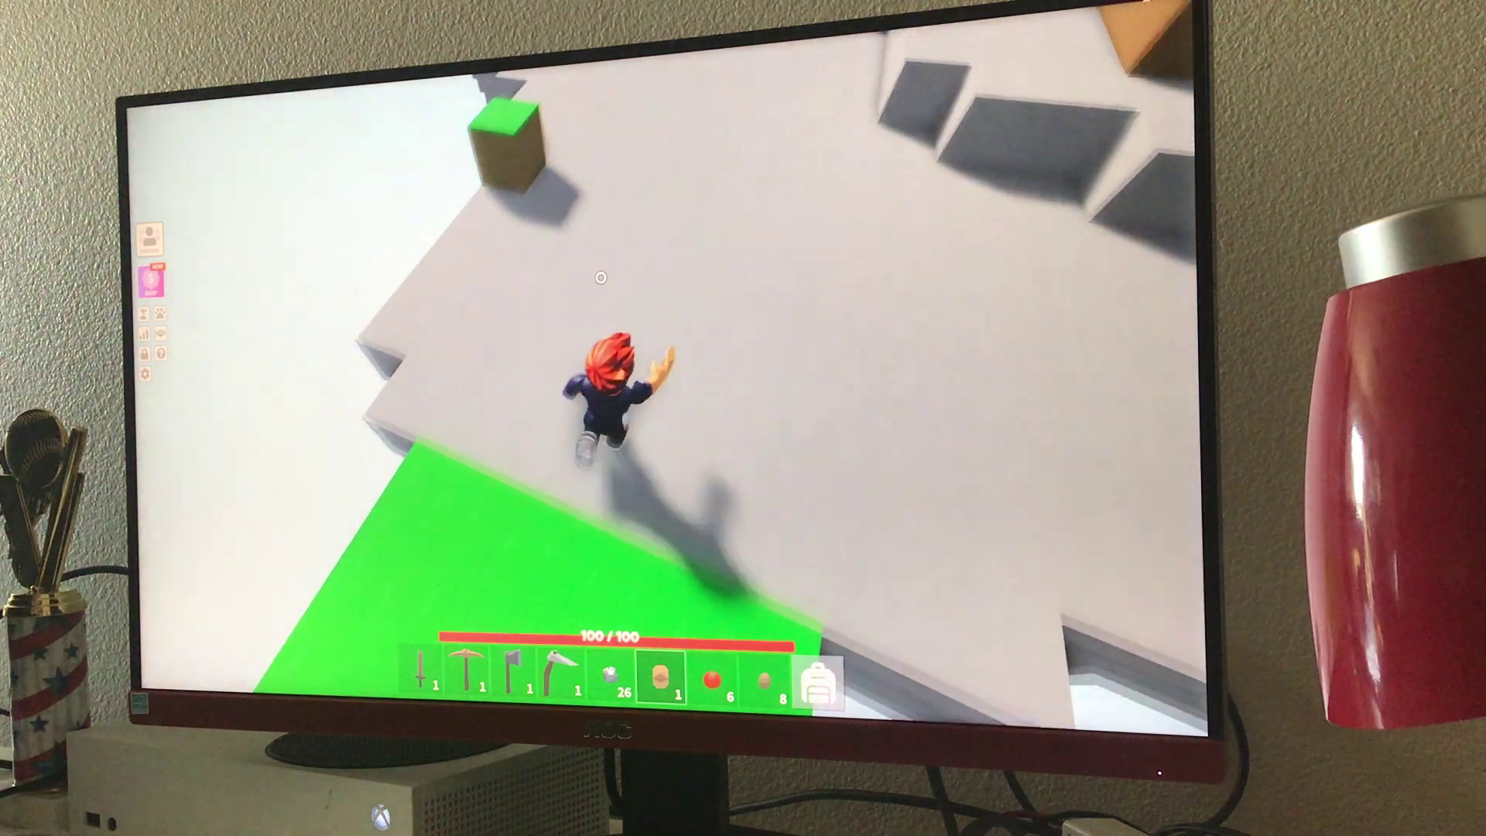
key(w)
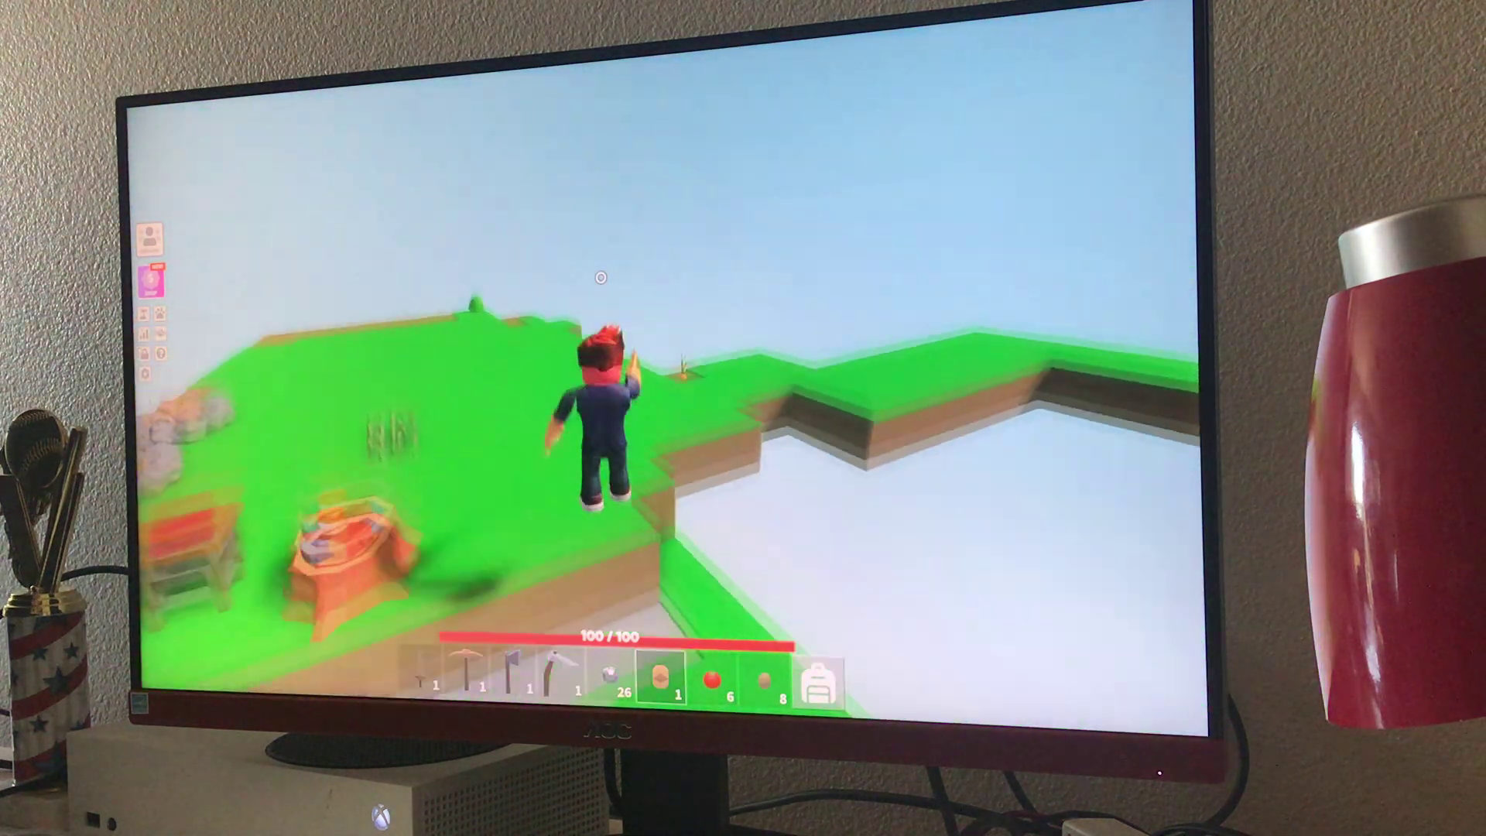
key(s)
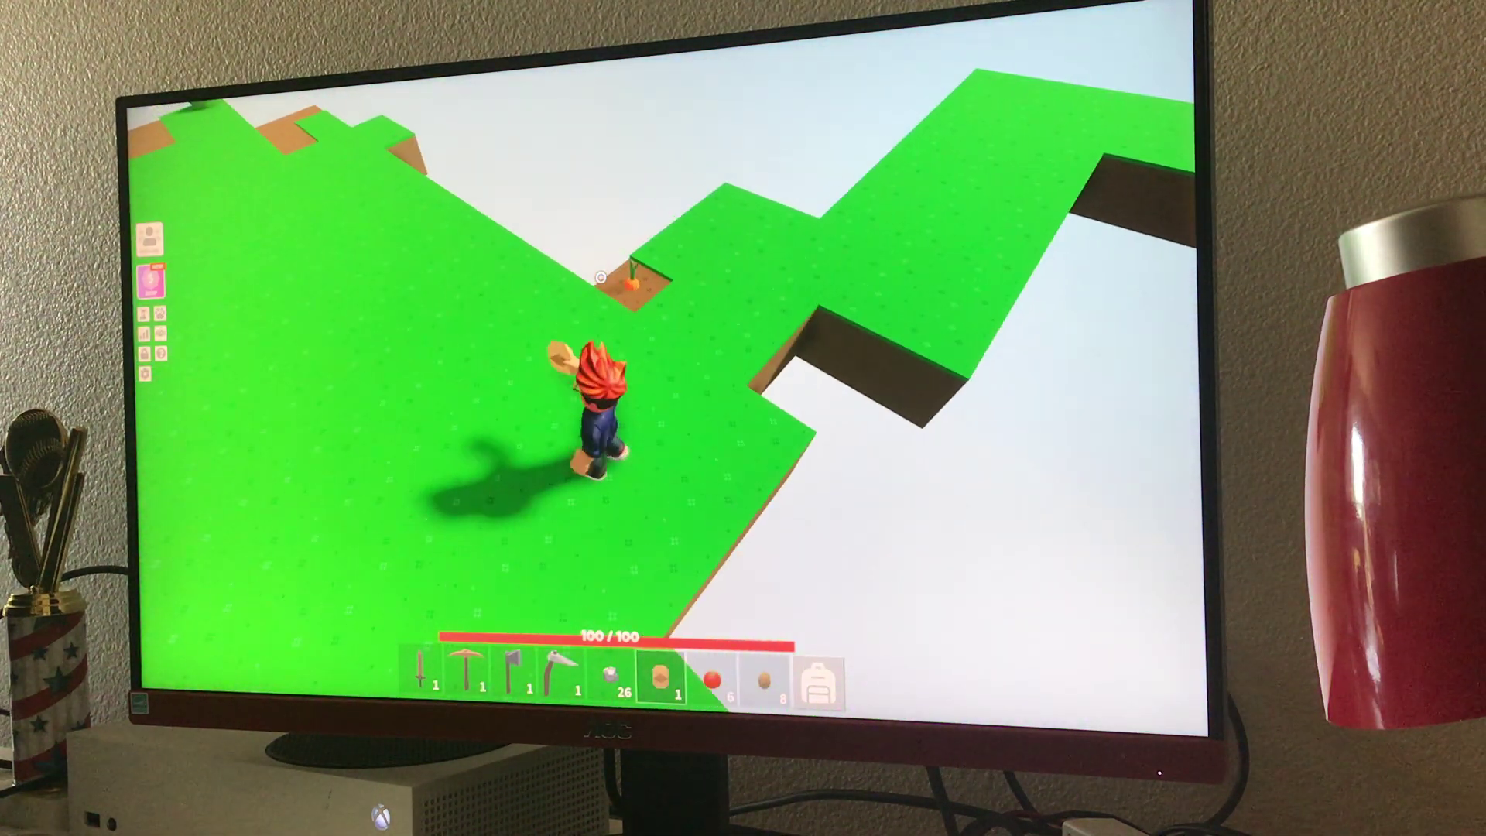
click(600, 277)
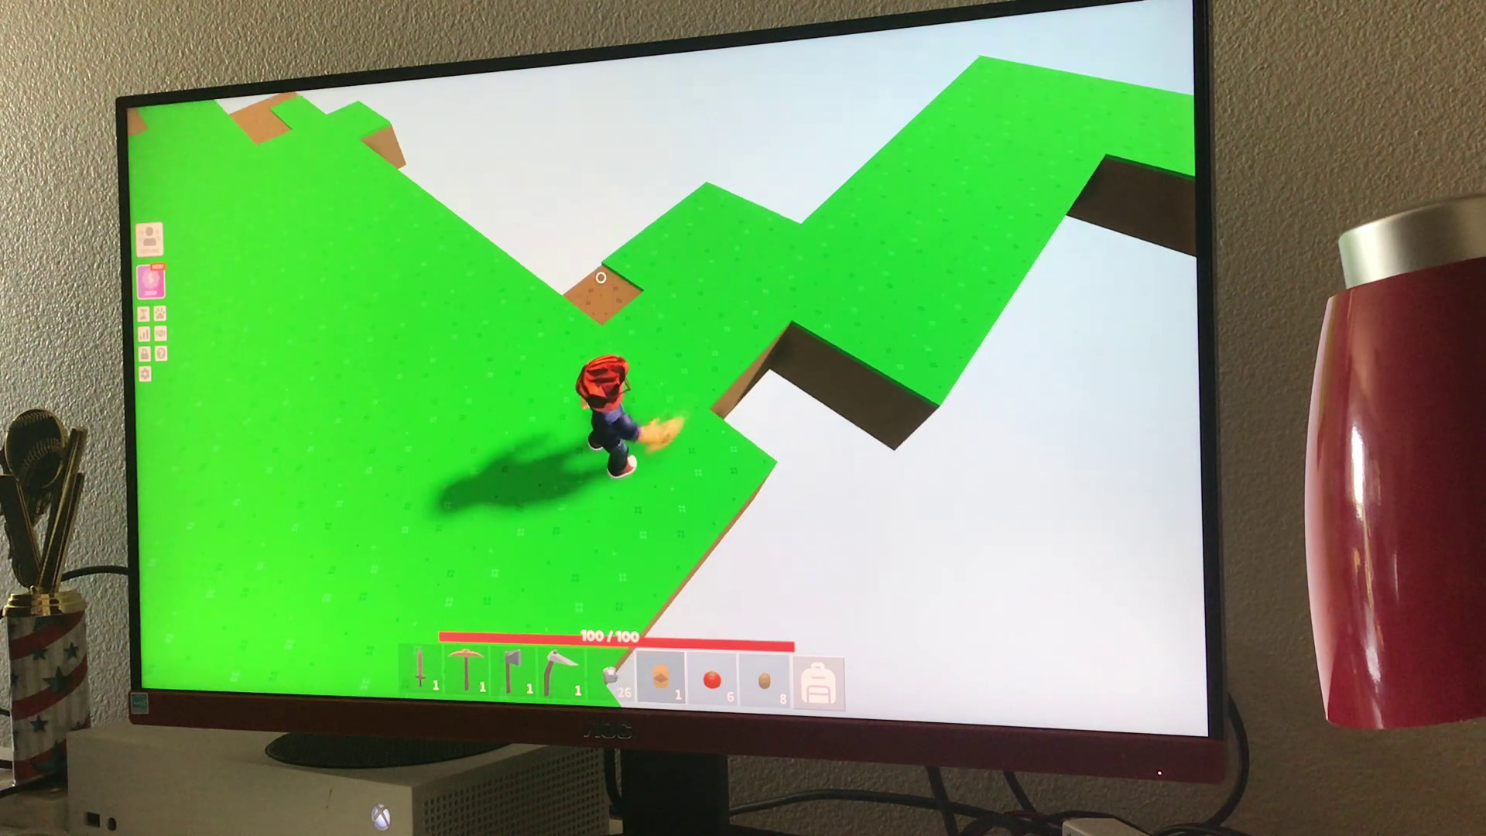
Equip the plow and turn a grass tile into plowed dirt.
key(w)
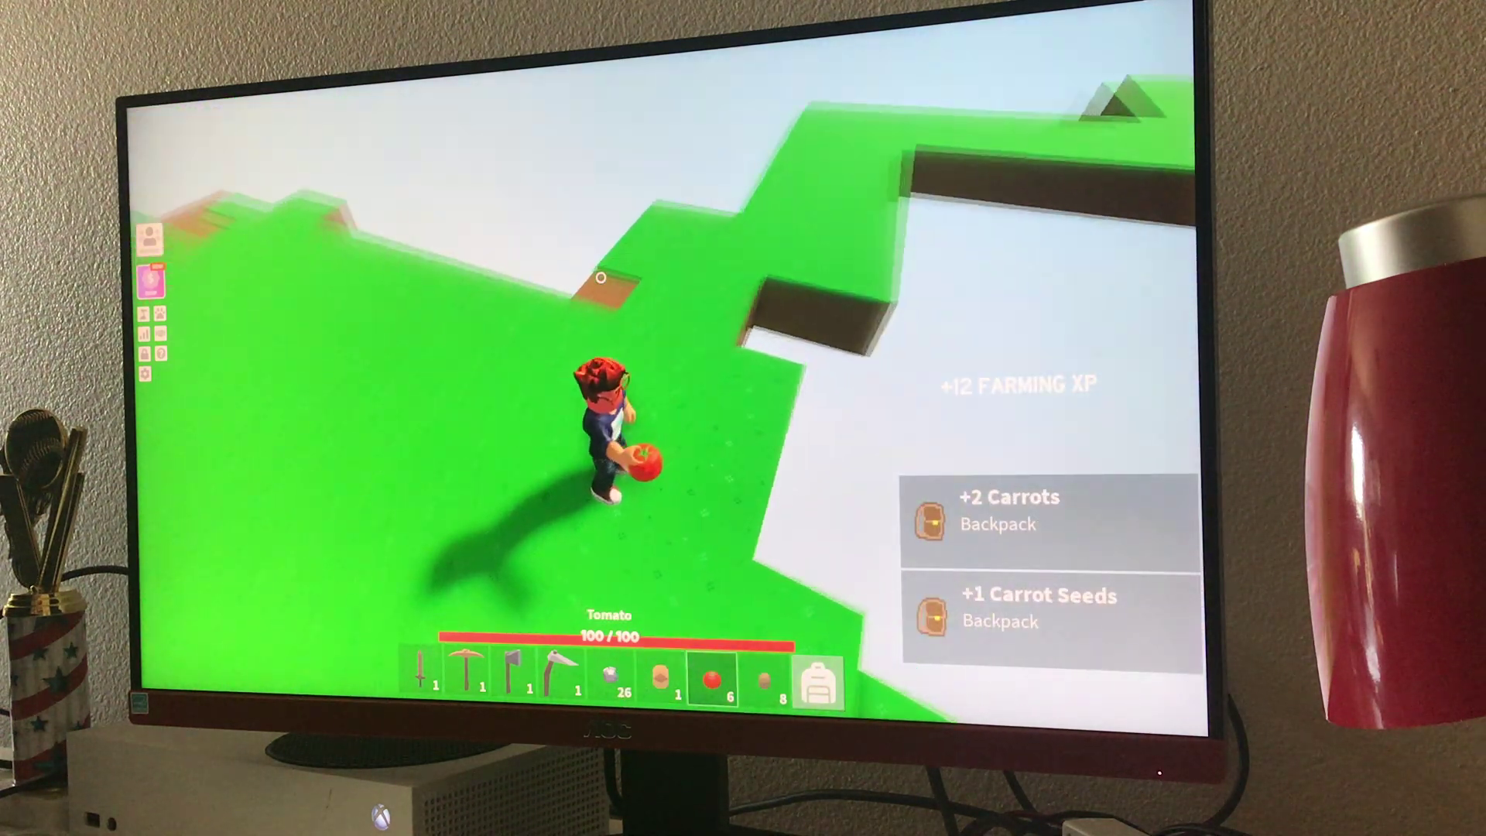
key(4)
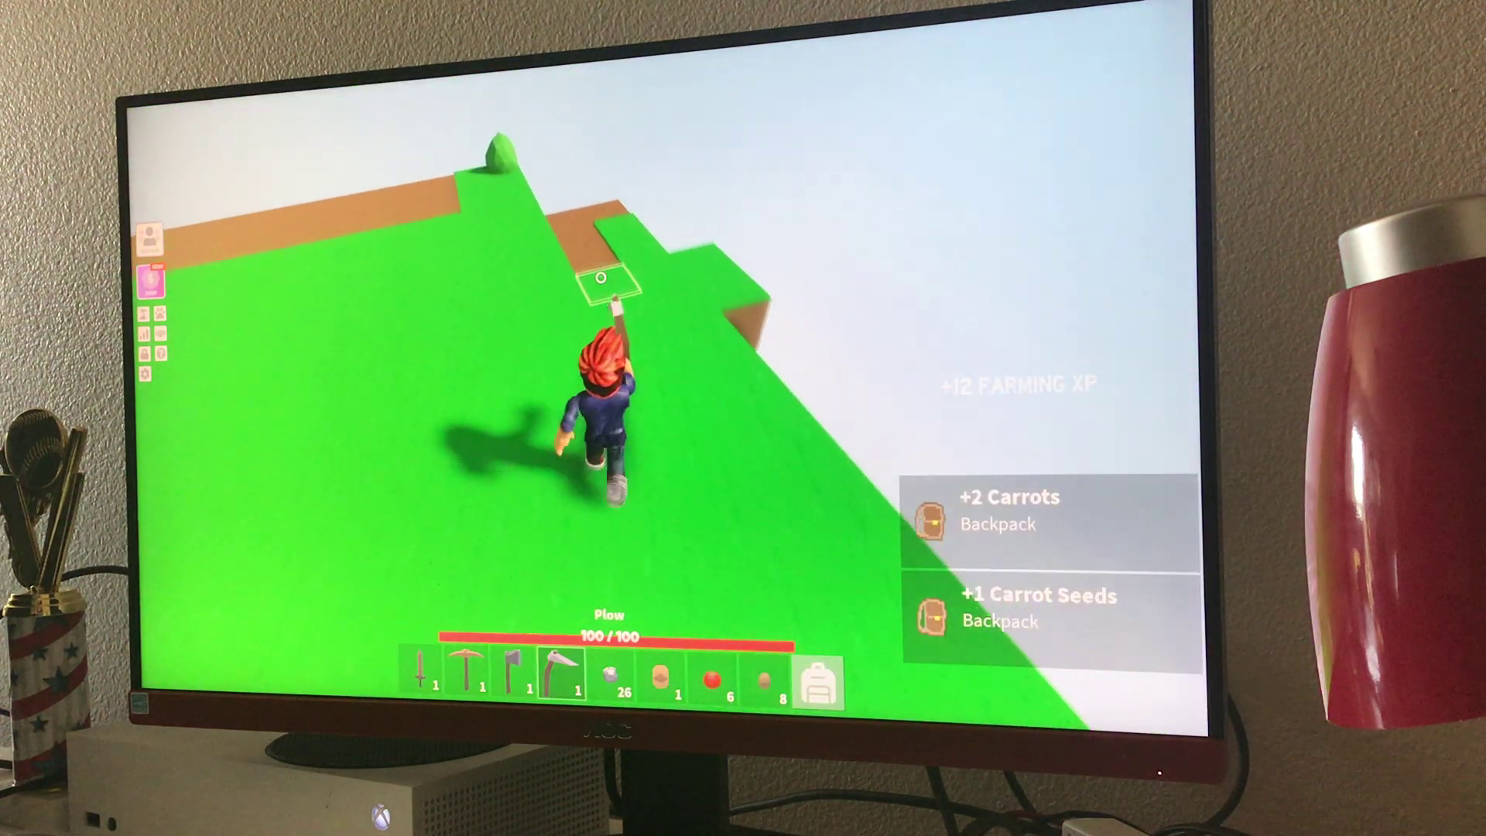
click(600, 278)
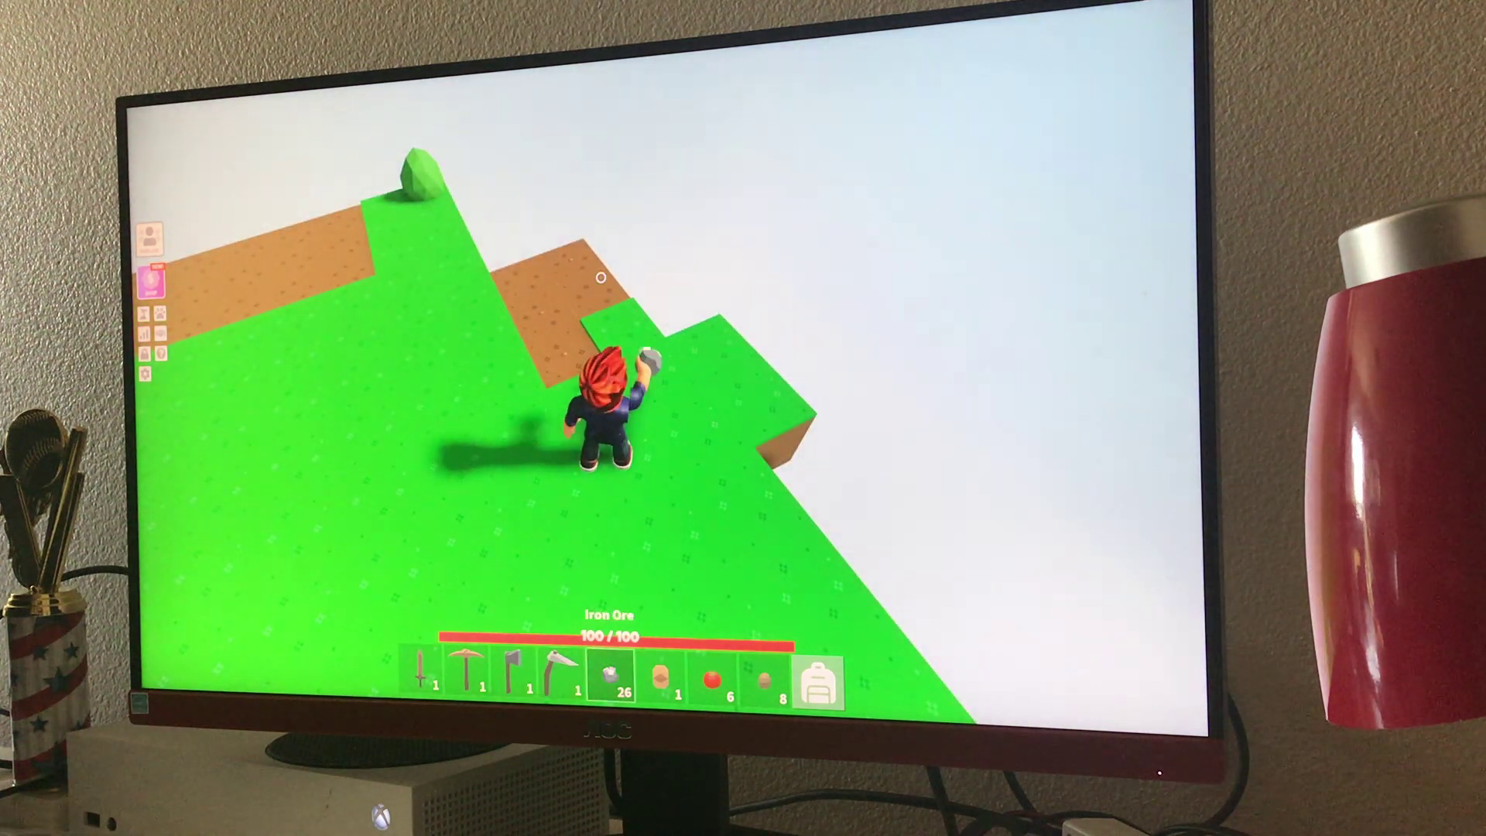
key(a)
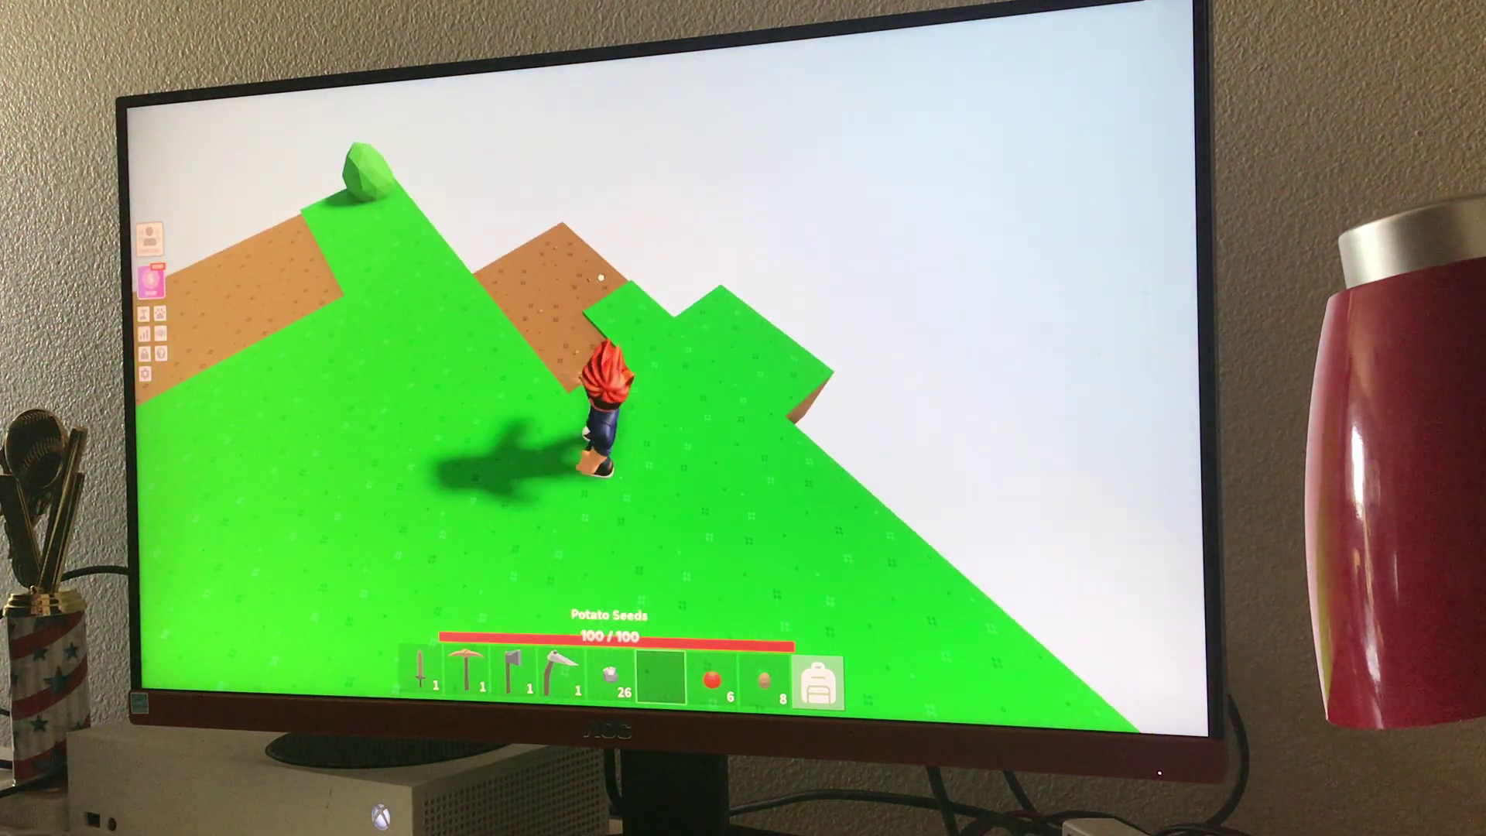
scroll(601, 278, up, 5)
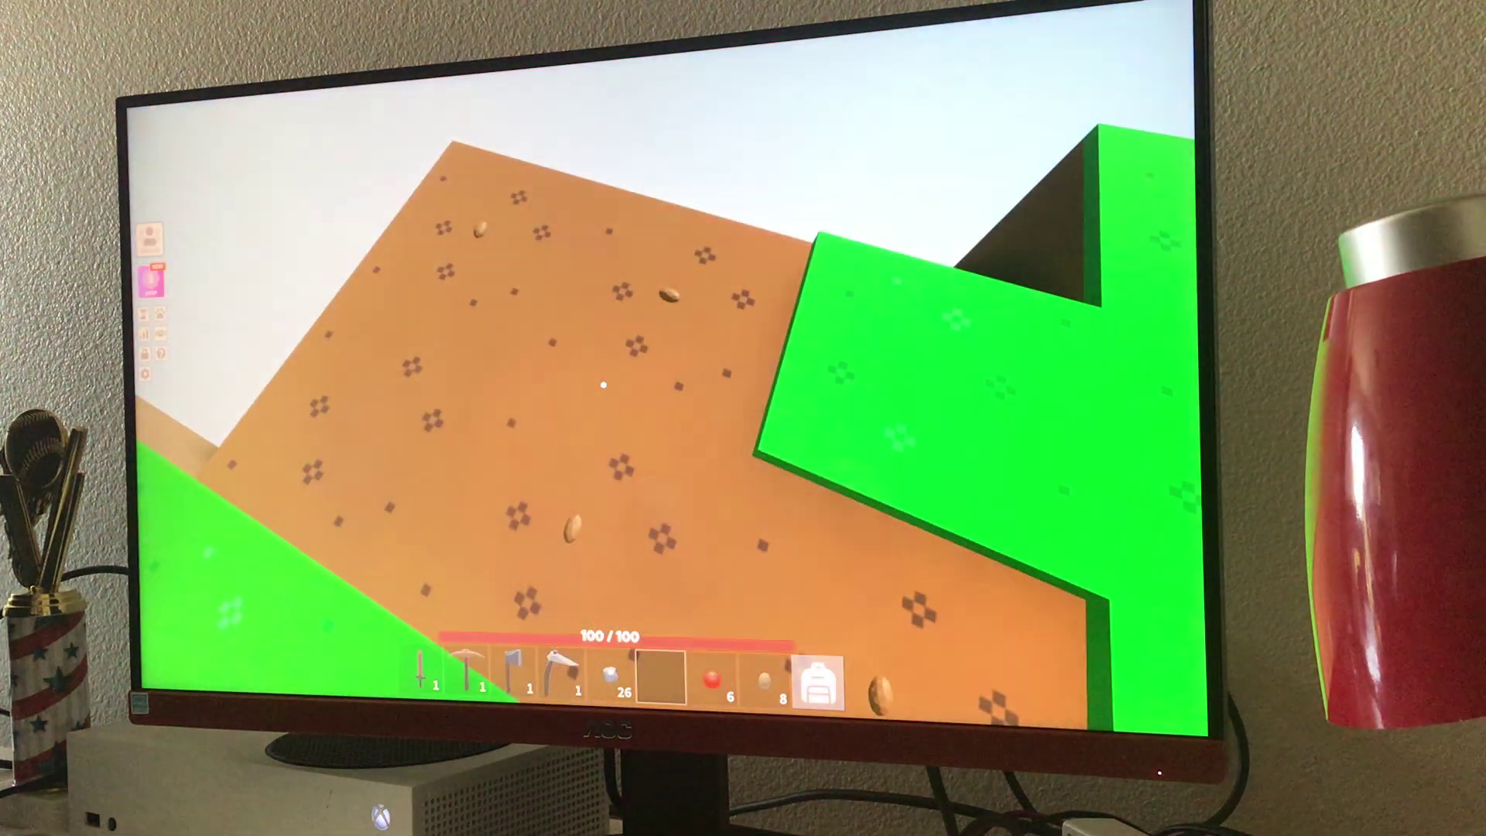
key(4)
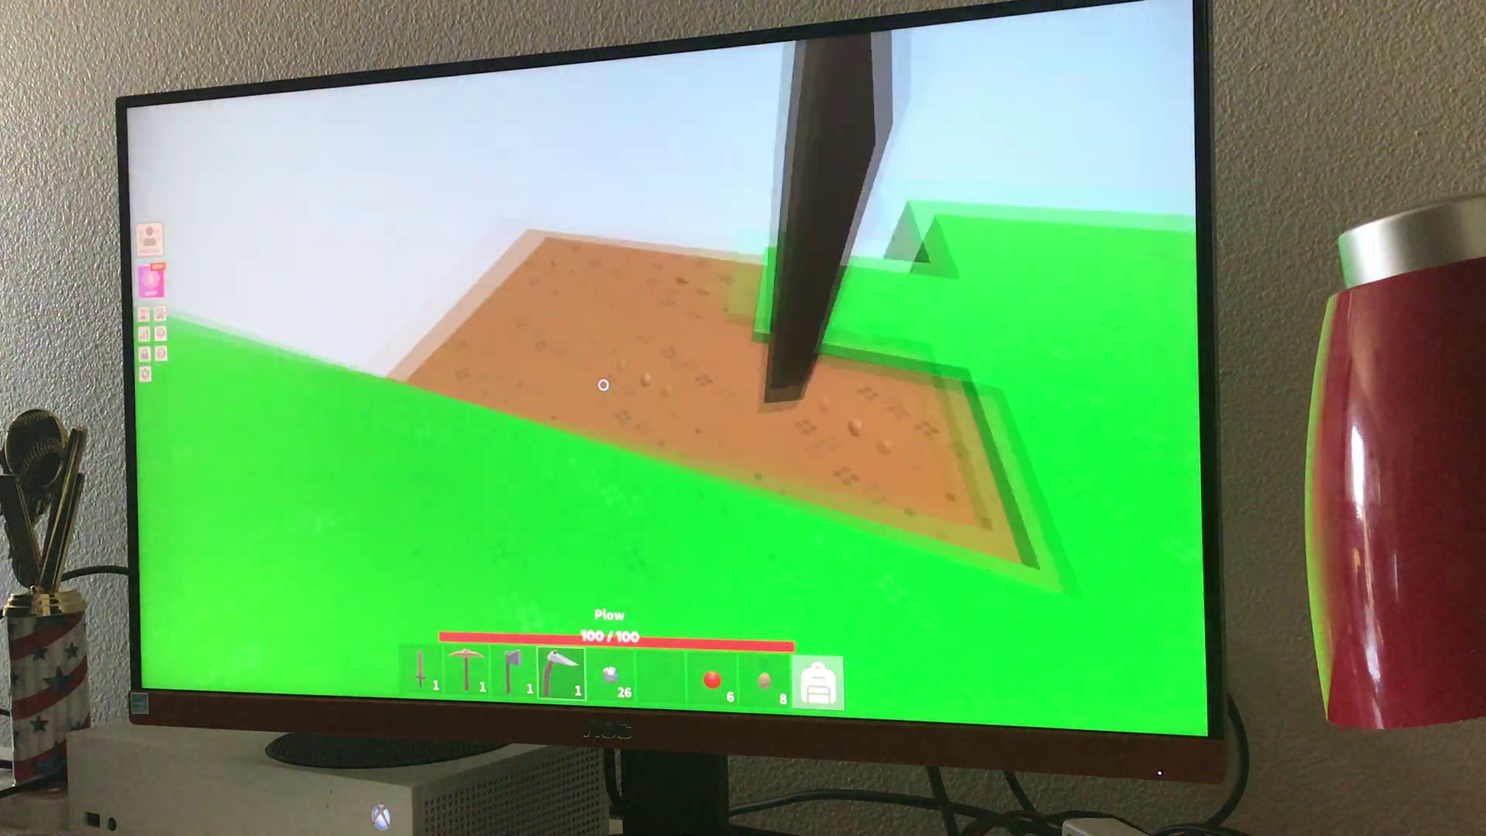
scroll(602, 384, down, 5)
key(3)
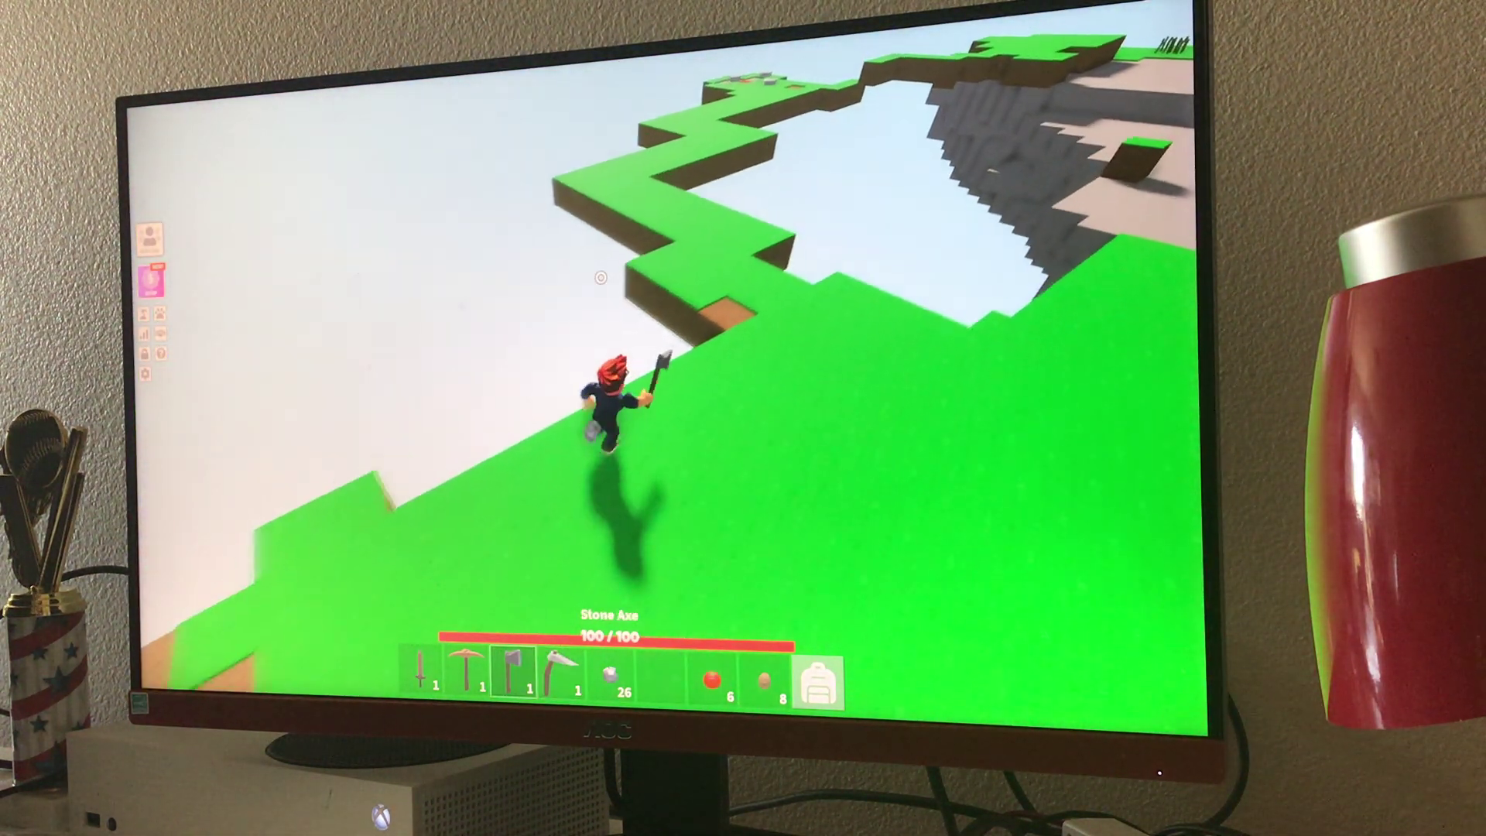
Move carrot seeds from the backpack to the hotbar, then show the backpack's blocks category.
key(grave)
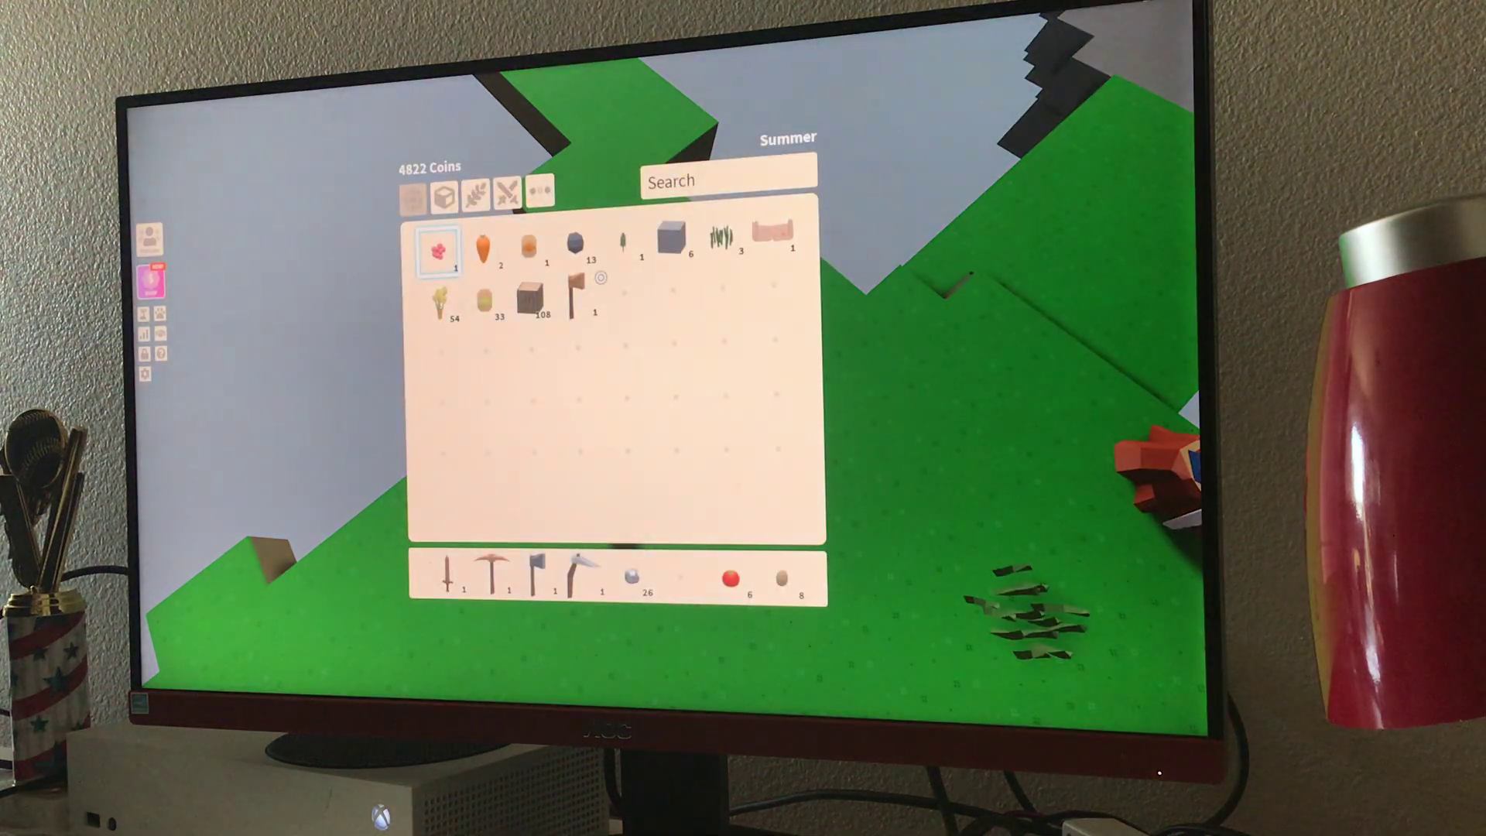
click(601, 276)
key(grave)
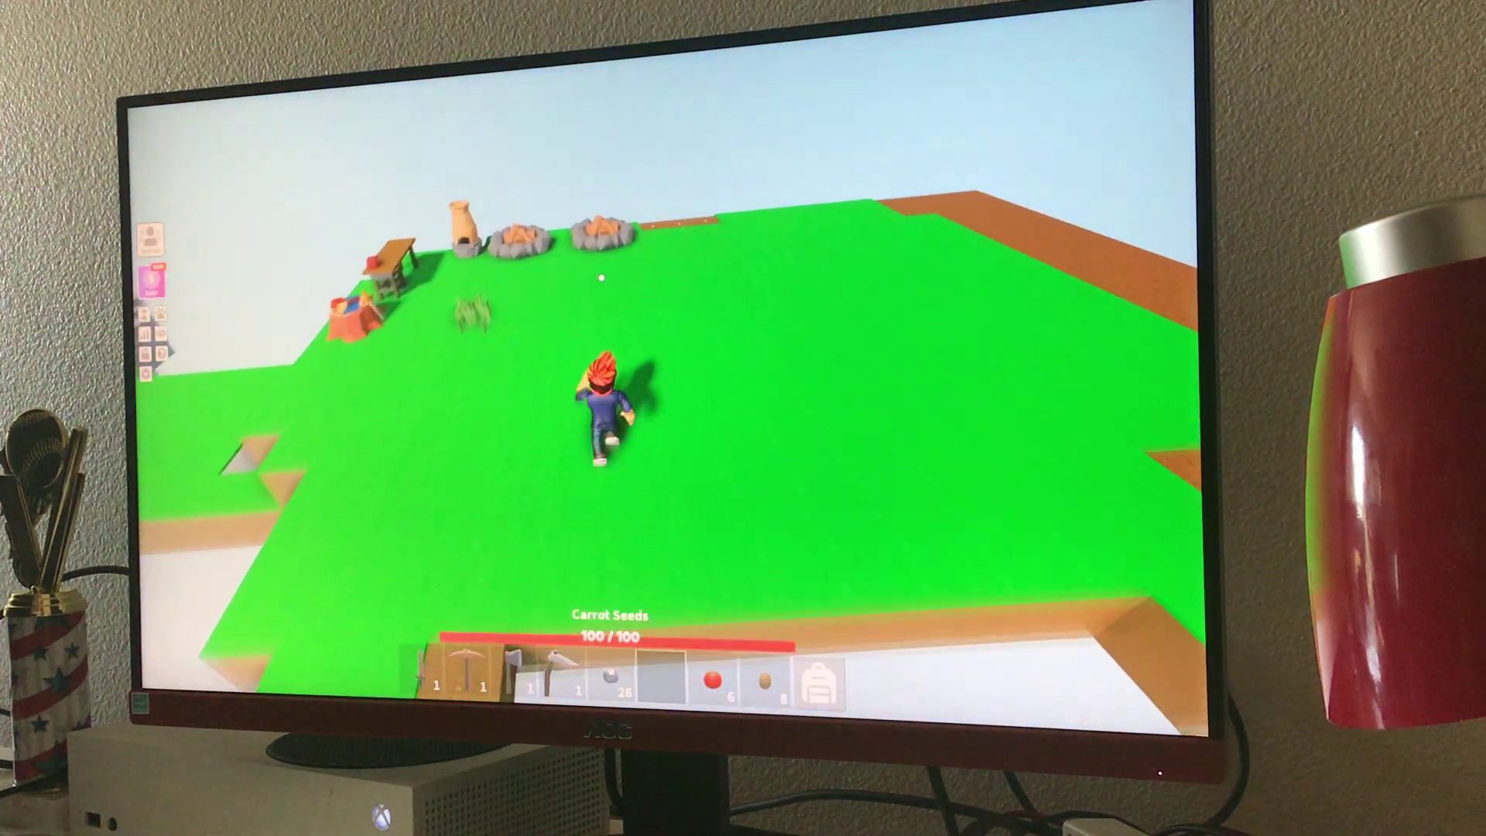
key(grave)
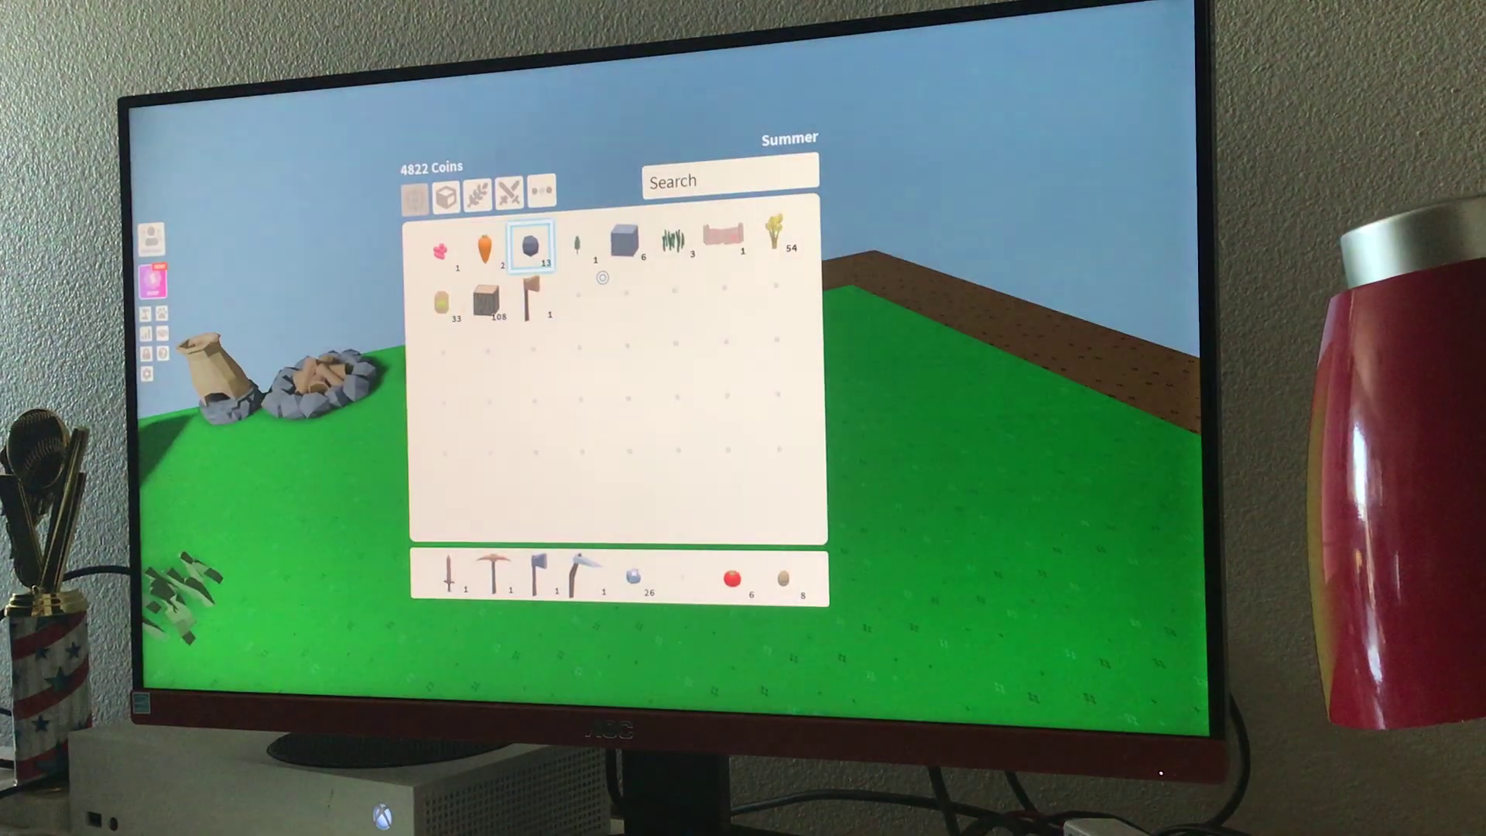
key(grave)
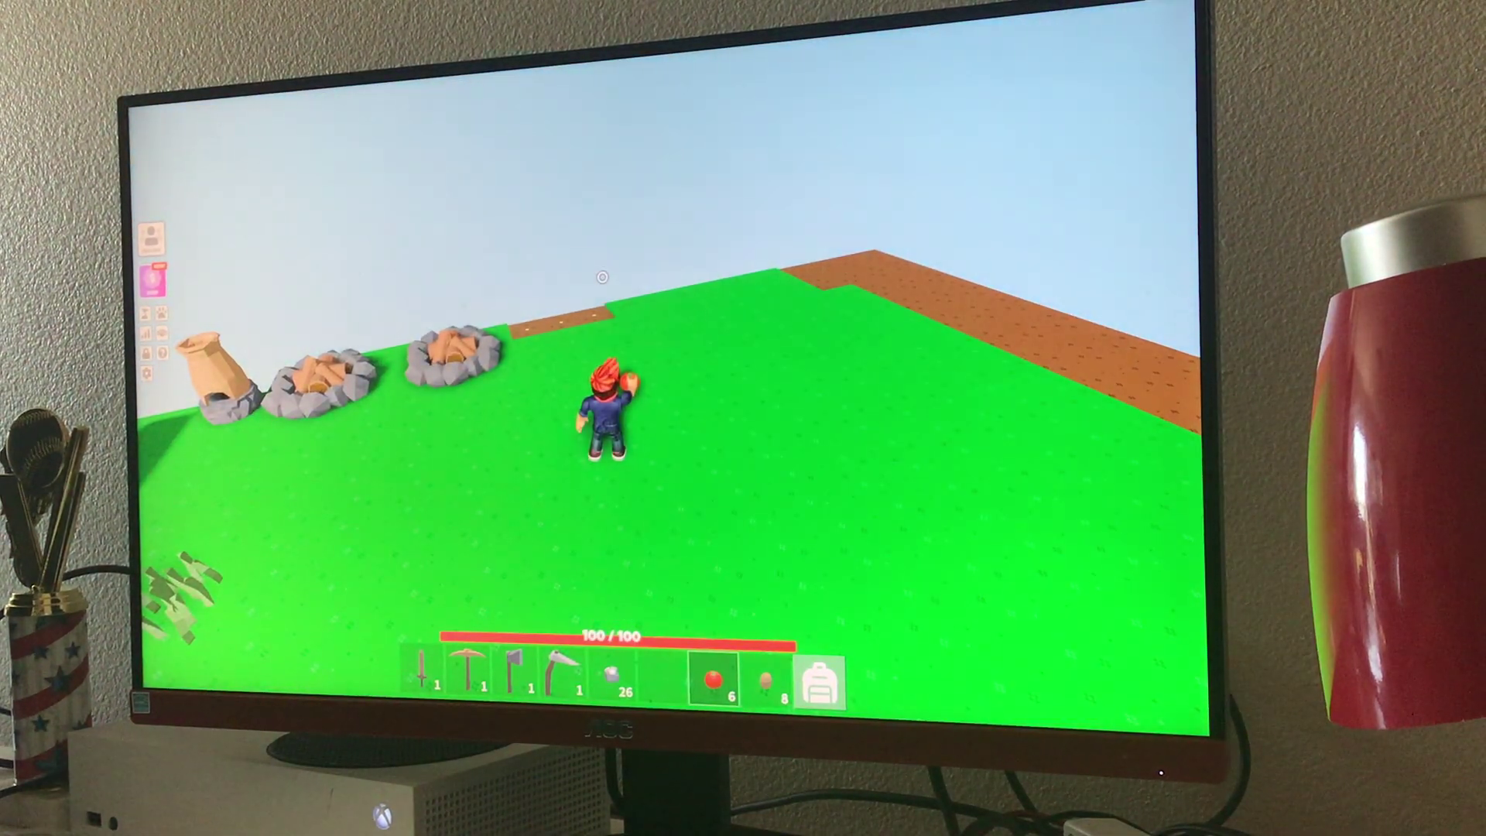
key(grave)
key(Right)
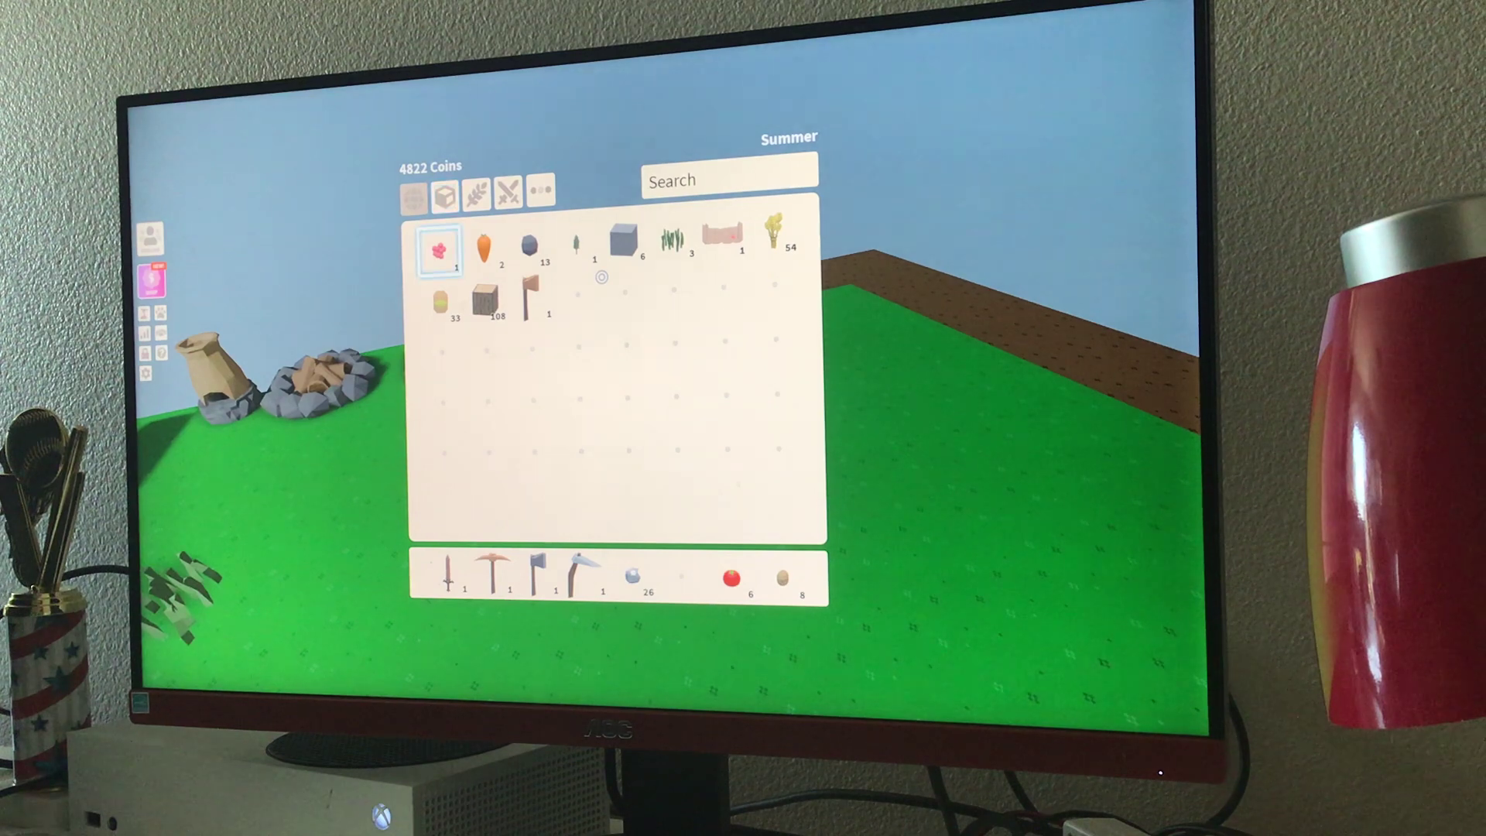
Equip wheat seeds and sow the dirt plot up to its corner.
key(grave)
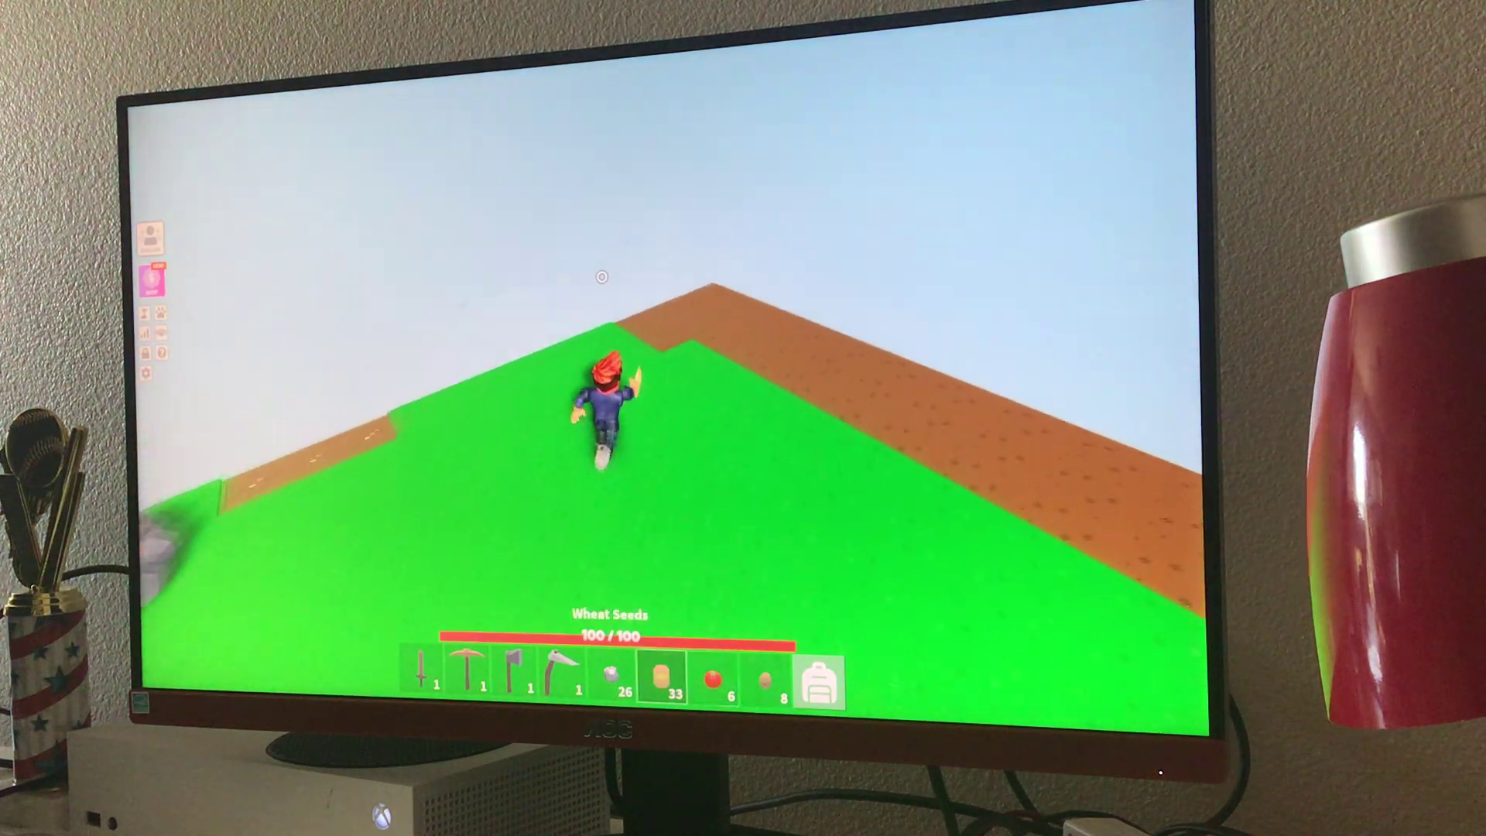
key(w)
click(601, 276)
click(602, 278)
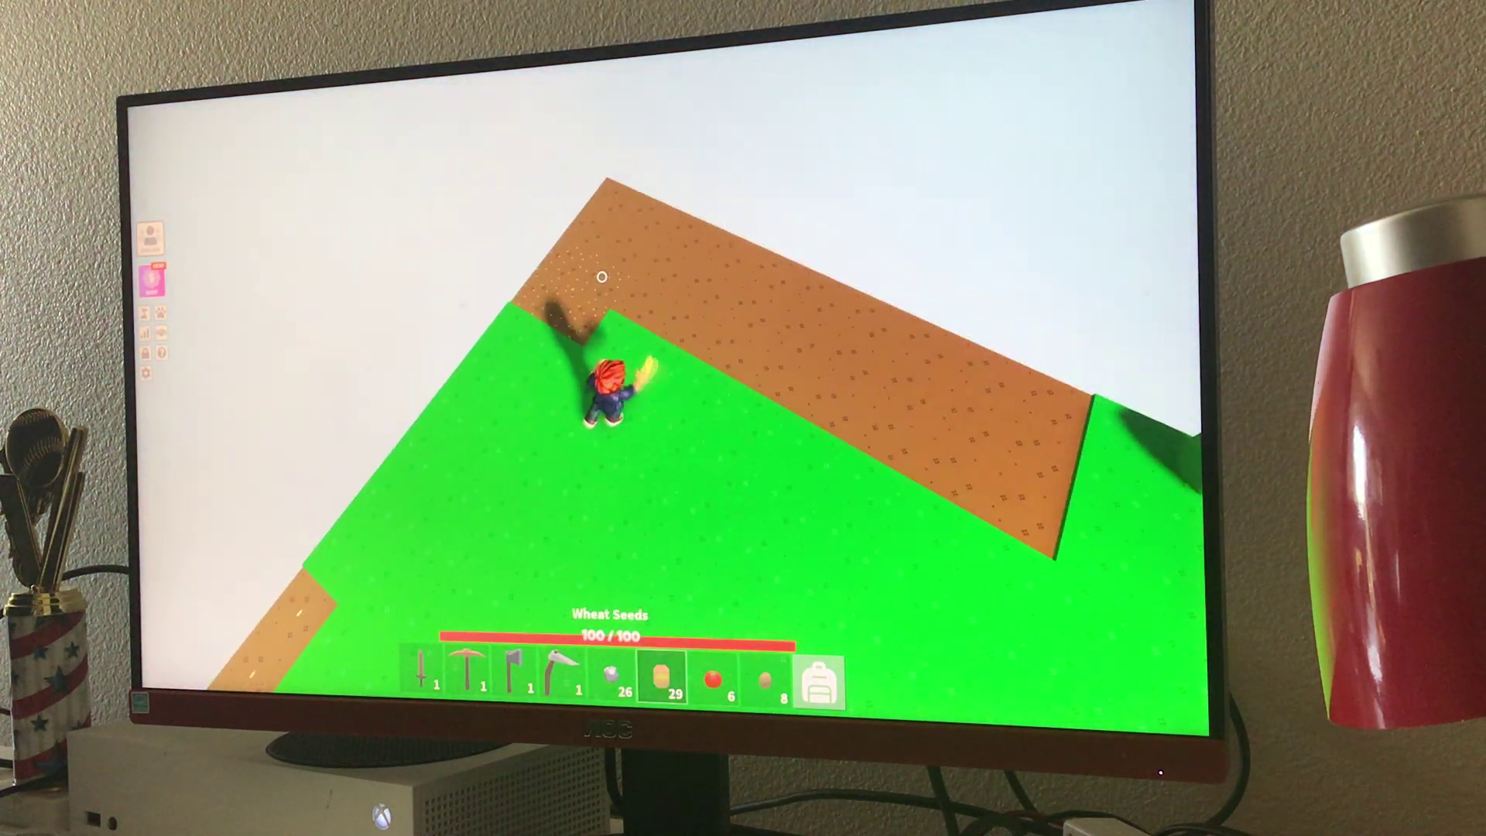
key(w)
click(602, 276)
click(602, 277)
click(603, 277)
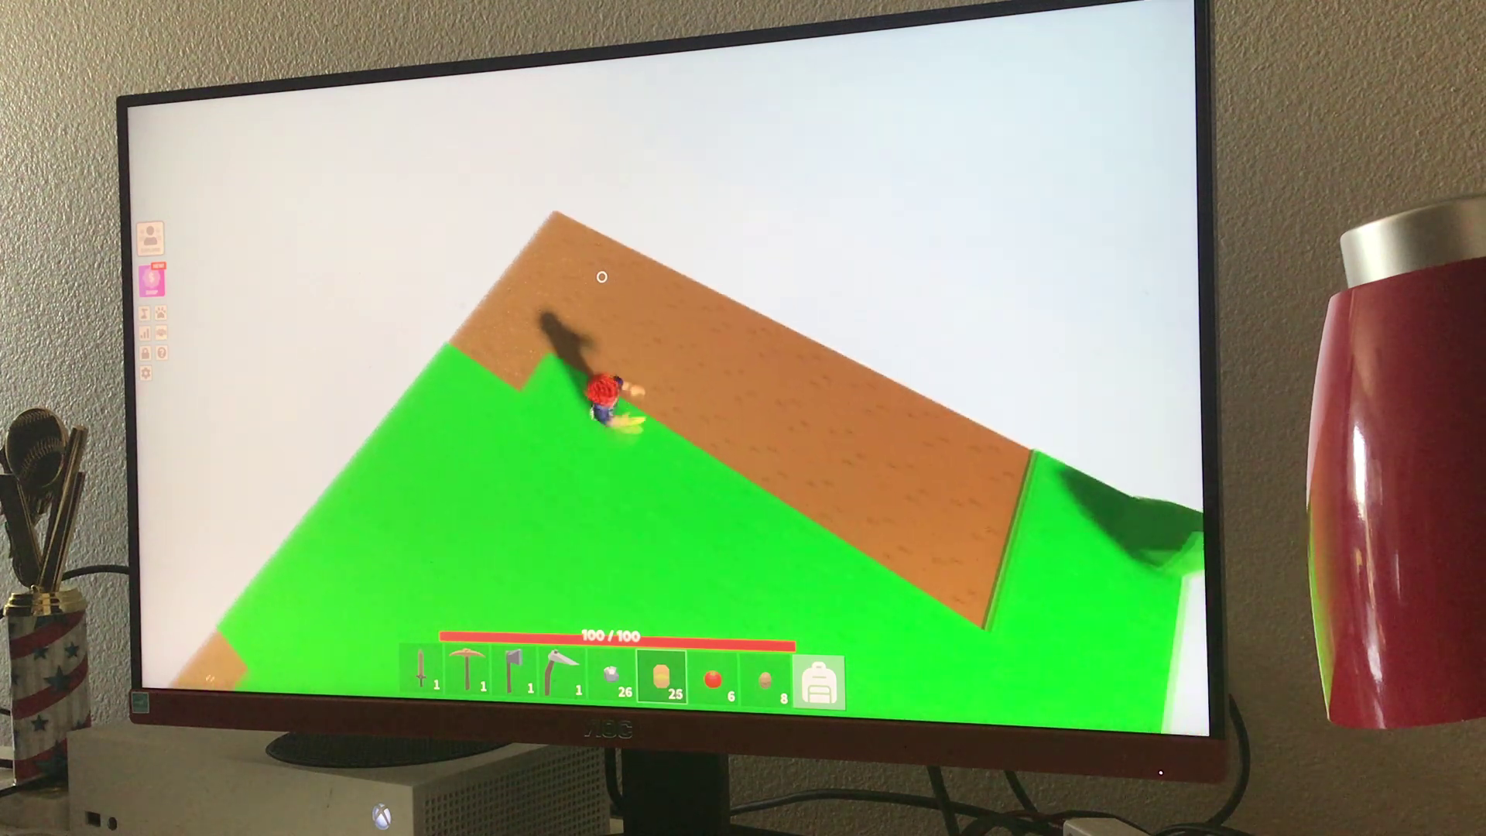
key(w)
click(602, 277)
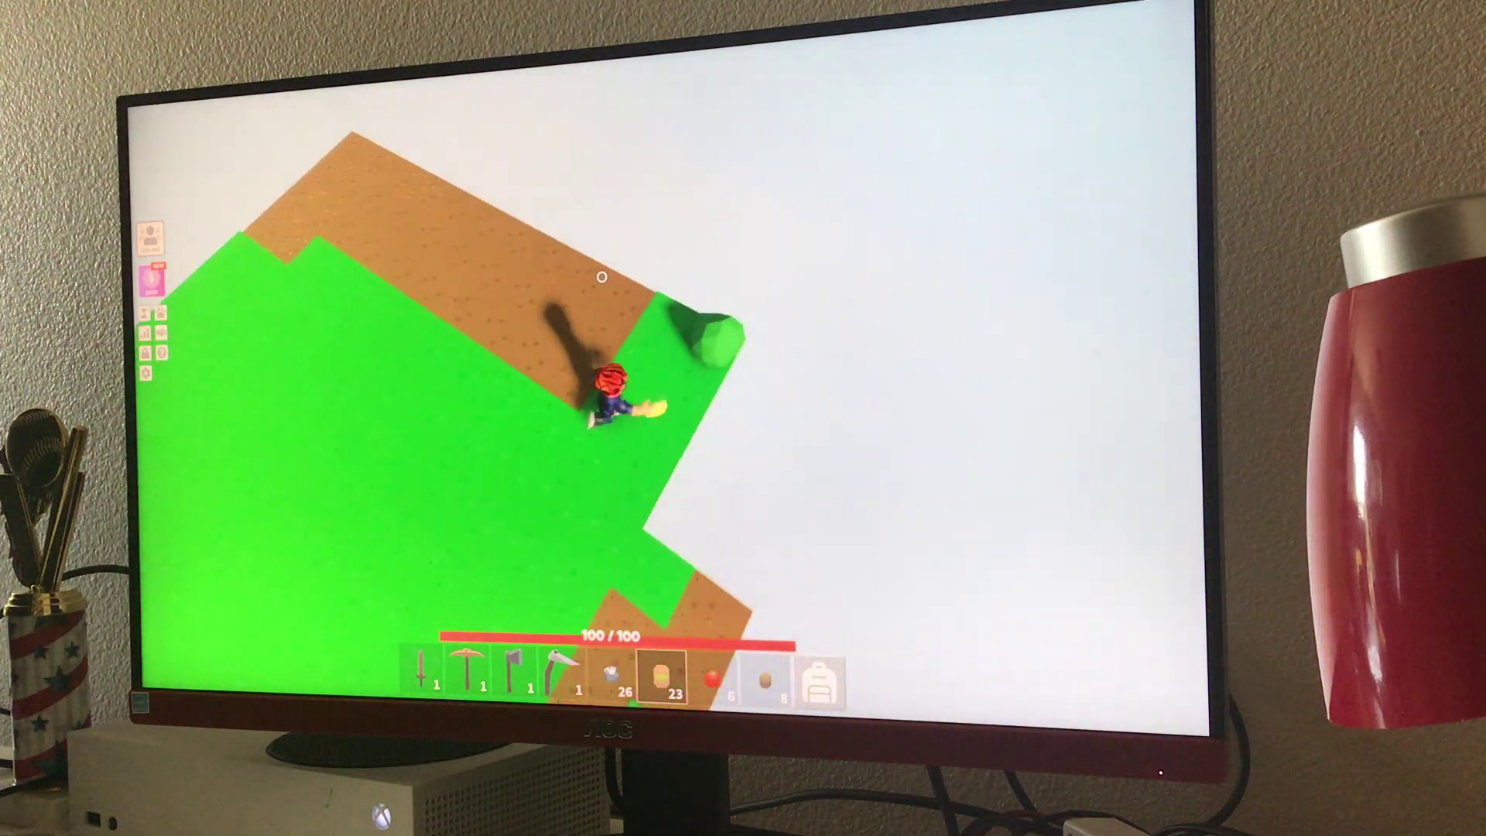
Sow the rest of the long dirt plot, leaving 3 wheat seeds.
key(w)
click(602, 277)
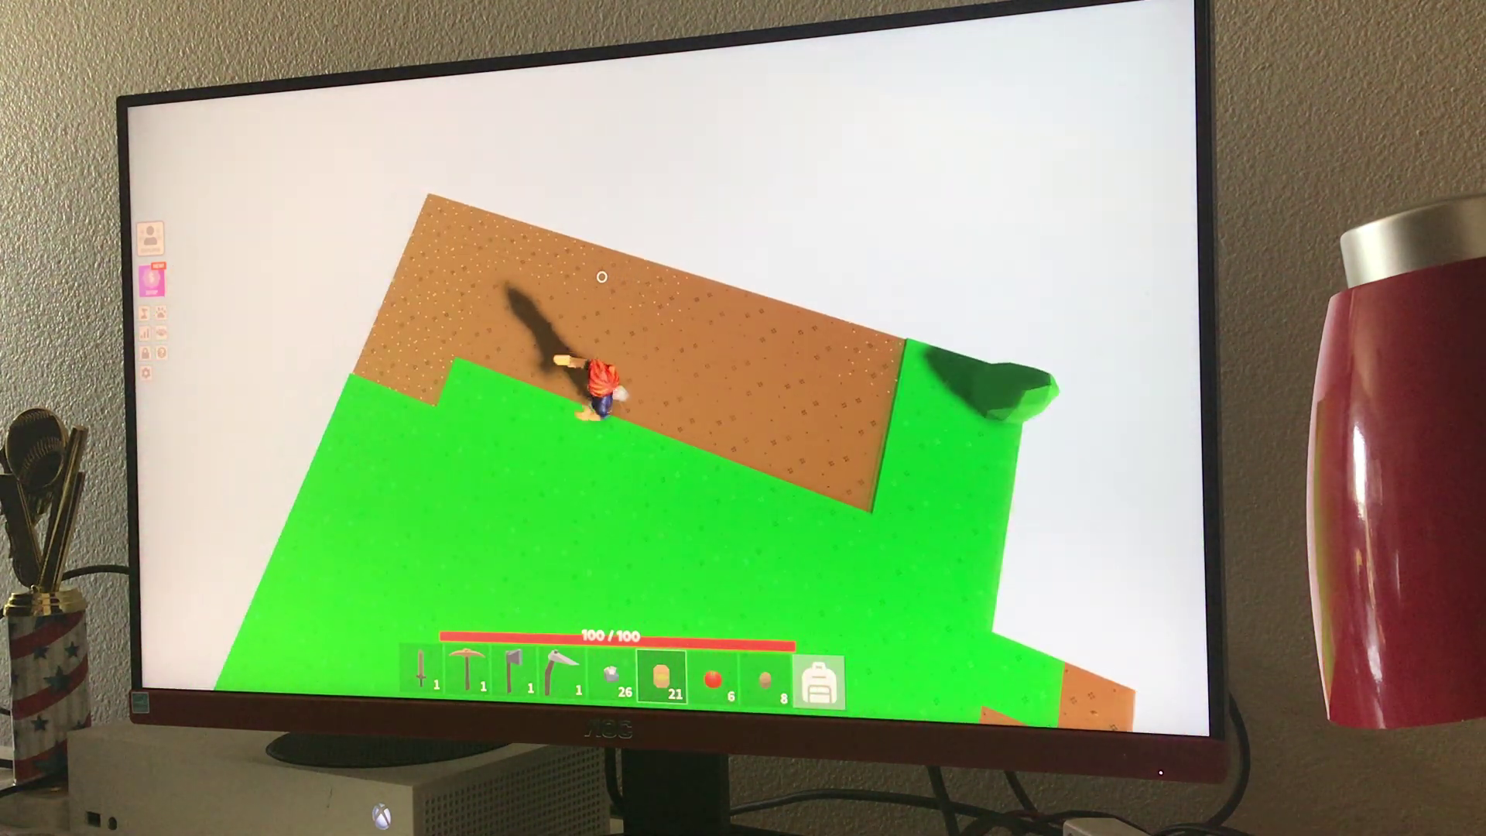
click(602, 277)
key(w)
click(602, 277)
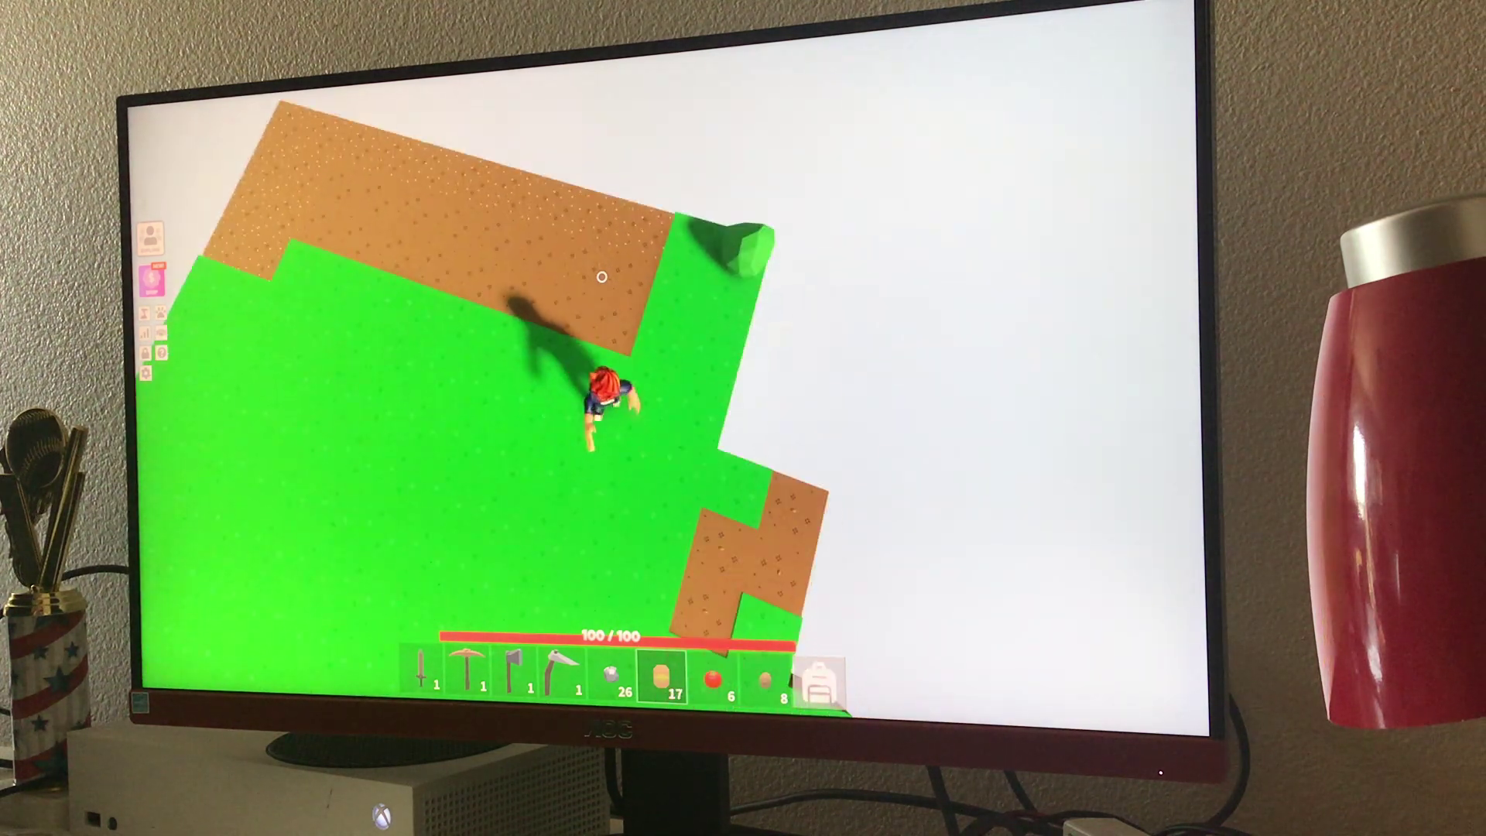
key(w)
click(603, 277)
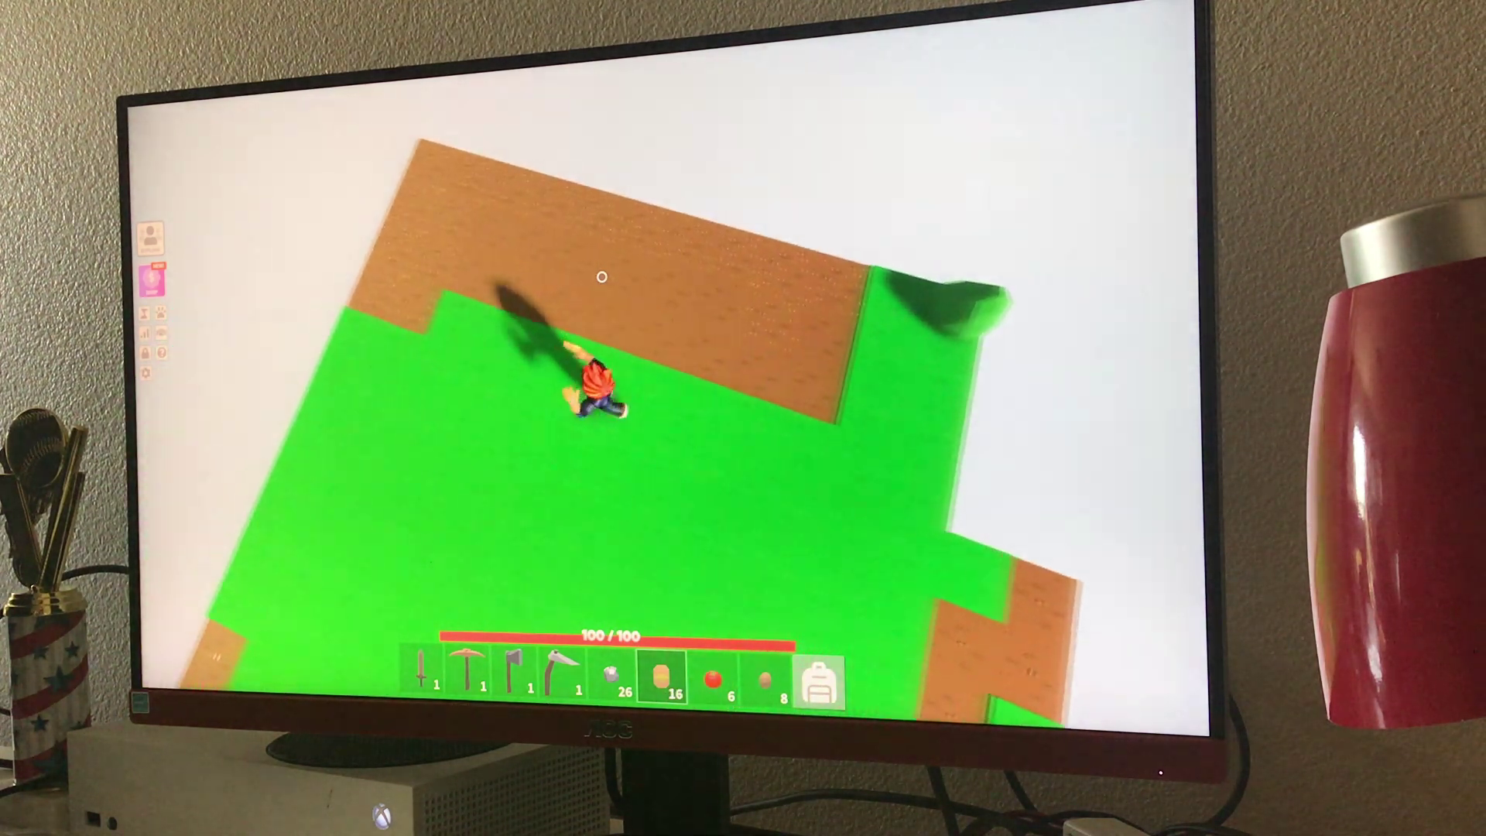
click(602, 276)
click(602, 278)
click(602, 276)
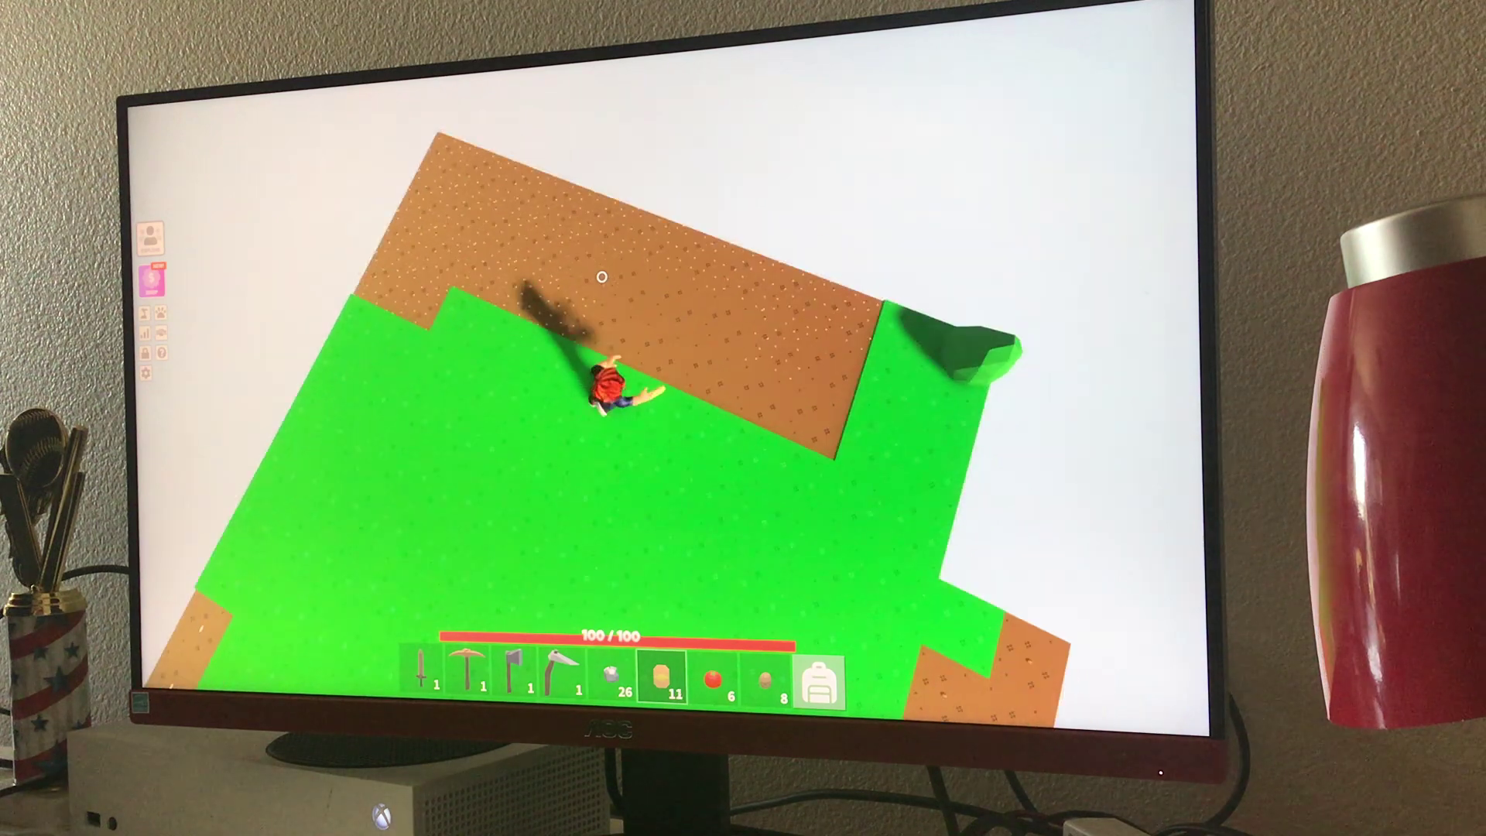
click(602, 276)
click(602, 276)
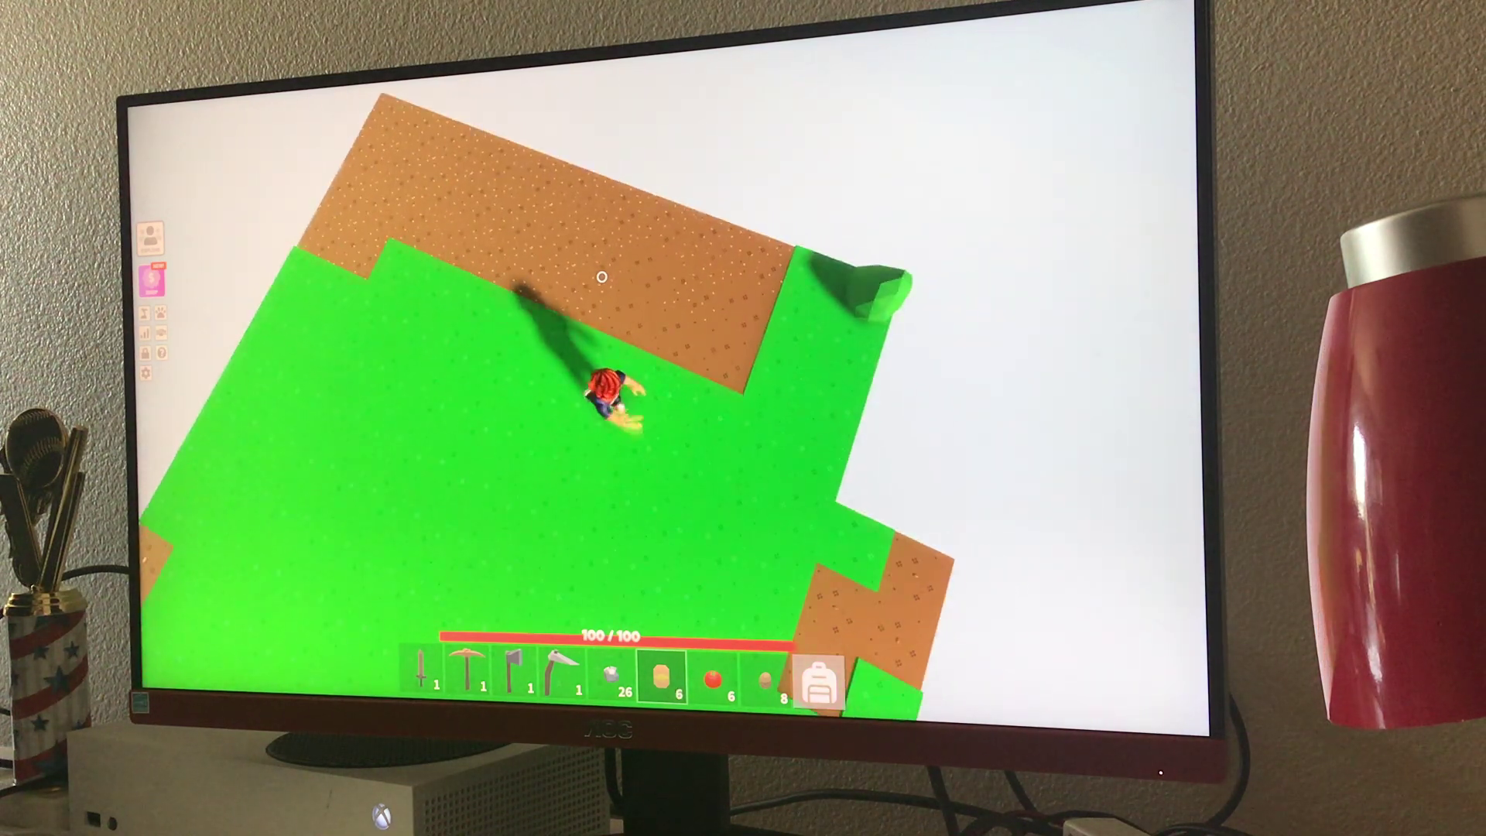
click(601, 277)
click(602, 277)
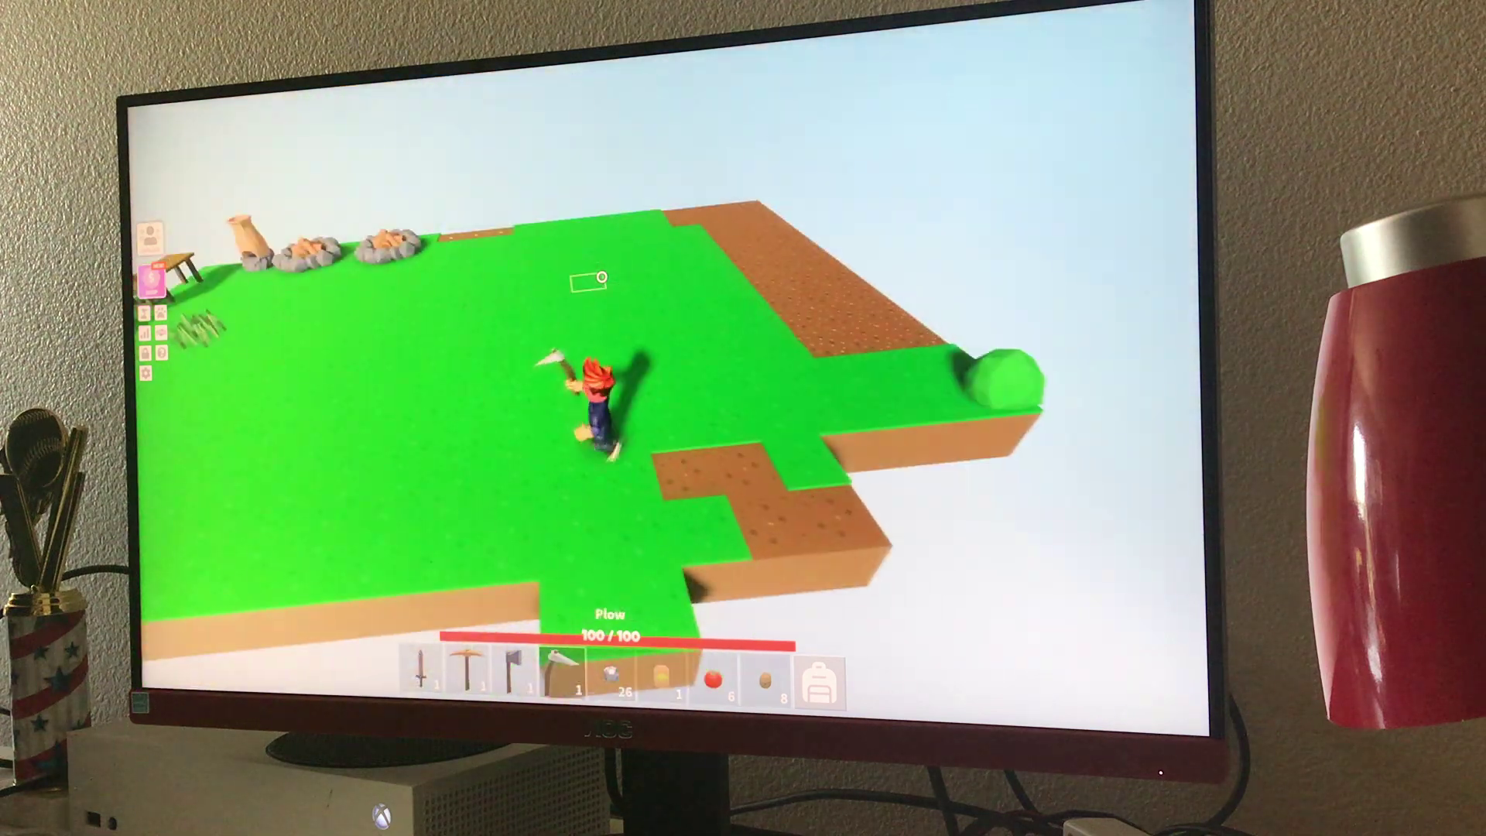
Reselect Wheat Seeds in the hotbar and sow the final seed on empty dirt.
key(2)
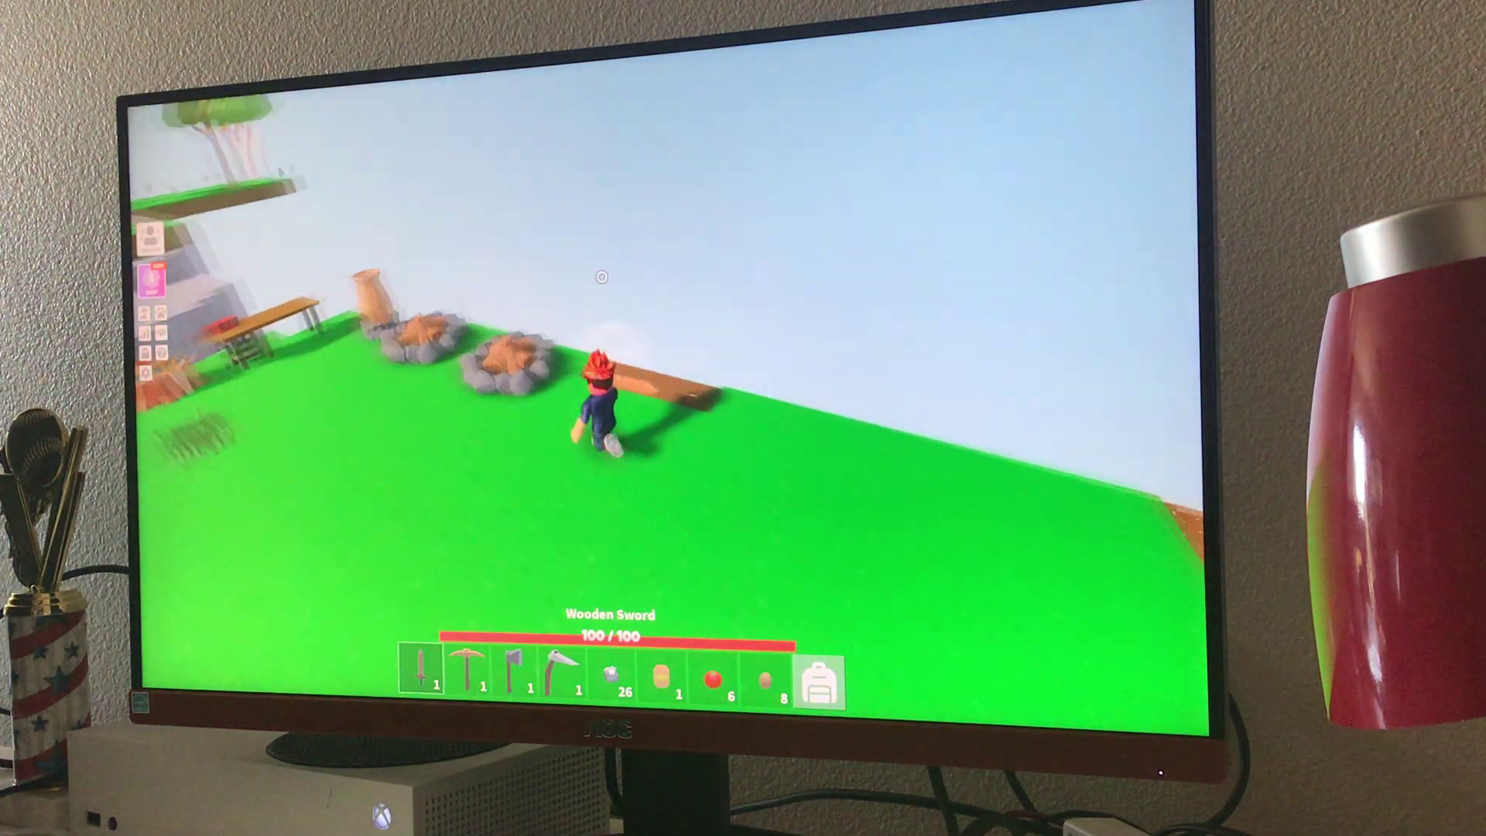
key(7)
key(1)
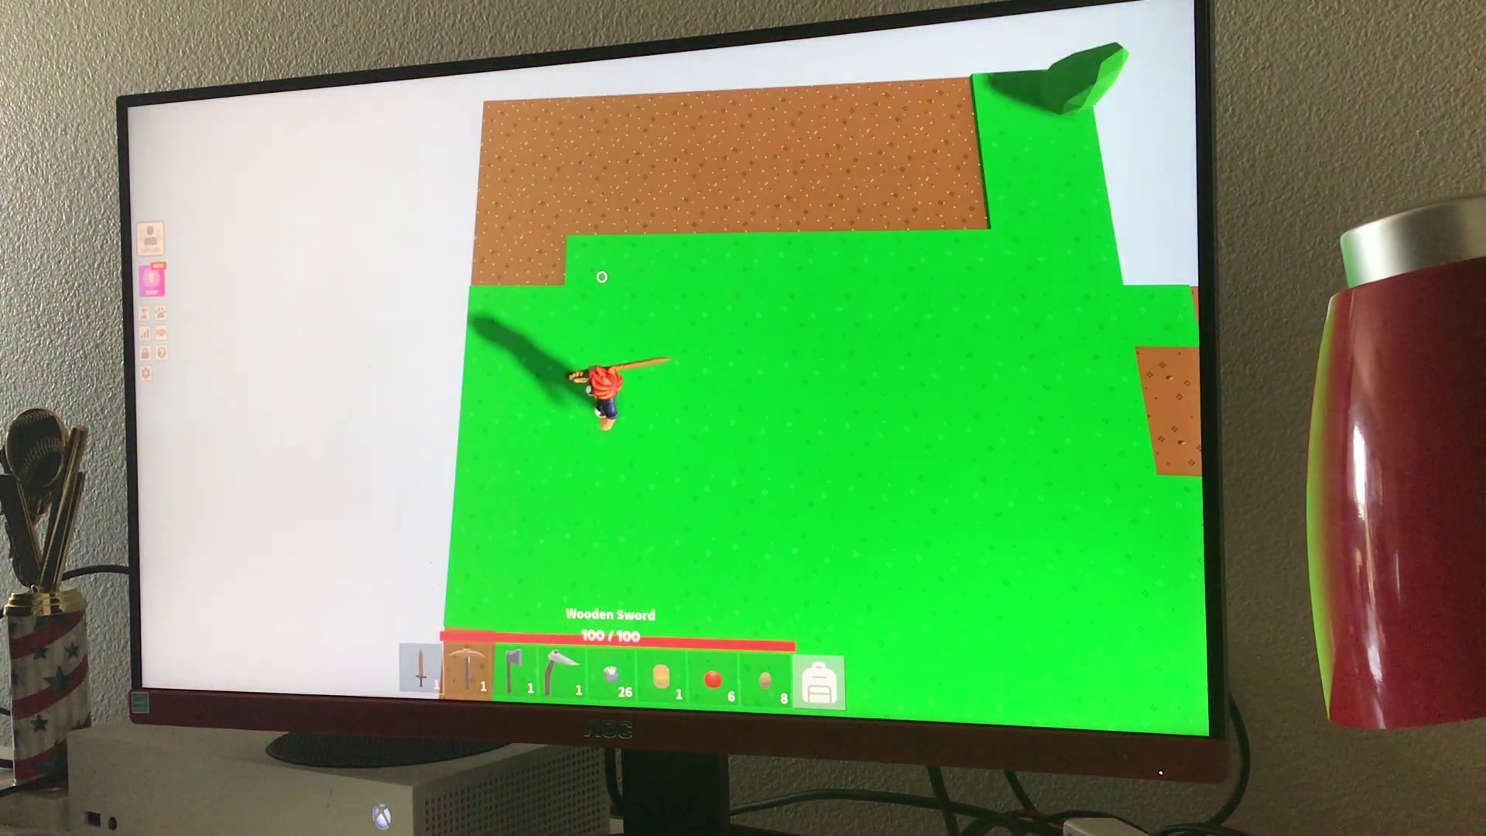
key(2)
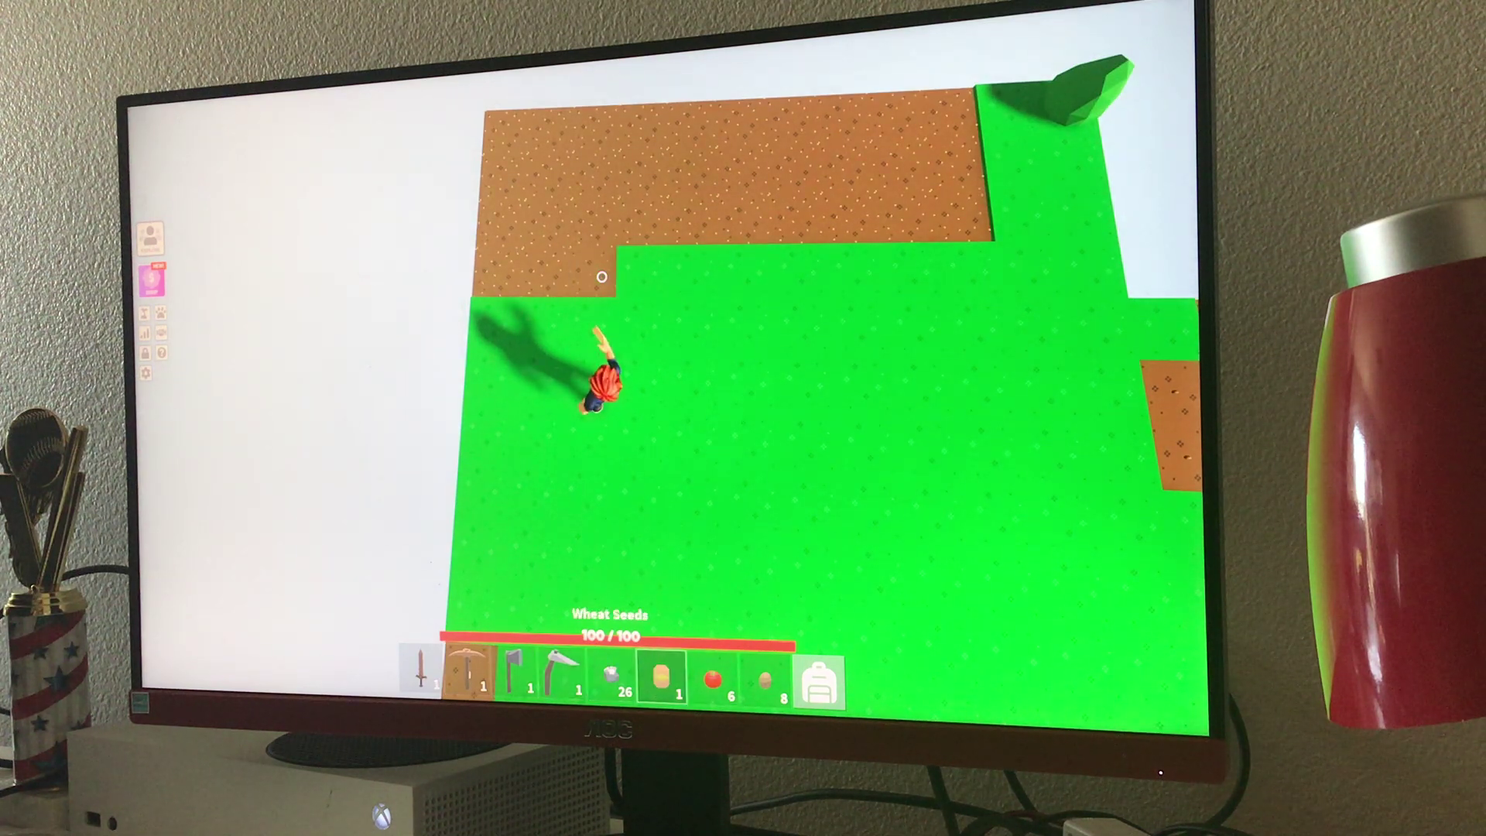
click(602, 276)
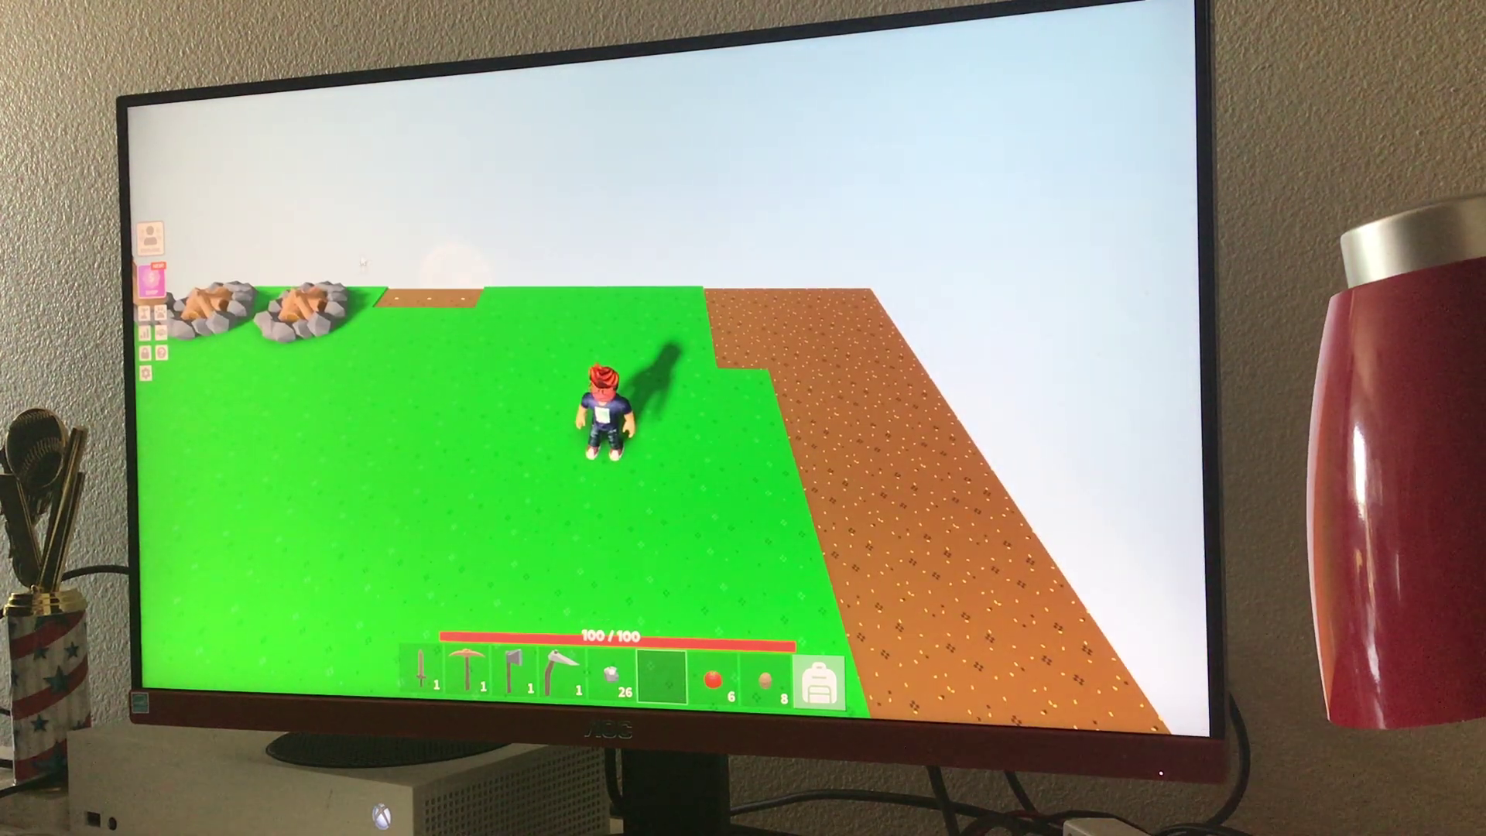
Run across the stone island past the portal and pick a lemon from a tree.
key(w)
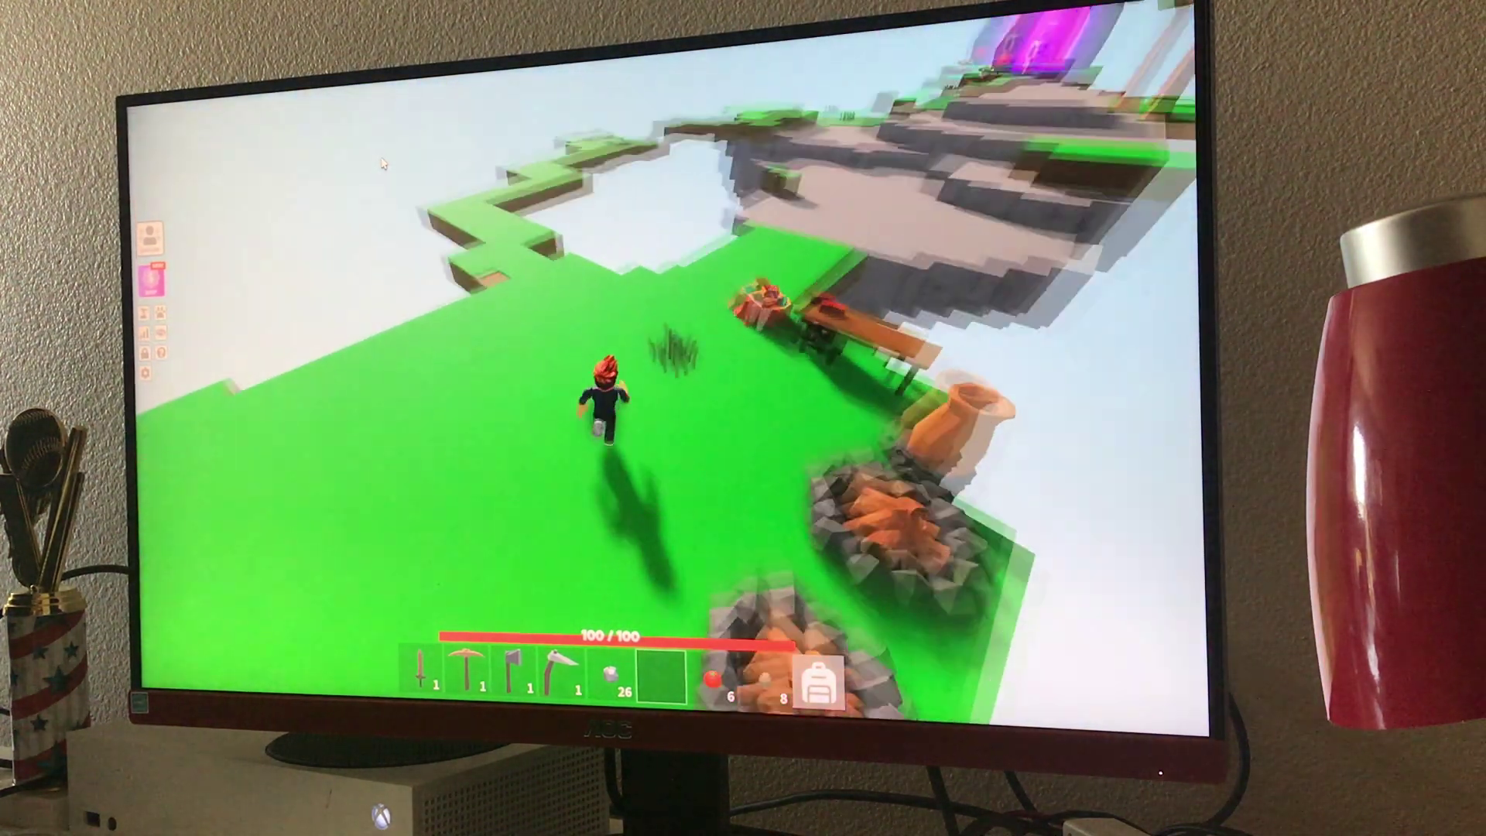
key(w)
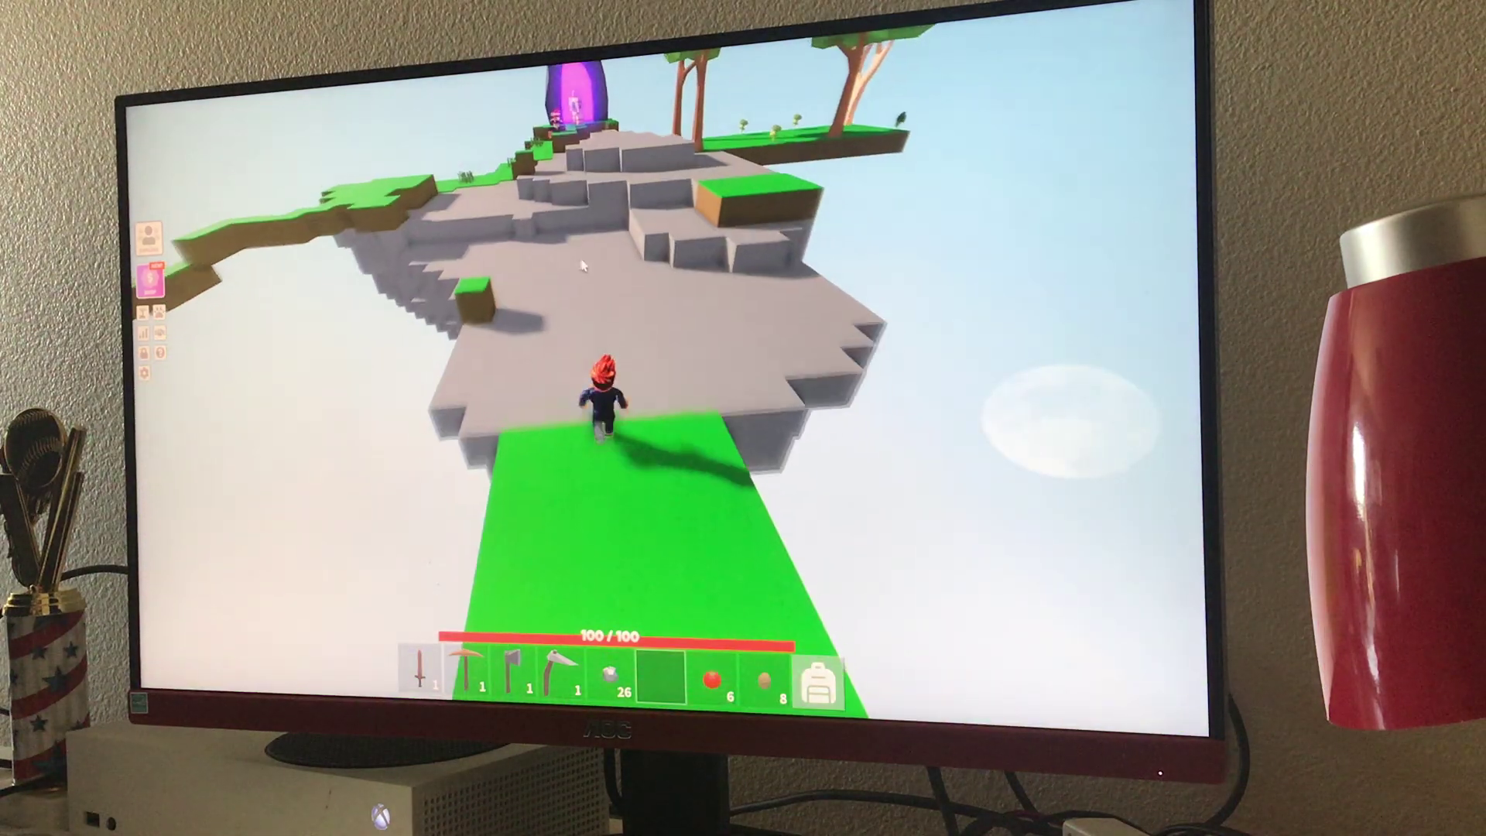
key(w)
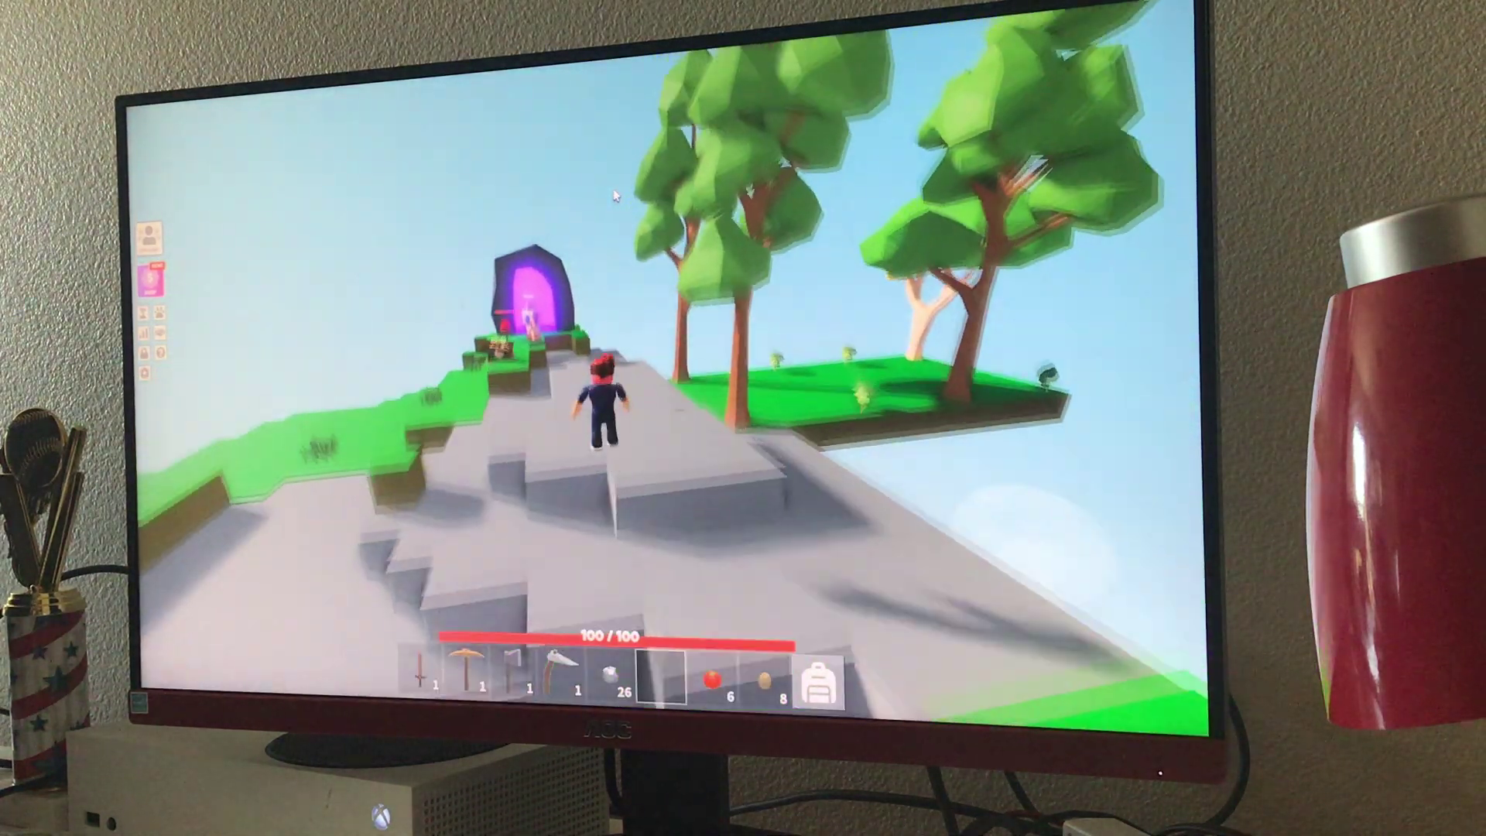
key(w)
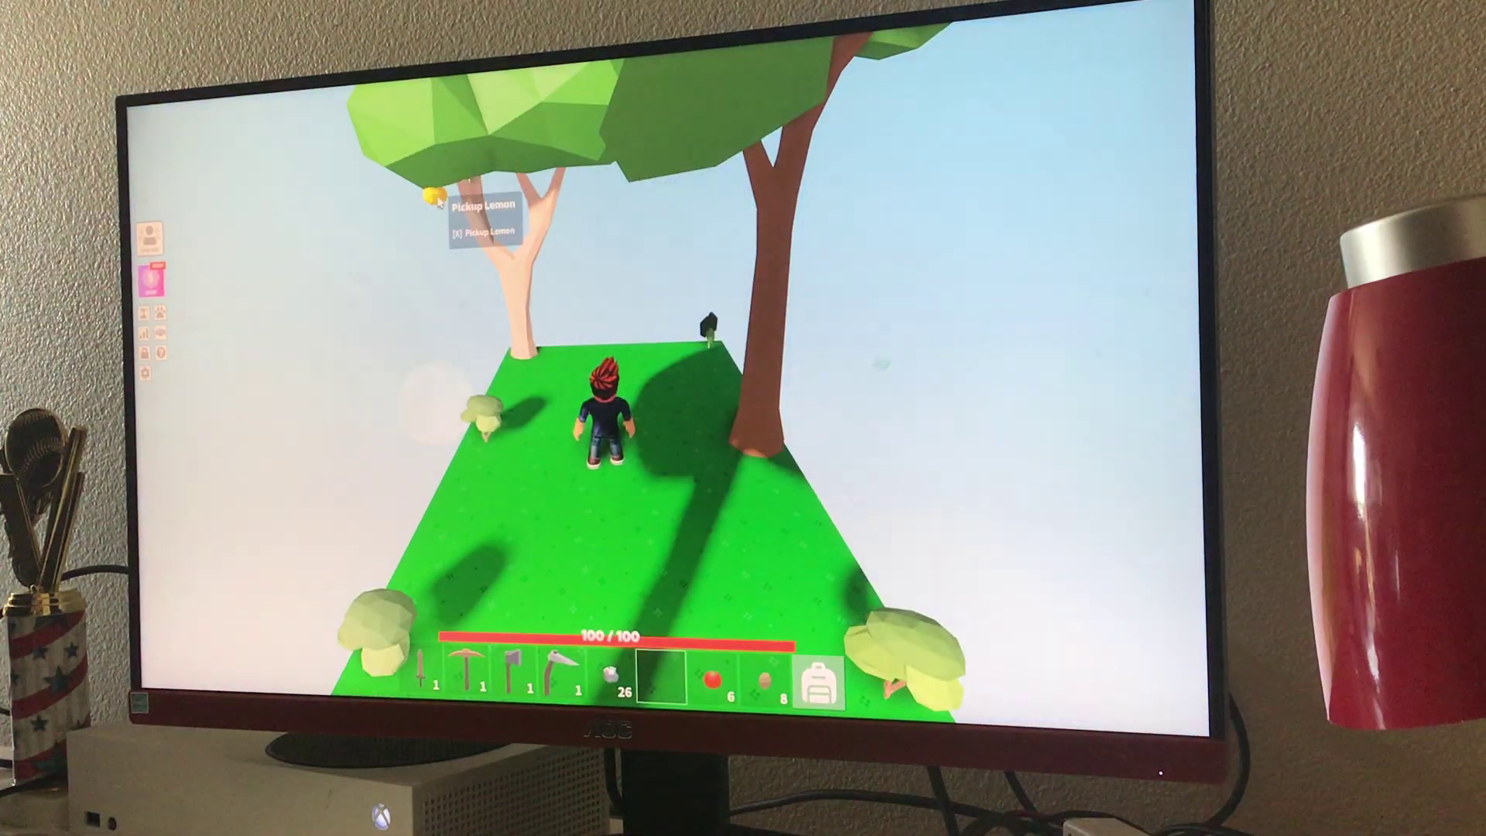
key(w)
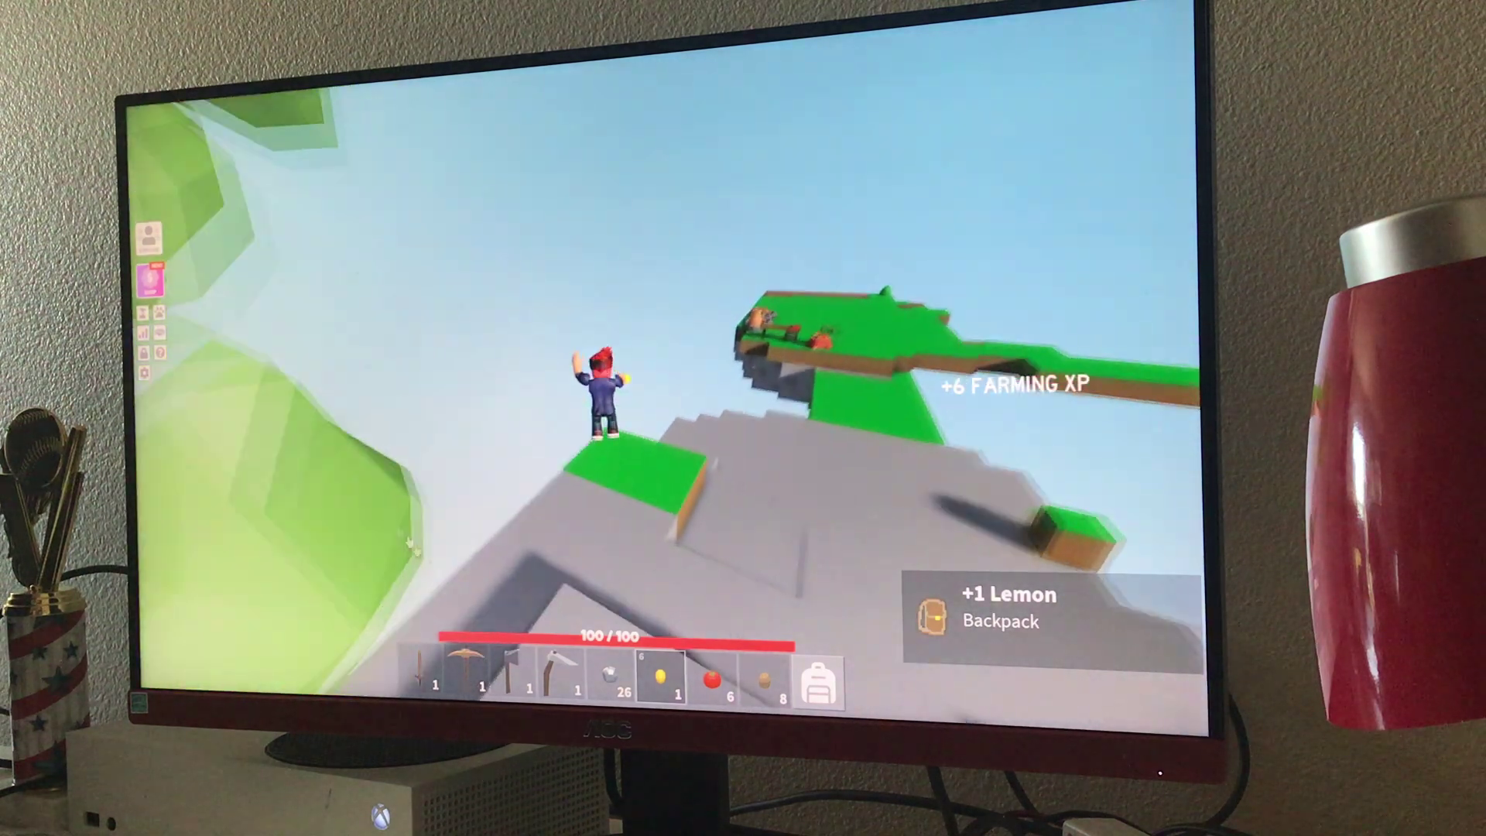
Equip the stone axe and mine the first grass blocks along the path.
key(3)
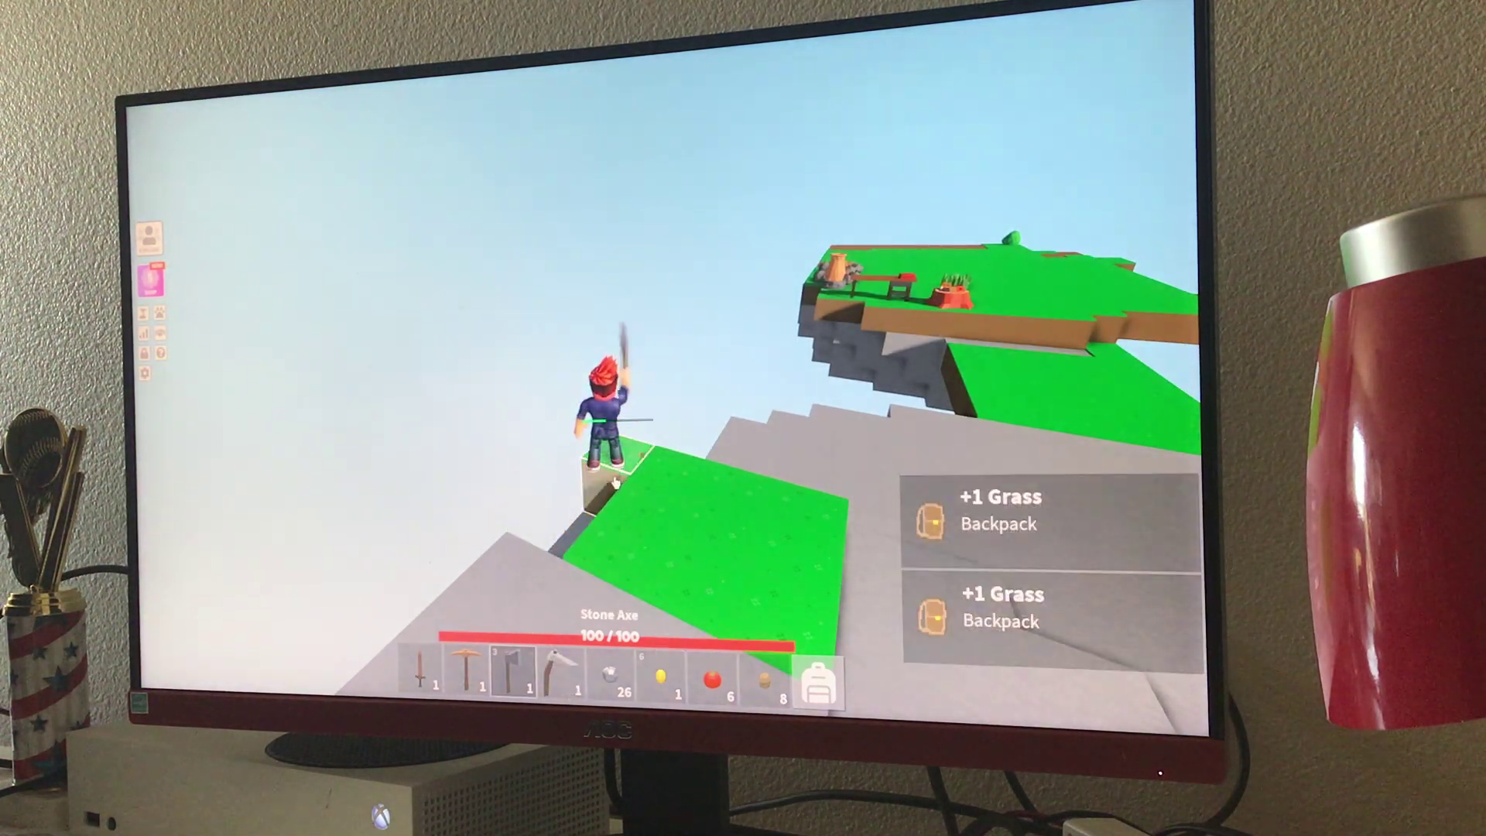
click(615, 483)
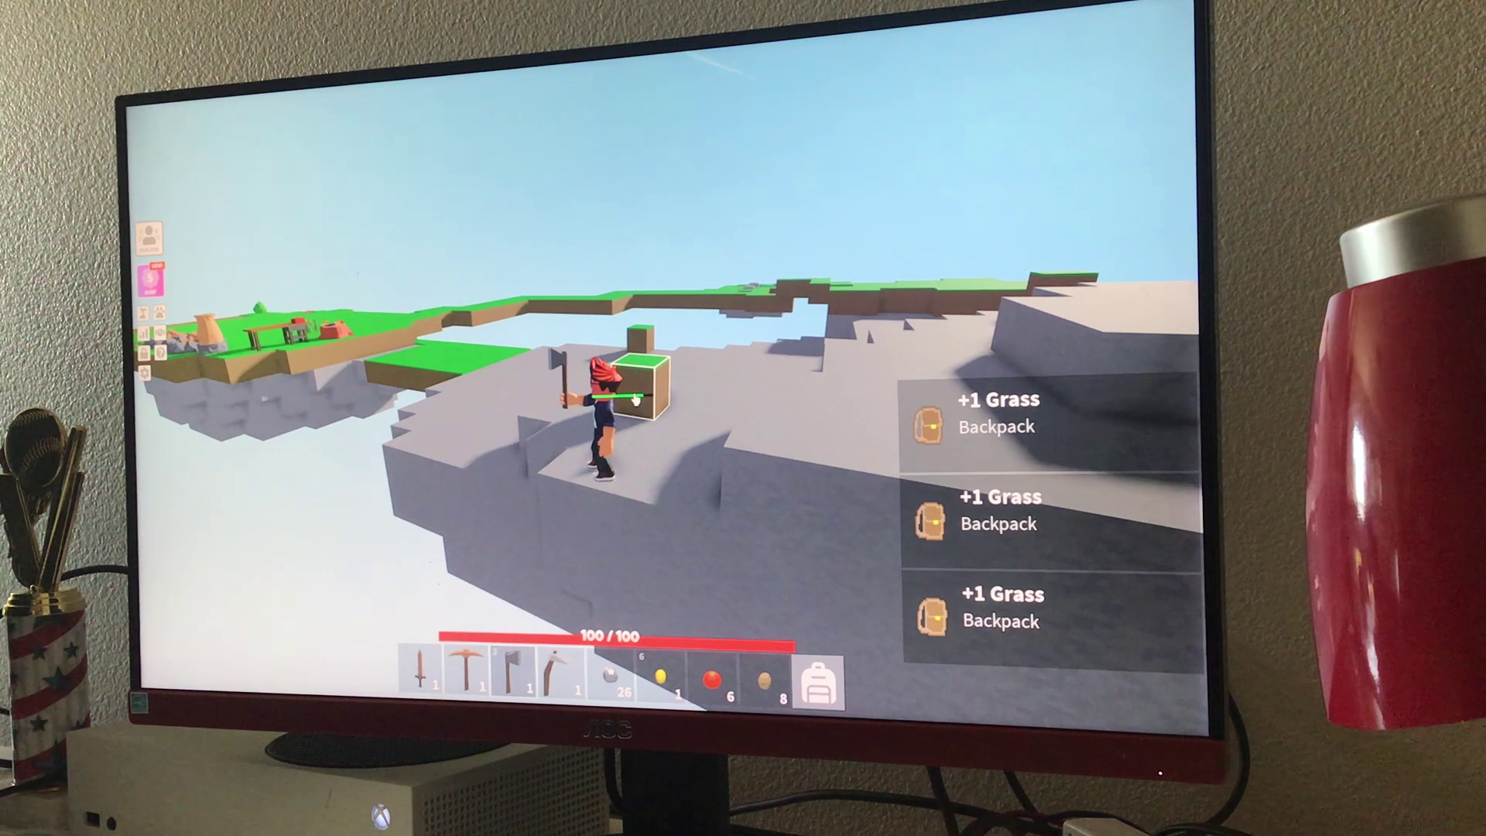
key(3)
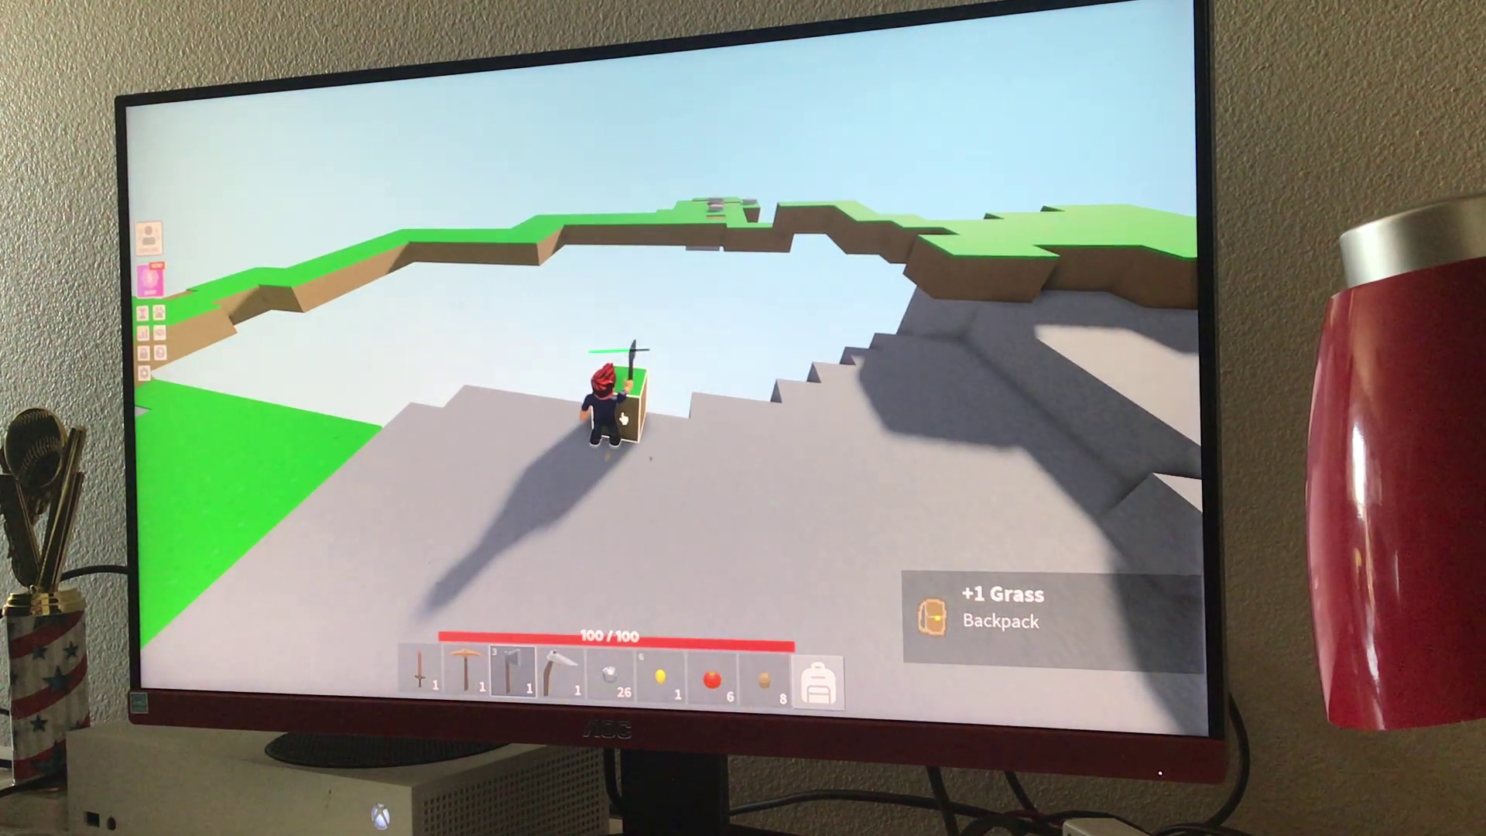
key(w)
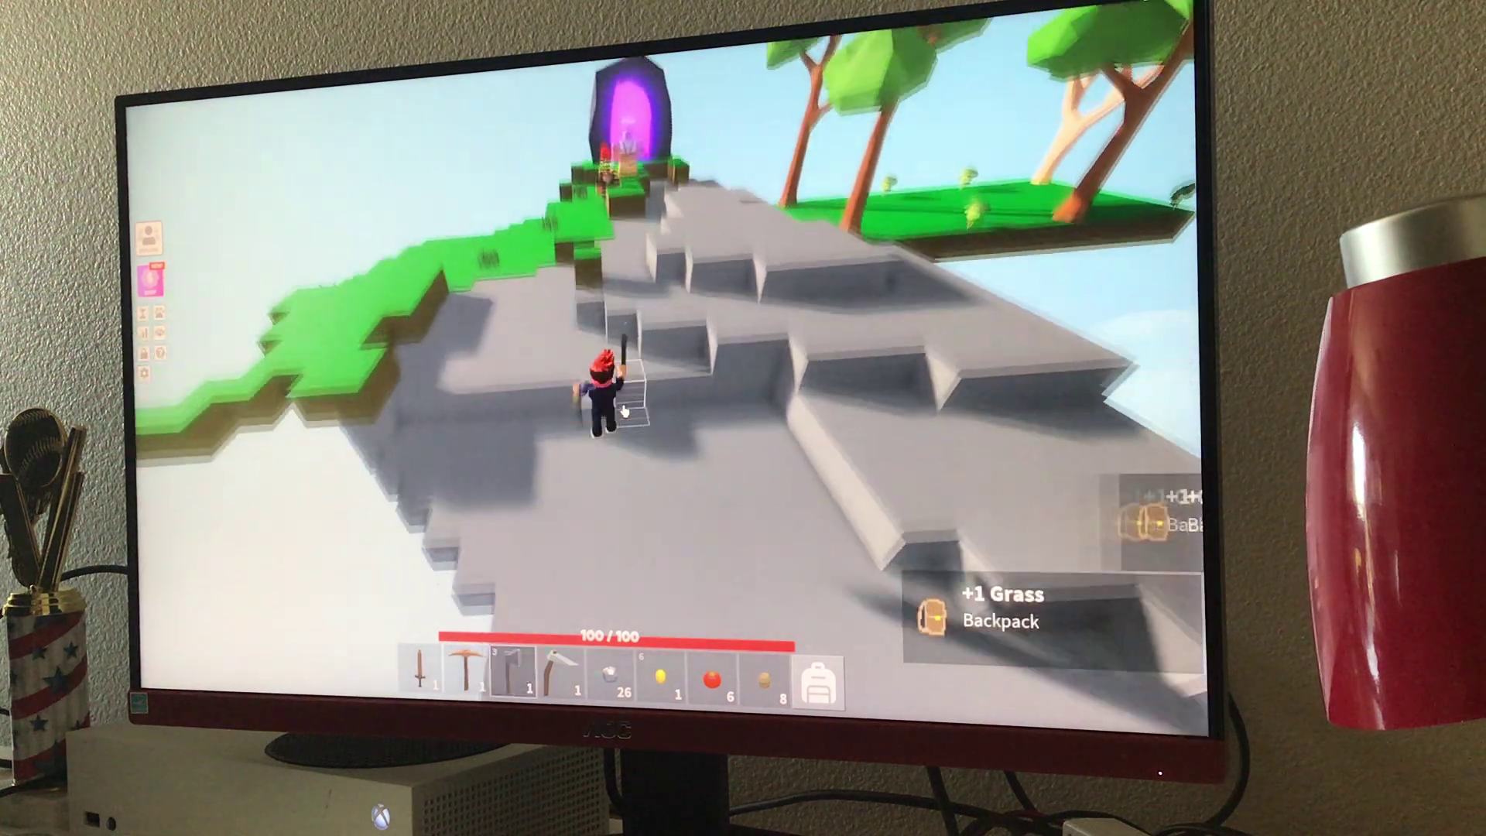
key(w)
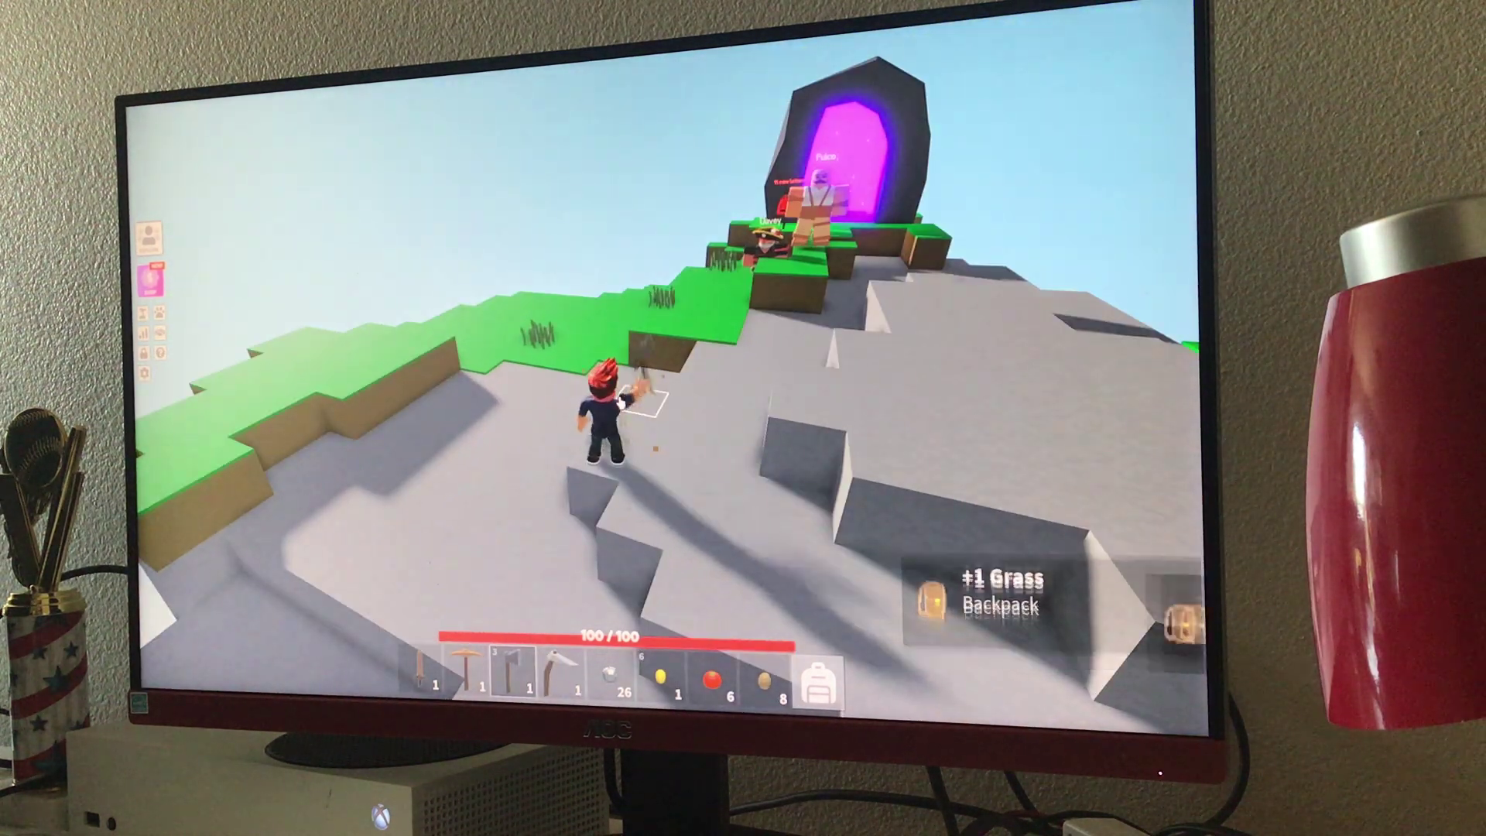
key(w)
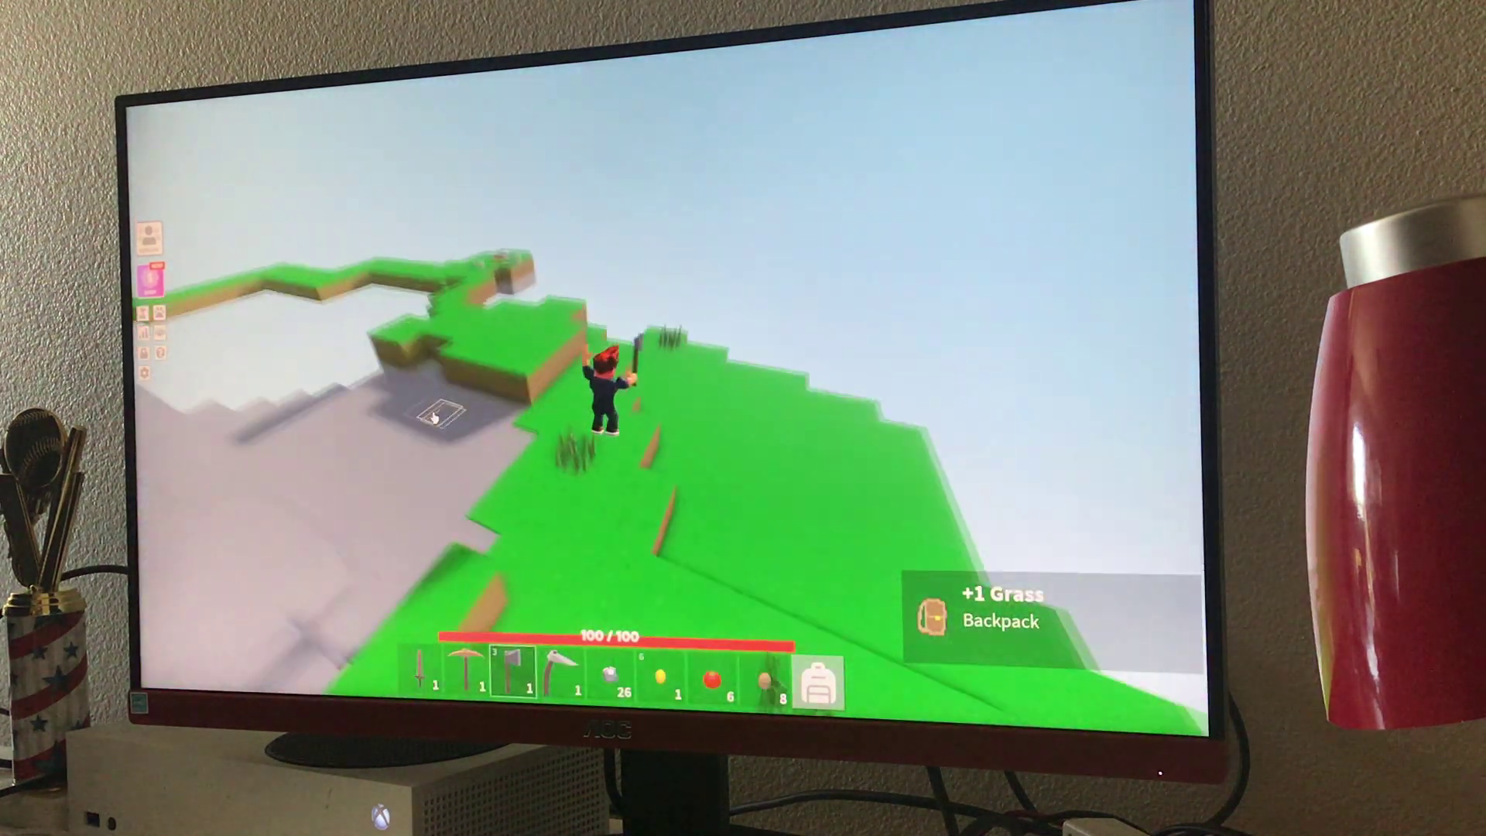
drag(434, 416, 570, 466)
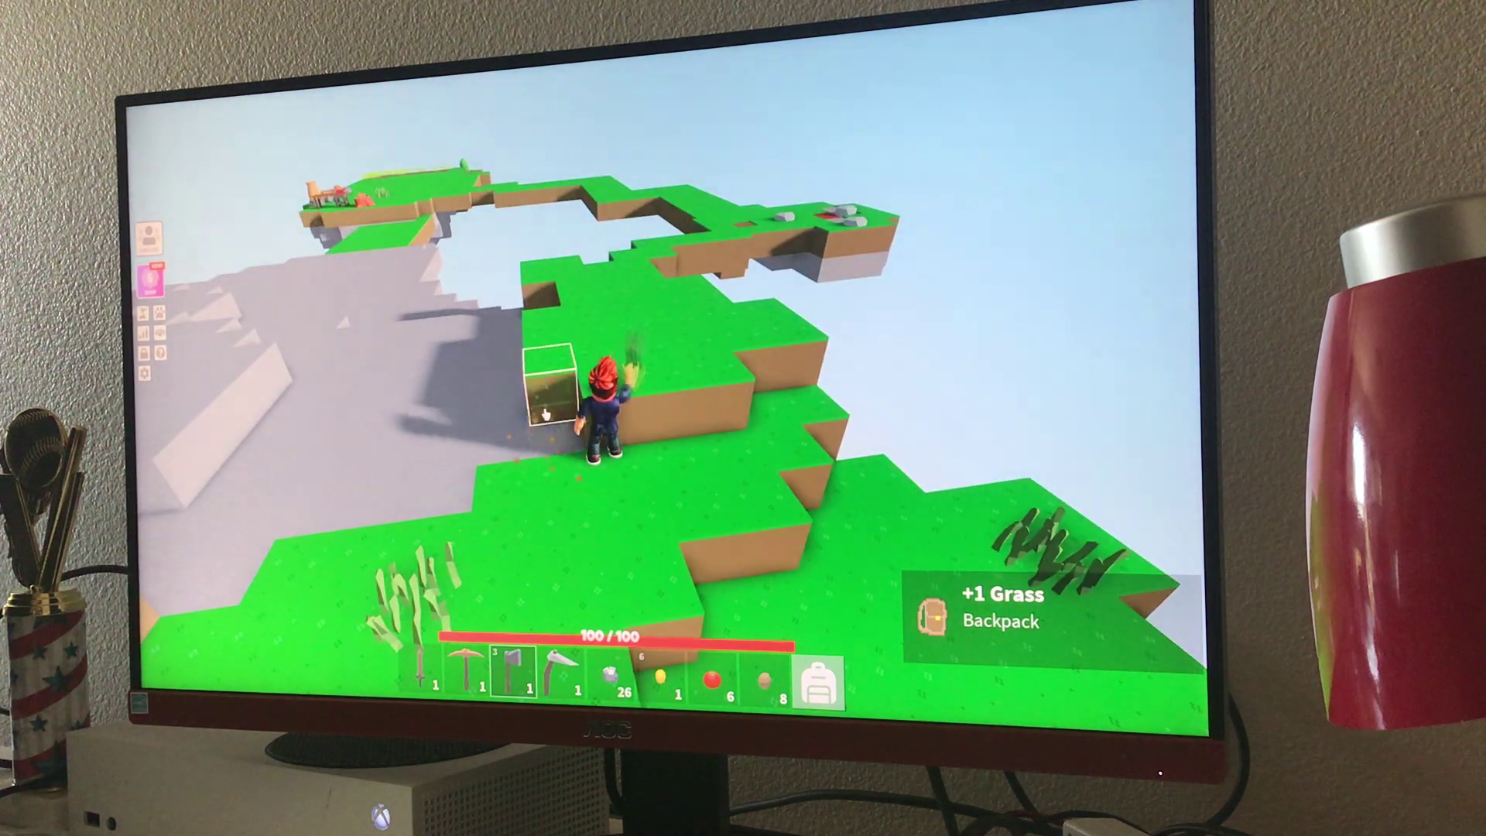
click(546, 414)
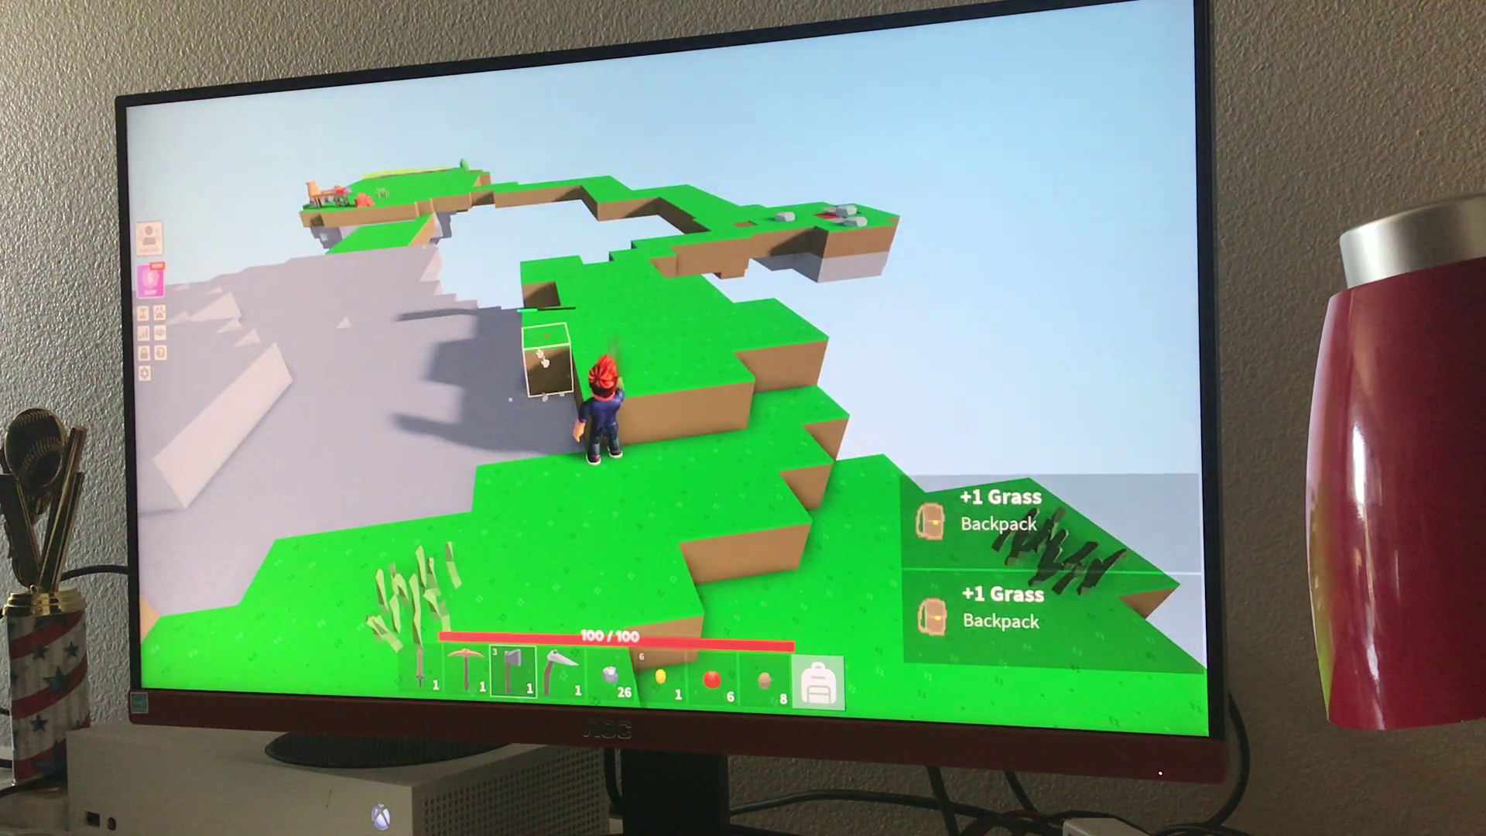
click(555, 367)
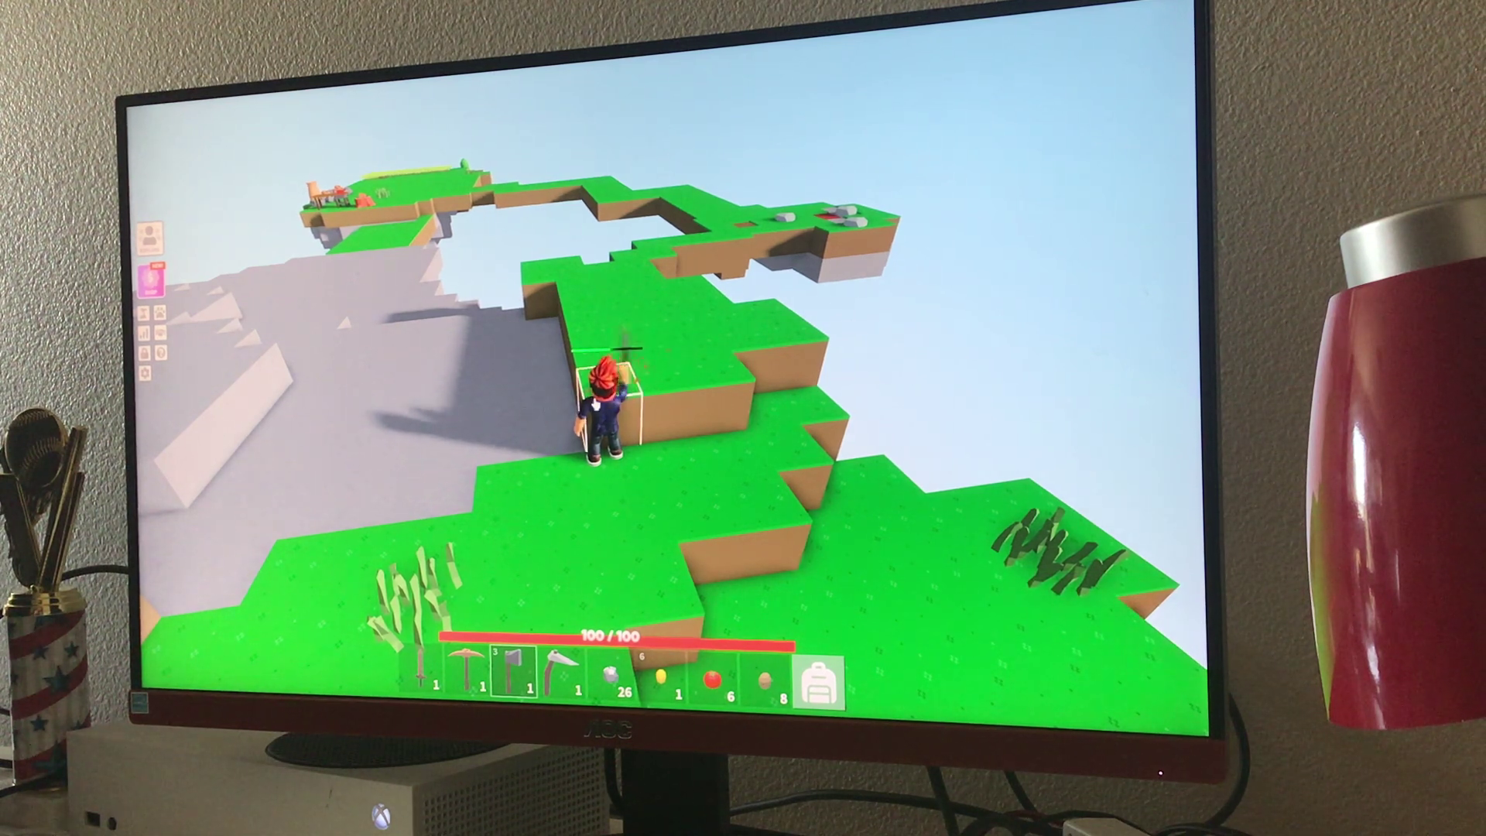
Mine the remaining grass blocks on the walkway, then check the backpack.
click(565, 387)
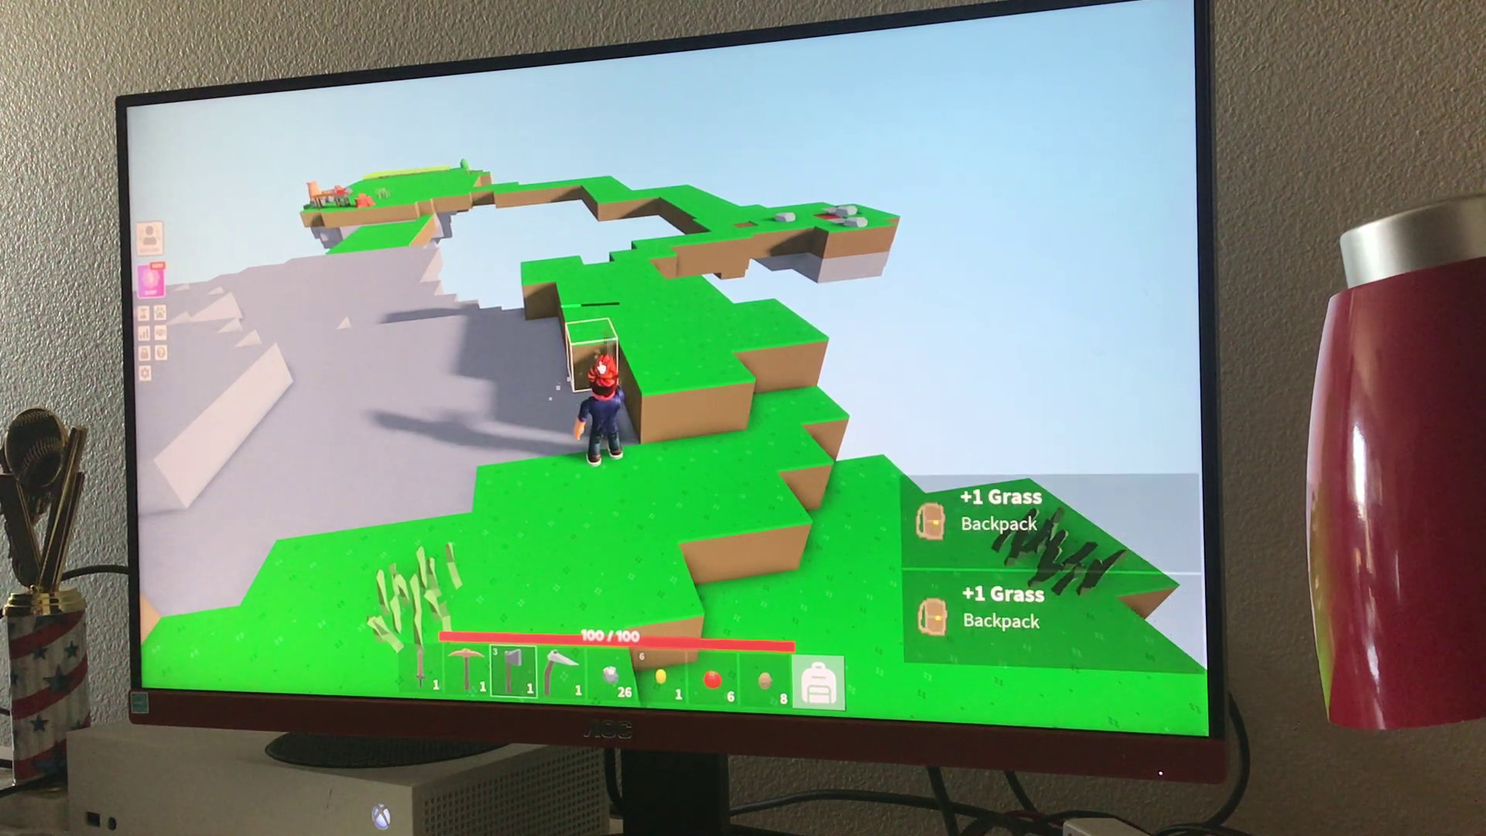
click(590, 343)
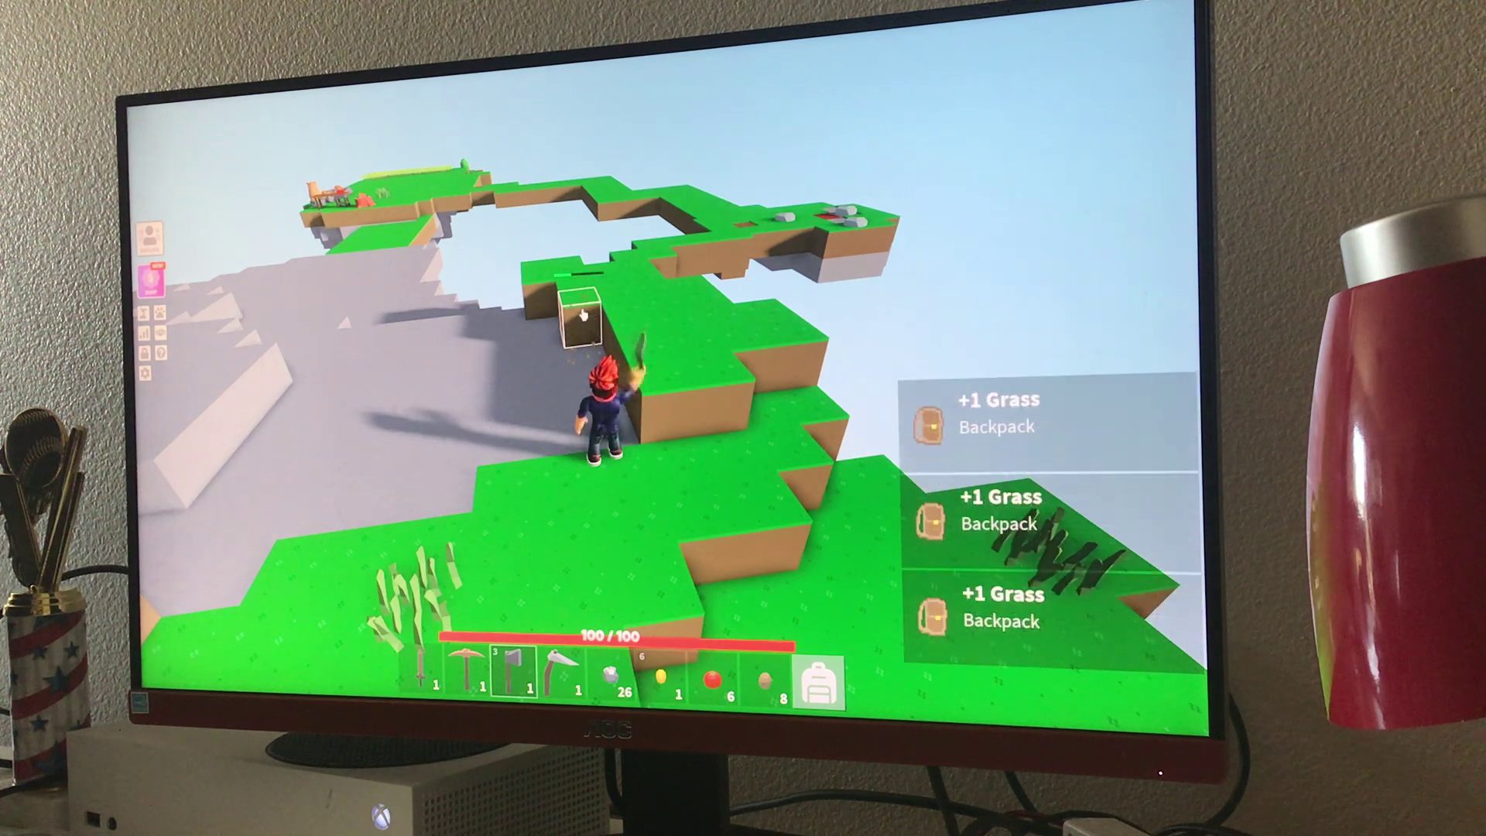
click(589, 325)
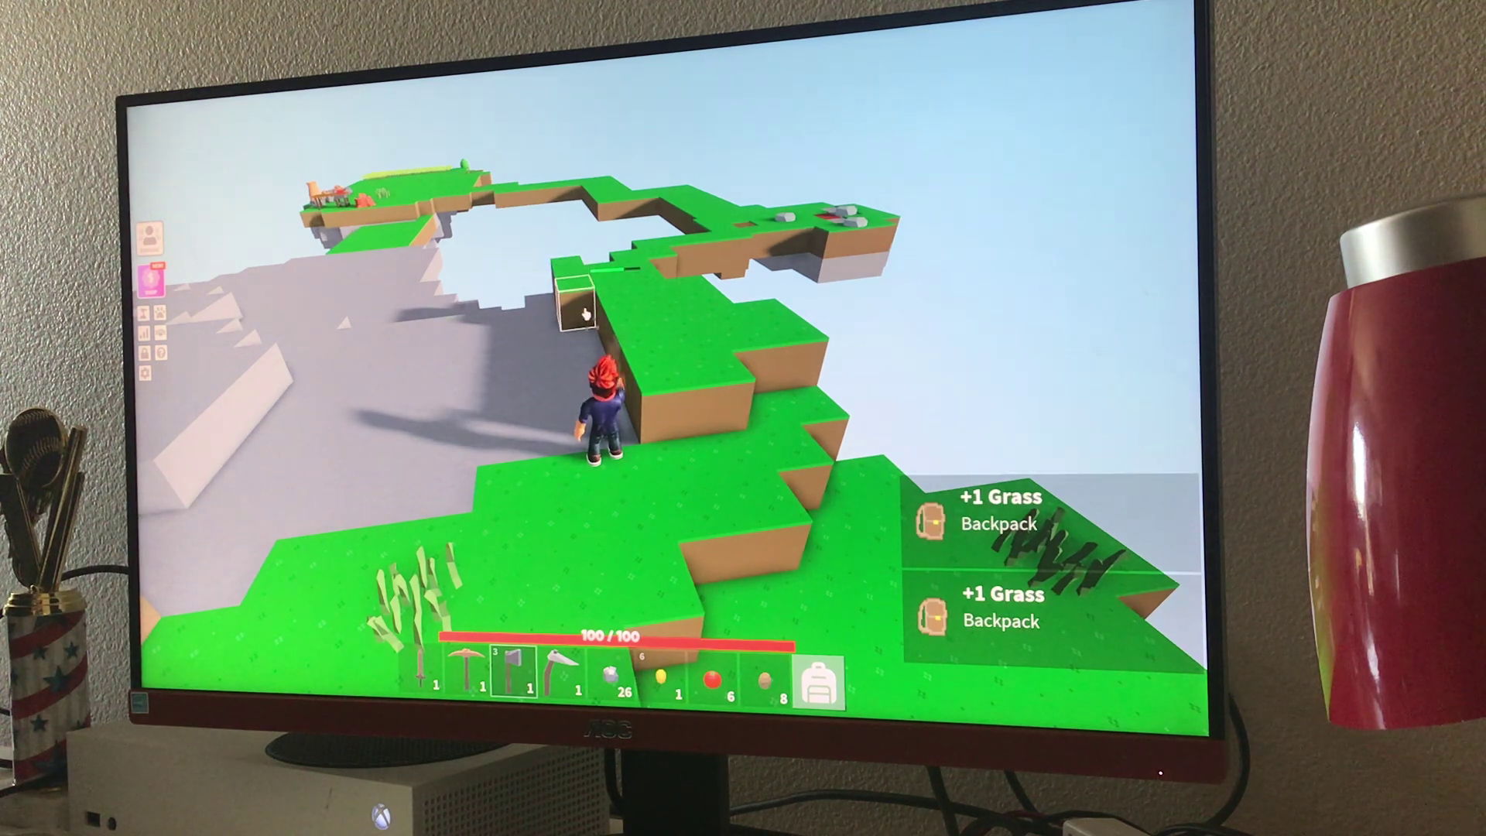
click(577, 302)
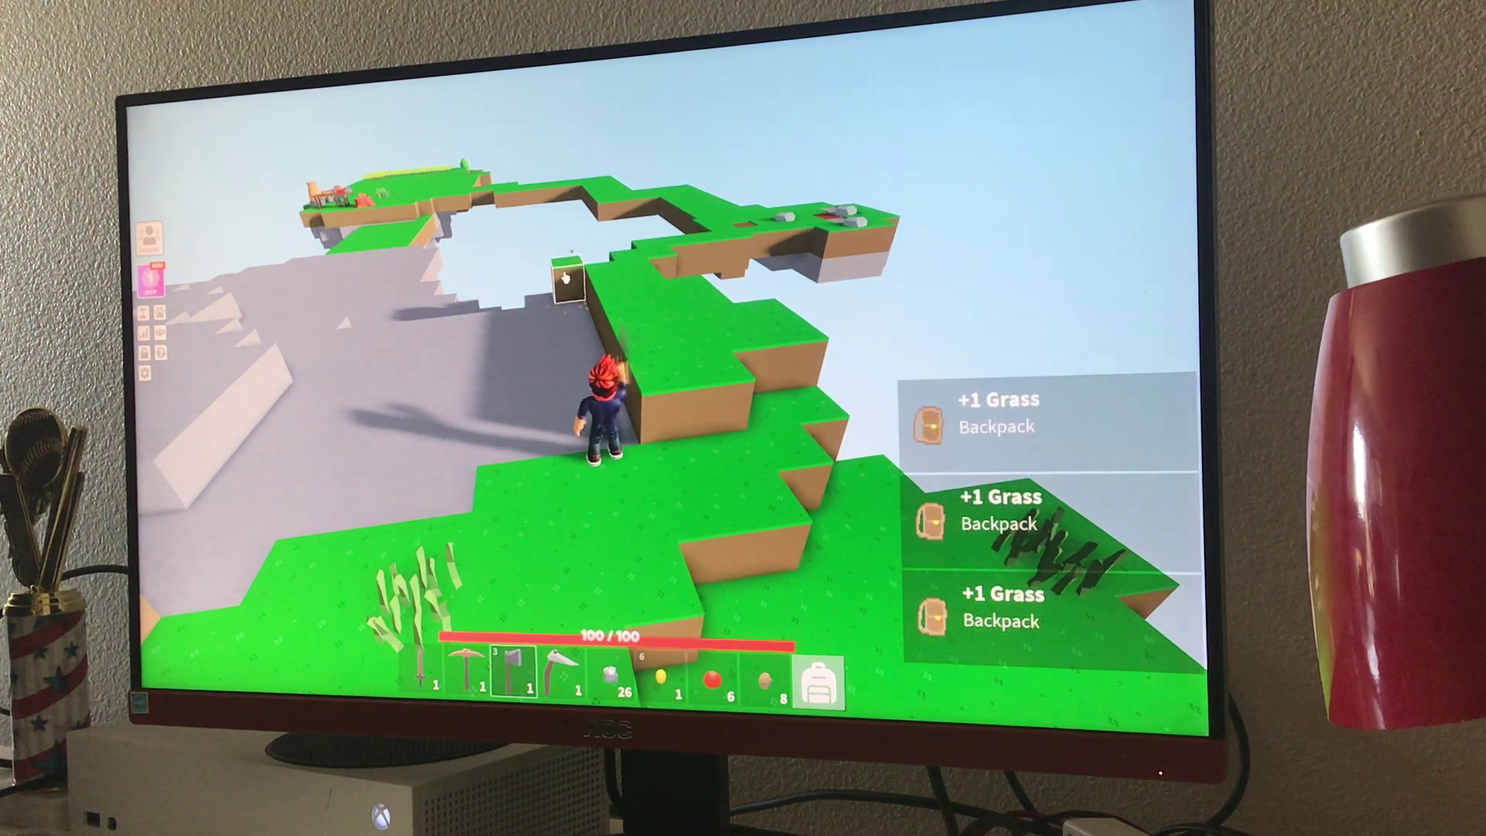
click(653, 372)
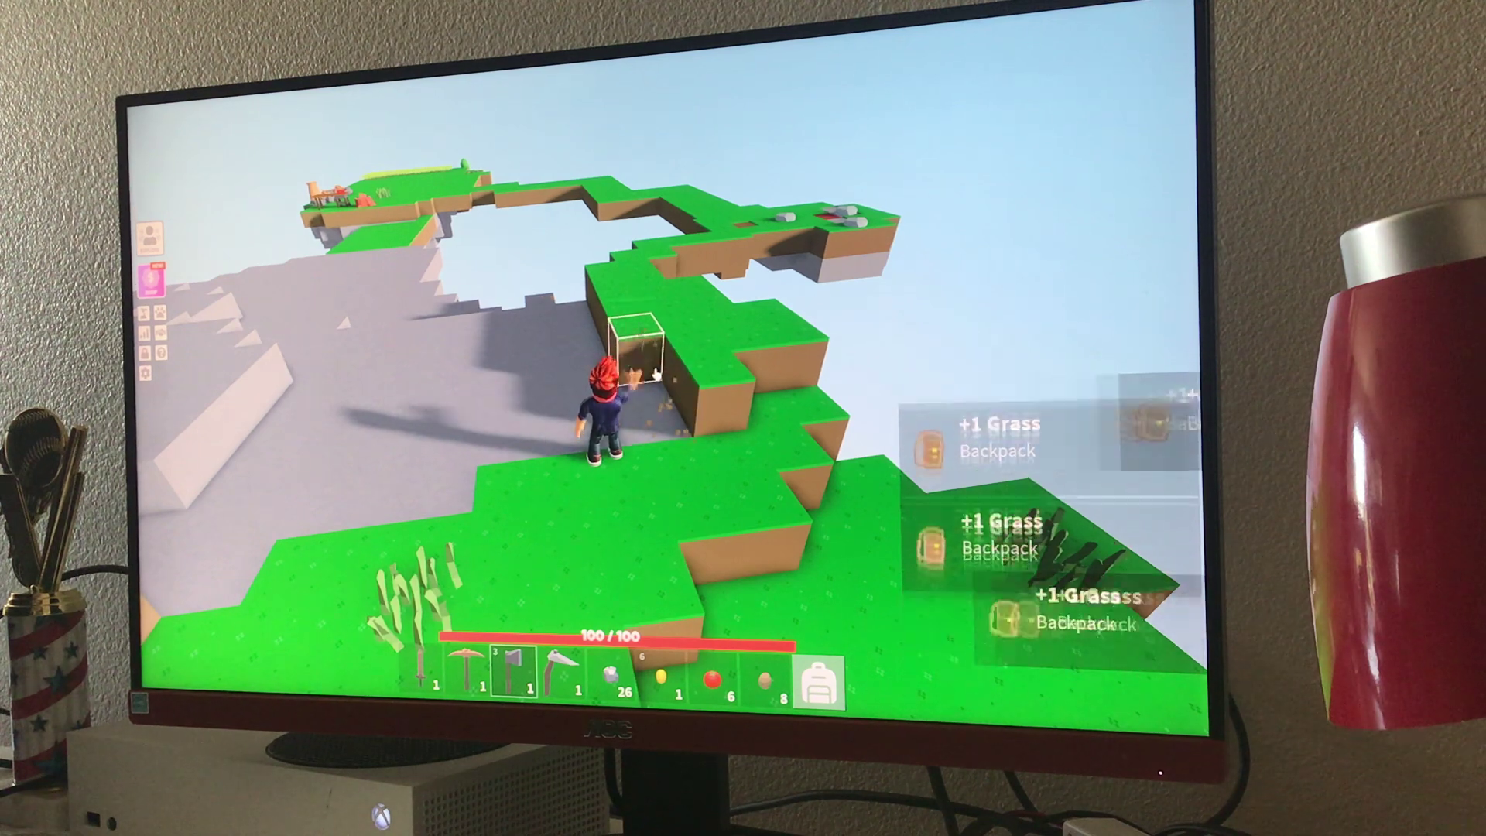
click(634, 320)
click(634, 320)
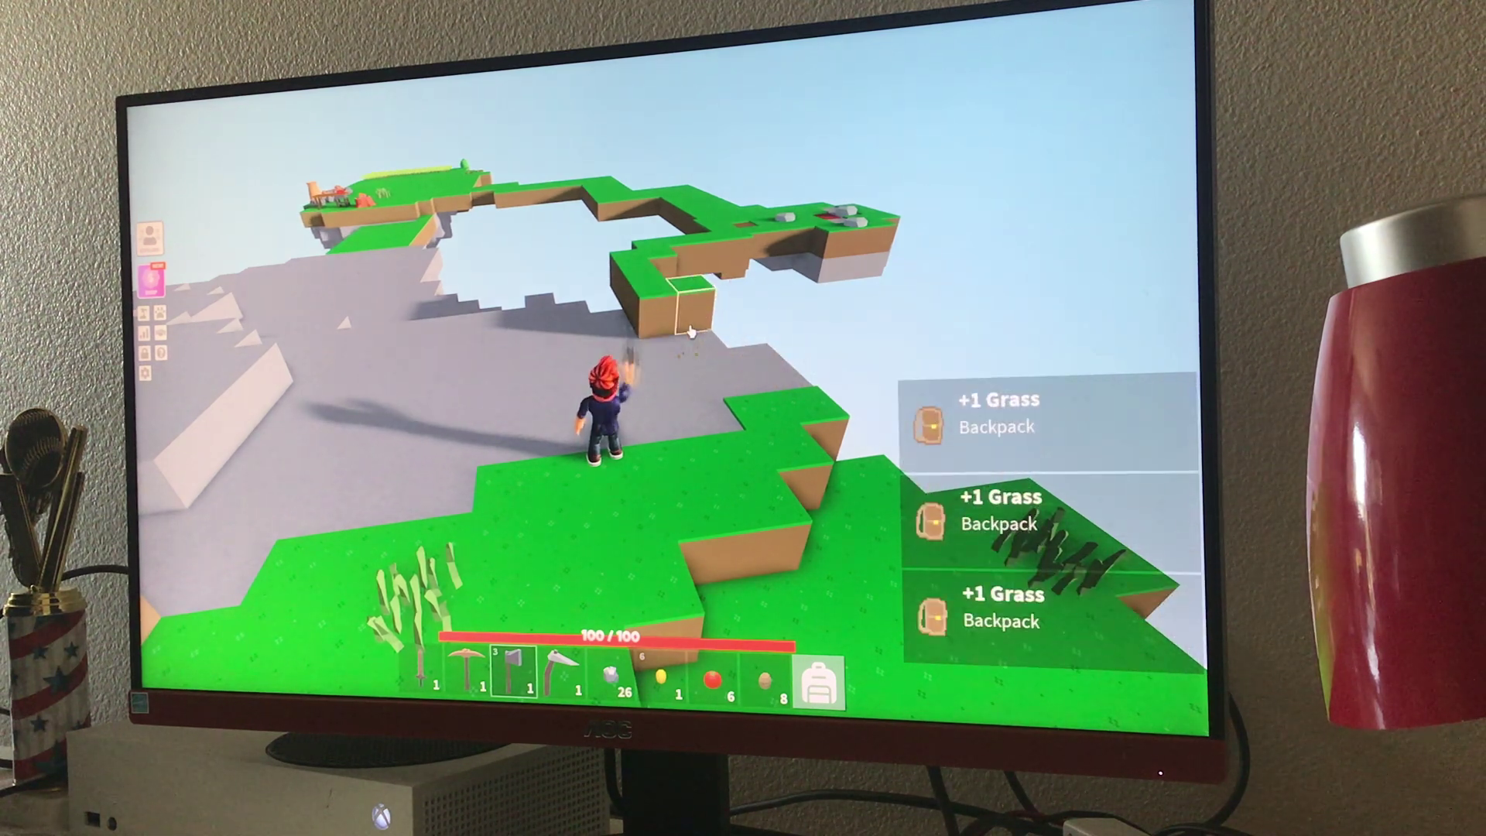
click(691, 333)
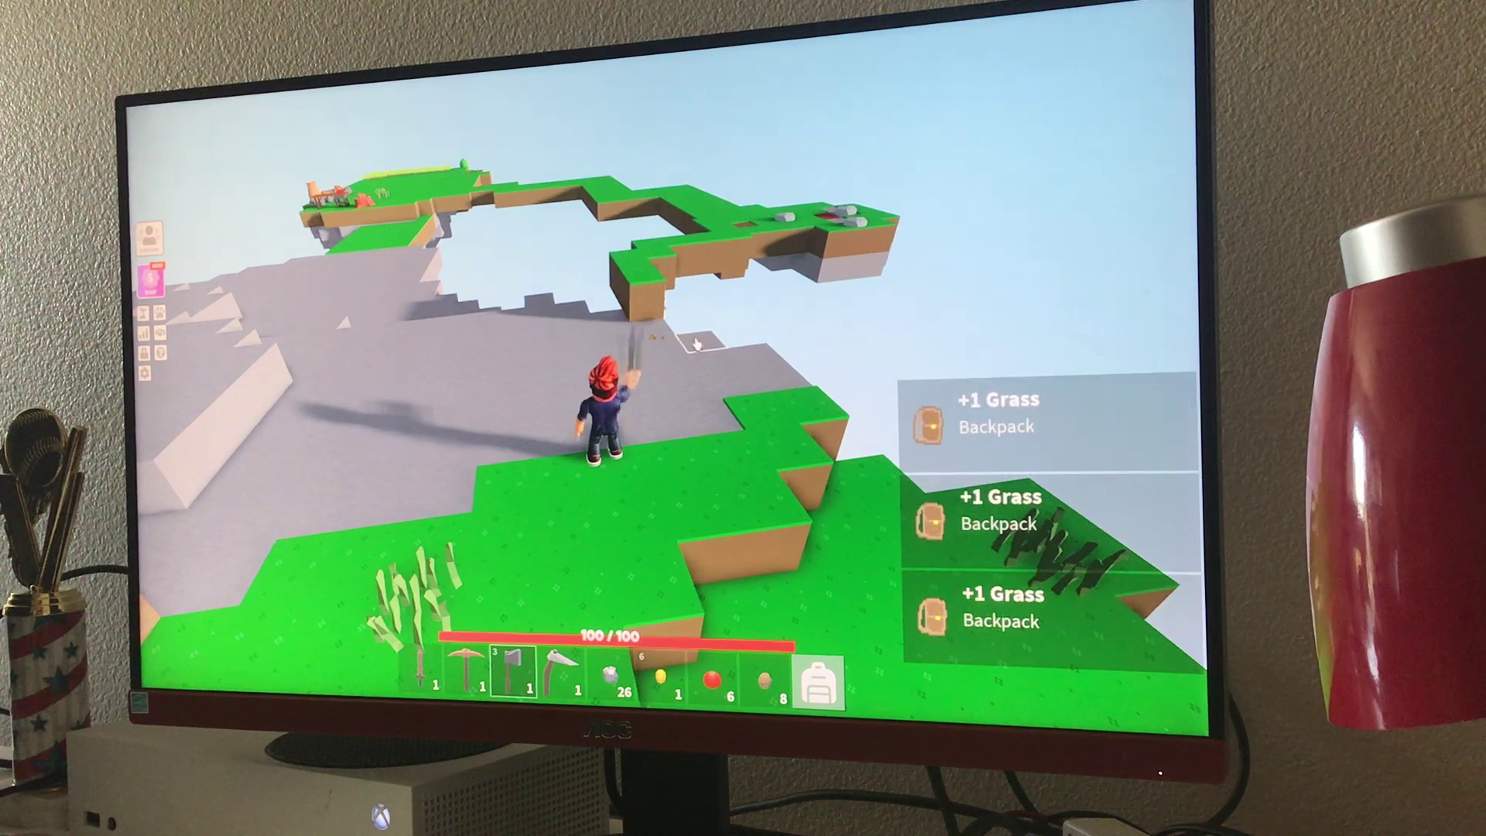
key(grave)
Take Grass from the backpack and place grass blocks along the island edge.
key(grave)
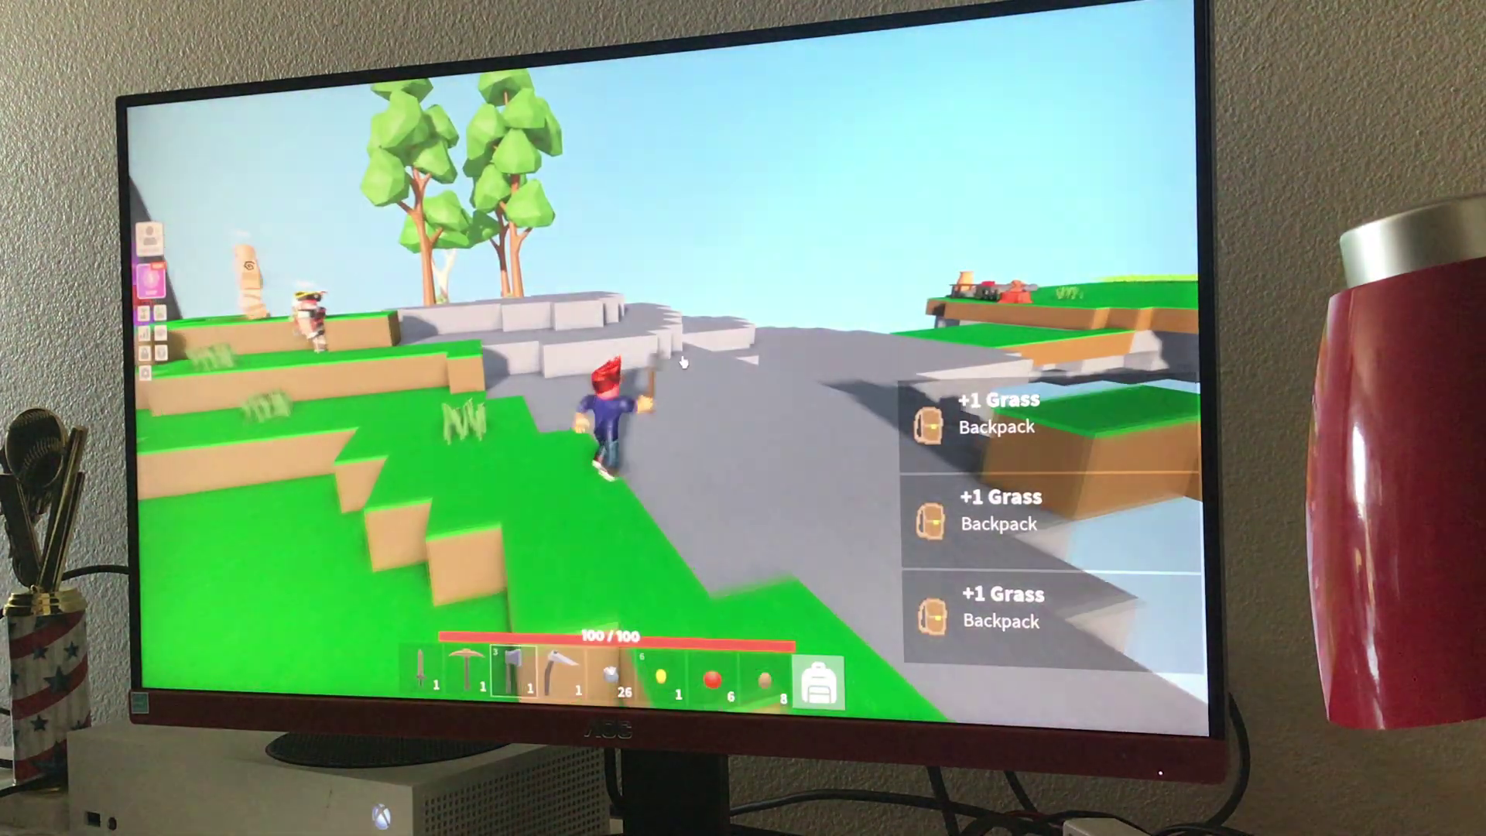
key(grave)
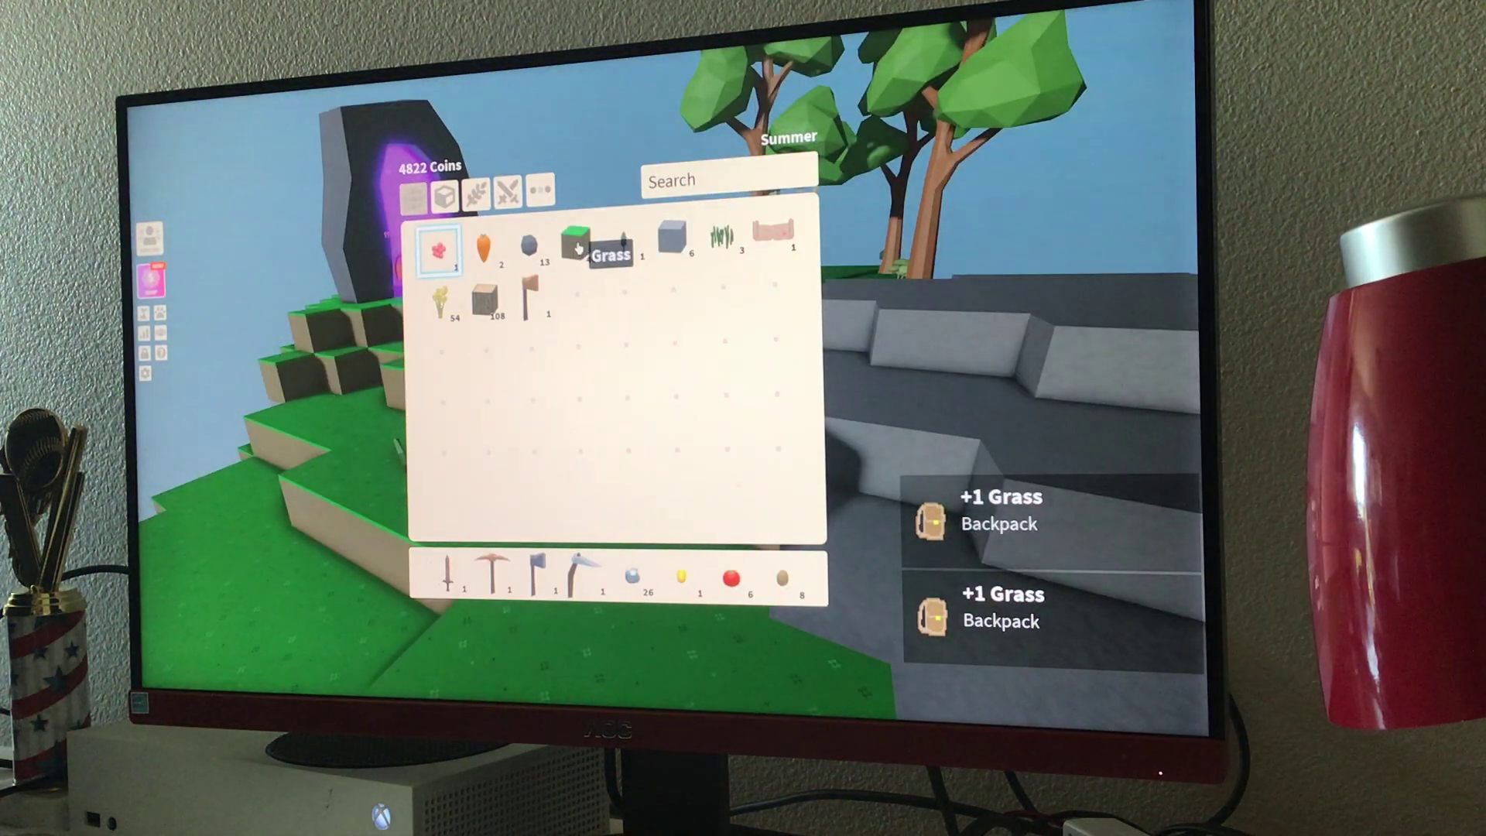
key(grave)
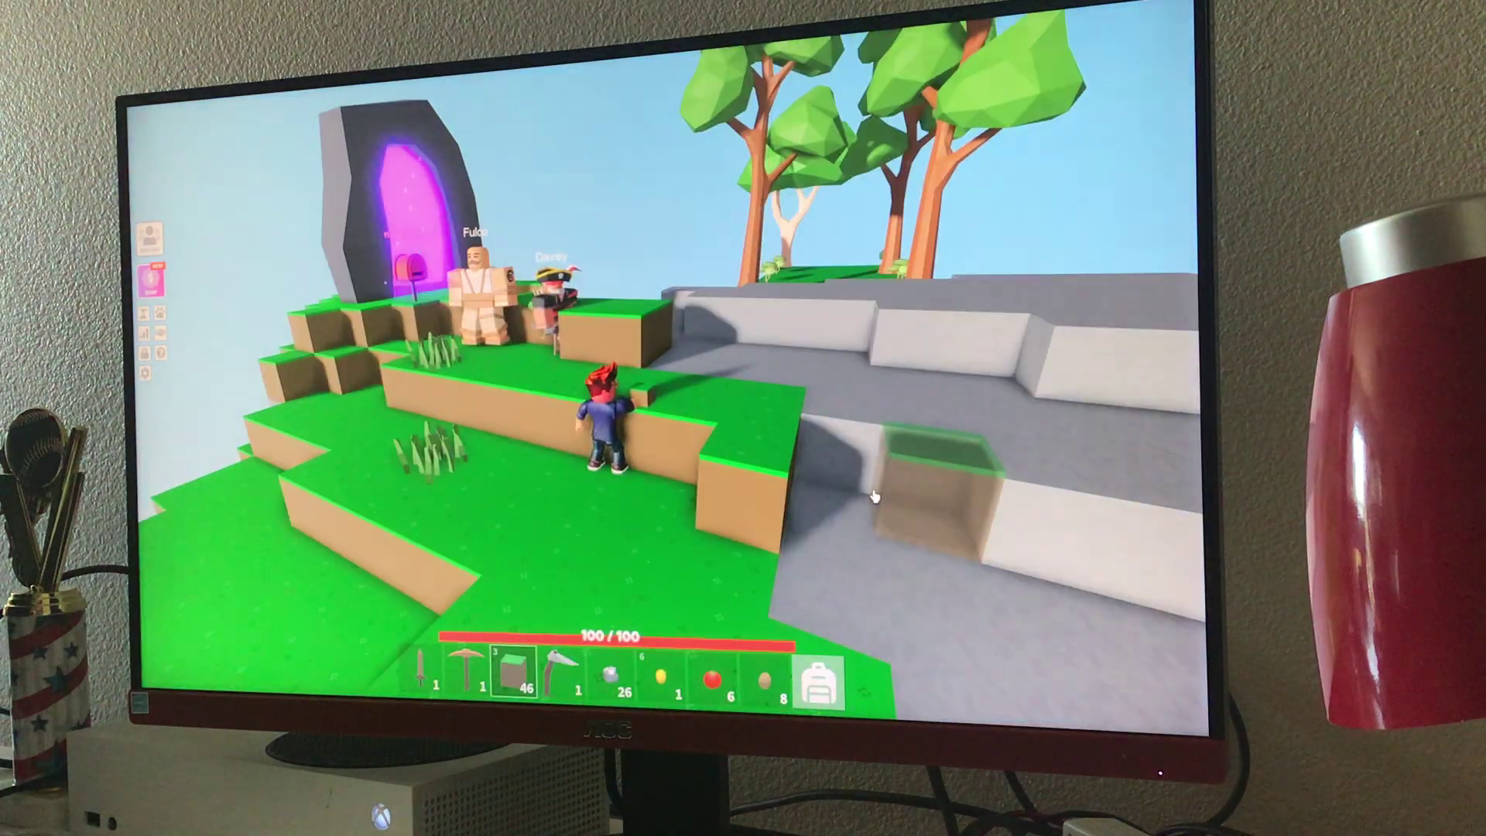
key(w)
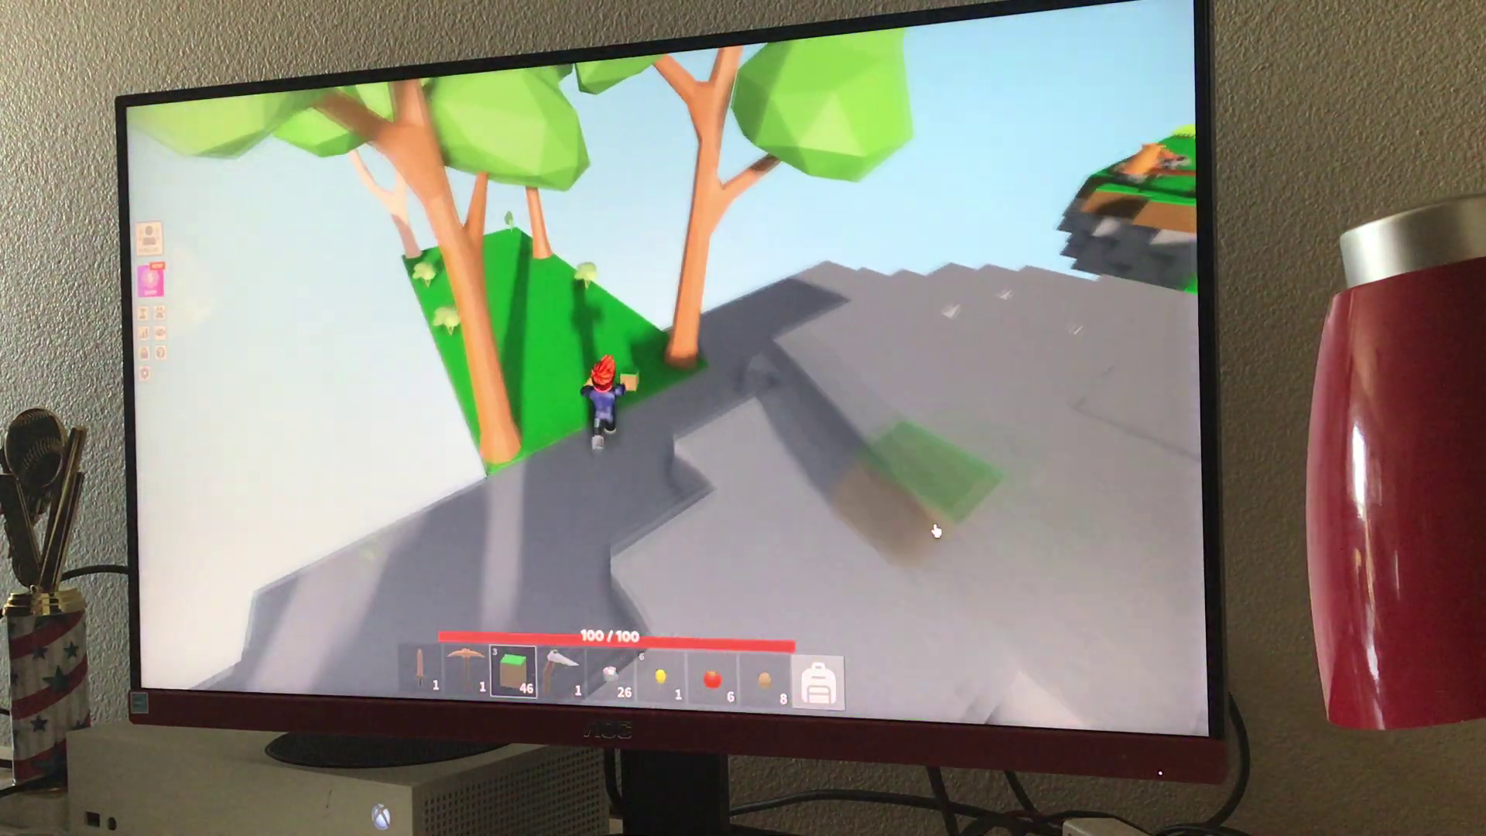
key(w)
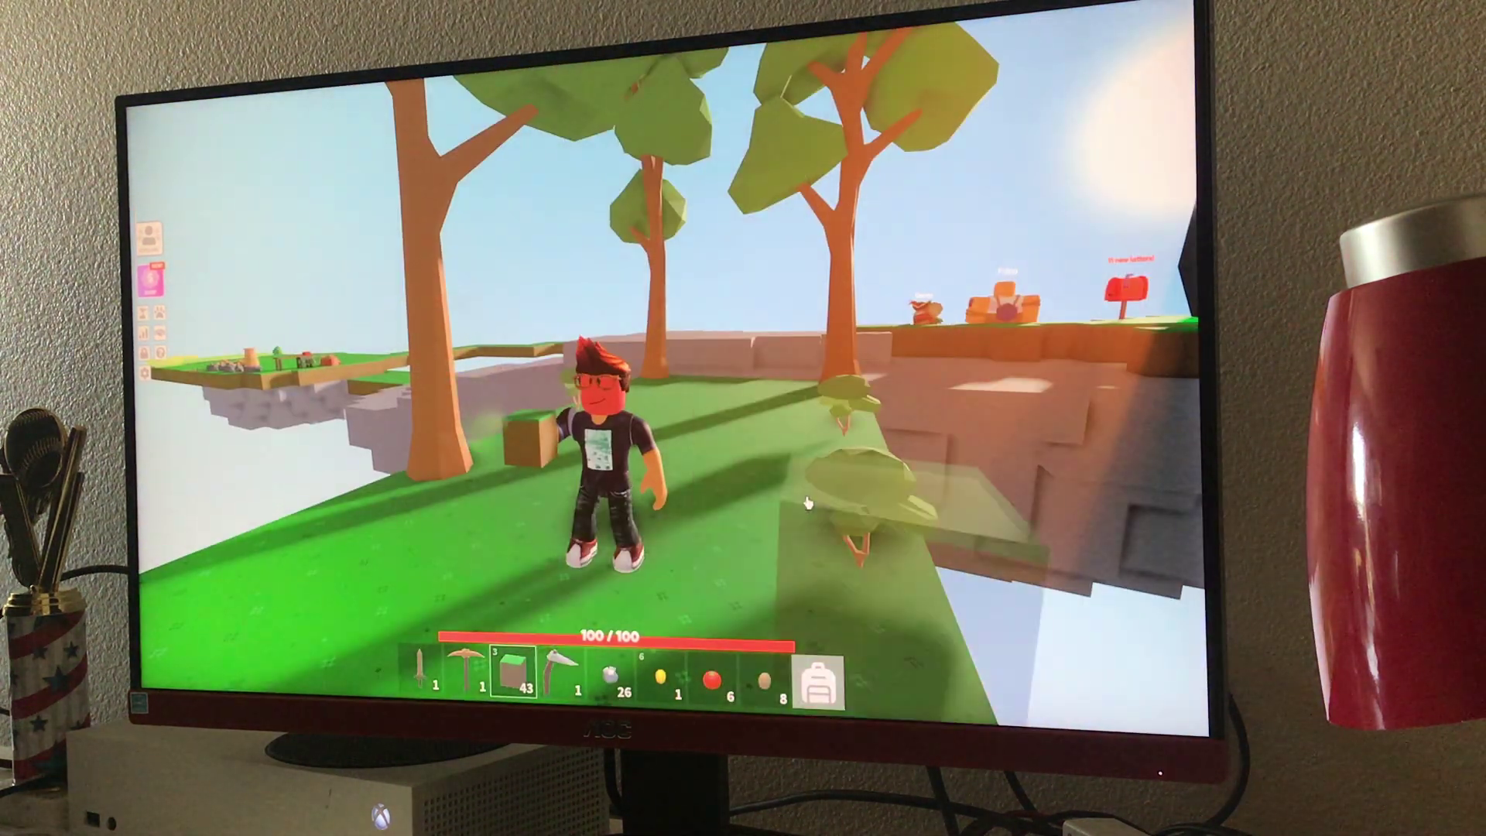
click(895, 569)
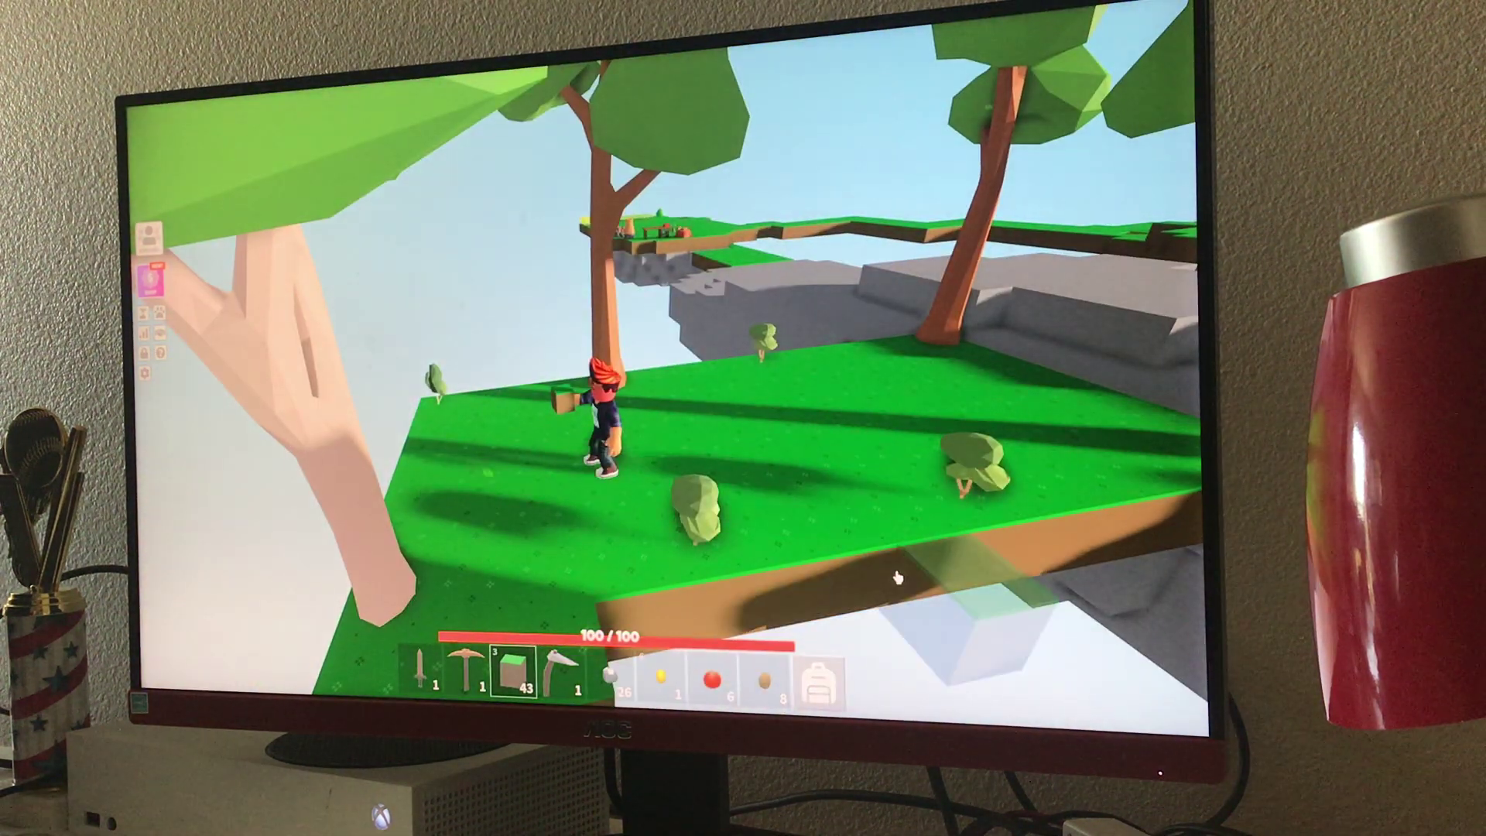
click(859, 588)
click(854, 582)
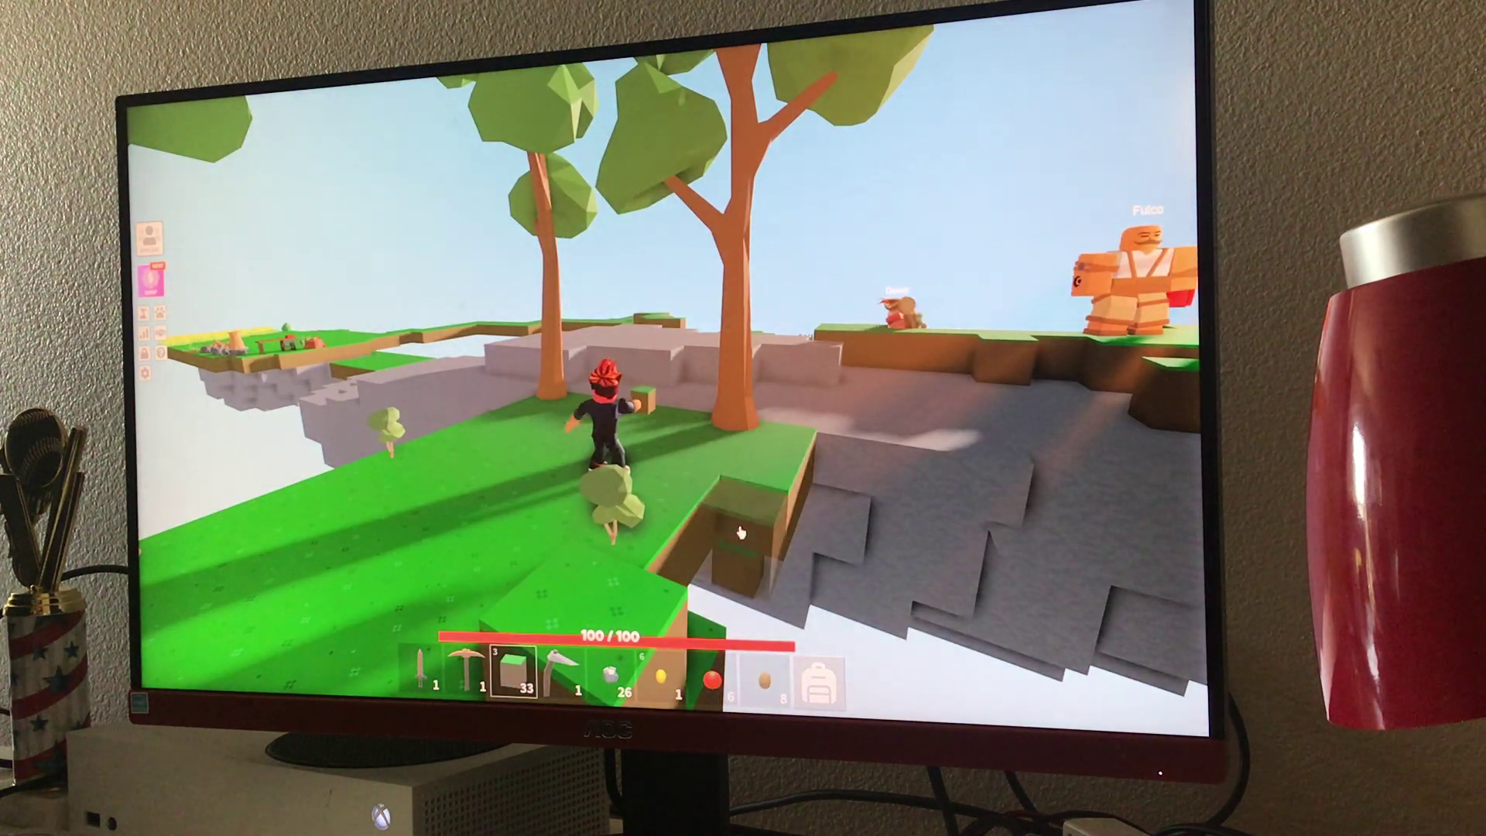
click(723, 555)
Place more grass blocks along the cliff edge toward the portal island.
key(a)
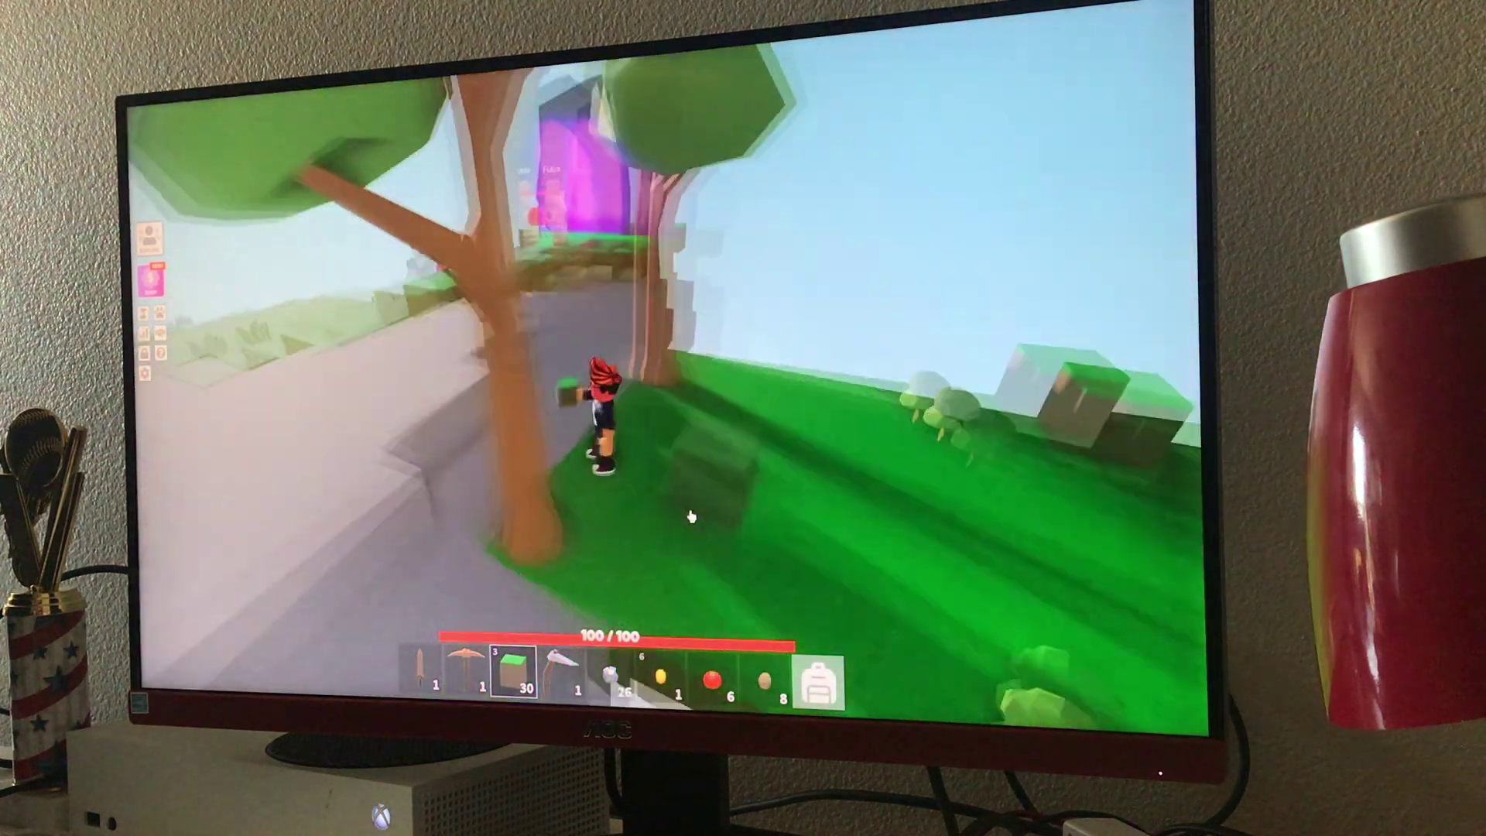
drag(688, 515, 689, 514)
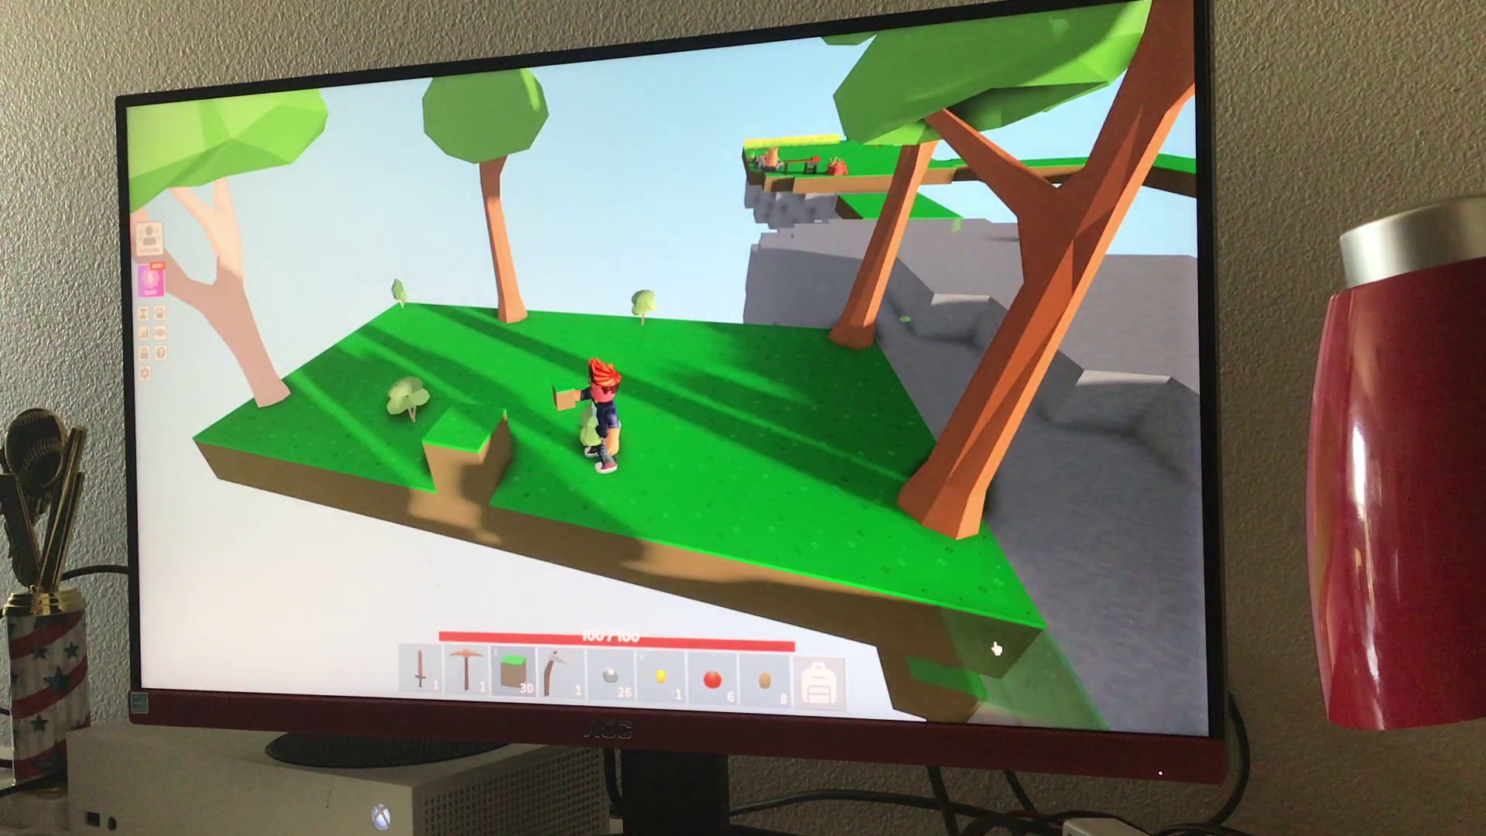
drag(1003, 628, 1112, 673)
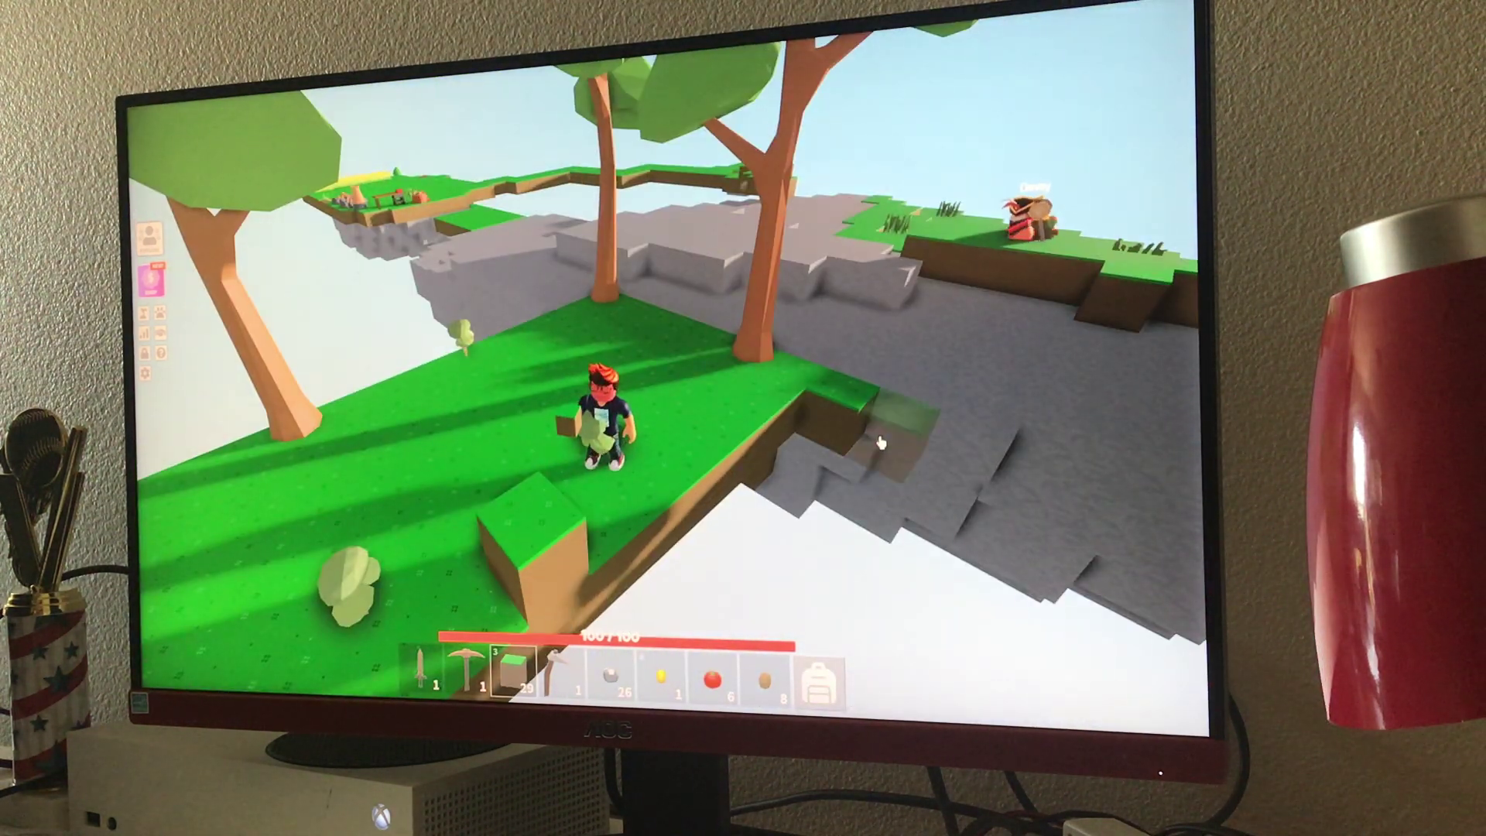
click(884, 436)
click(965, 435)
click(1039, 464)
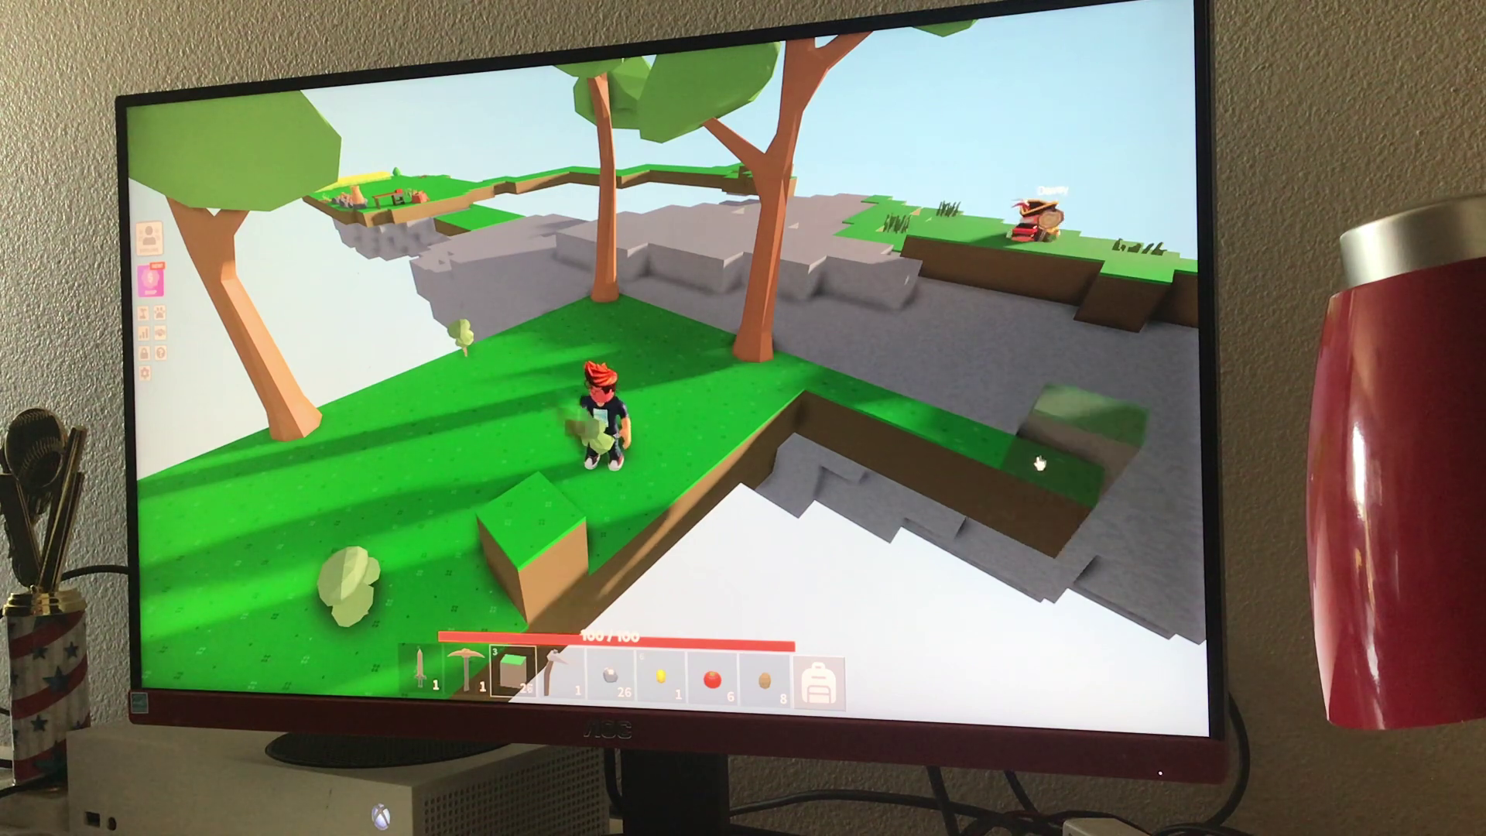
click(1039, 500)
drag(1054, 505, 743, 432)
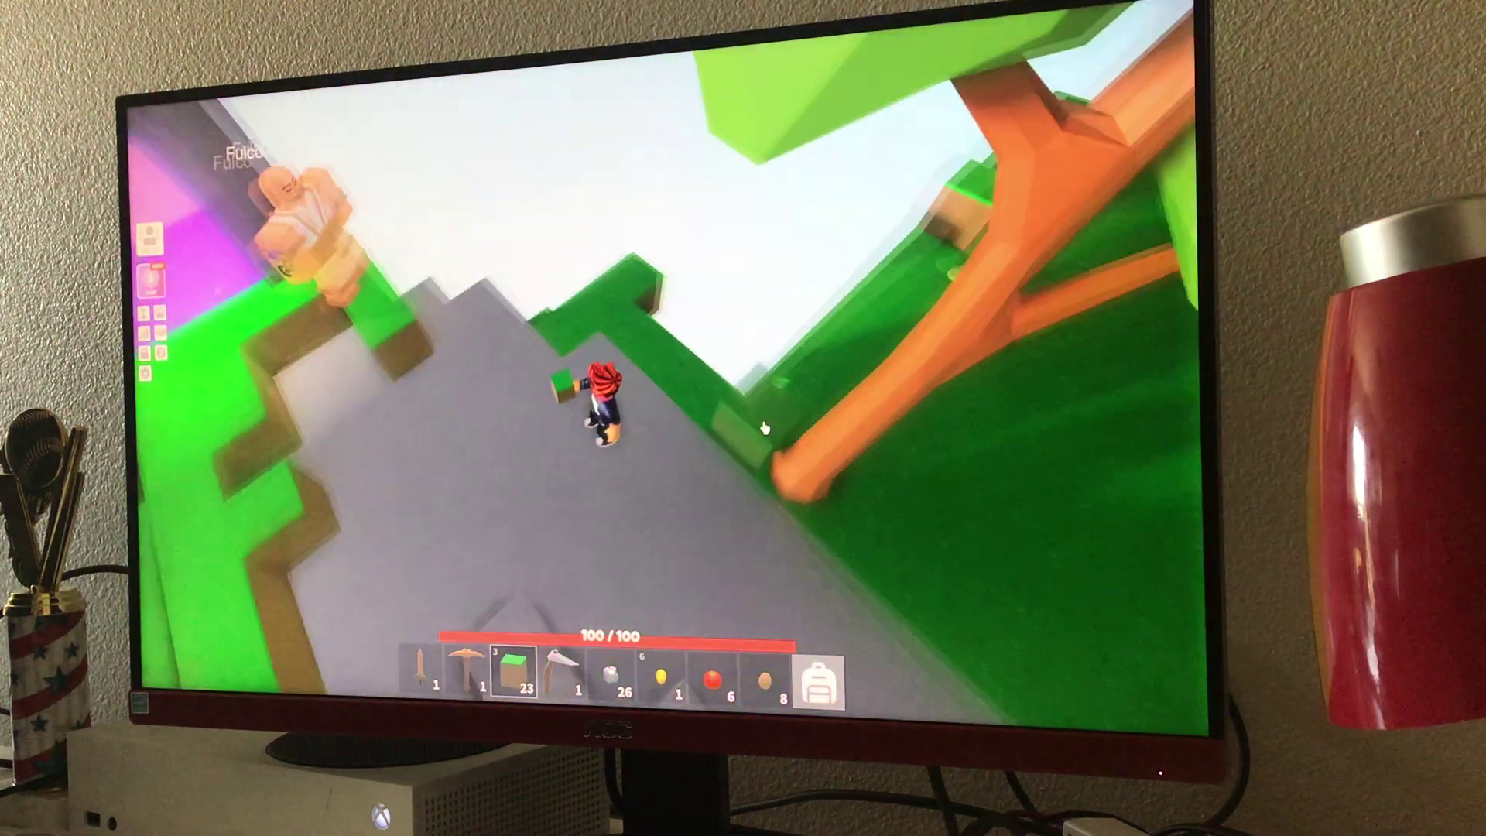
mouse_move(730, 418)
mouse_down()
mouse_move(579, 345)
mouse_move(616, 320)
mouse_up()
click(609, 320)
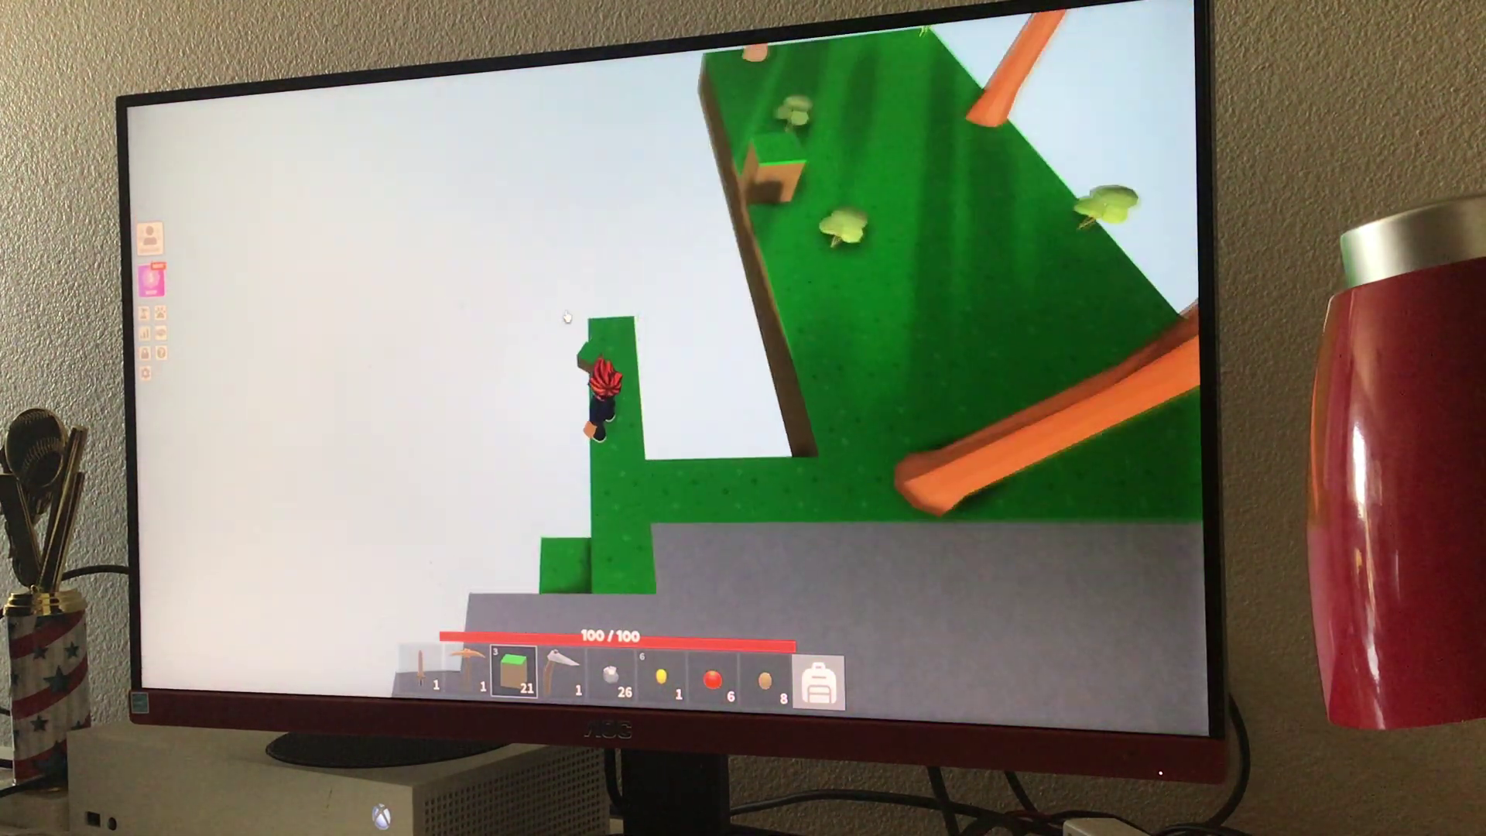
click(616, 322)
drag(616, 322, 609, 406)
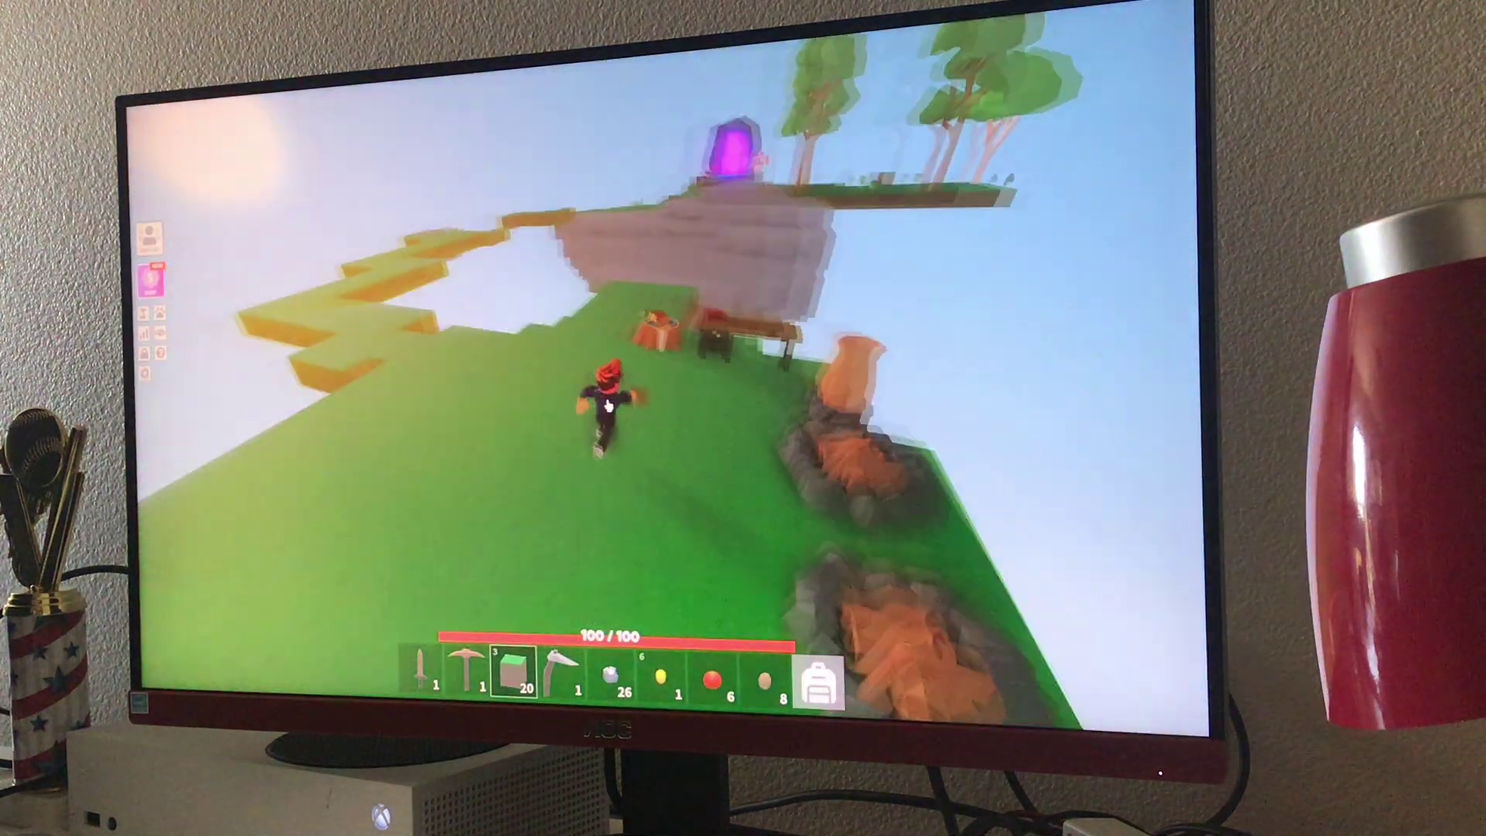
Climb onto the grass platform and place grass blocks extending the bridge and ledge corner.
key(w)
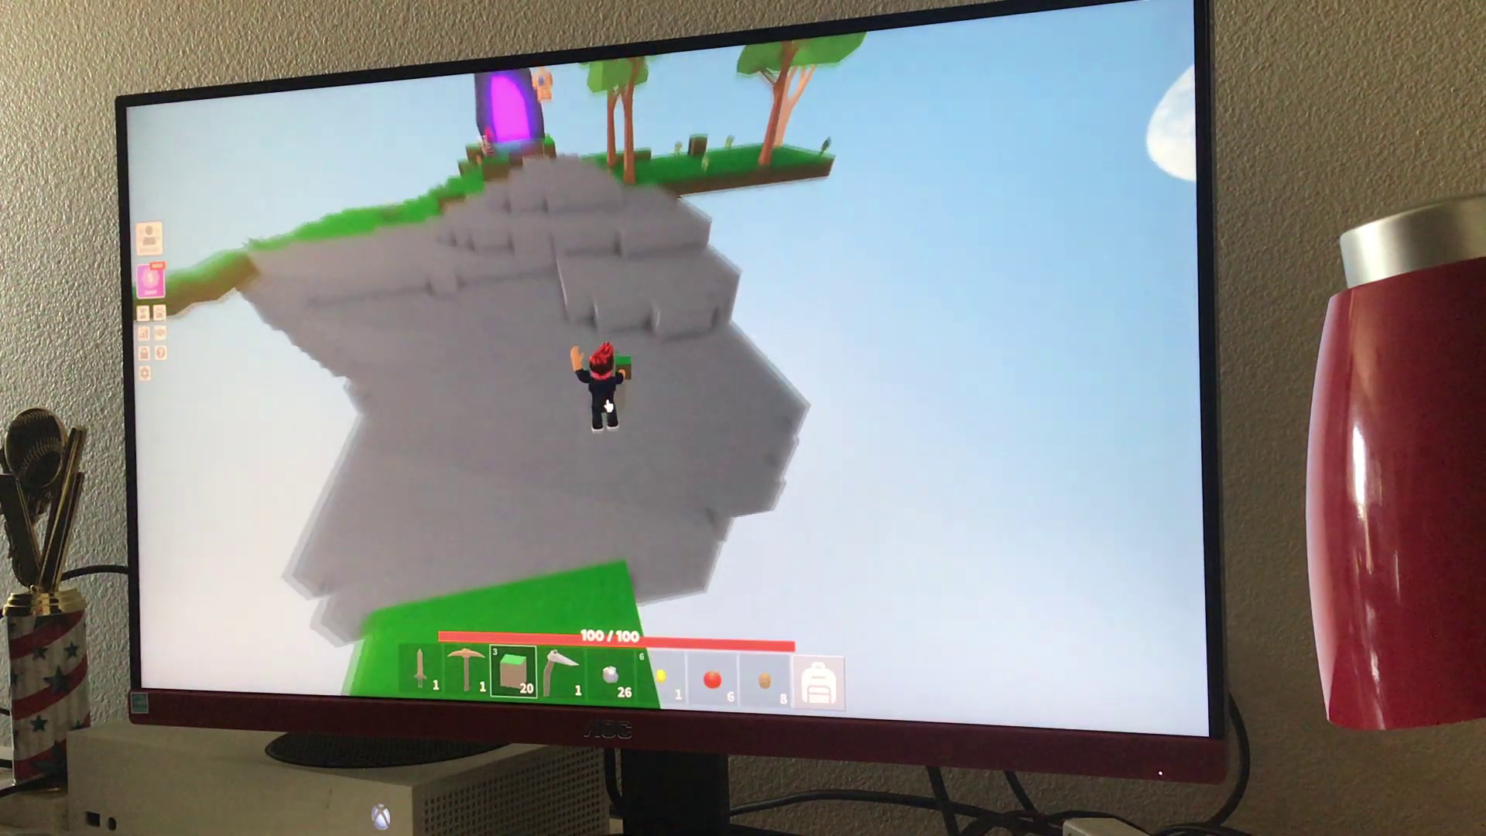
key(w)
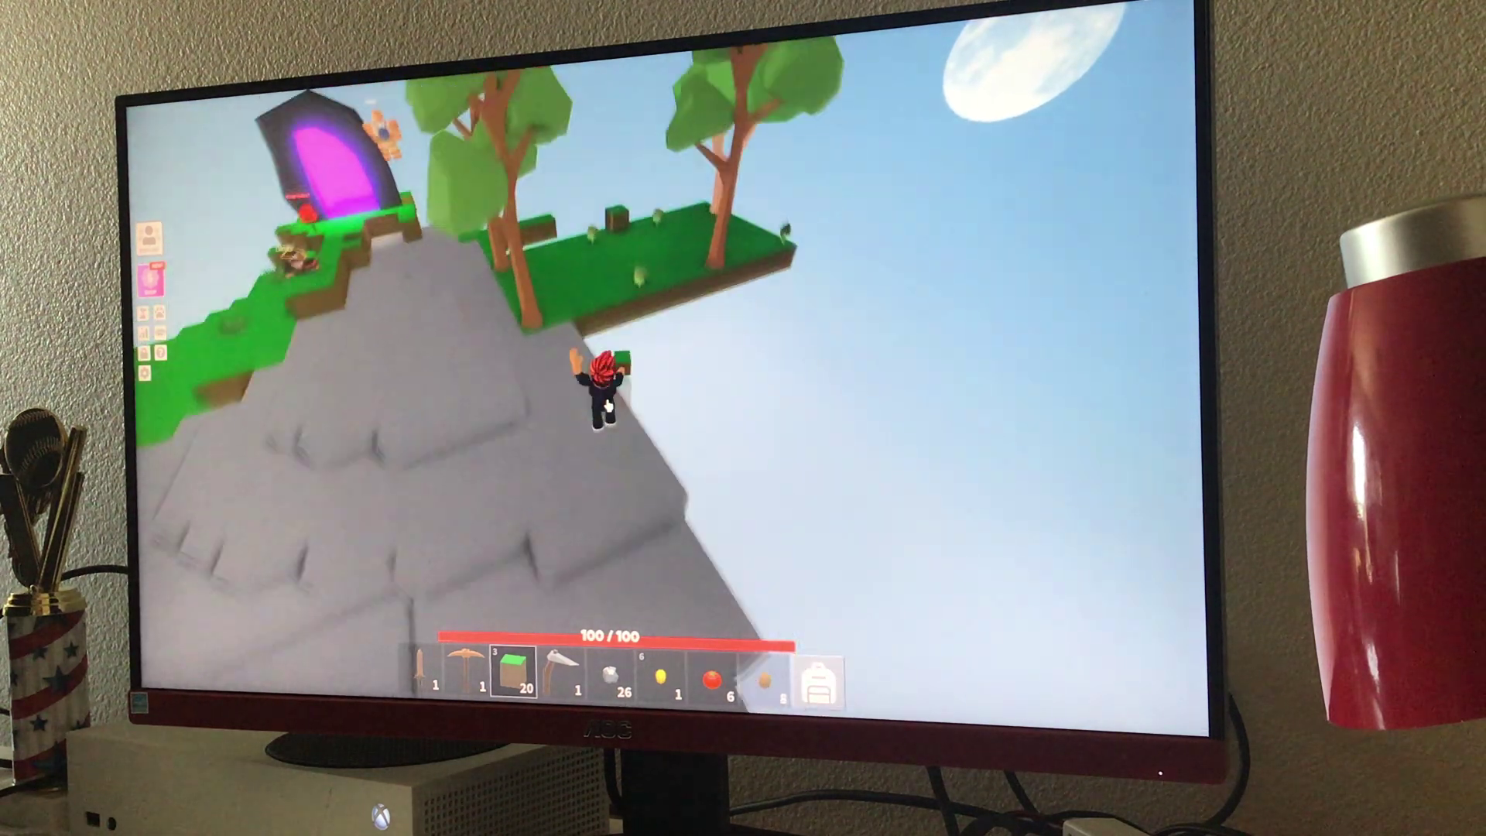
key(w)
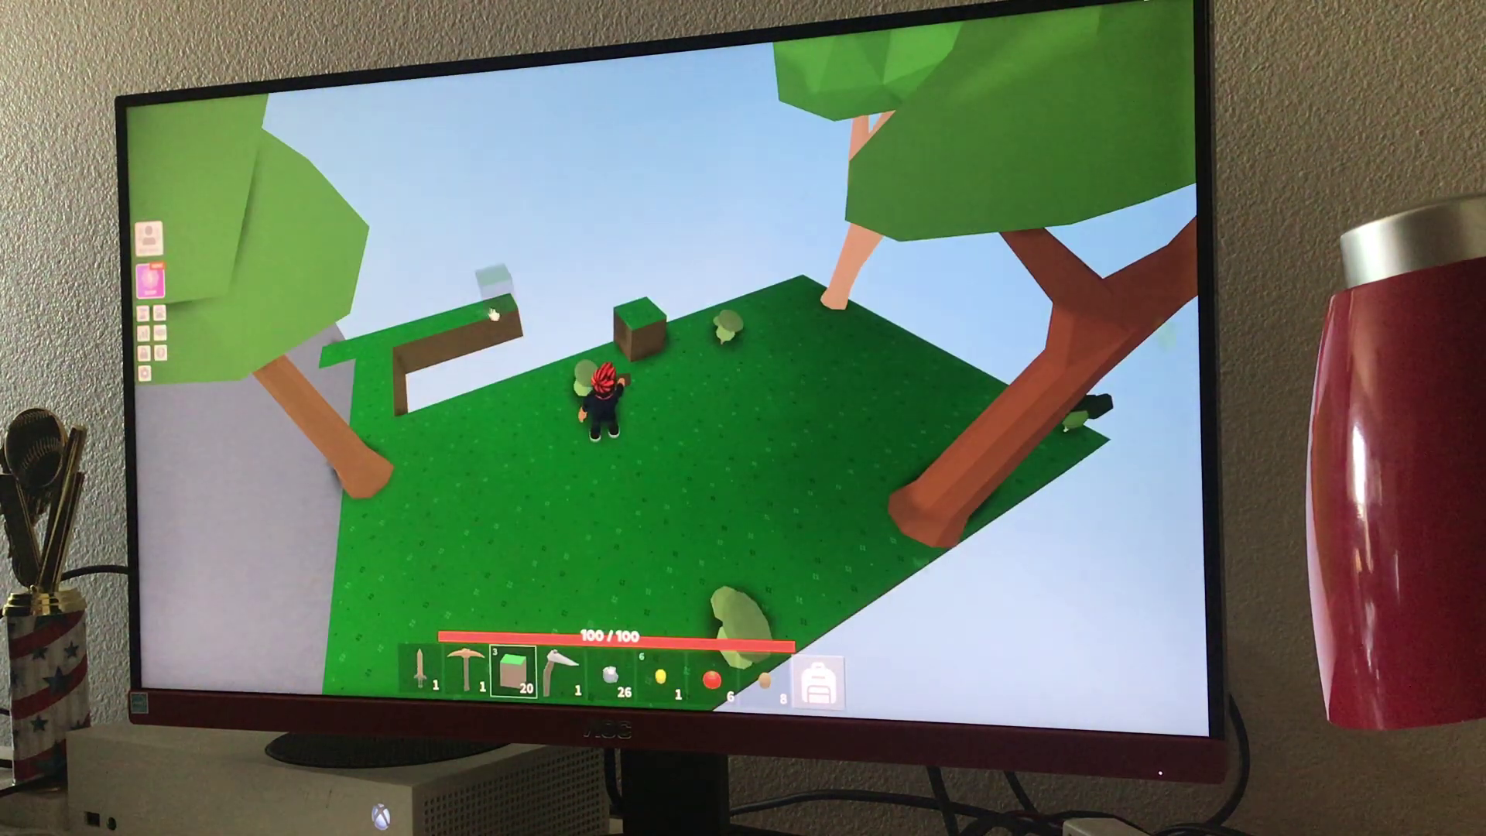
click(525, 329)
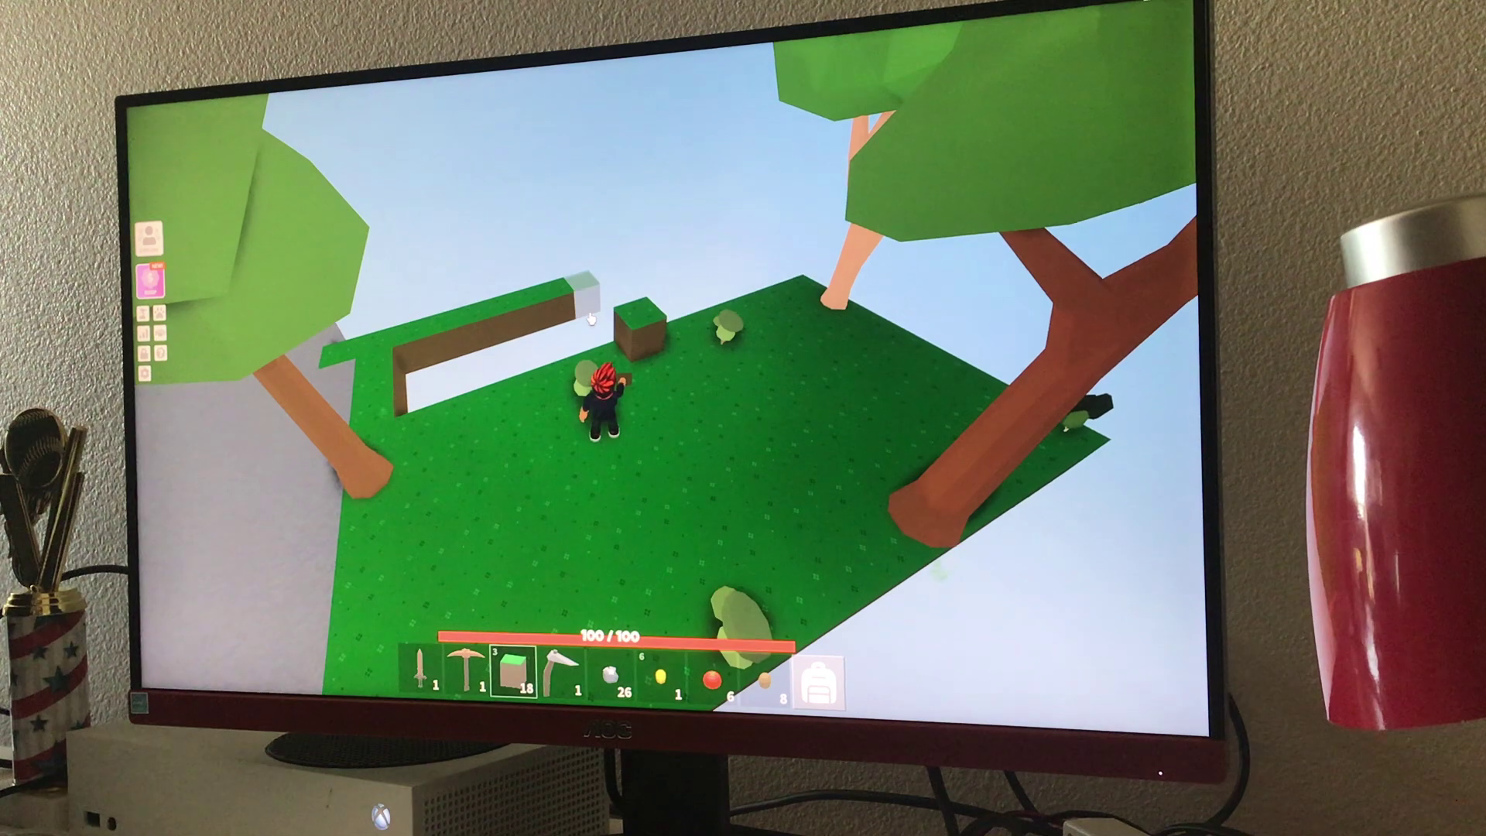
click(591, 319)
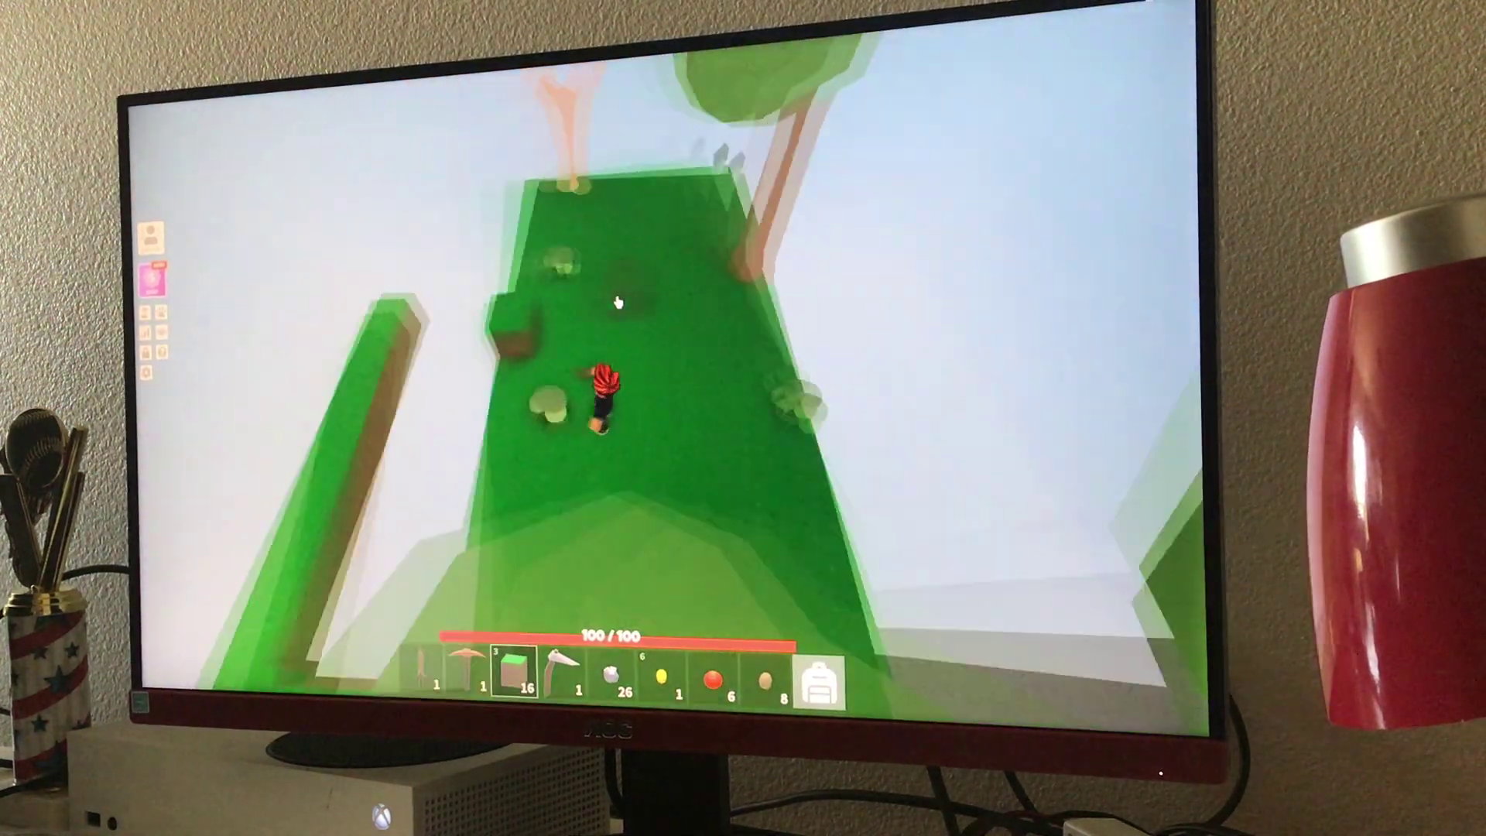
key(Left)
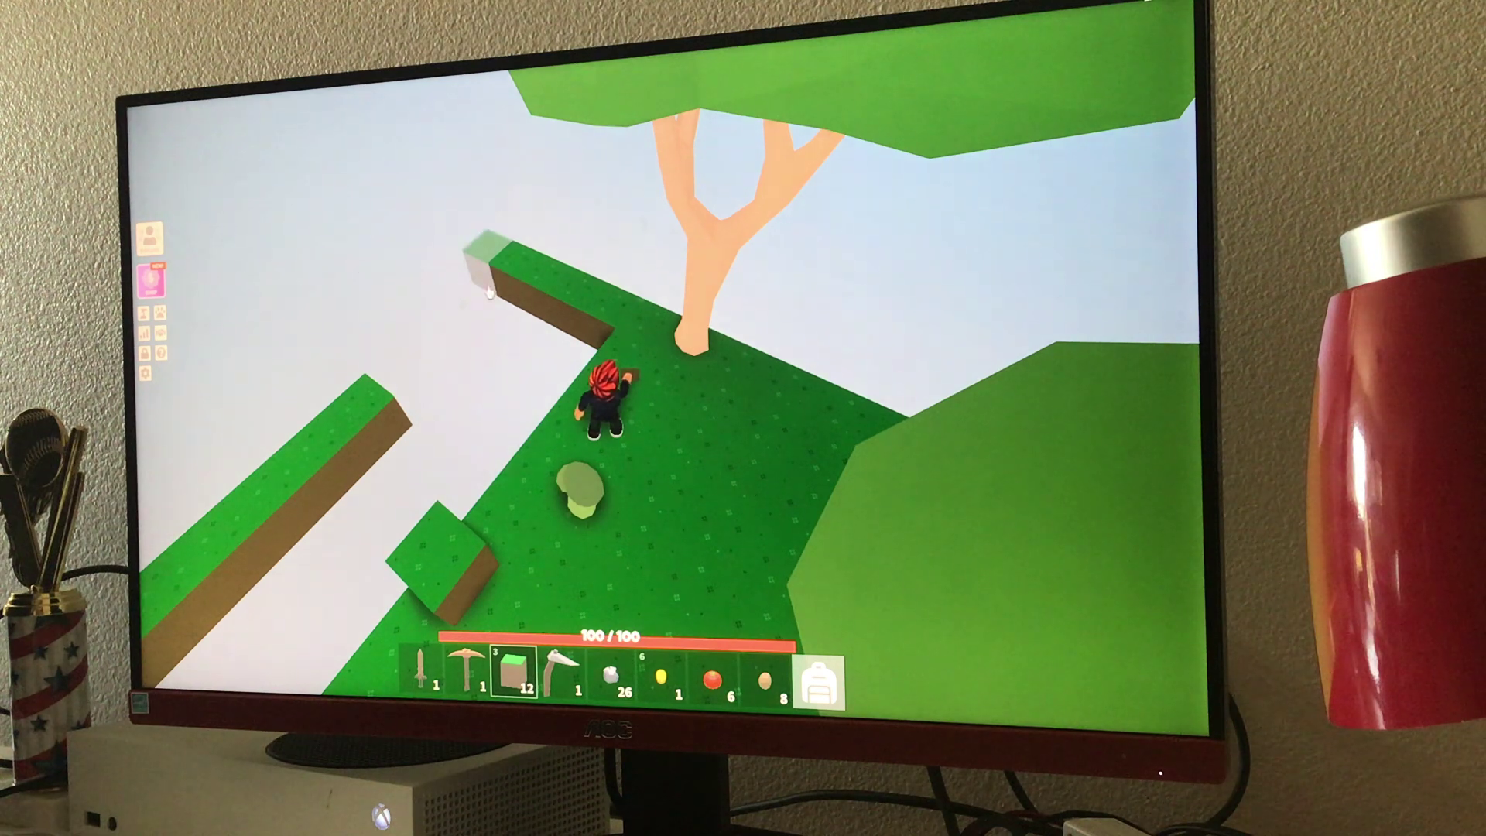
click(488, 314)
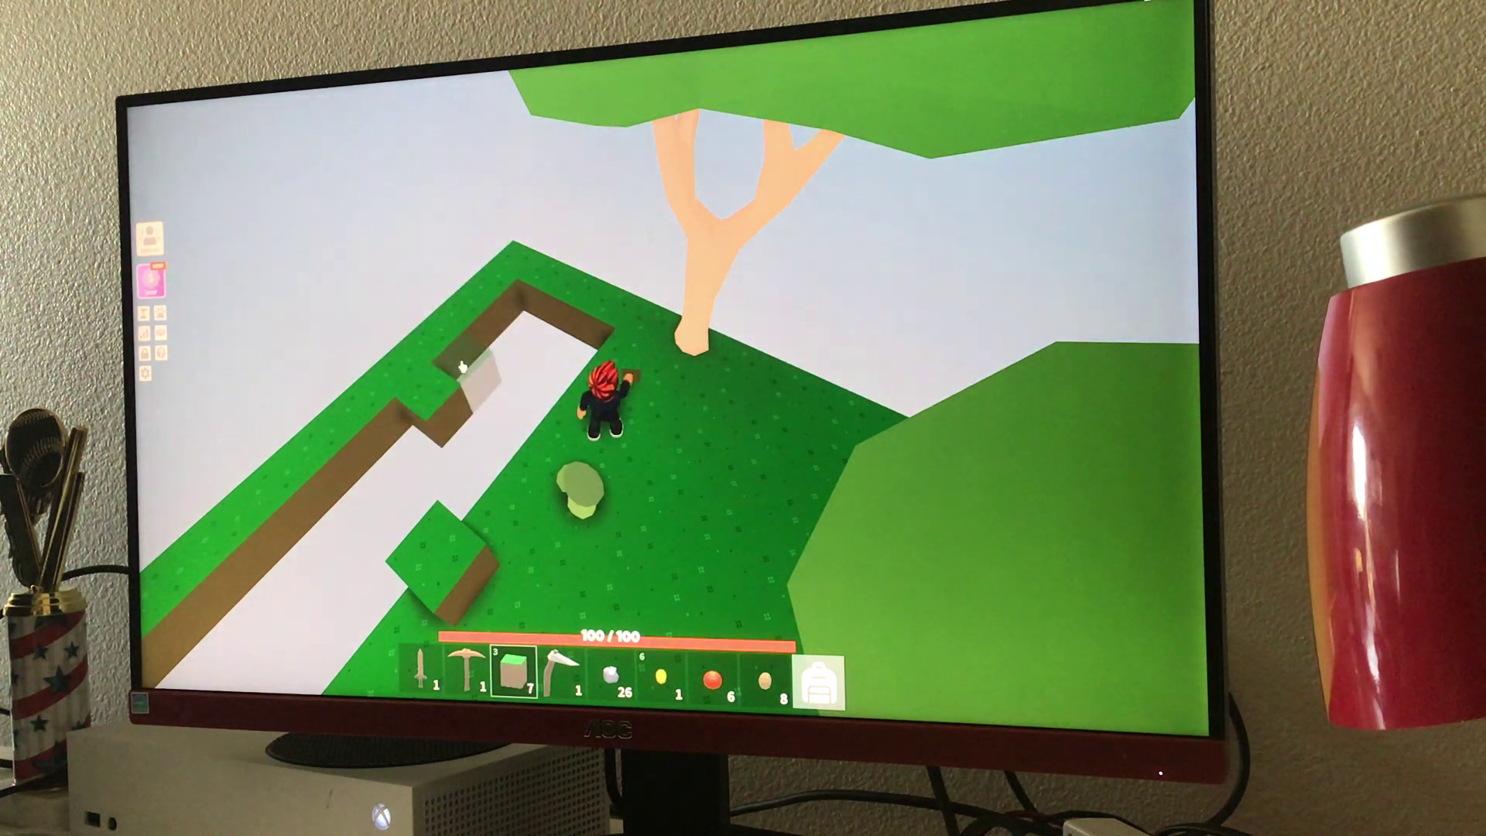
click(477, 346)
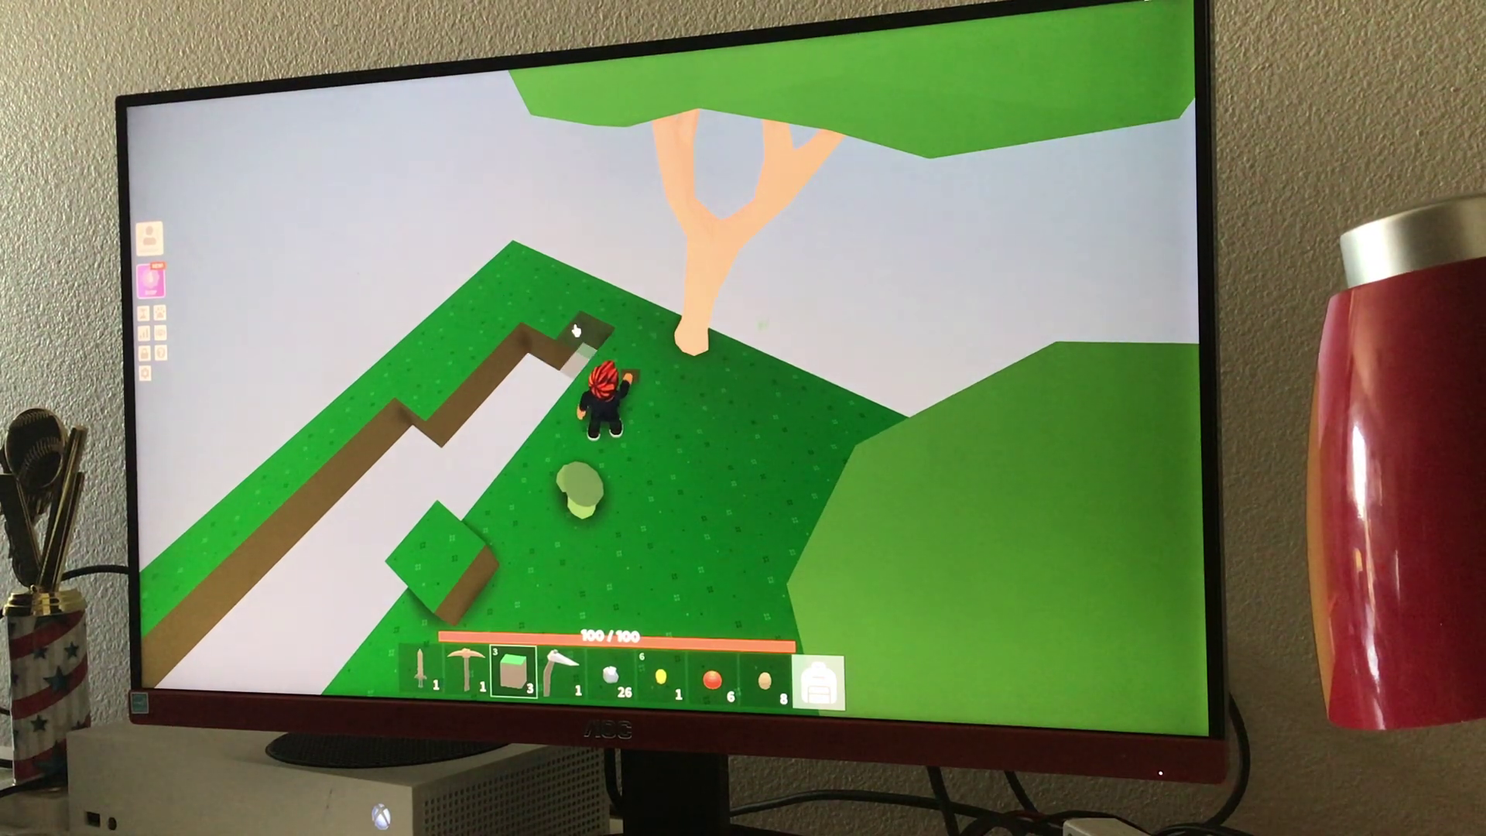
click(574, 331)
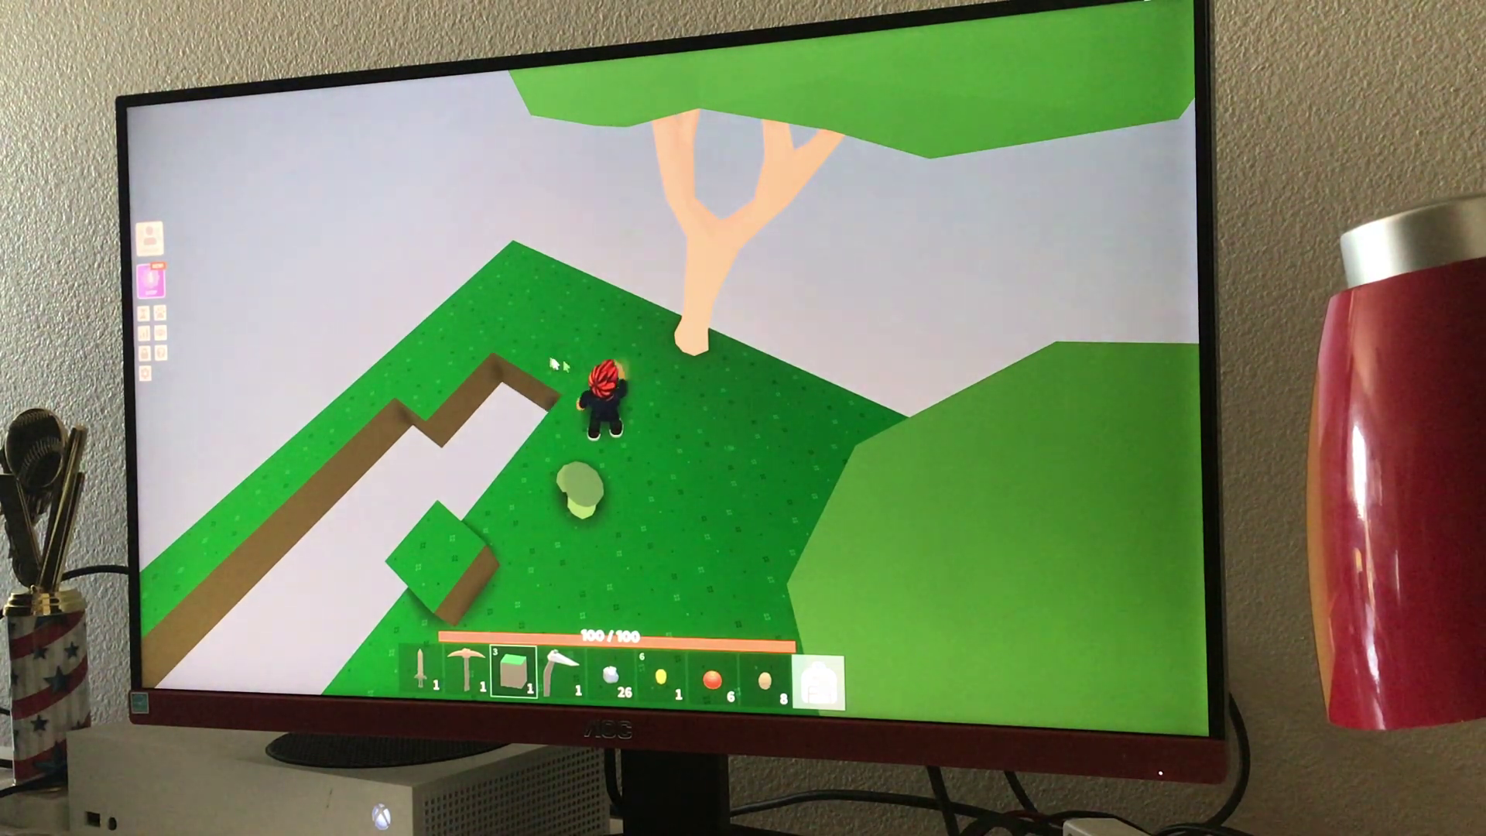
click(555, 364)
drag(555, 365, 674, 571)
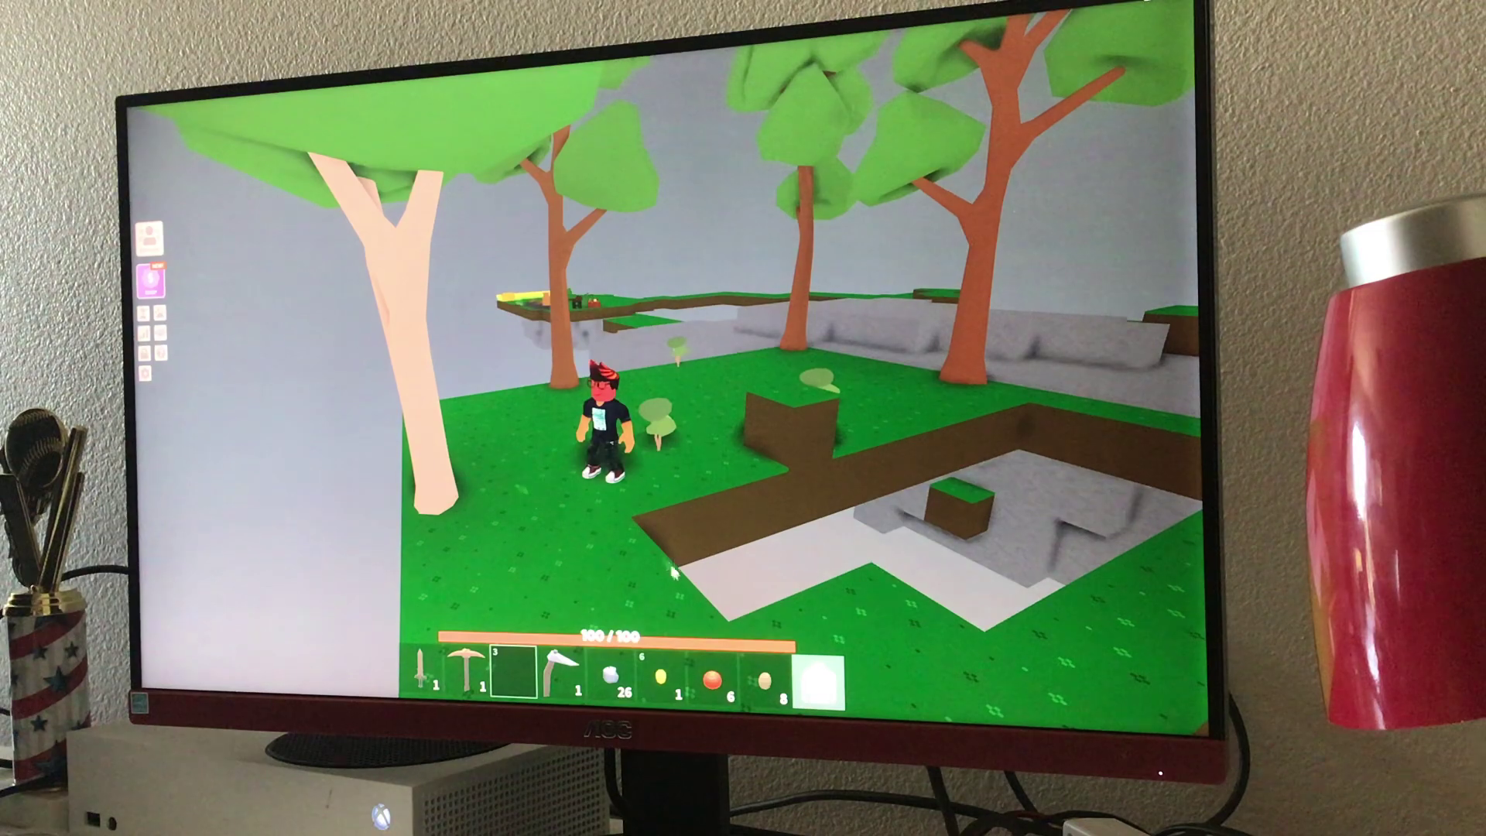
Equip the Stone Axe from the backpack and dig up several grass blocks at the island edge.
key(grave)
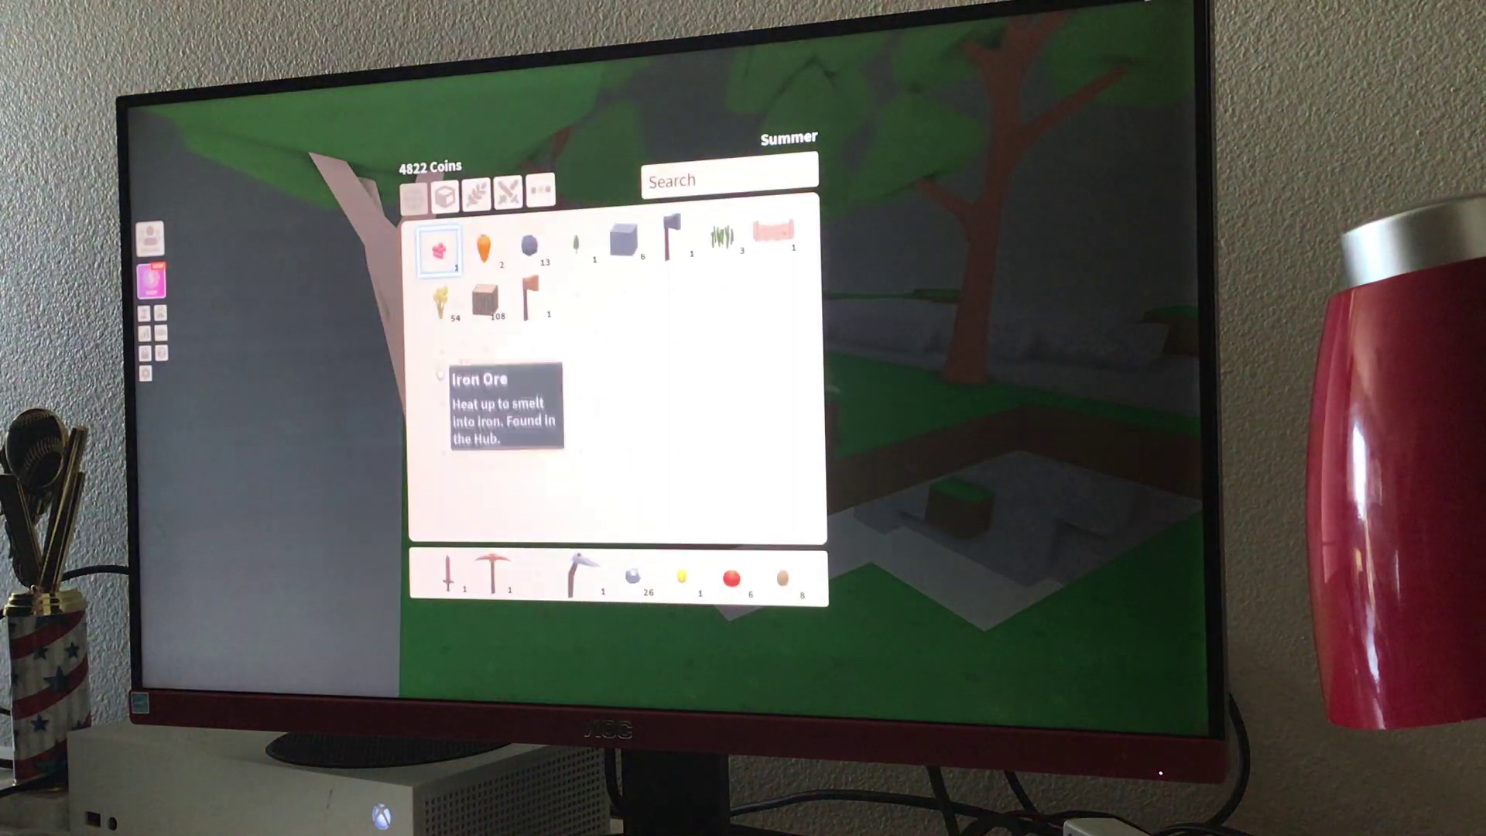
key(grave)
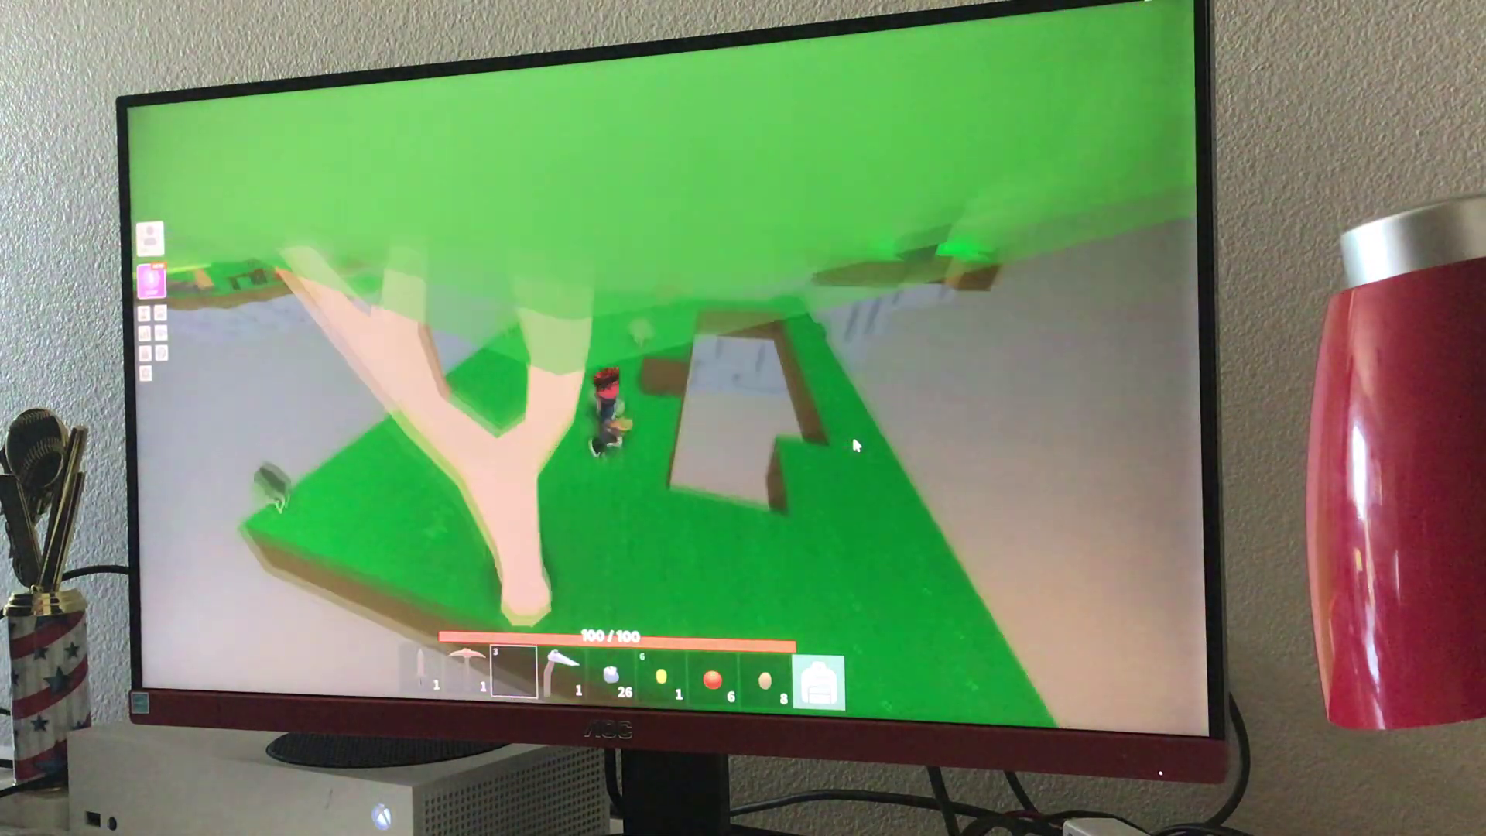
key(w)
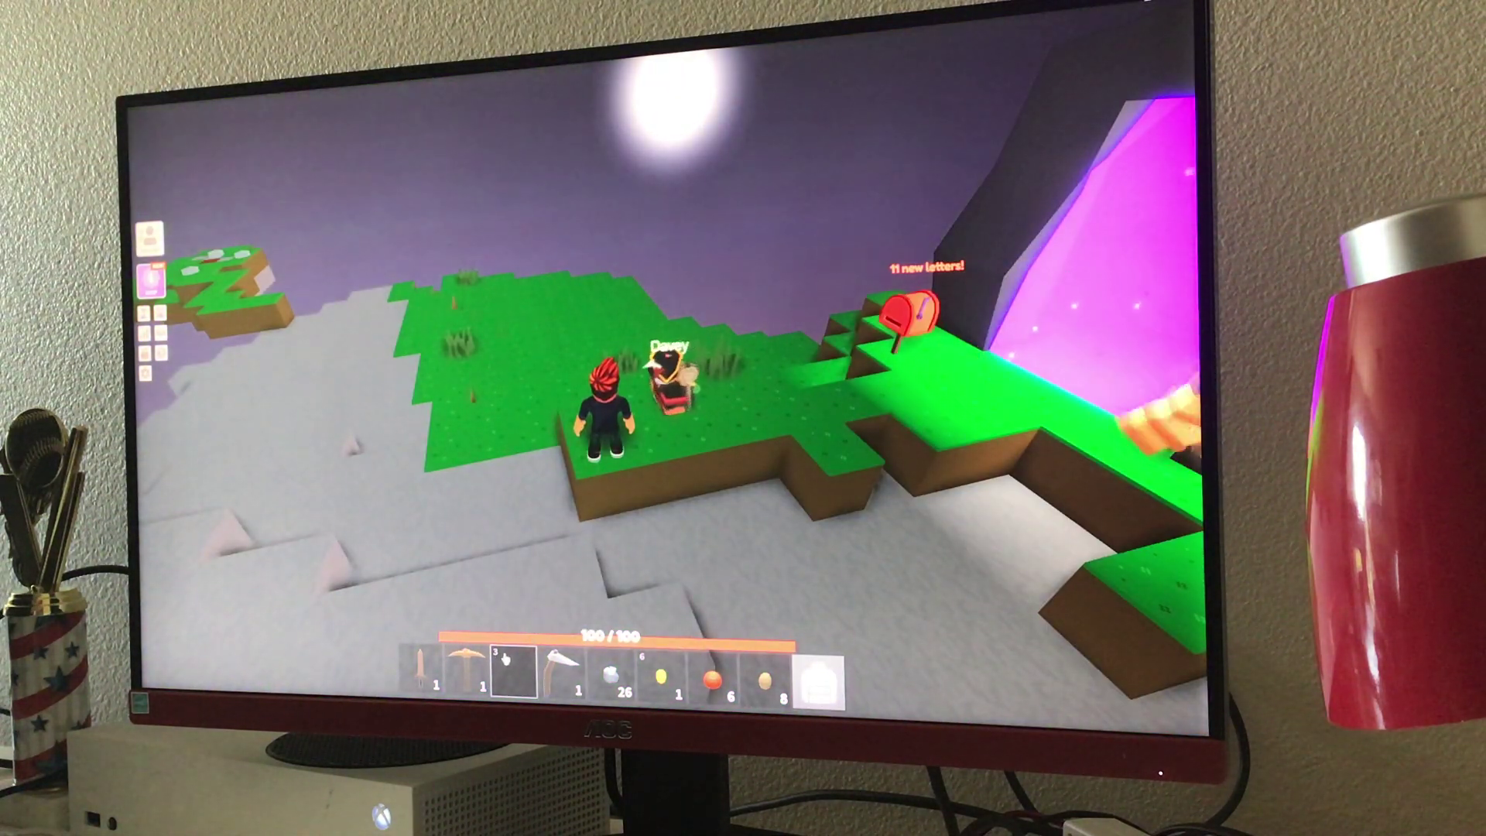
key(grave)
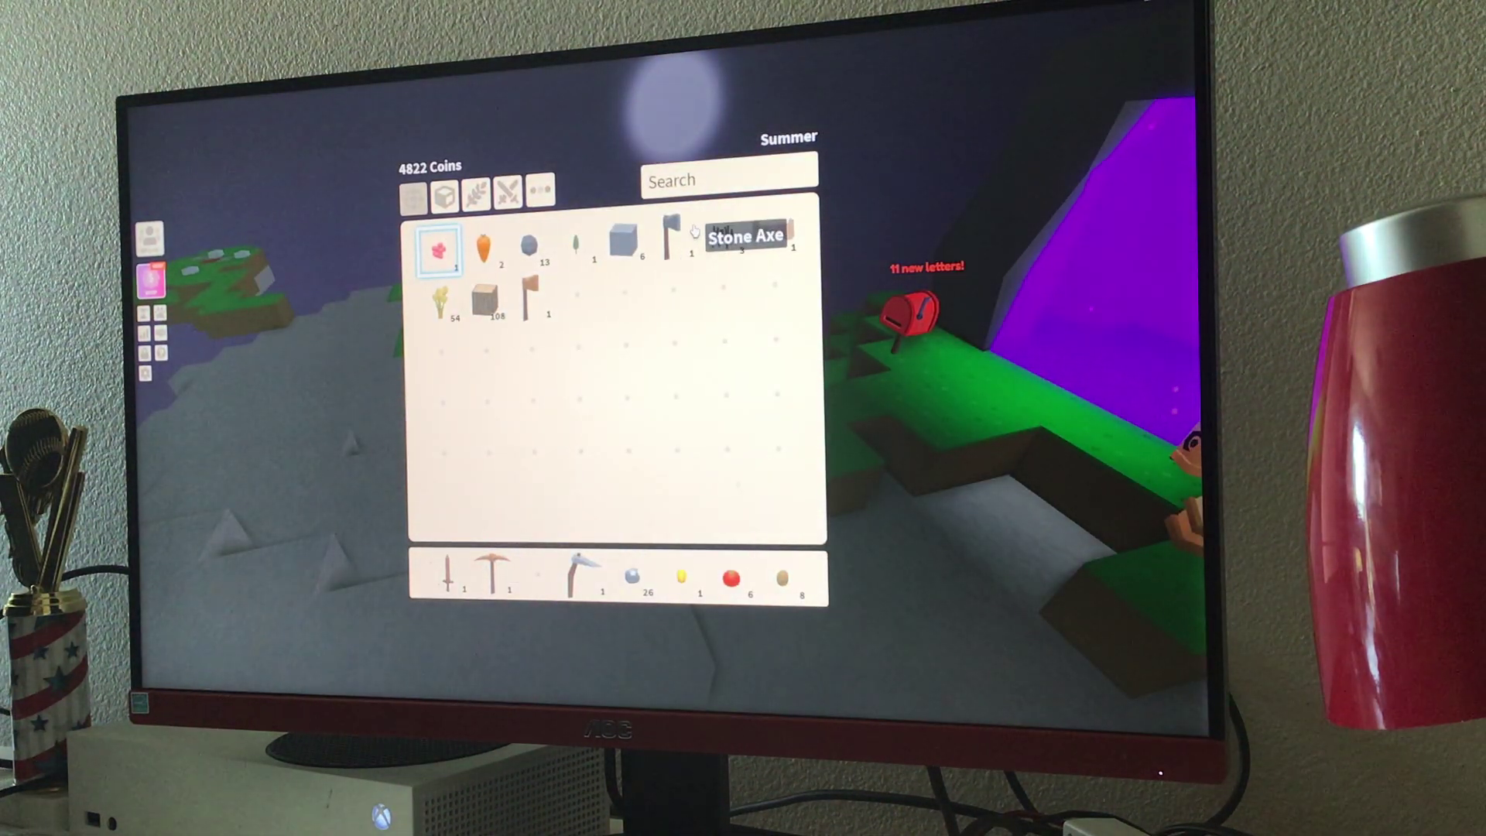
click(694, 234)
key(grave)
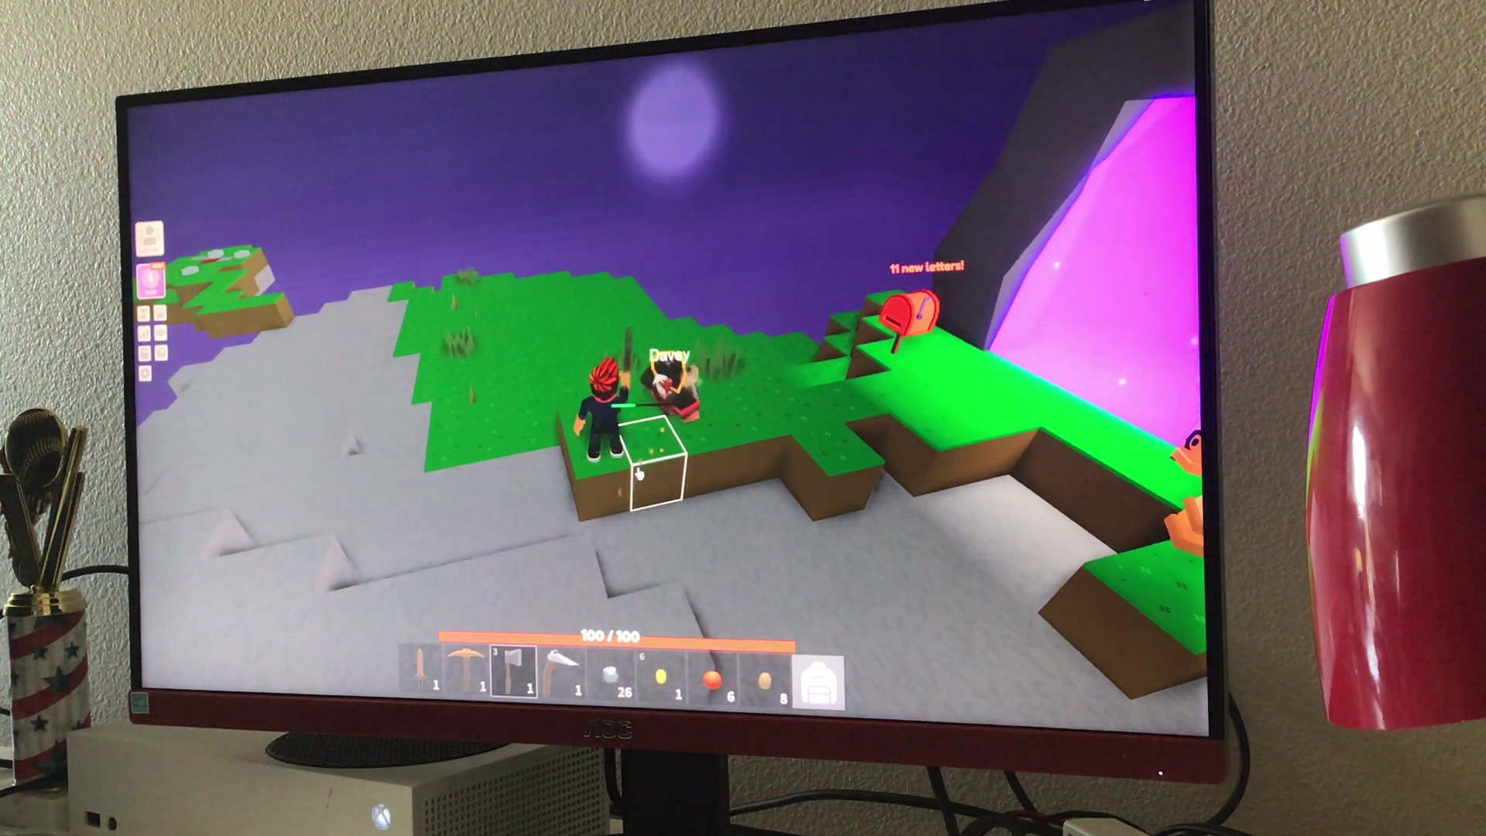
click(638, 473)
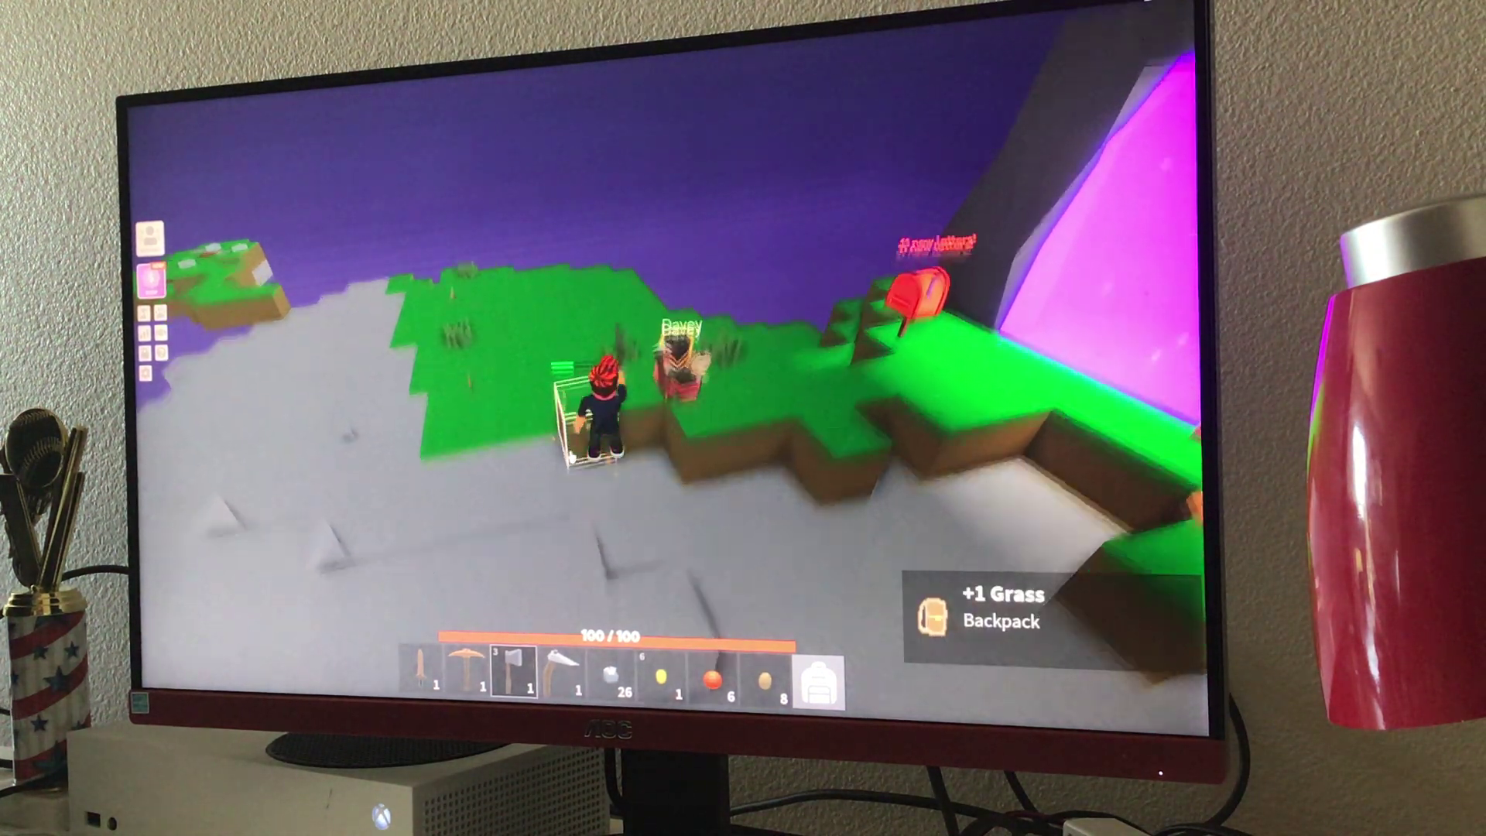
click(570, 431)
click(572, 383)
click(566, 369)
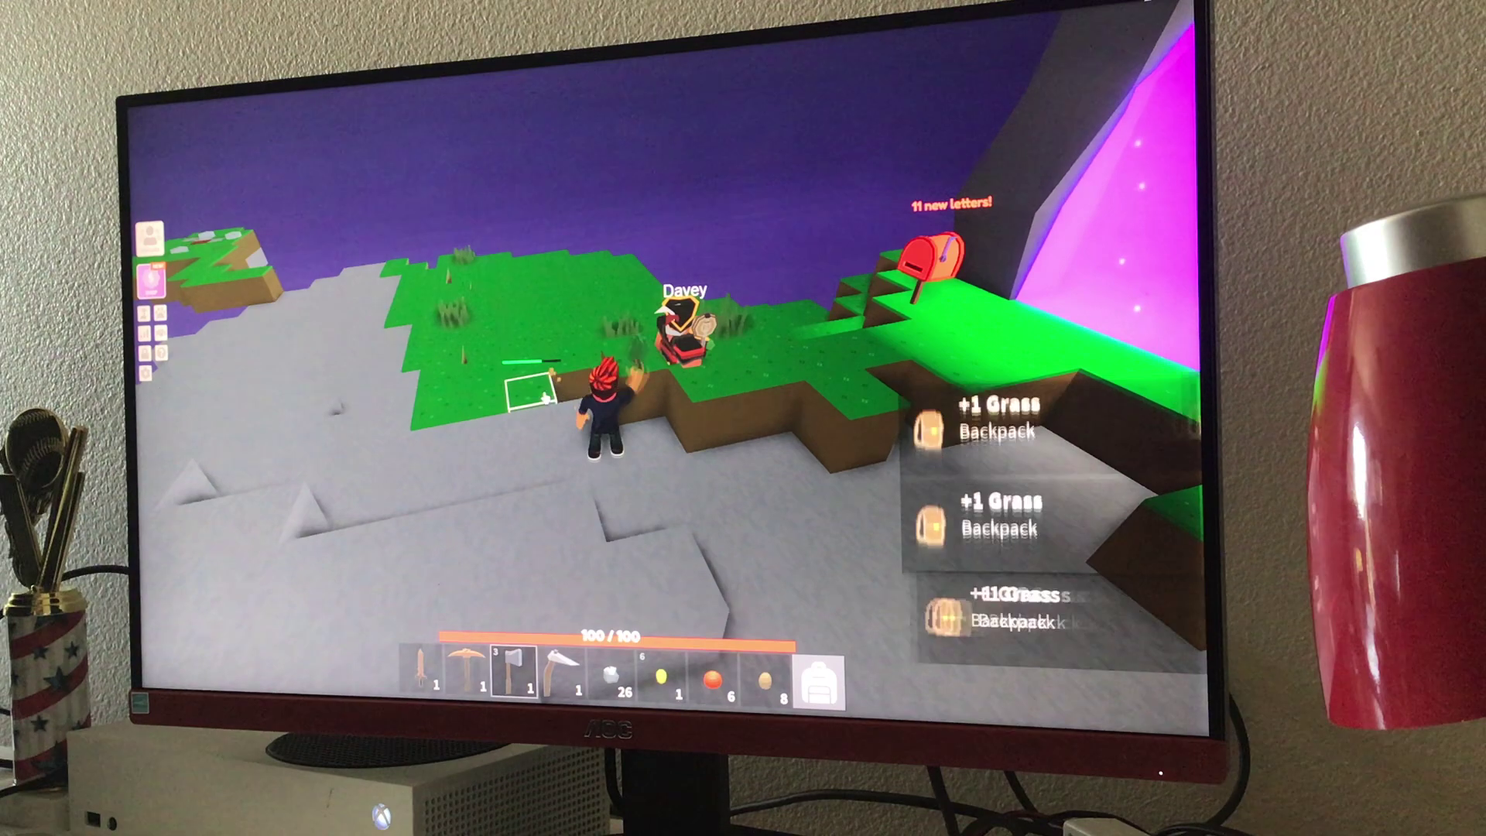
click(522, 373)
click(529, 383)
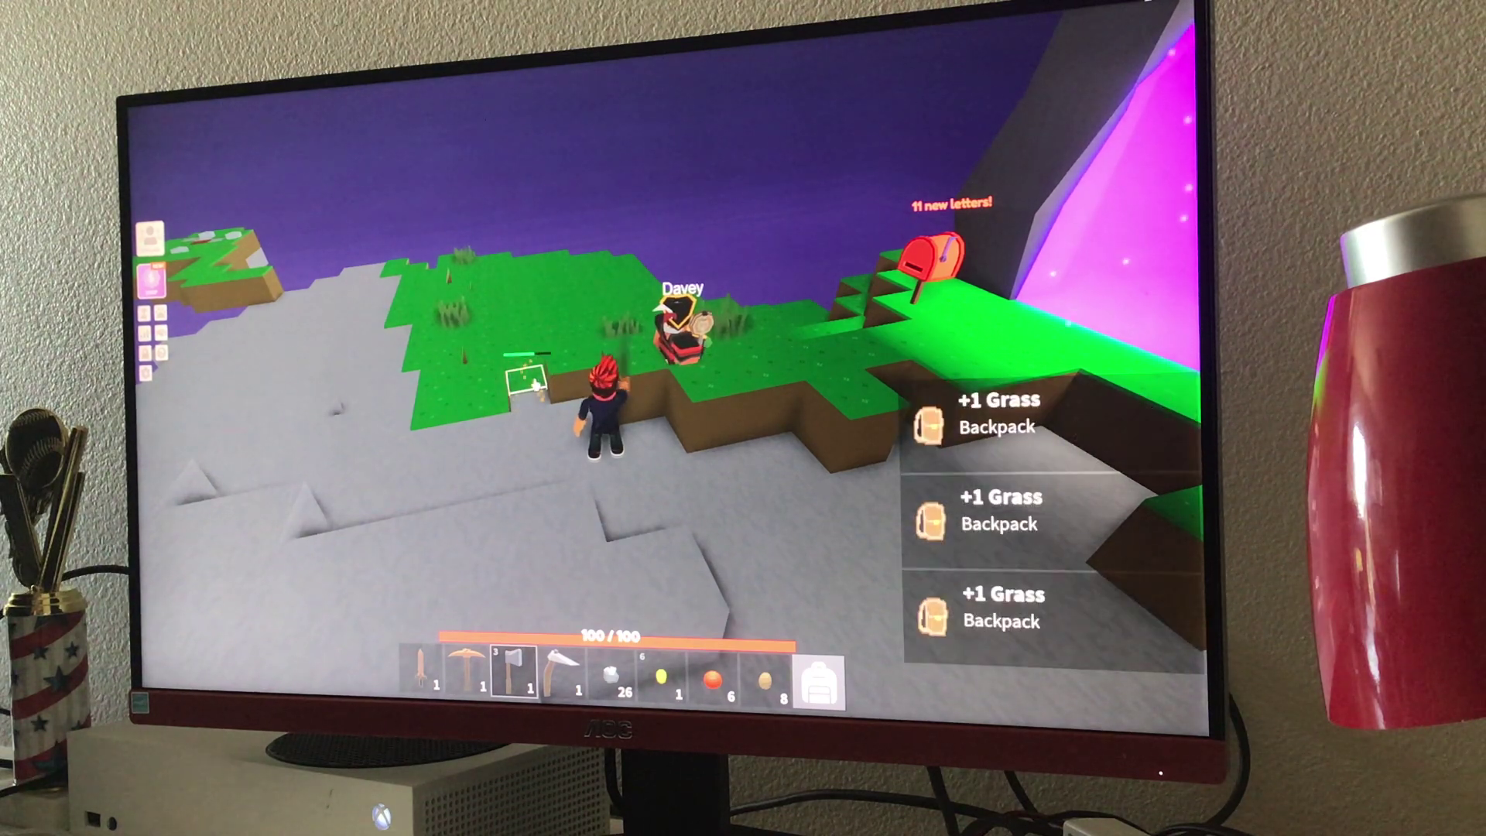
Walk along the floating path and check the Stone Pickaxe crafting requirements.
key(s)
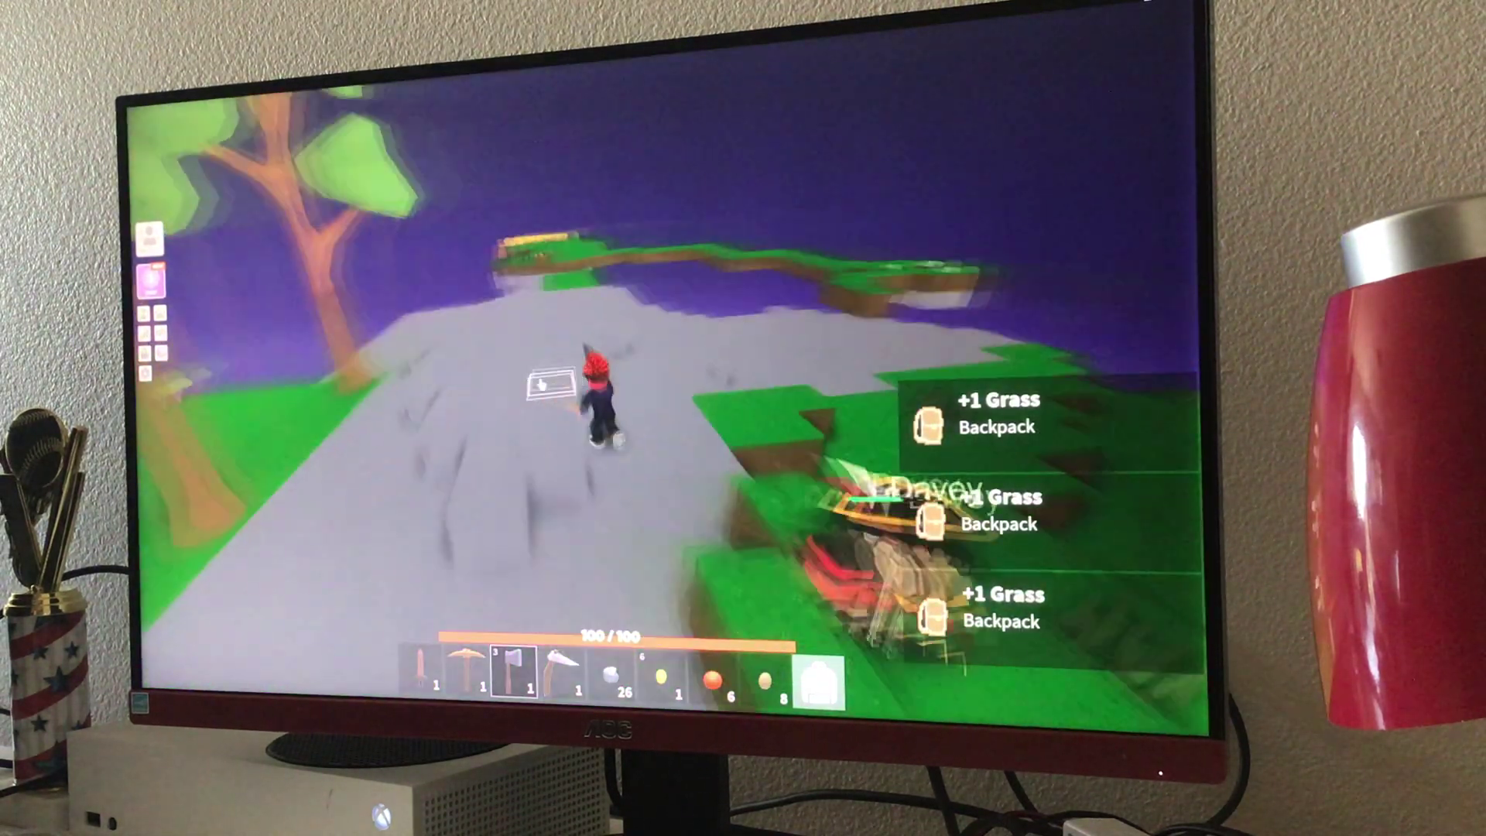
key(w)
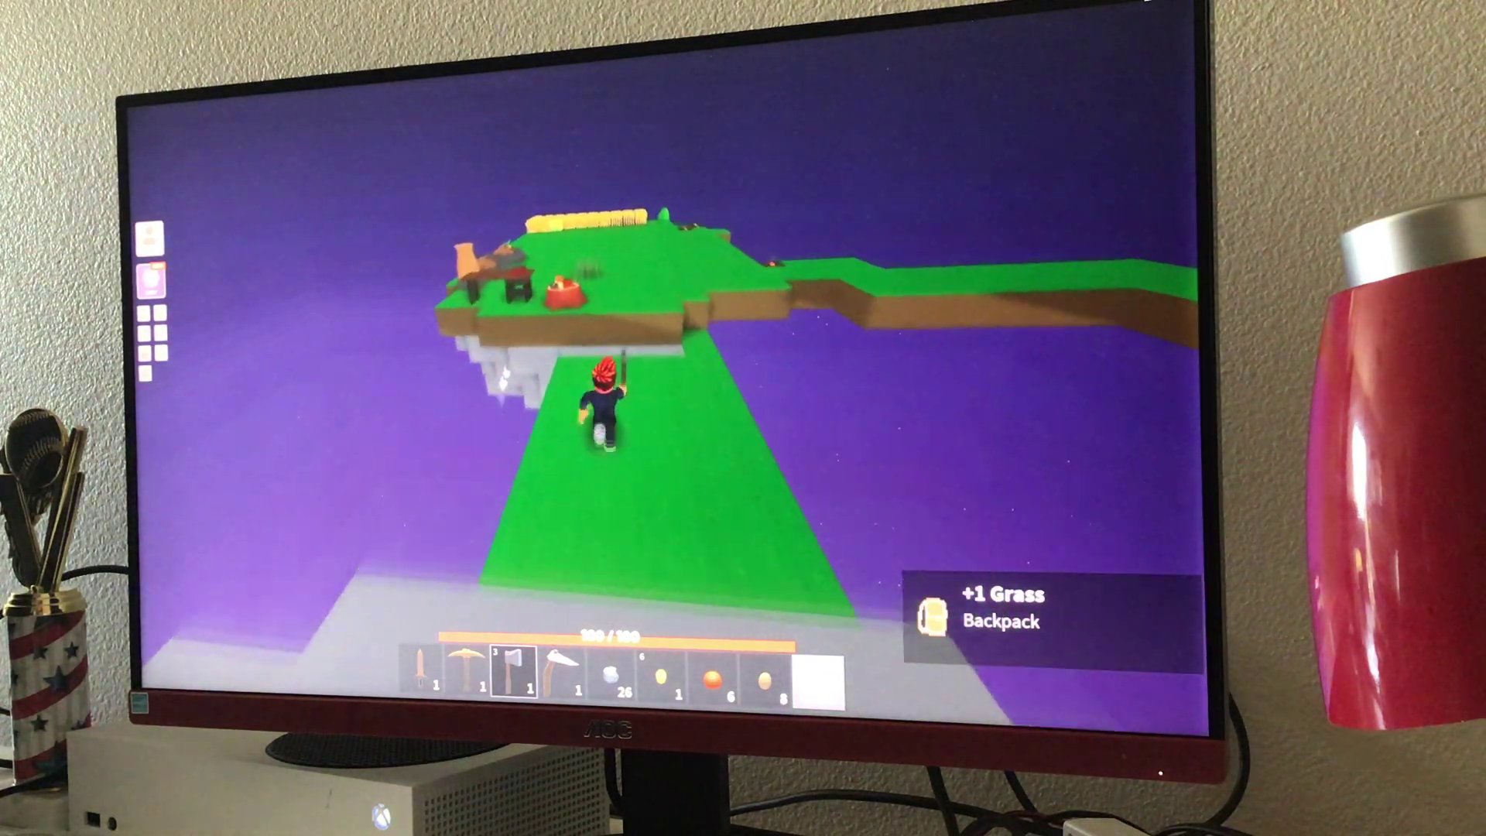
key(c)
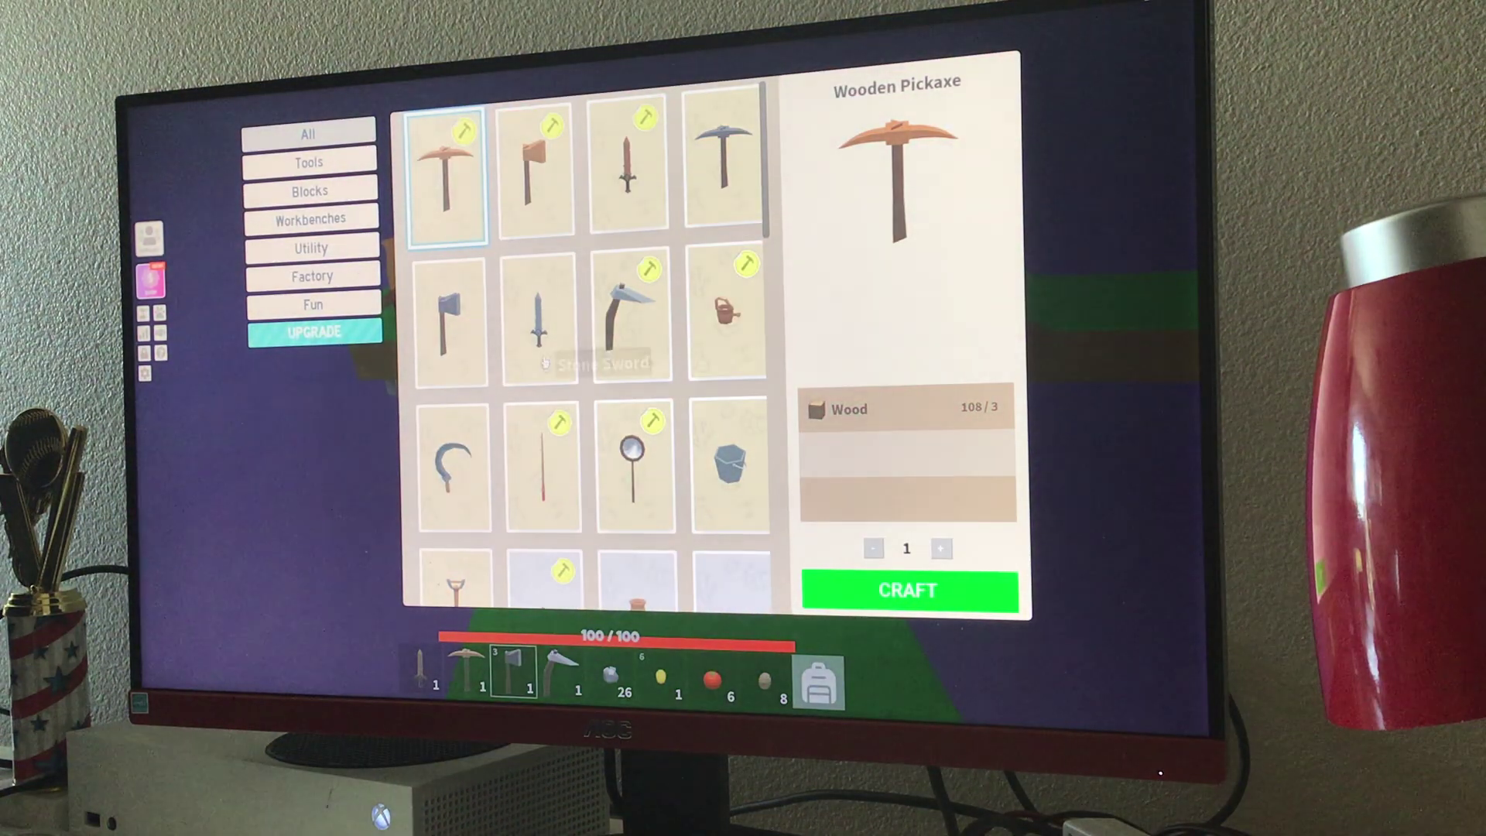
click(731, 207)
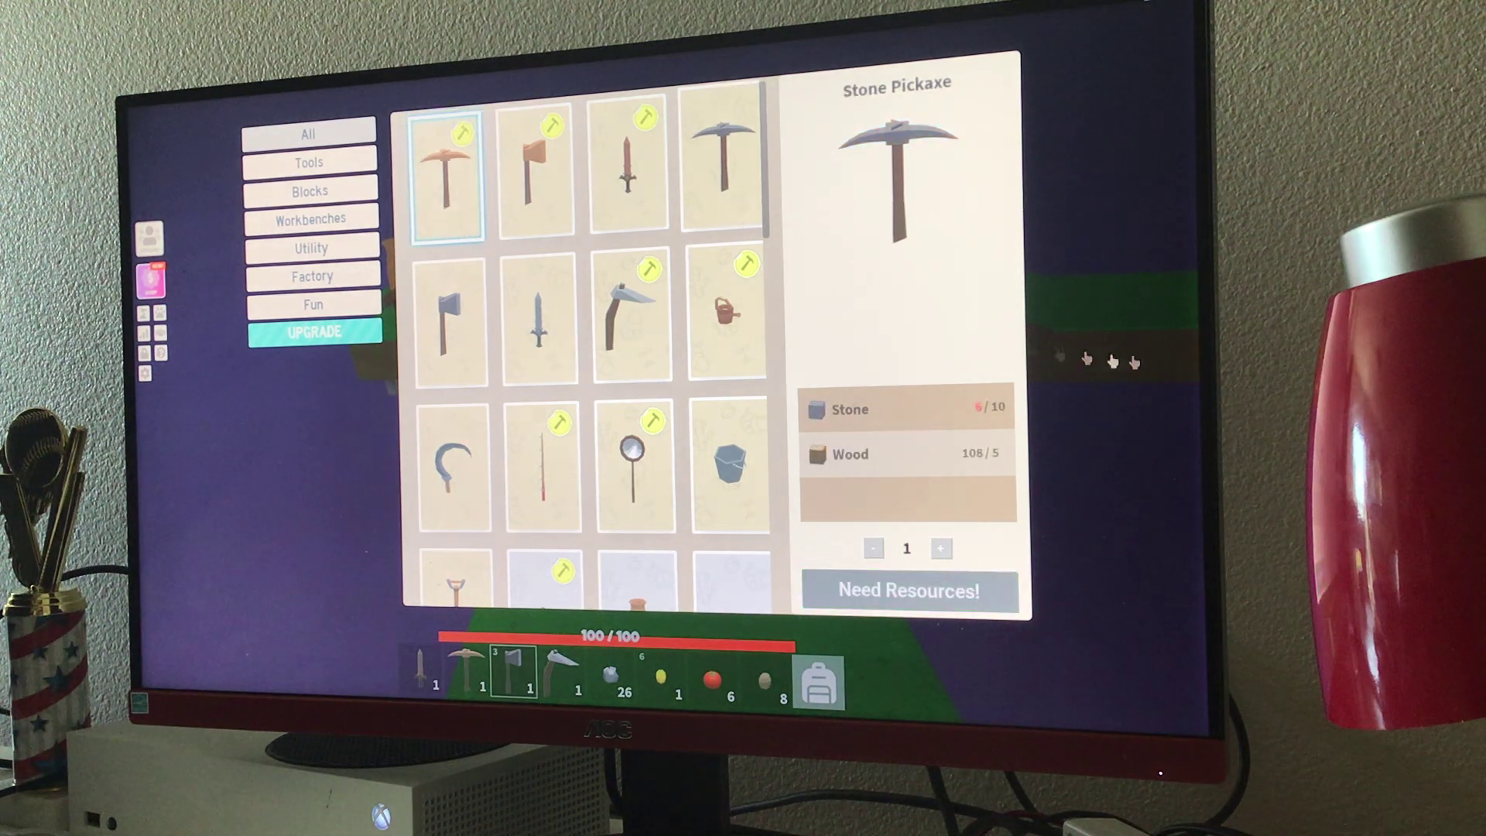
key(c)
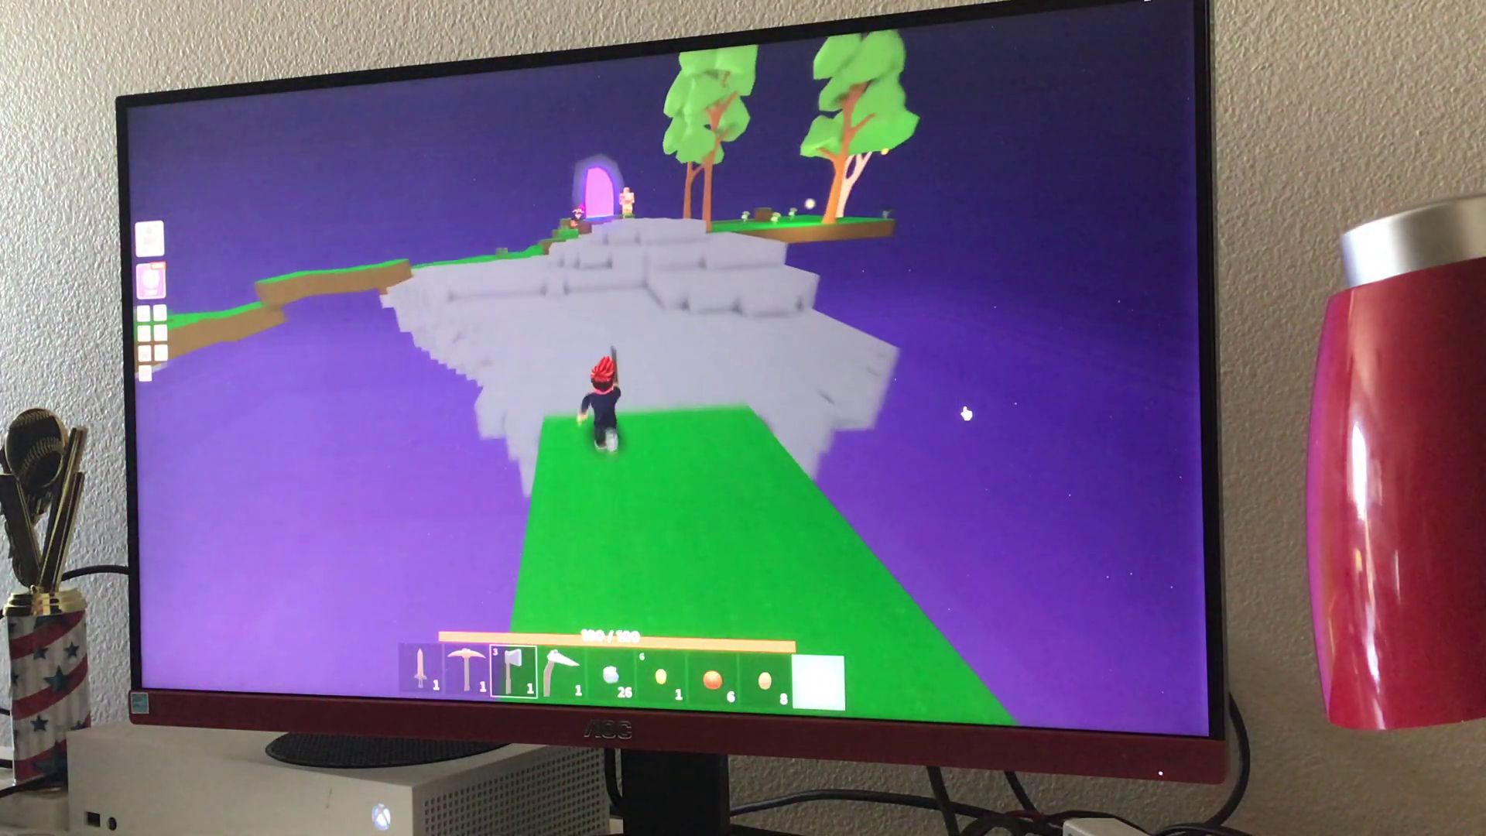
Mine three stone blocks from the grey hill with the Wooden Pickaxe, then jump down.
key(w)
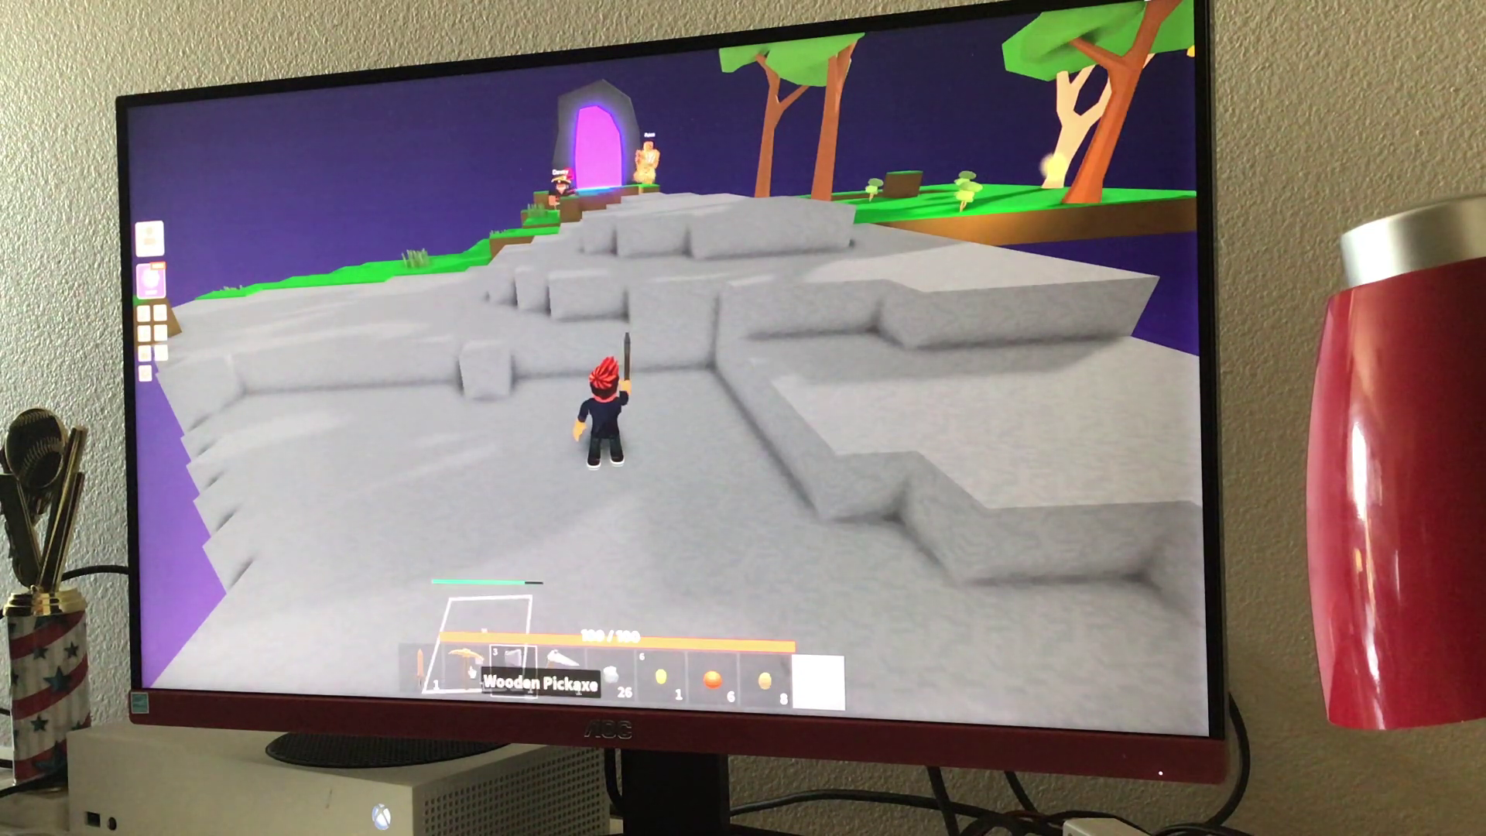
click(511, 664)
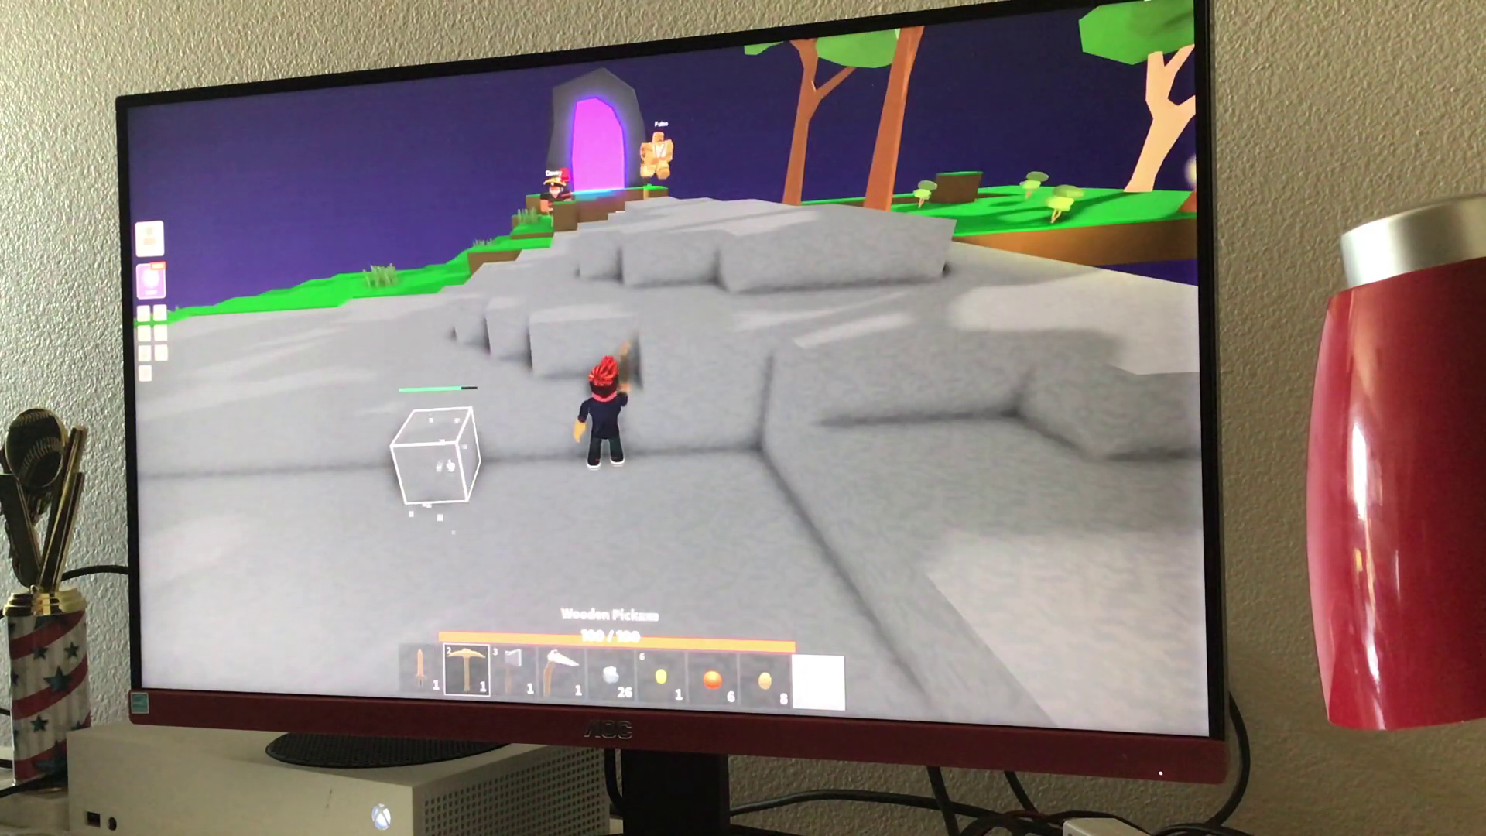
click(436, 456)
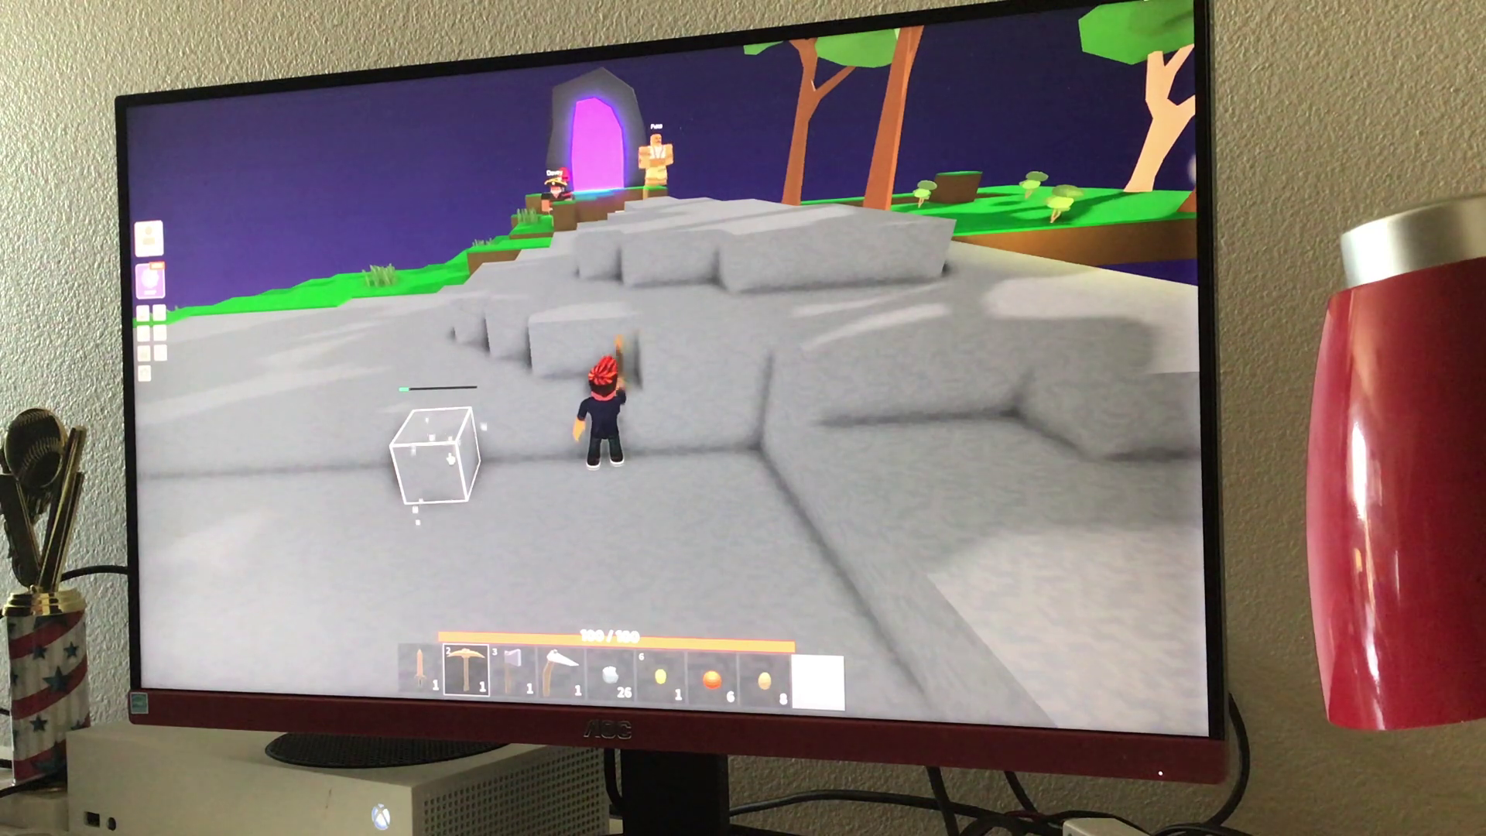
click(448, 424)
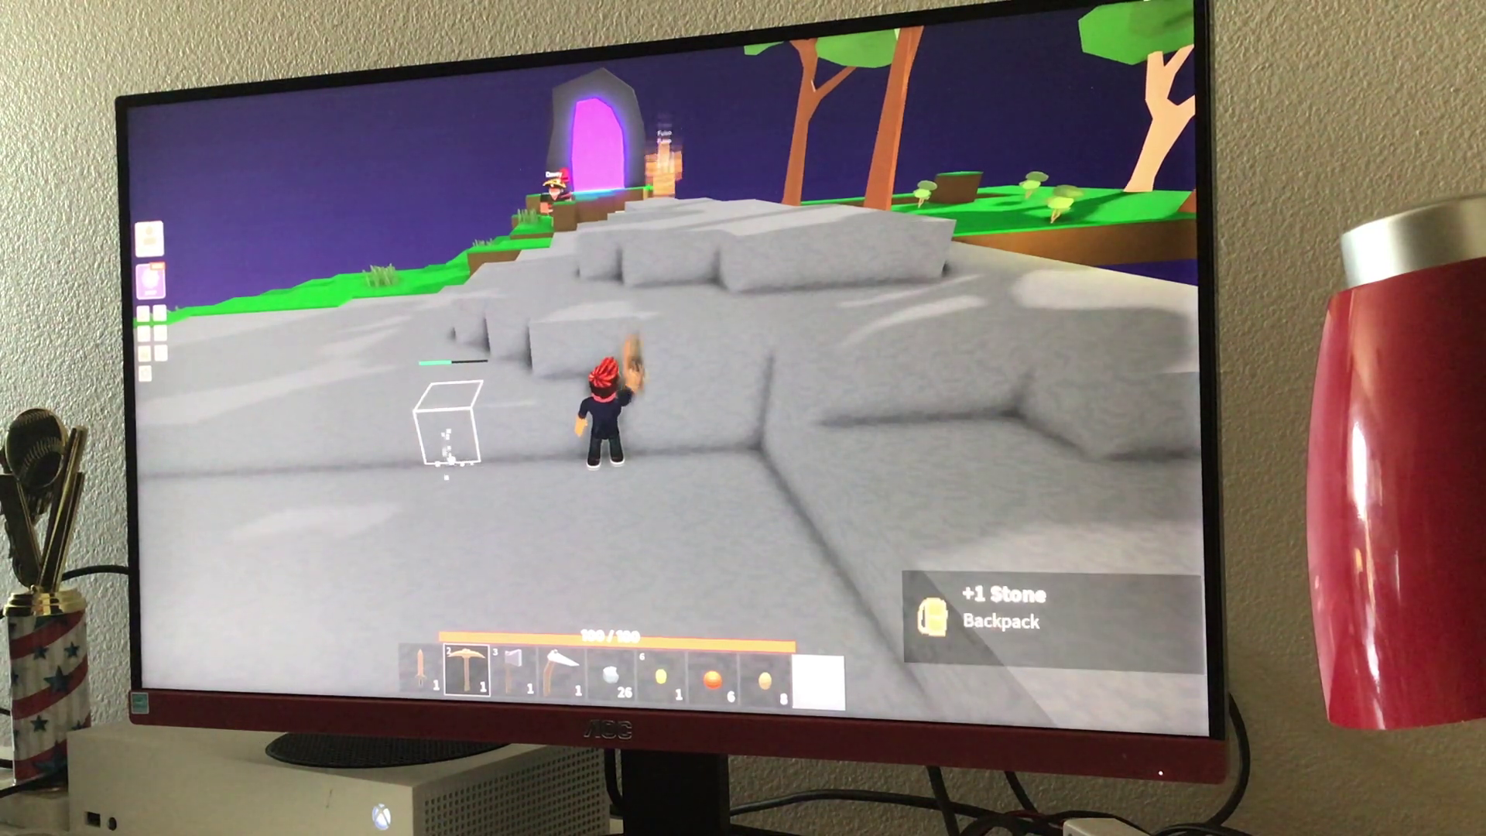
click(338, 415)
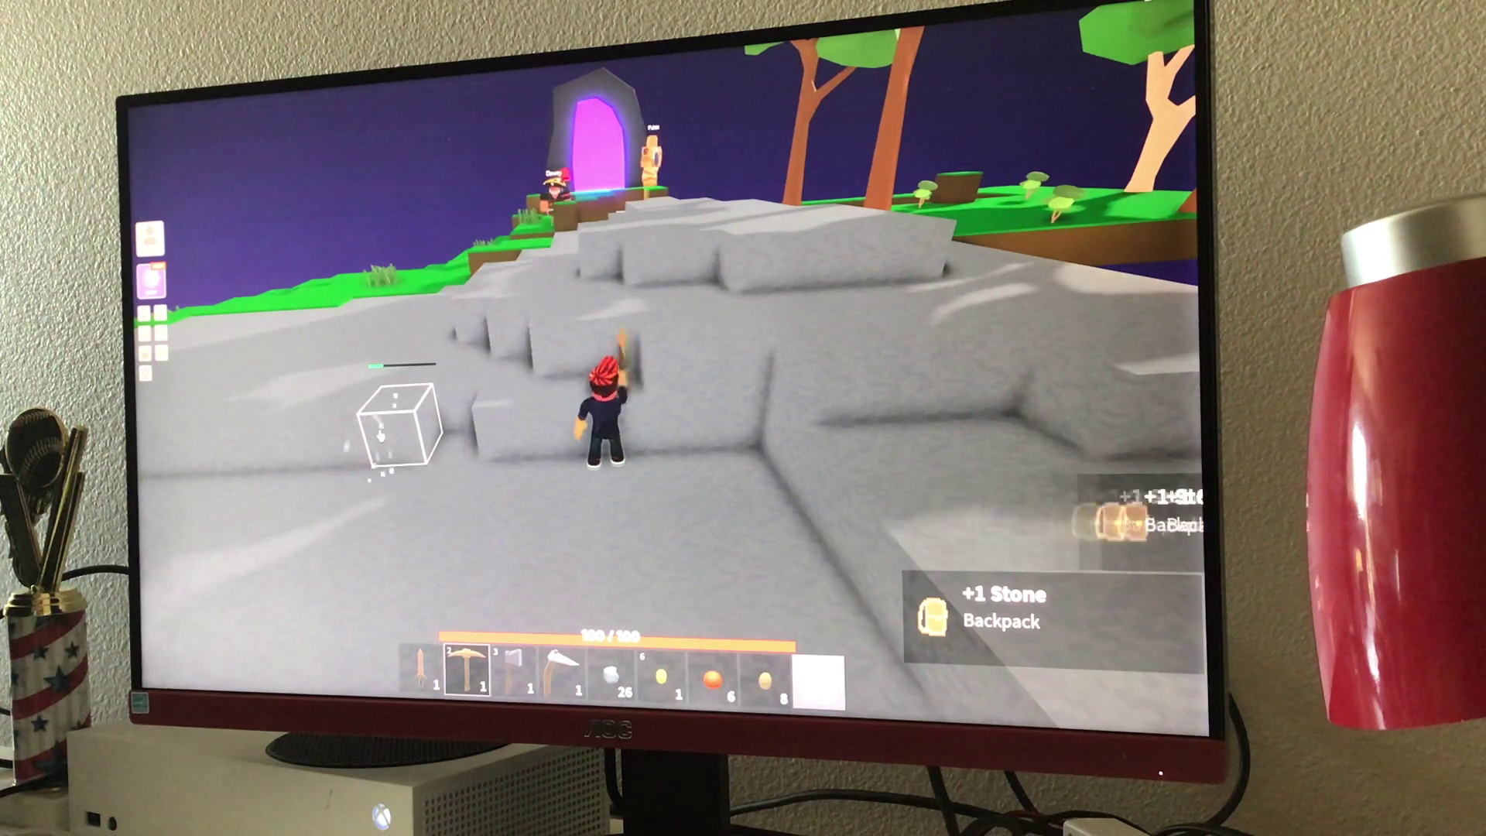
click(384, 411)
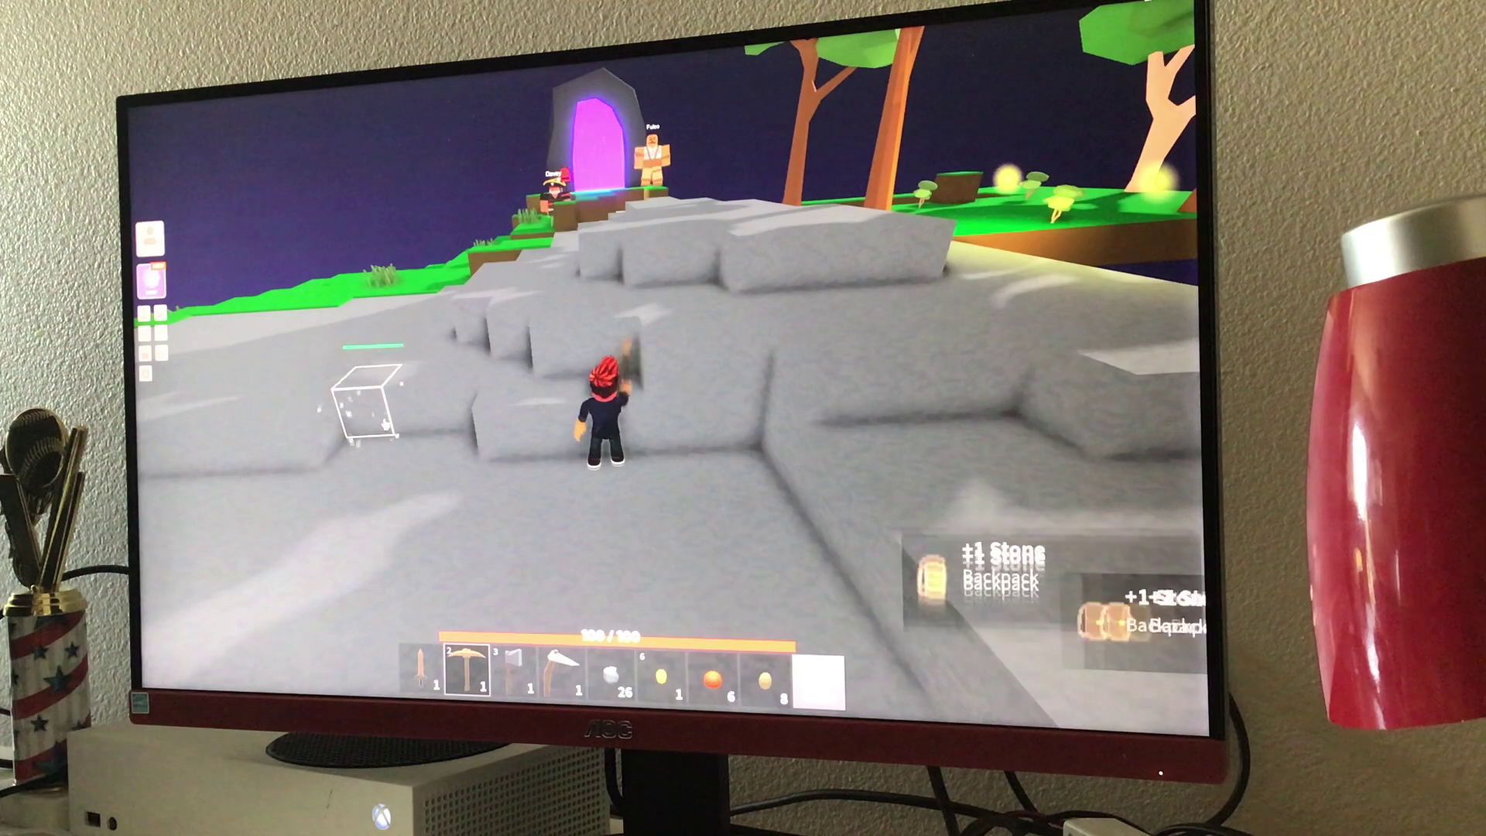
key(w)
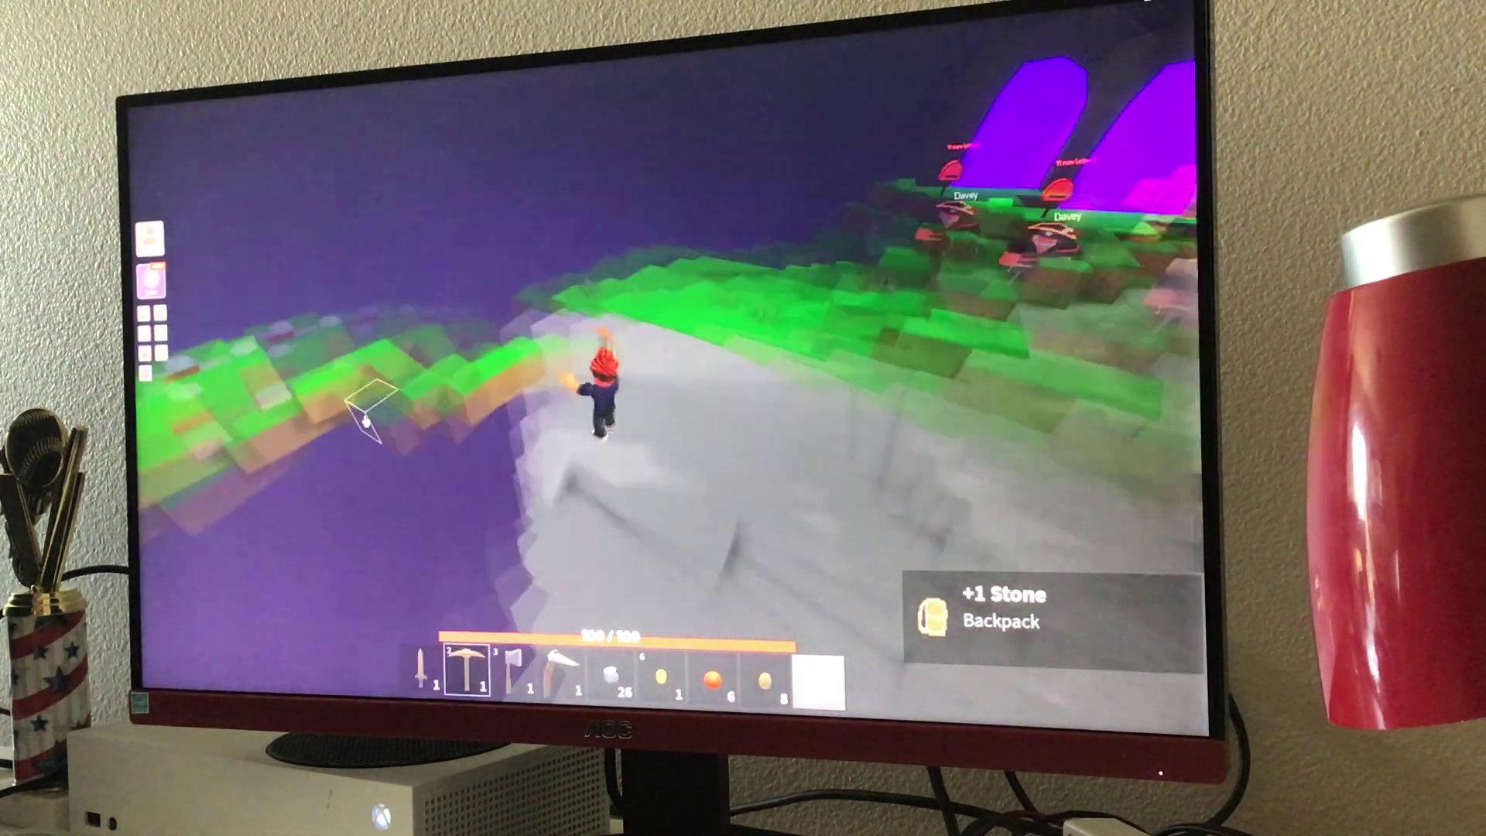
key(space)
Return to the workbench and open crafting to make a Stone Pickaxe.
key(w)
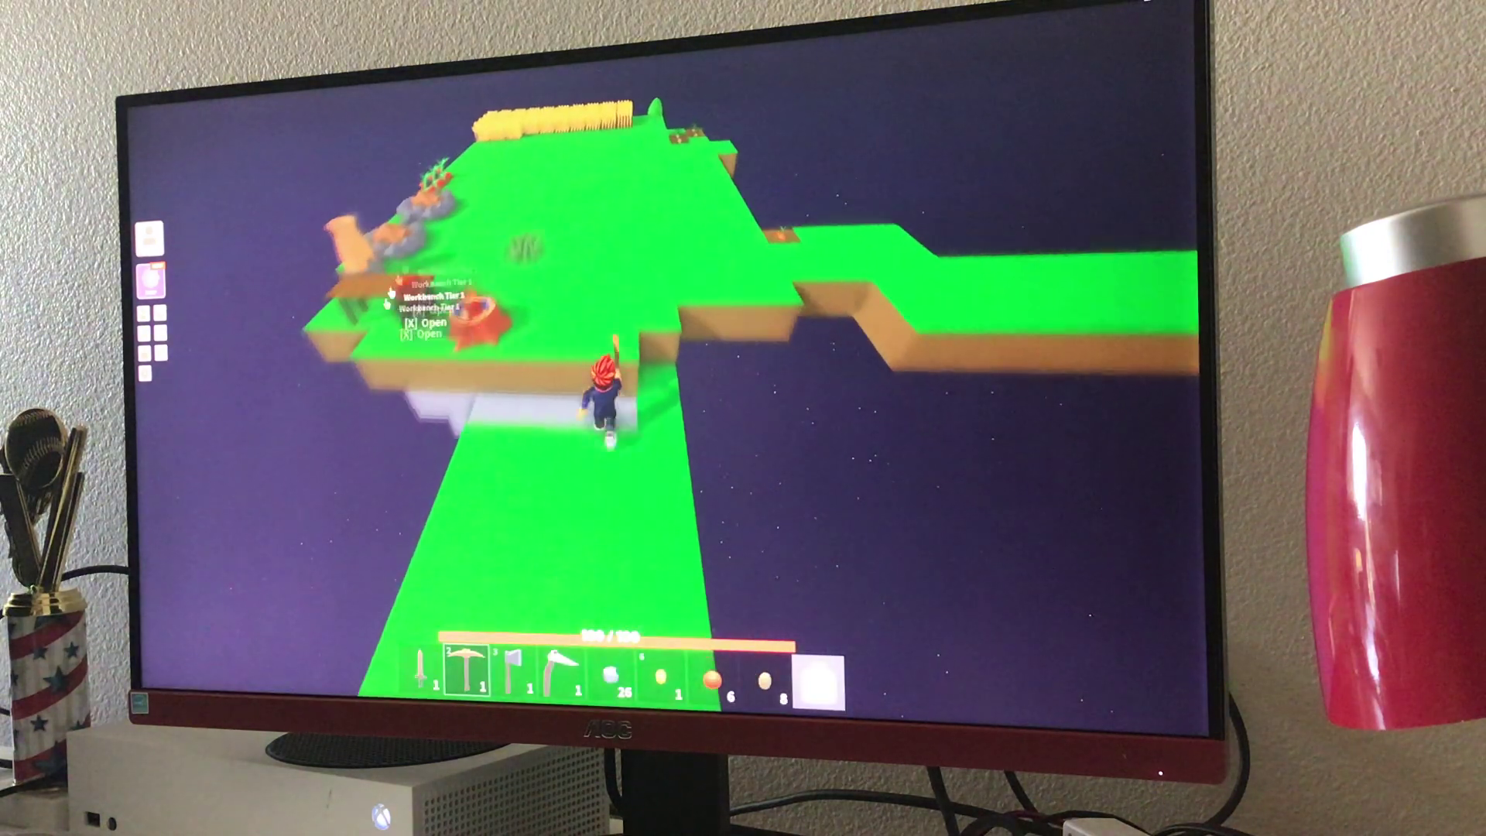
key(e)
scroll(477, 427, down, 3)
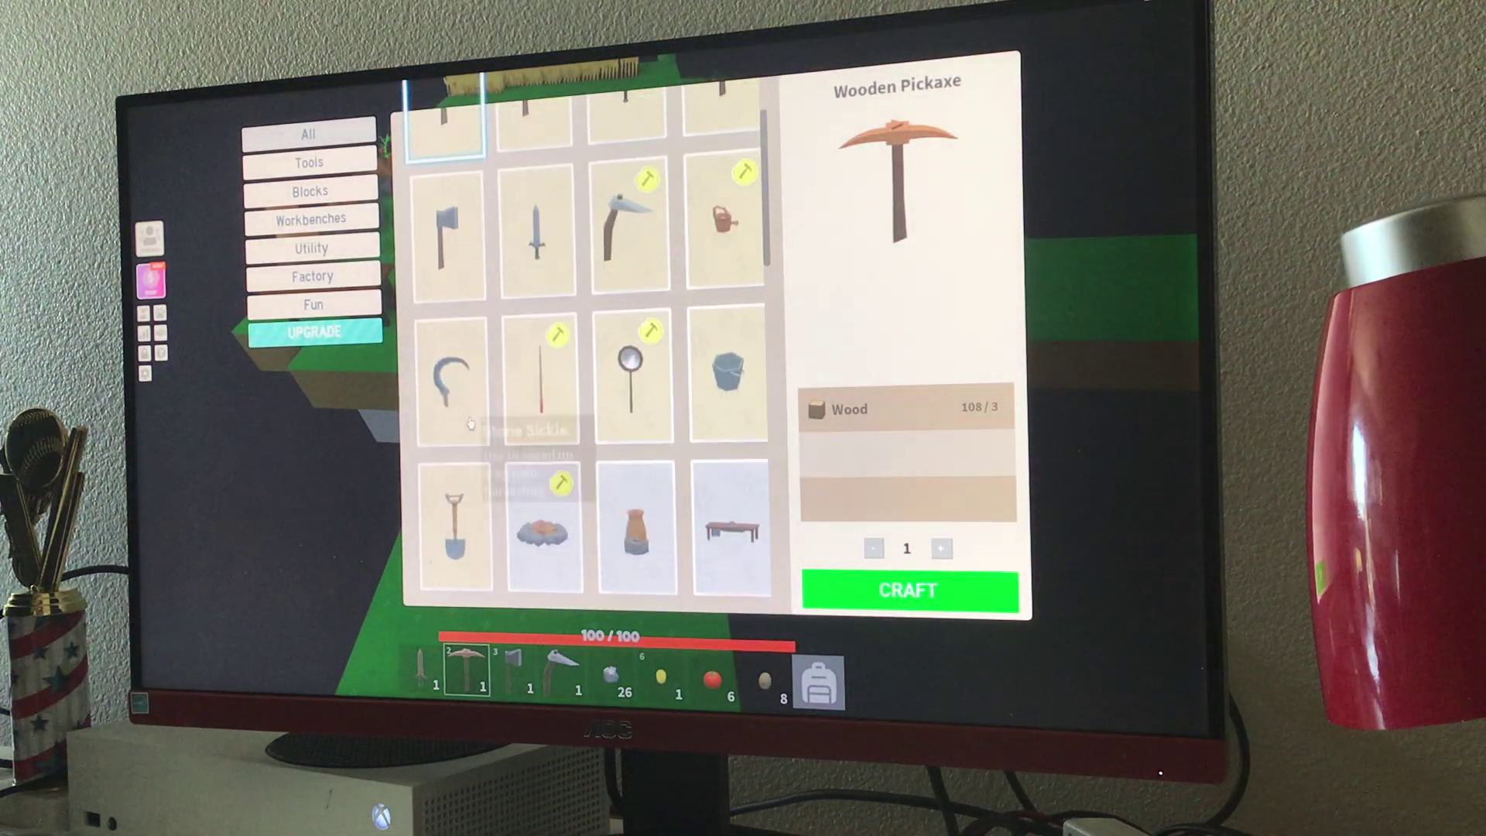
scroll(488, 432, down, 5)
scroll(505, 438, down, 5)
scroll(524, 442, down, 5)
scroll(523, 443, down, 3)
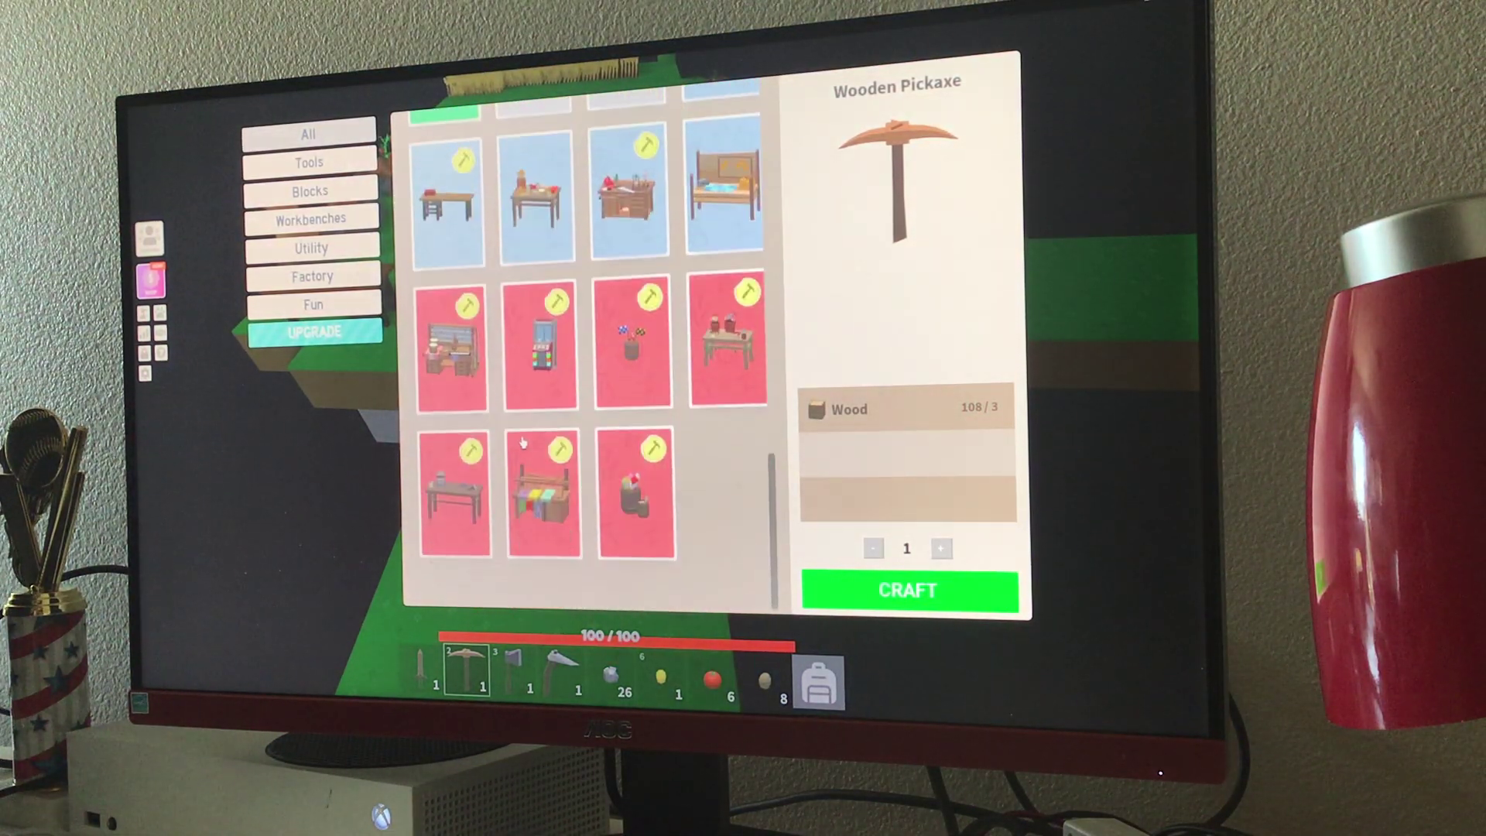
scroll(518, 430, up, 4)
scroll(511, 401, up, 5)
scroll(504, 363, up, 5)
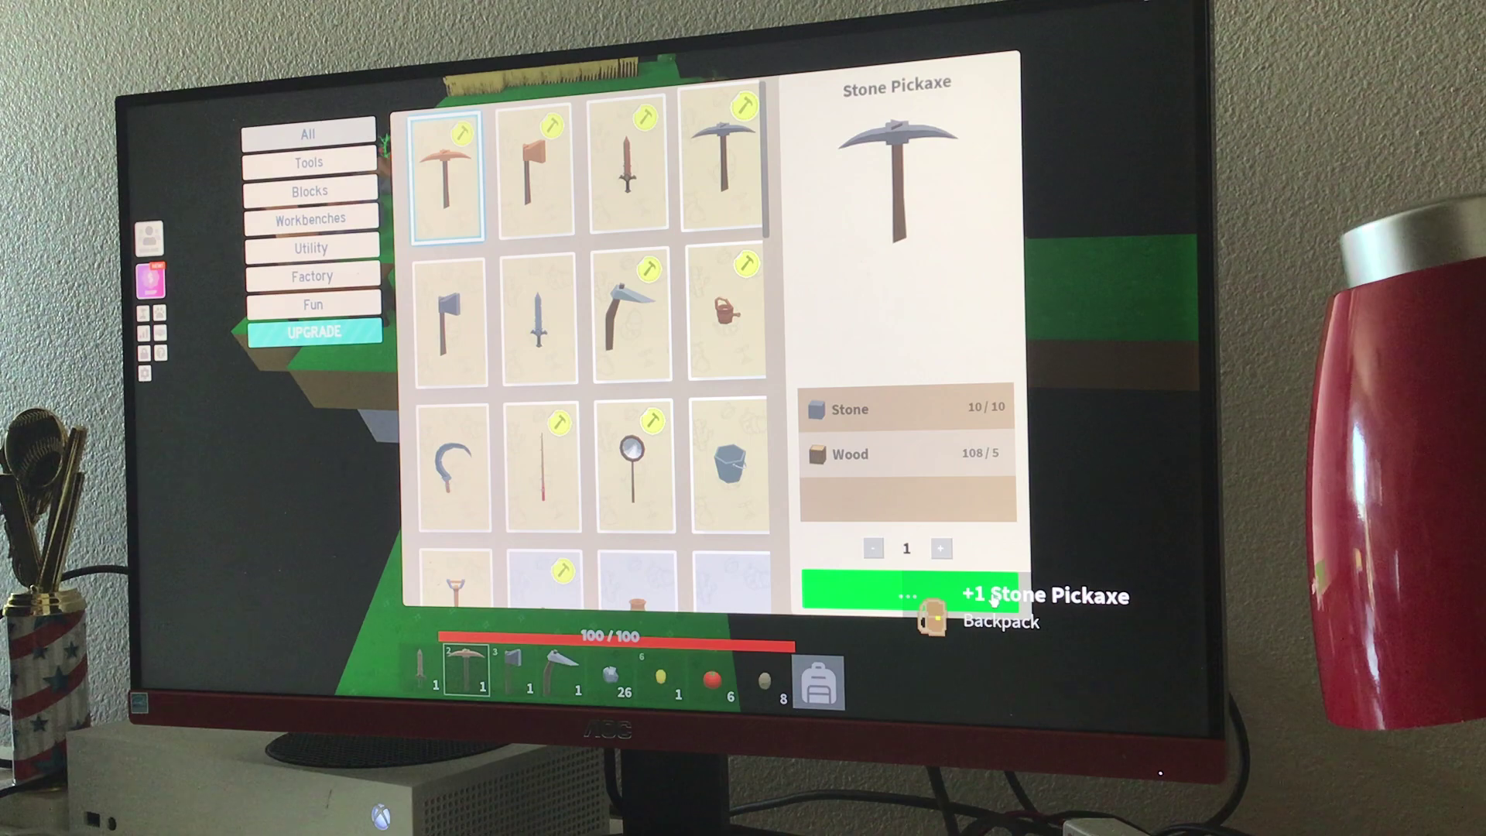
Close crafting, run toward the portal and switch to holding the Stone Axe.
key(Escape)
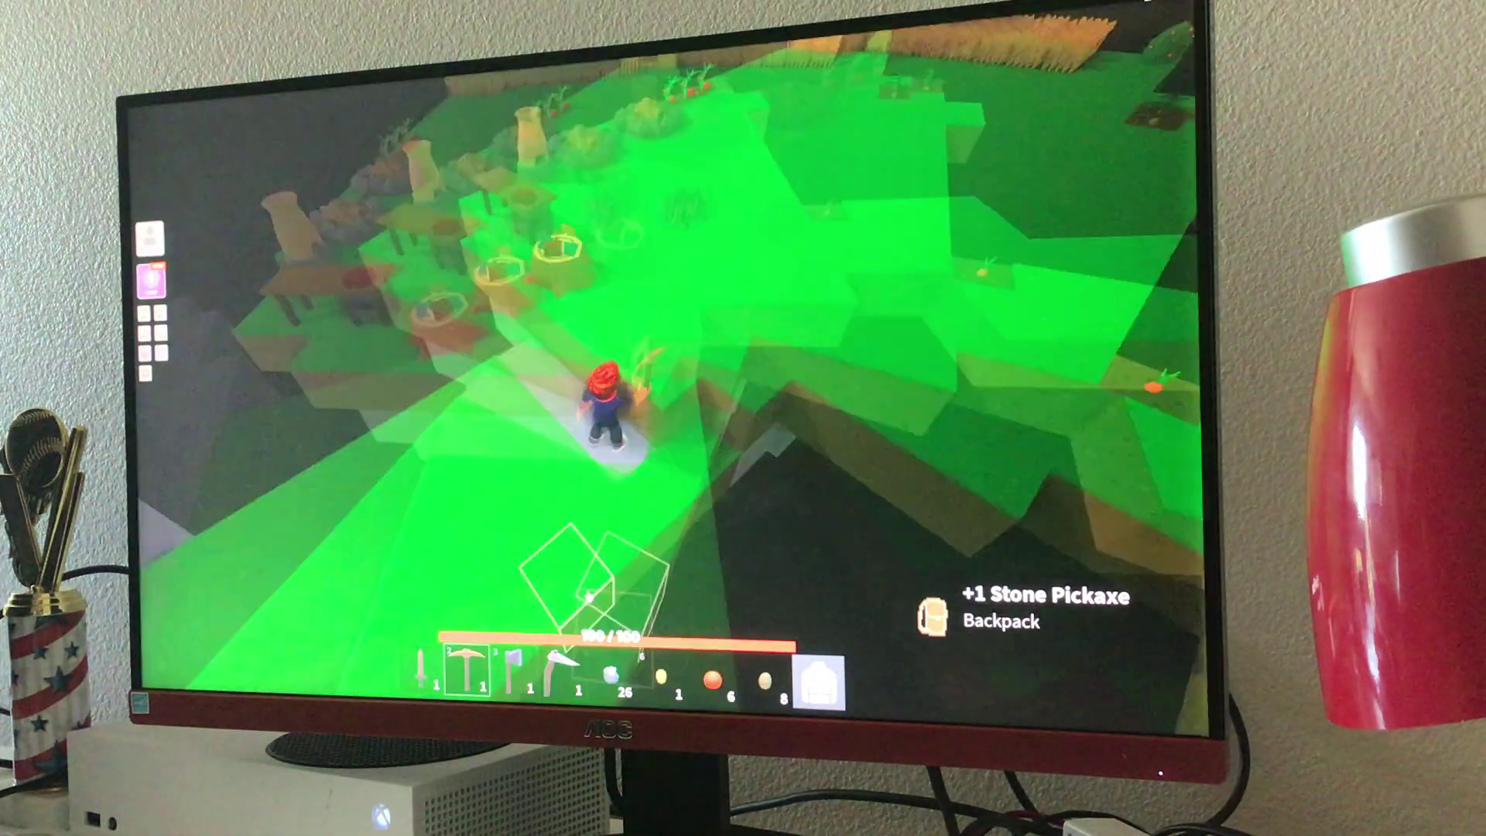
key(grave)
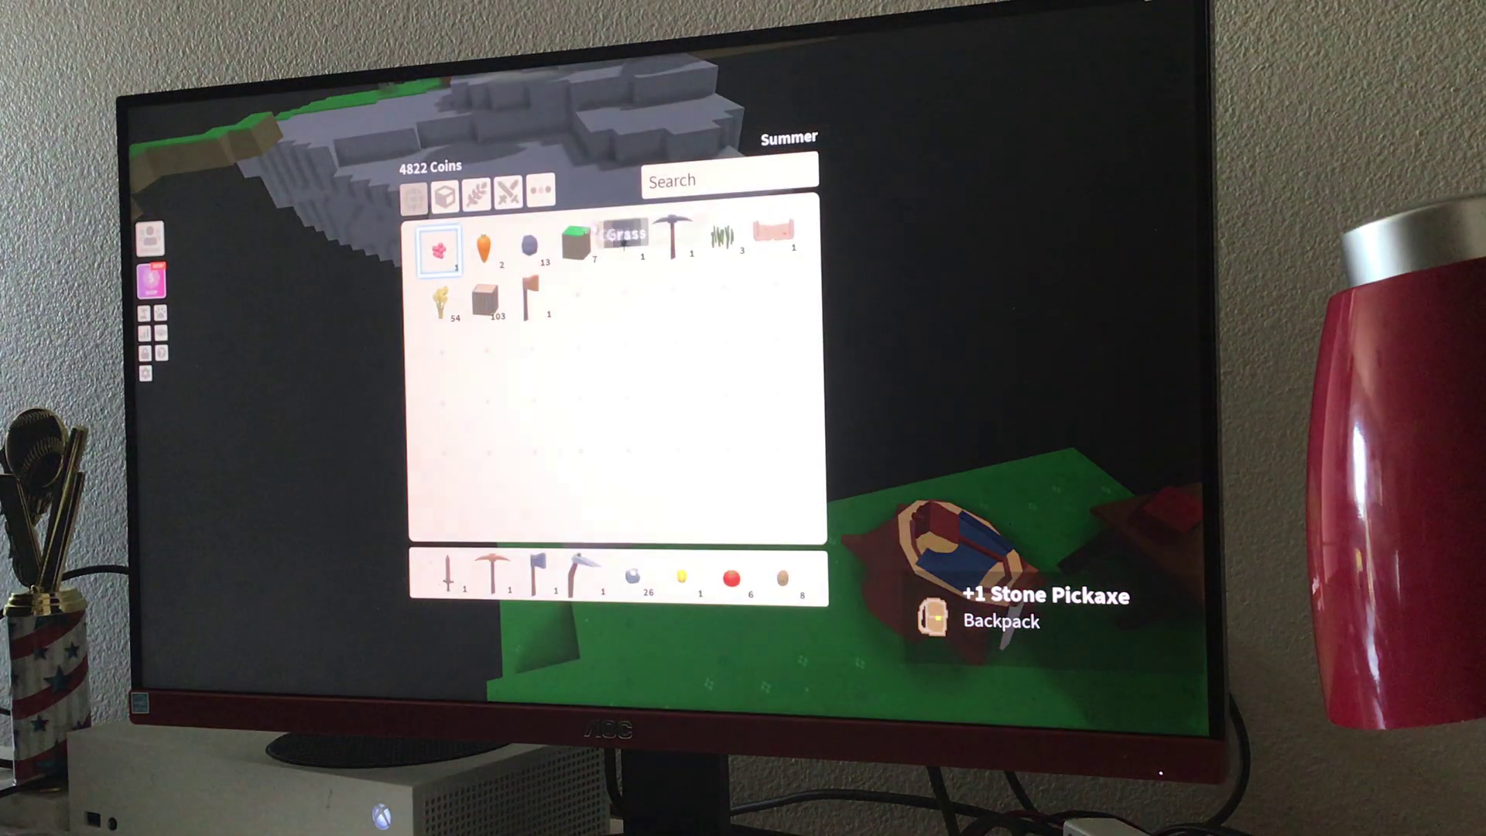
key(grave)
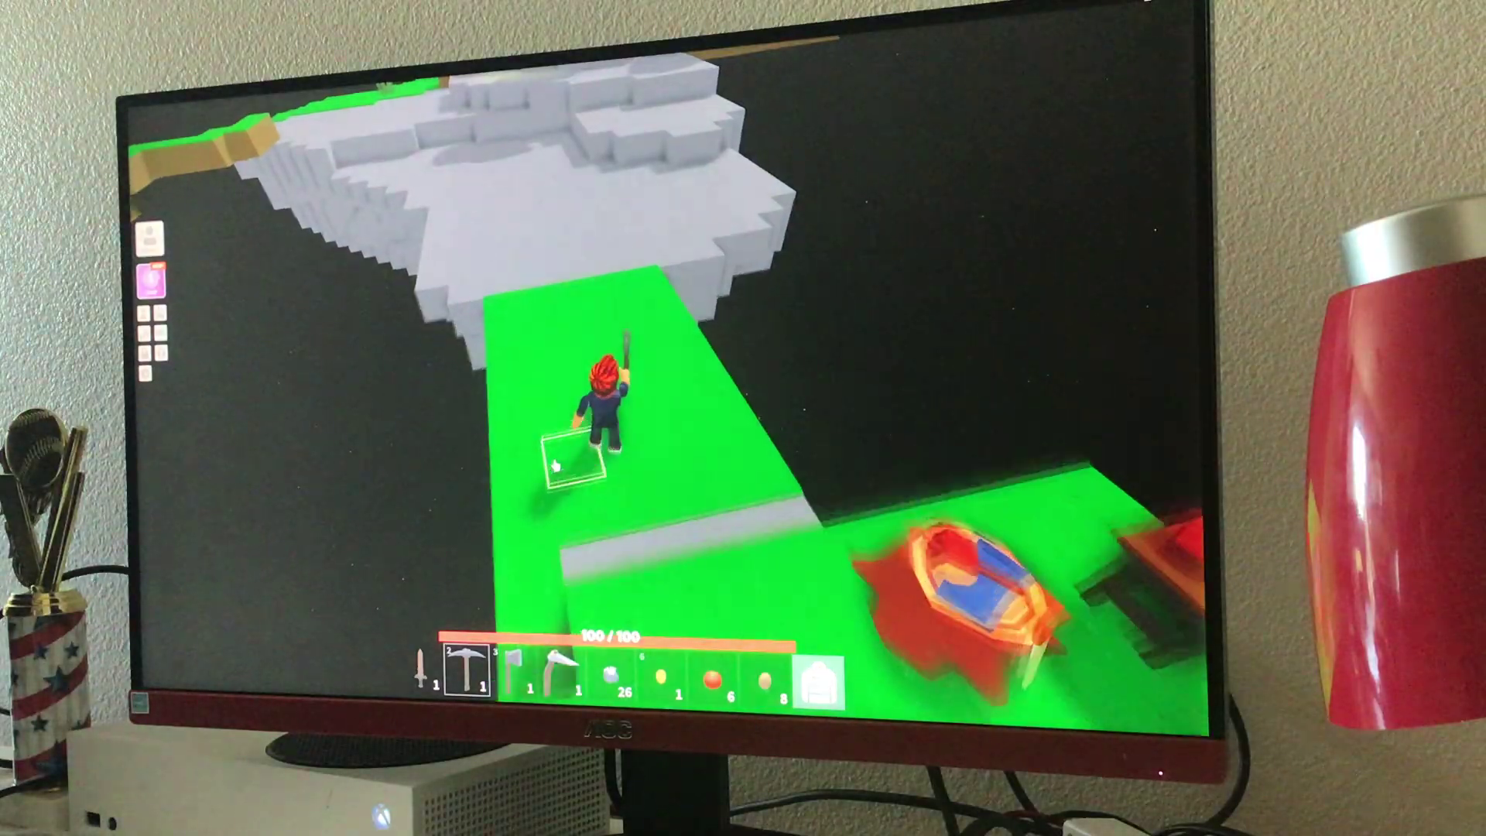
key(w)
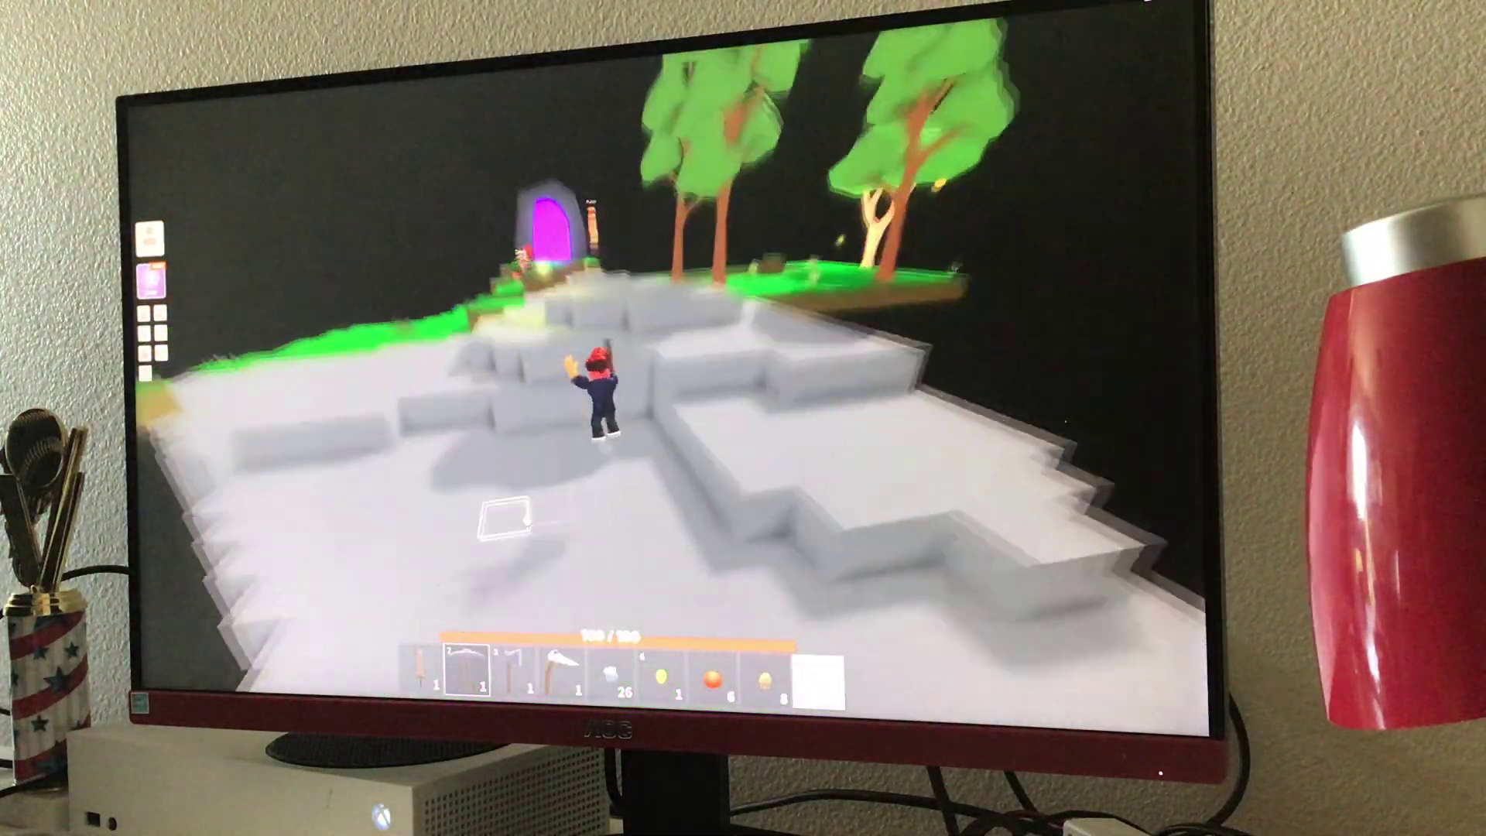
key(grave)
key(grave)
key(Right)
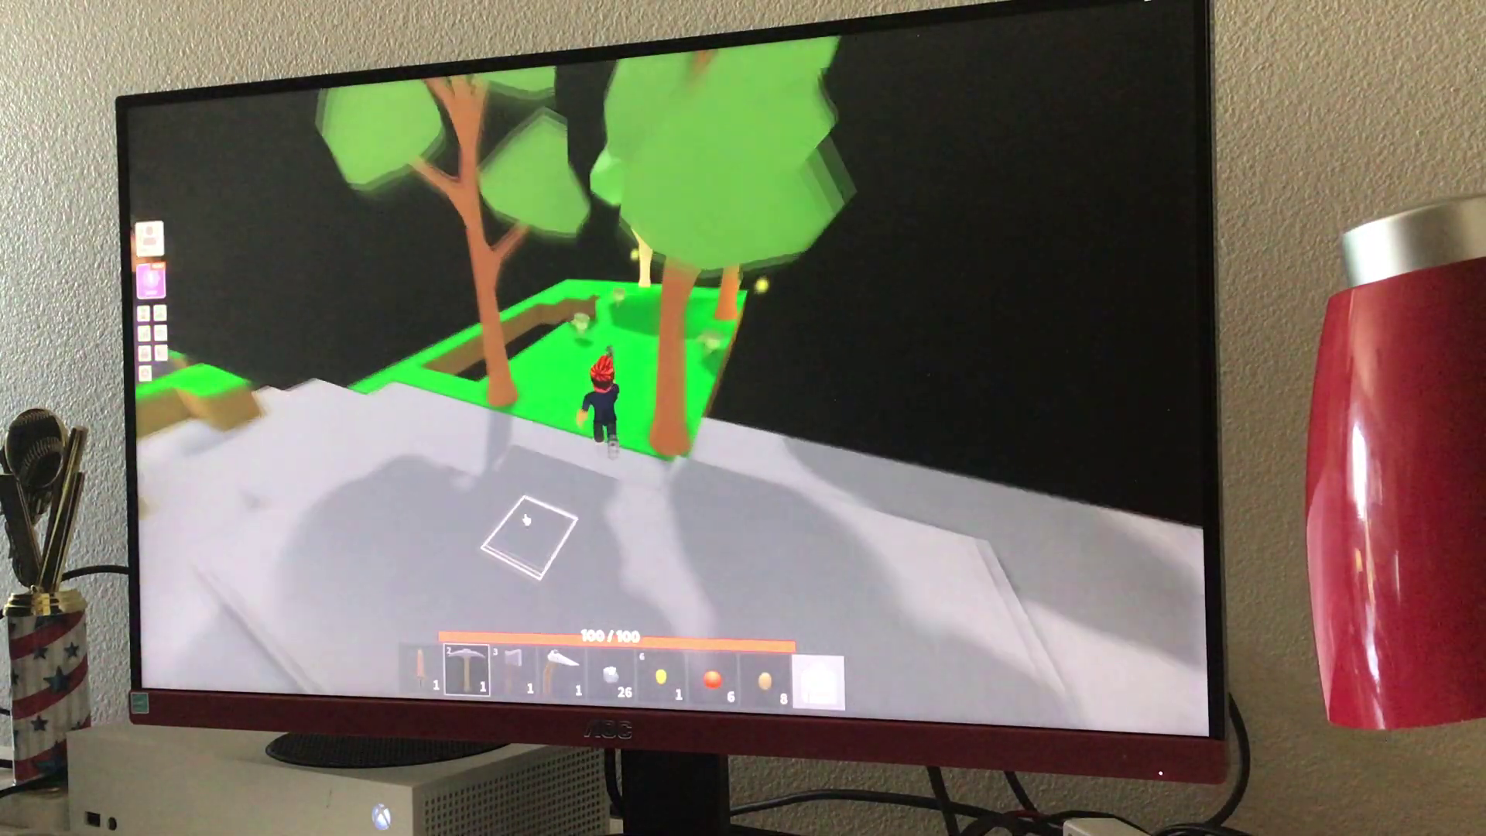
key(Right)
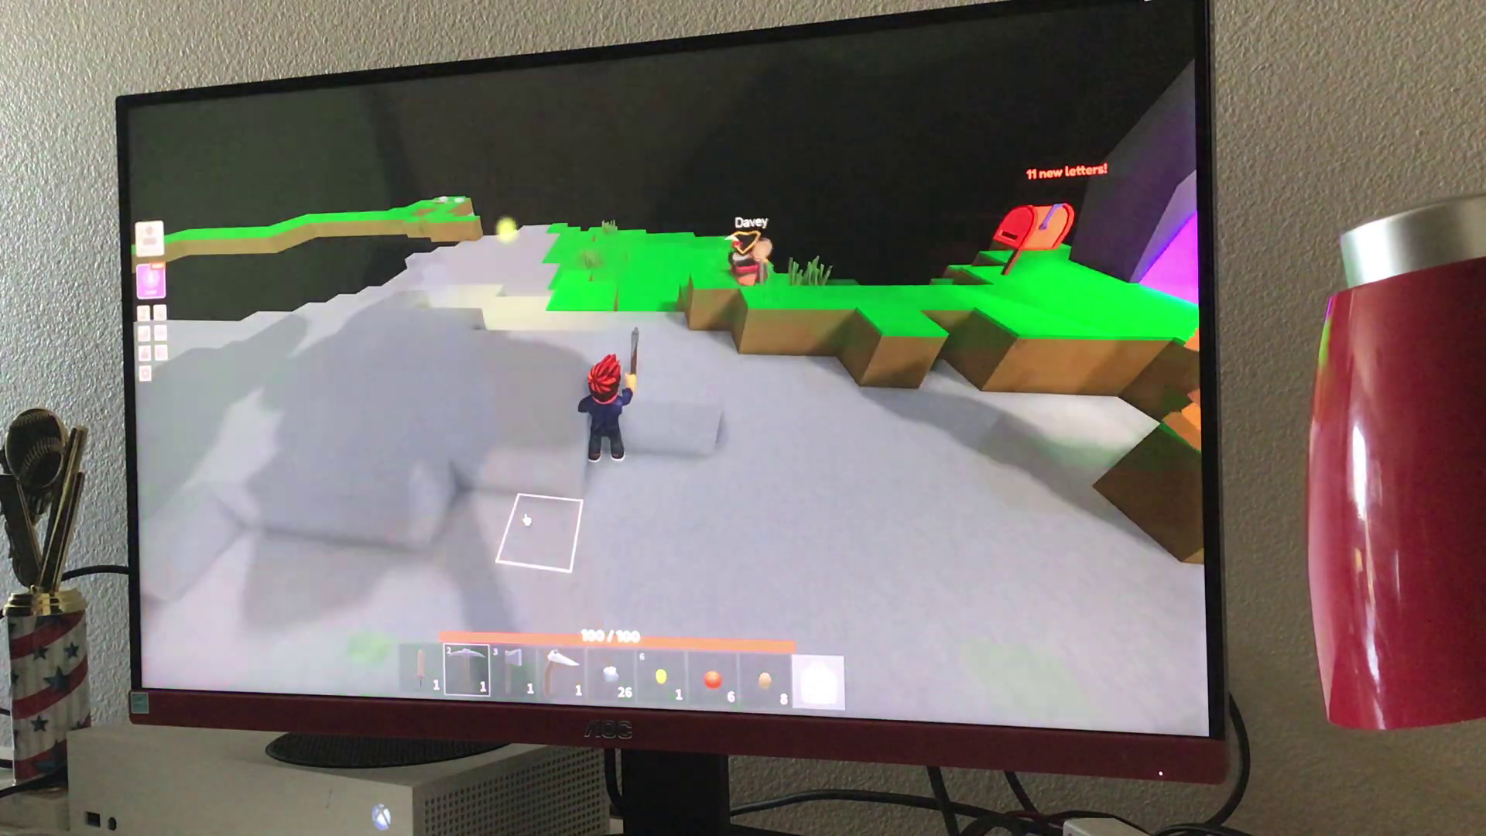
key(3)
Move the potato, iron ore and grass blocks from the hotbar into inventory storage.
key(grave)
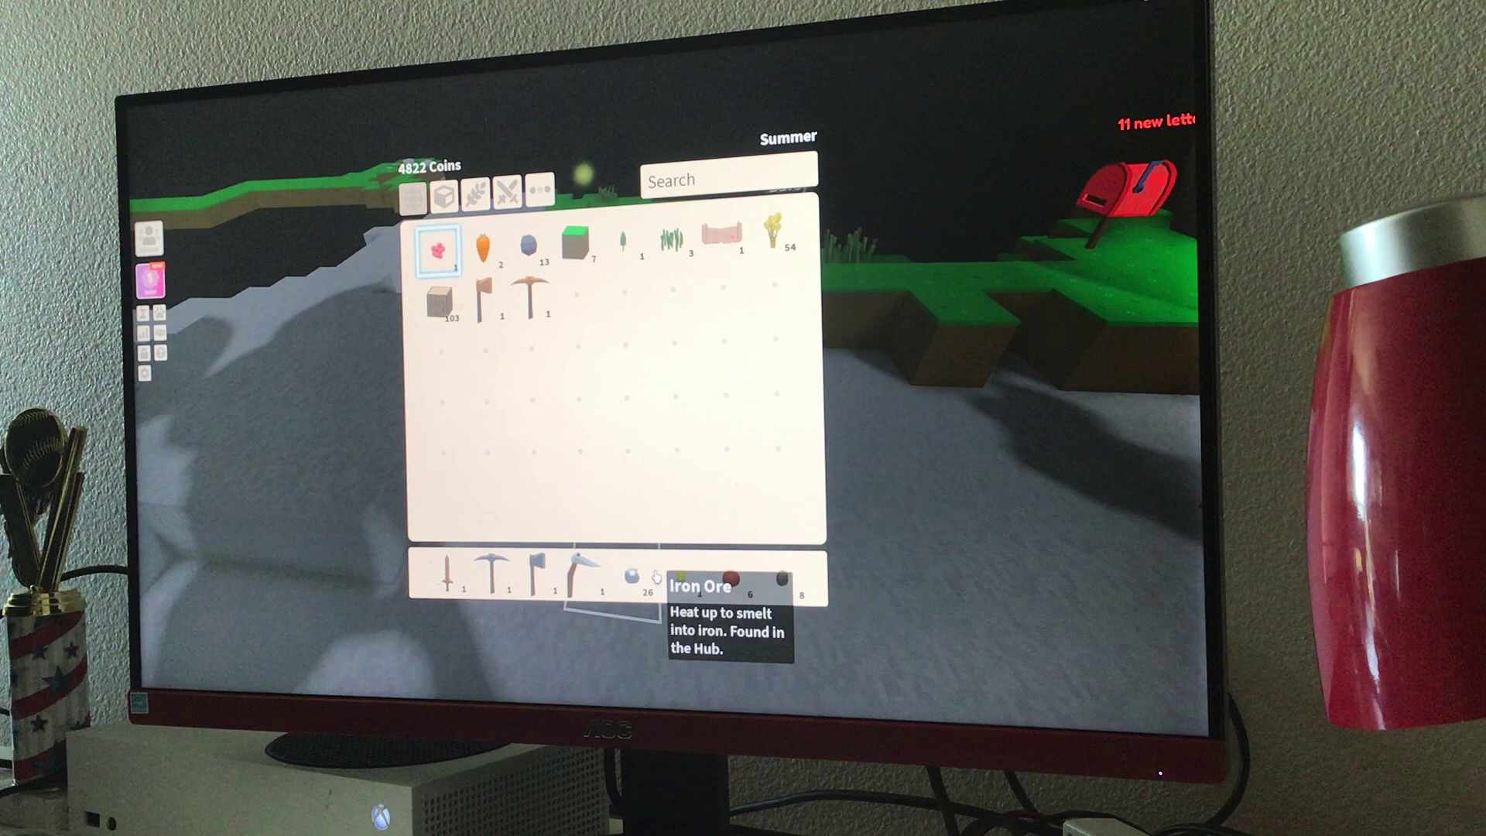
click(782, 578)
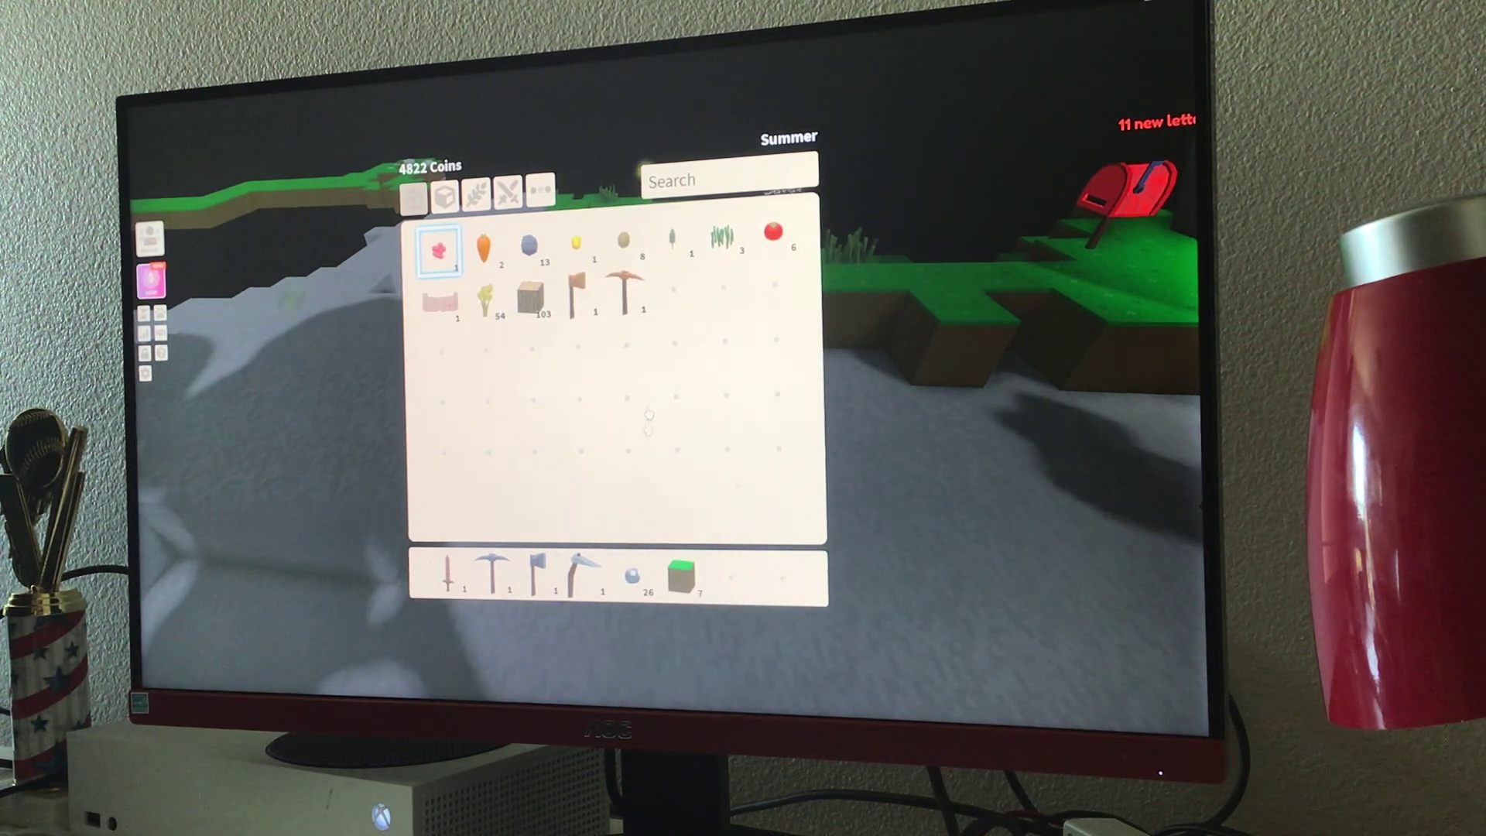
click(633, 575)
click(682, 575)
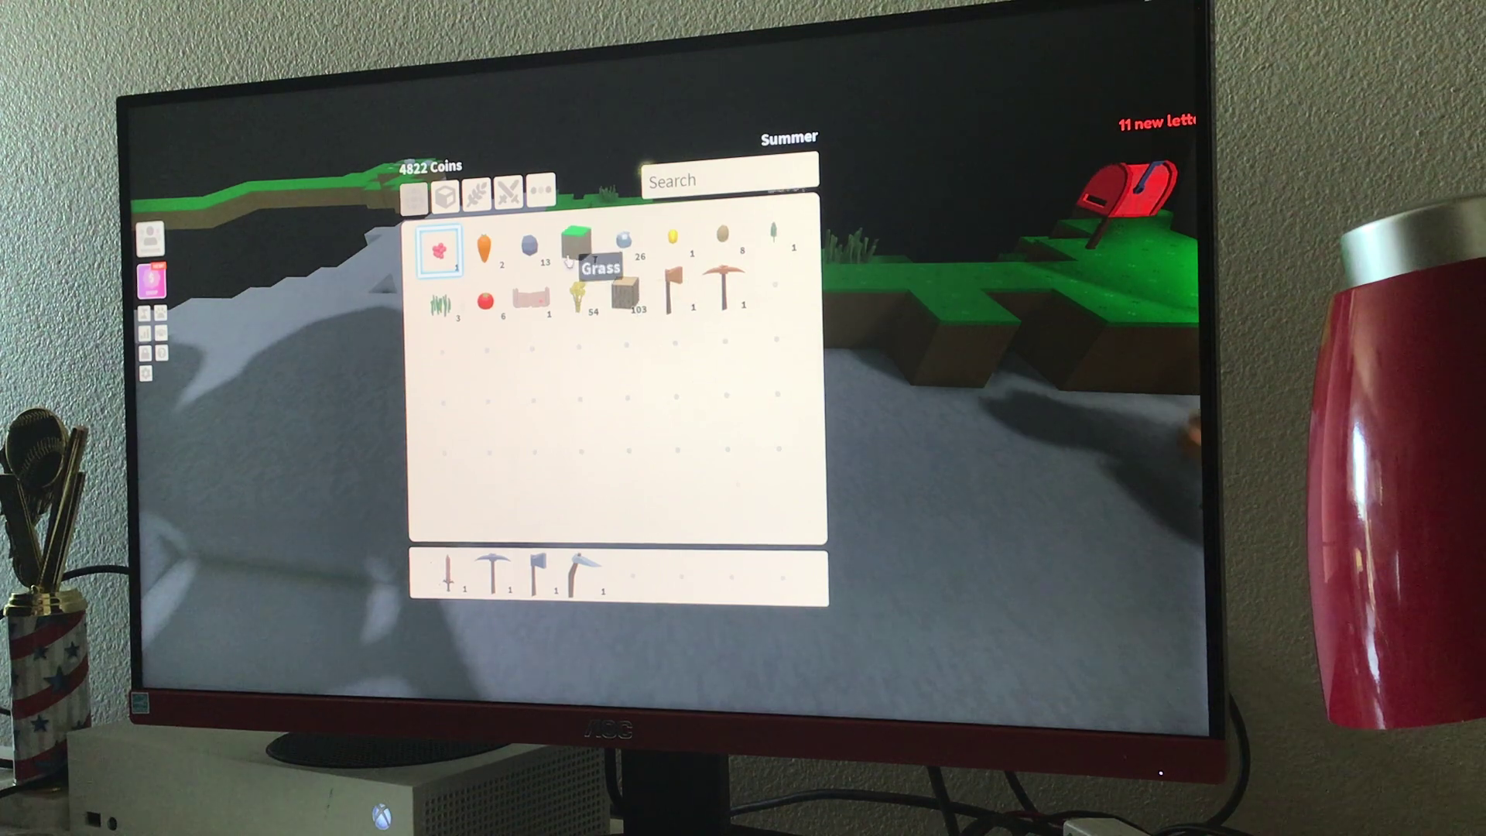
Close the inventory and mine grass blocks at the edge and beside the character.
key(grave)
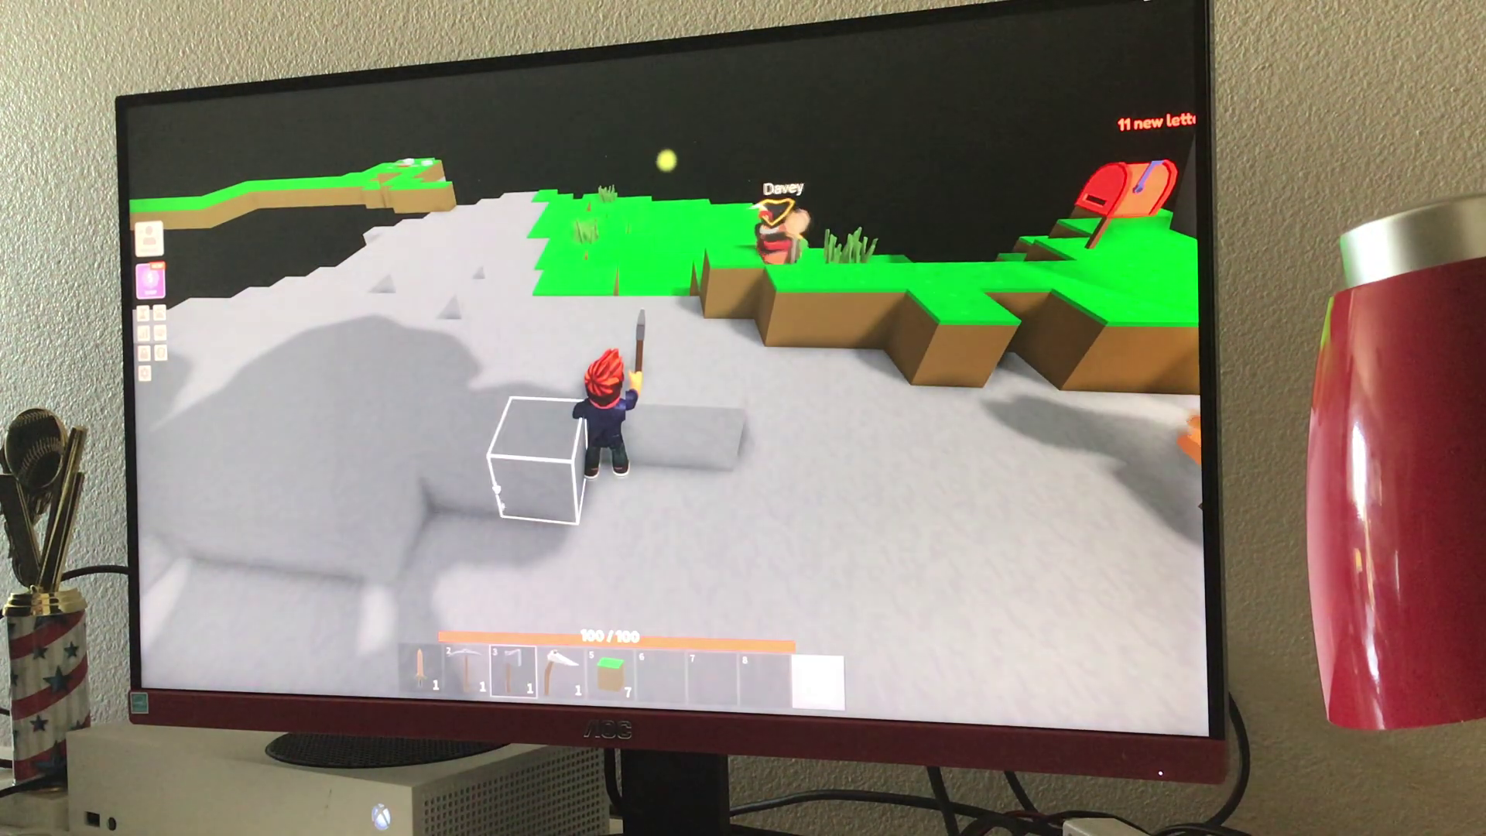
key(w)
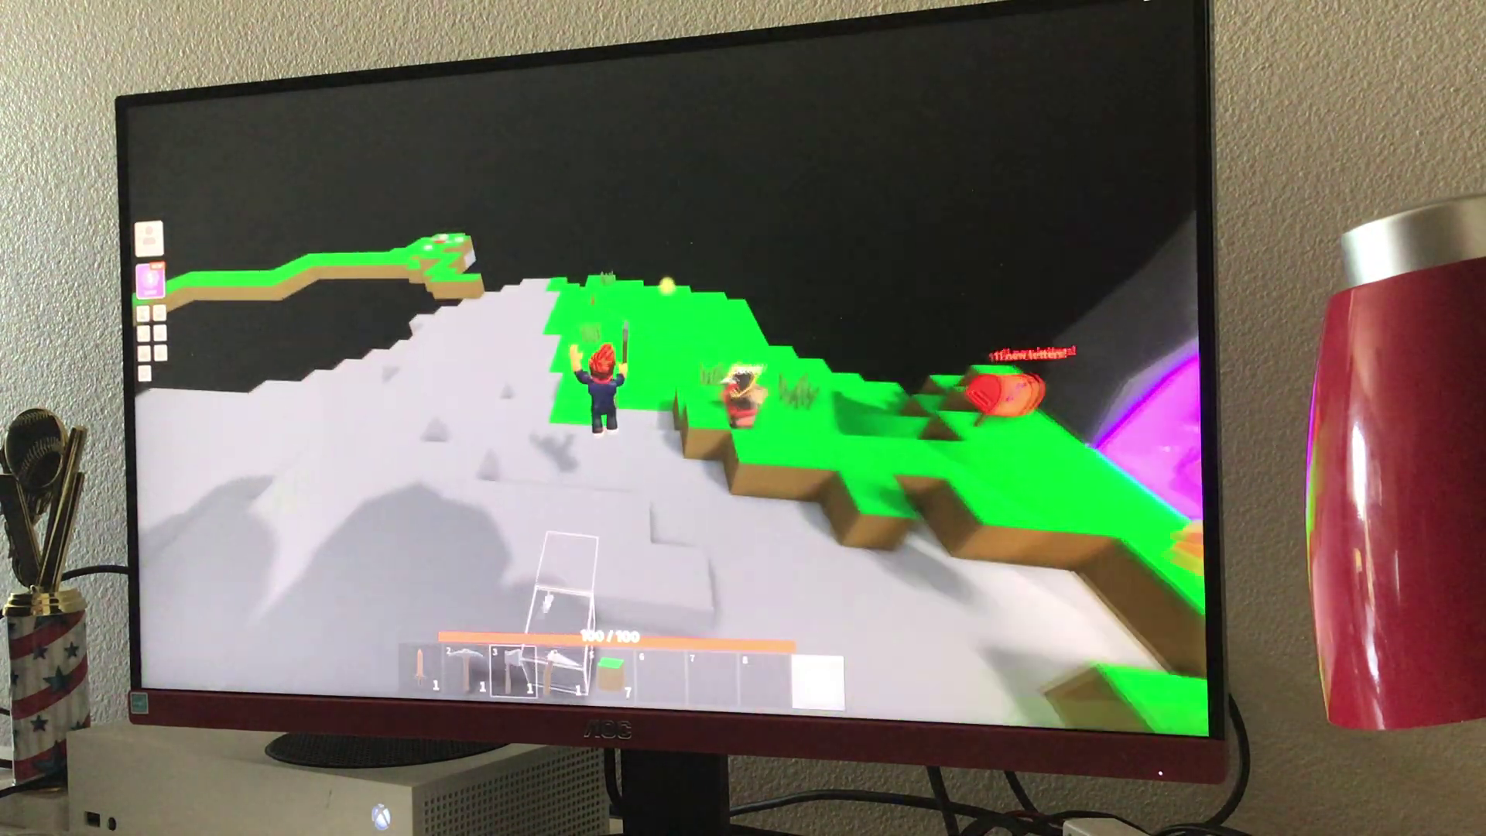
click(535, 507)
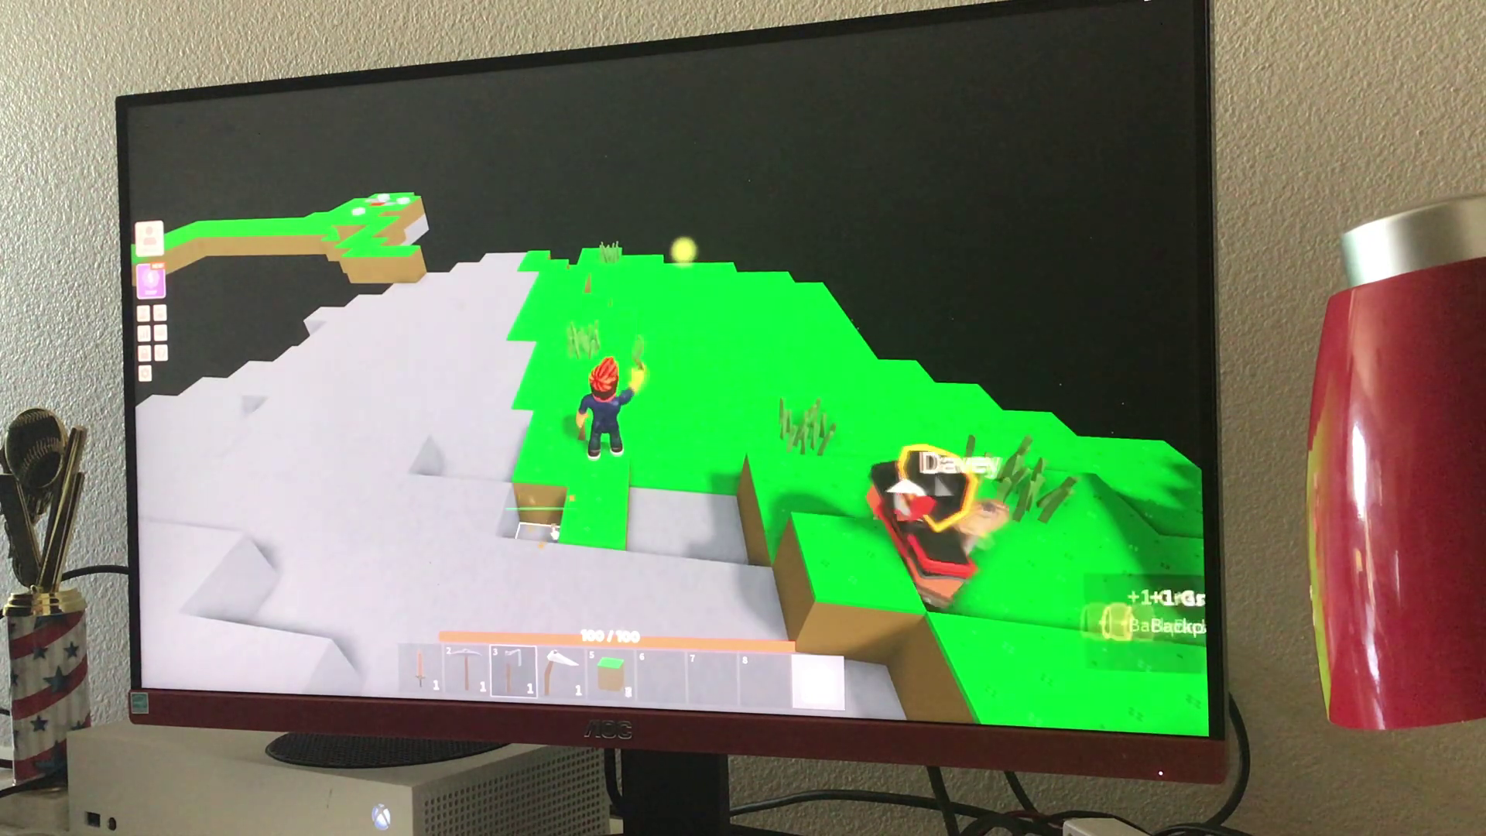
click(595, 509)
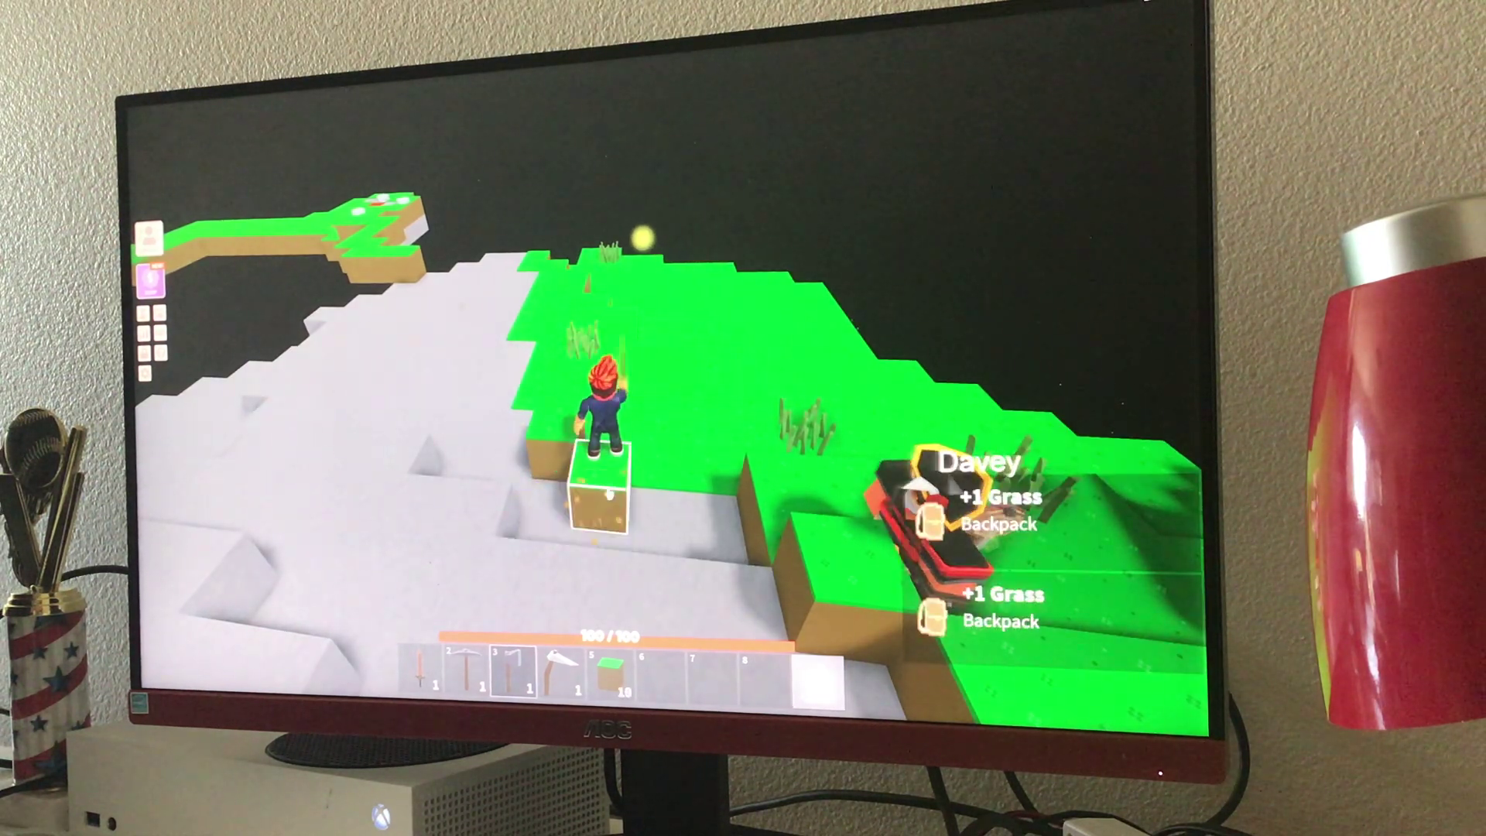
click(609, 491)
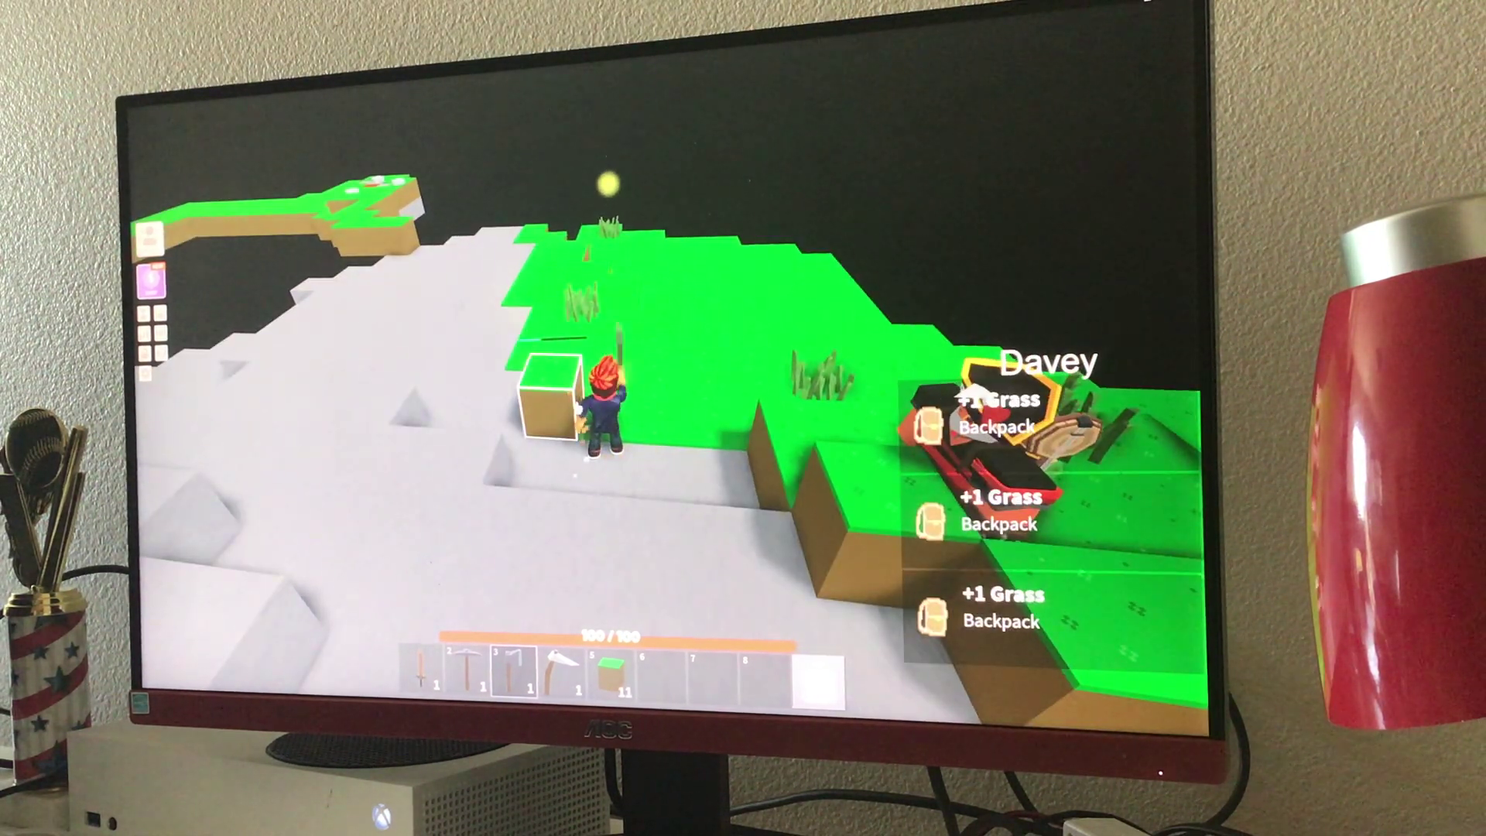
click(550, 395)
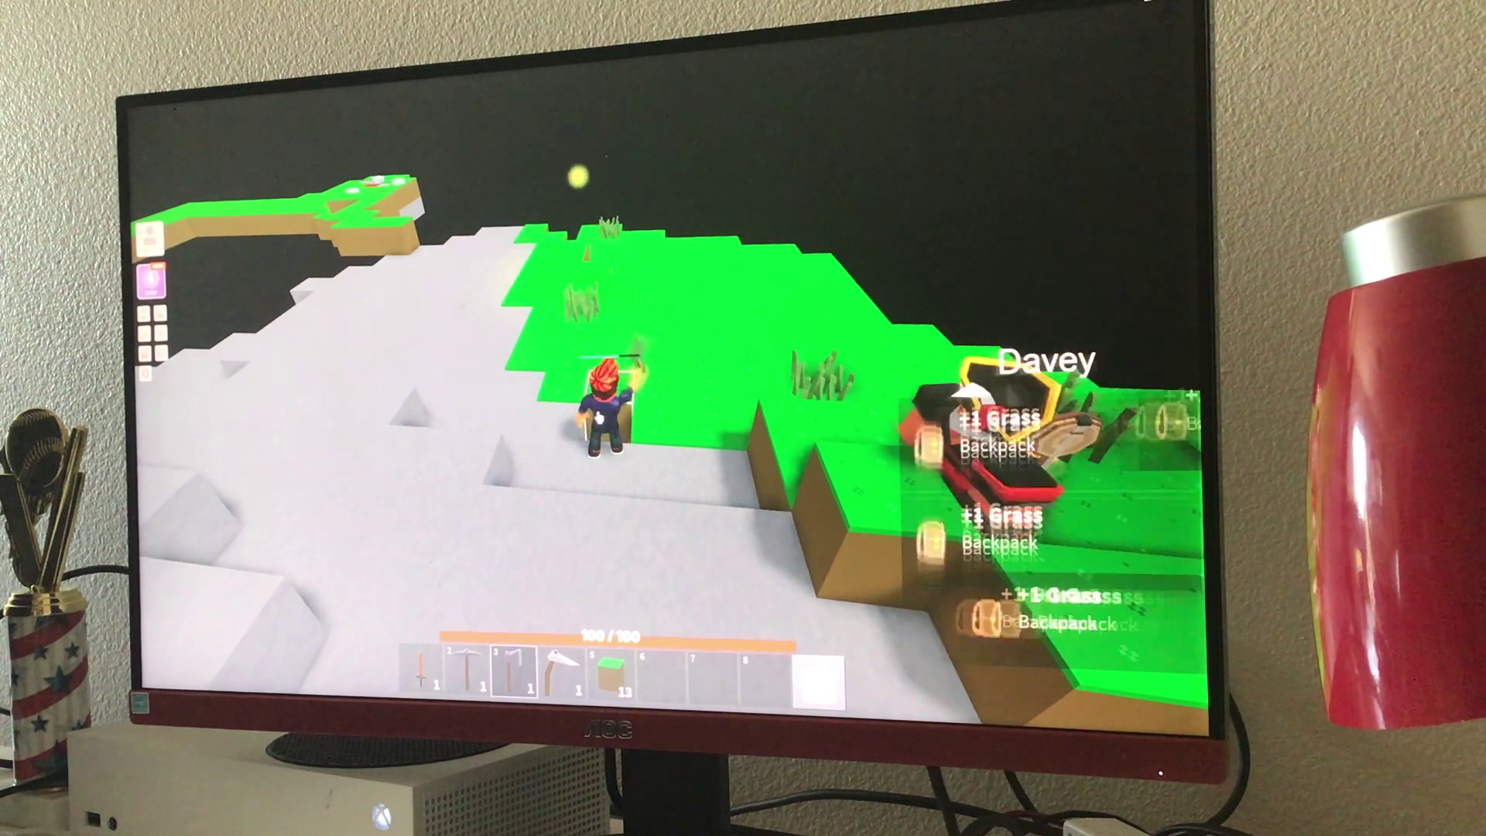
click(565, 385)
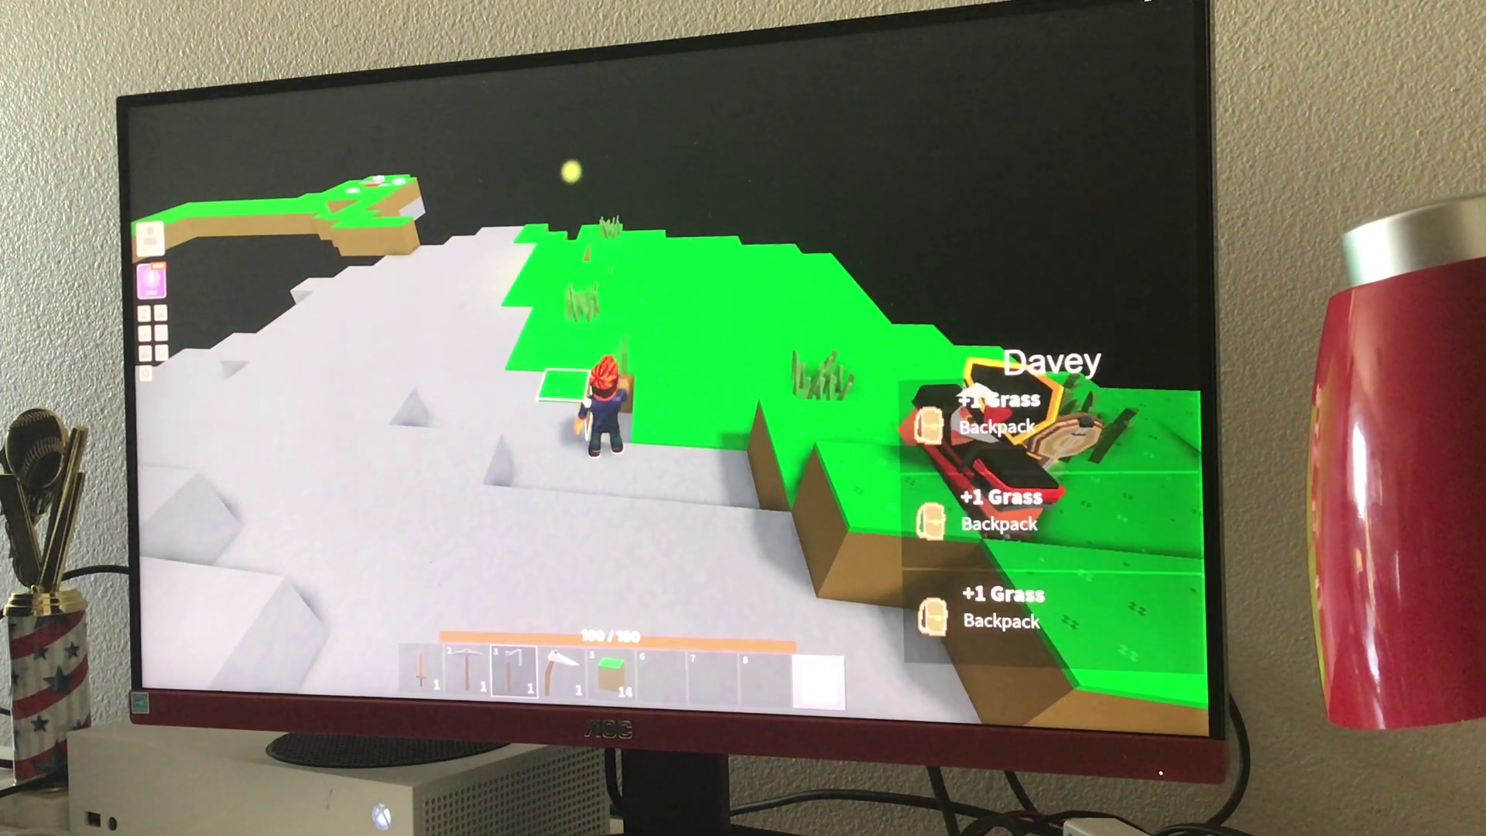
click(564, 375)
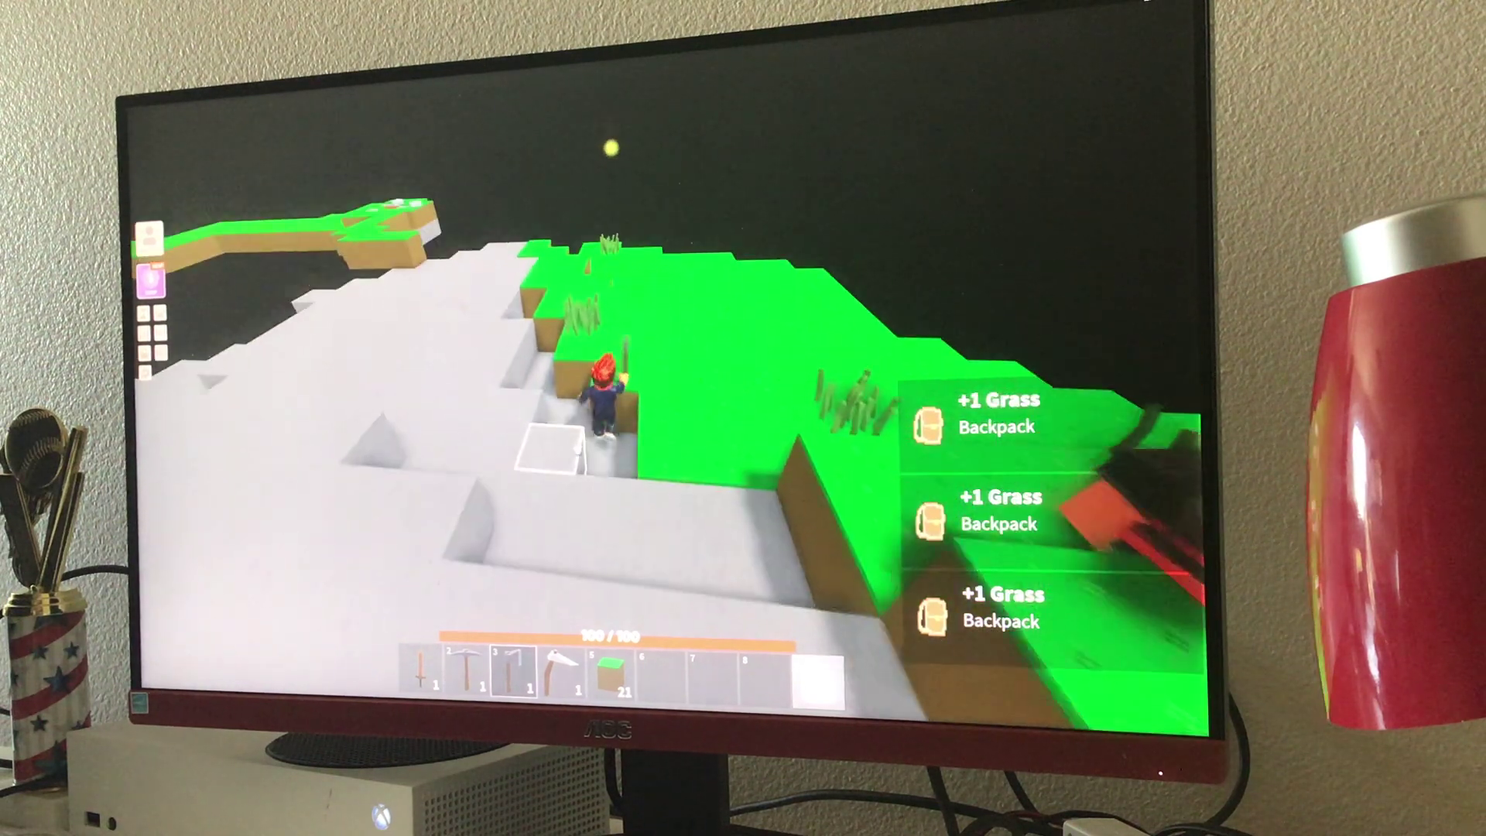
Mine grass and dirt blocks along the grass cliff edge.
key(Left)
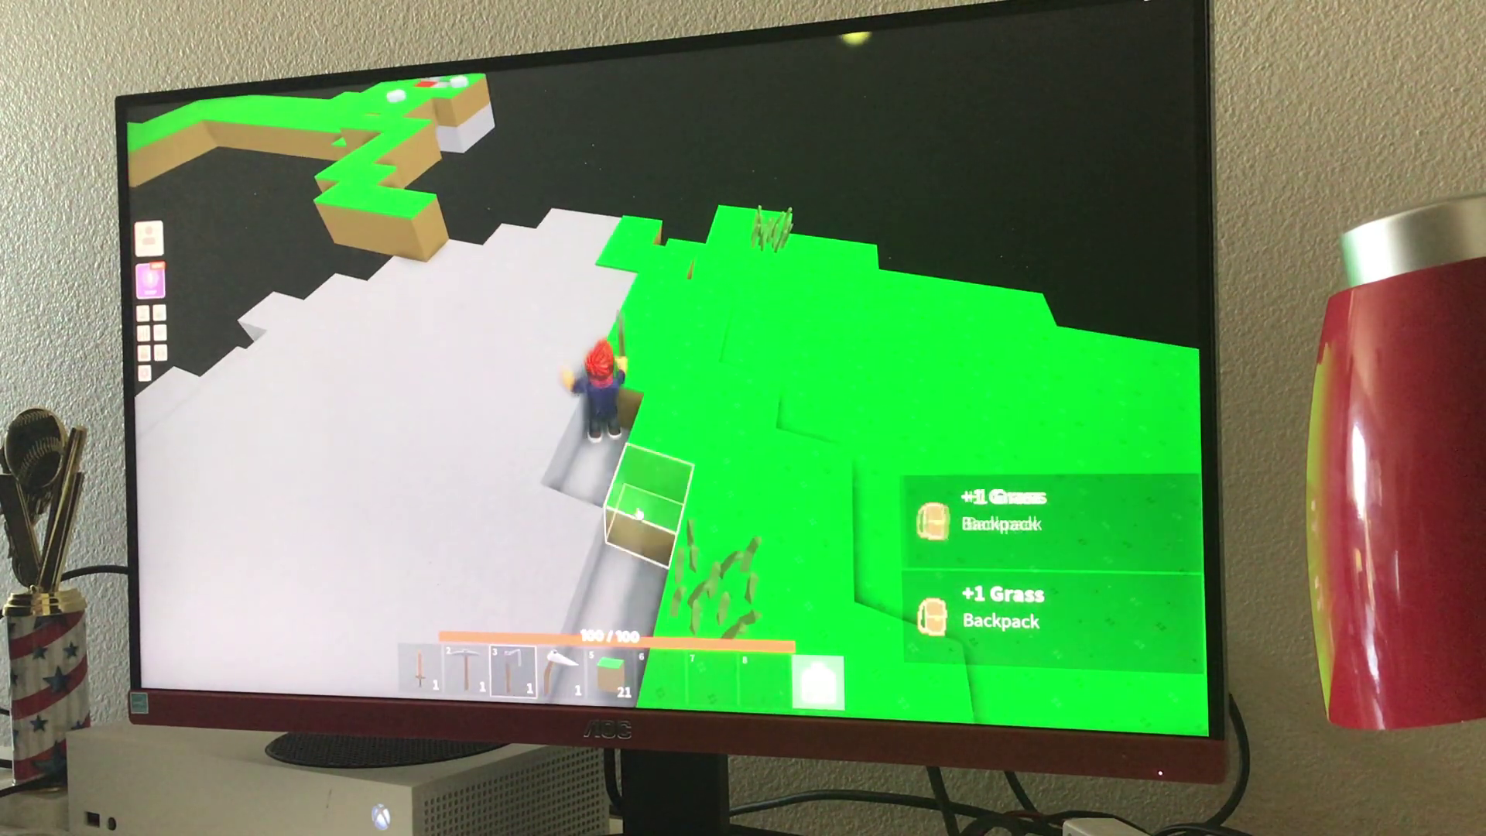
click(662, 474)
click(666, 424)
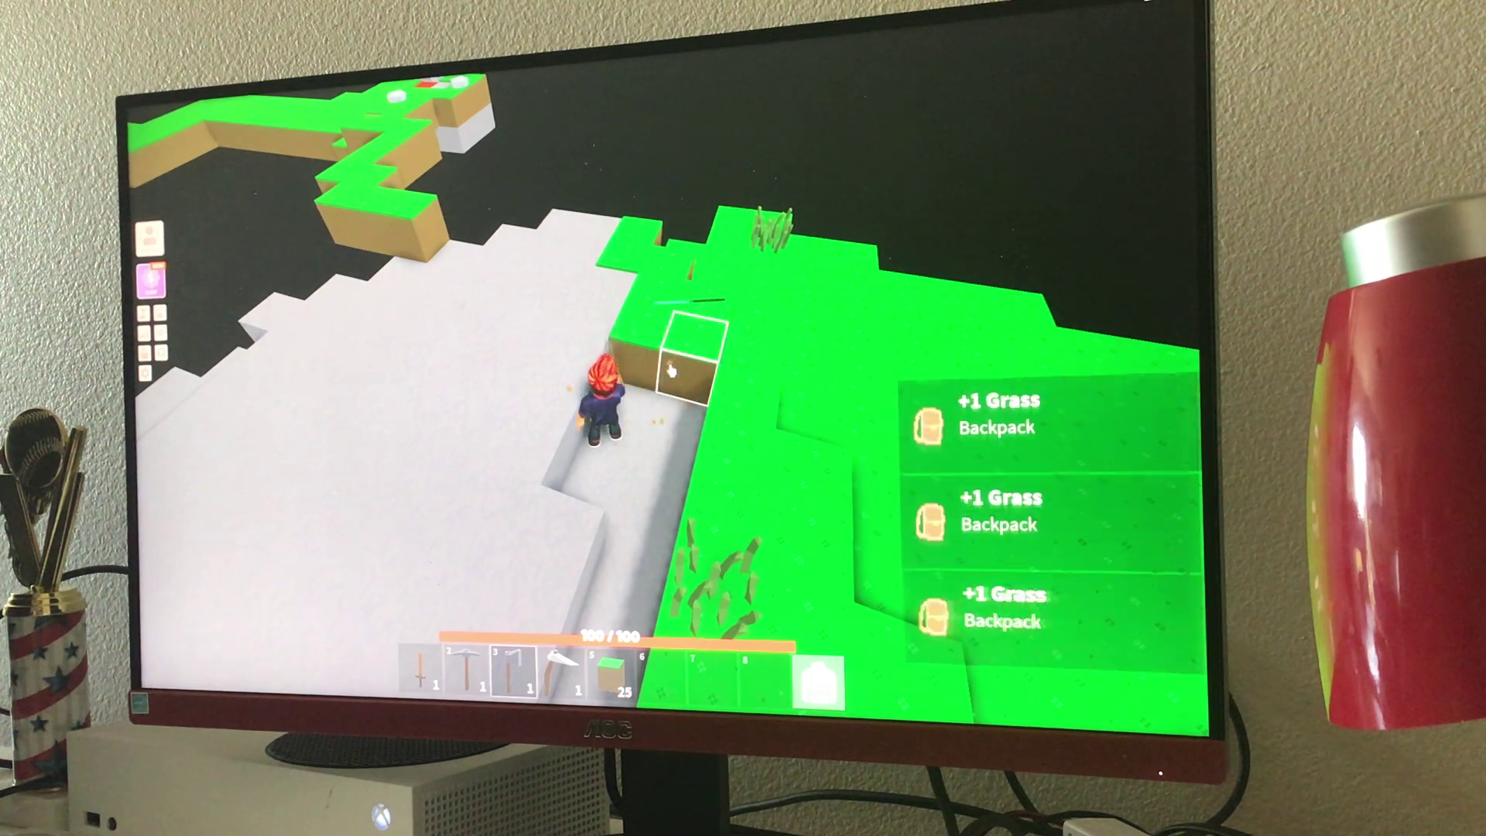
click(669, 369)
click(656, 339)
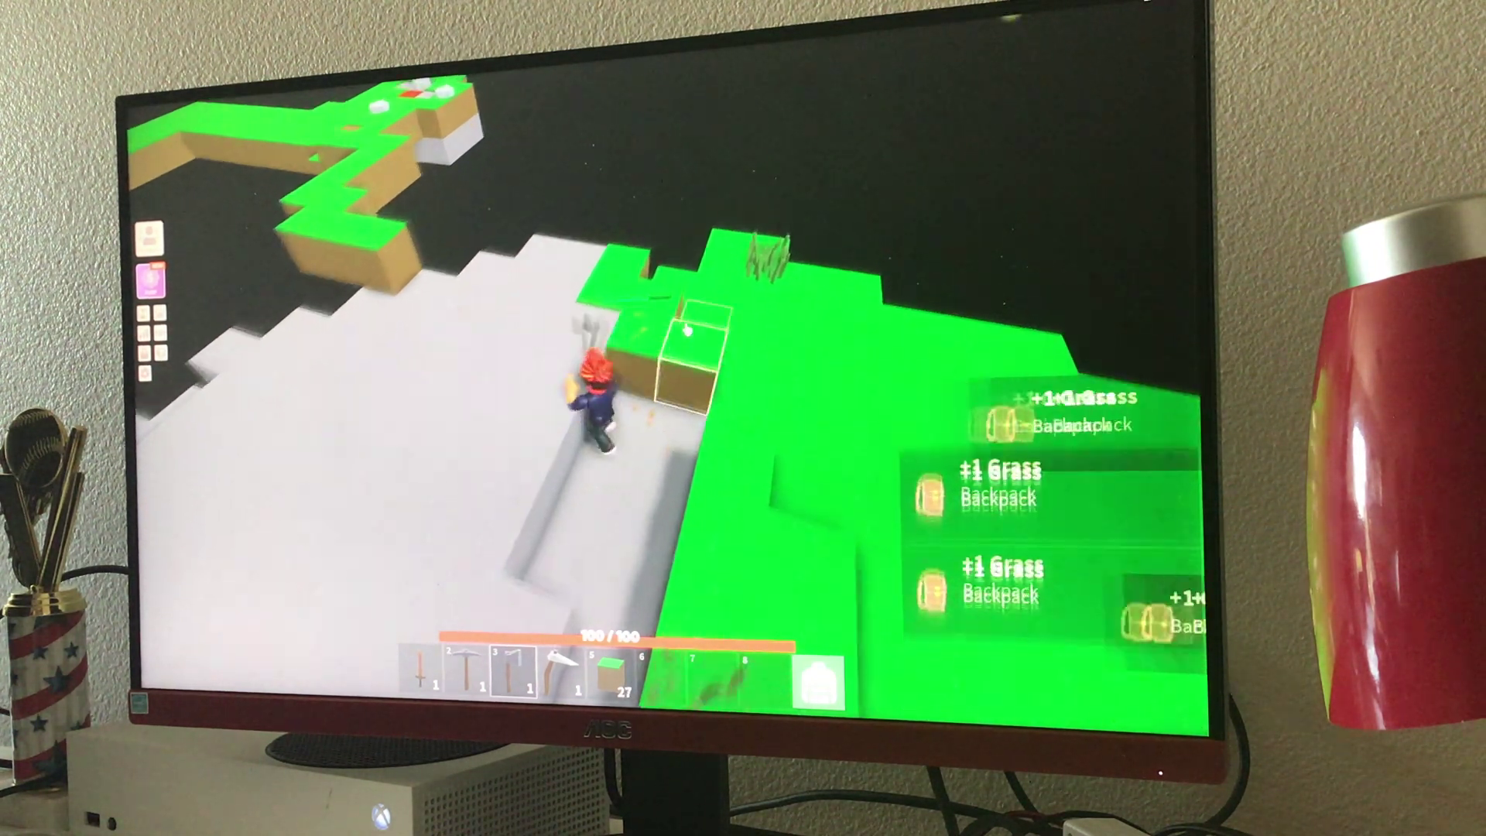
click(687, 405)
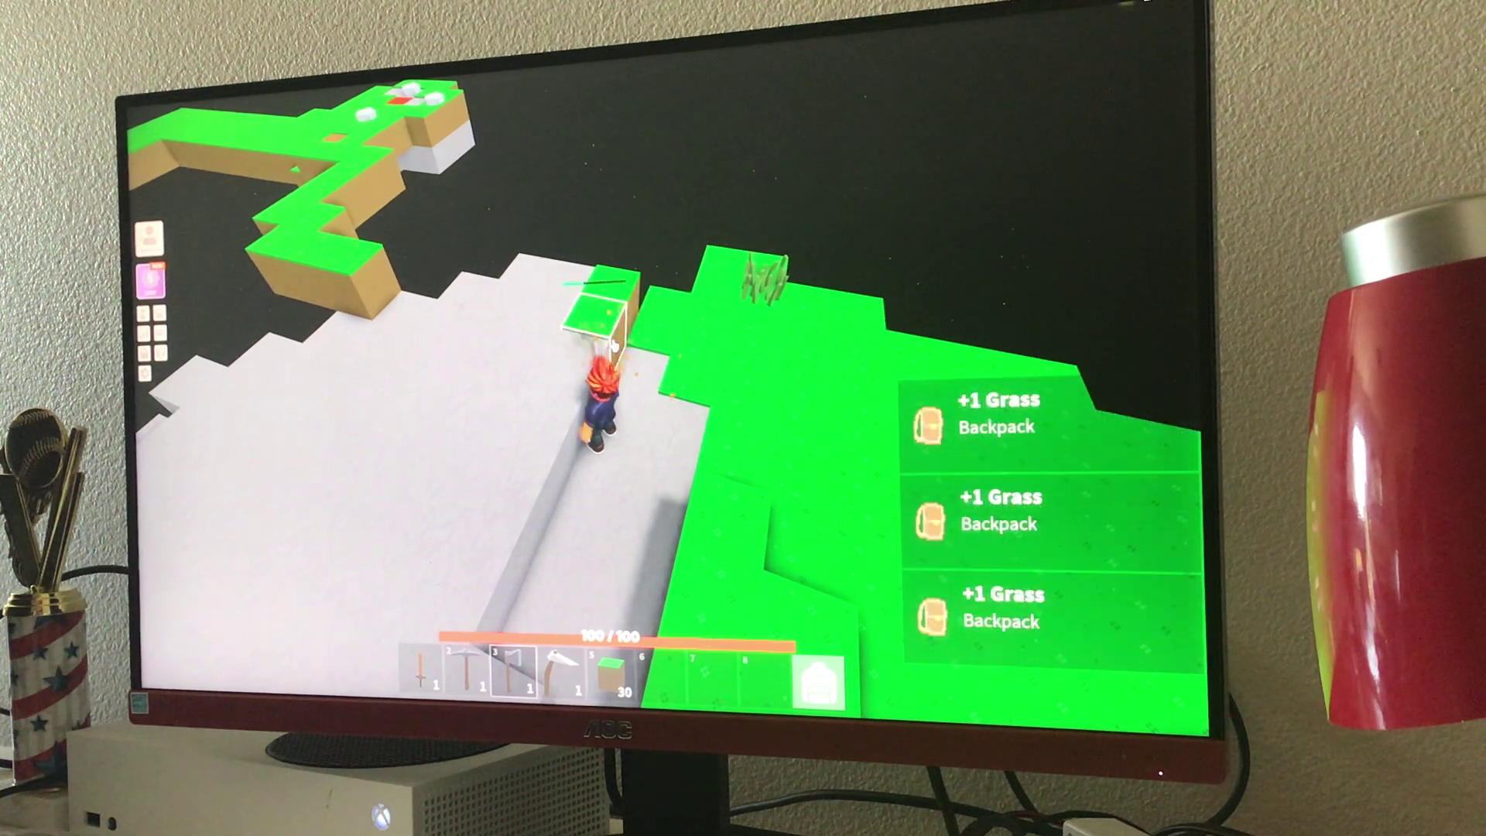
click(613, 343)
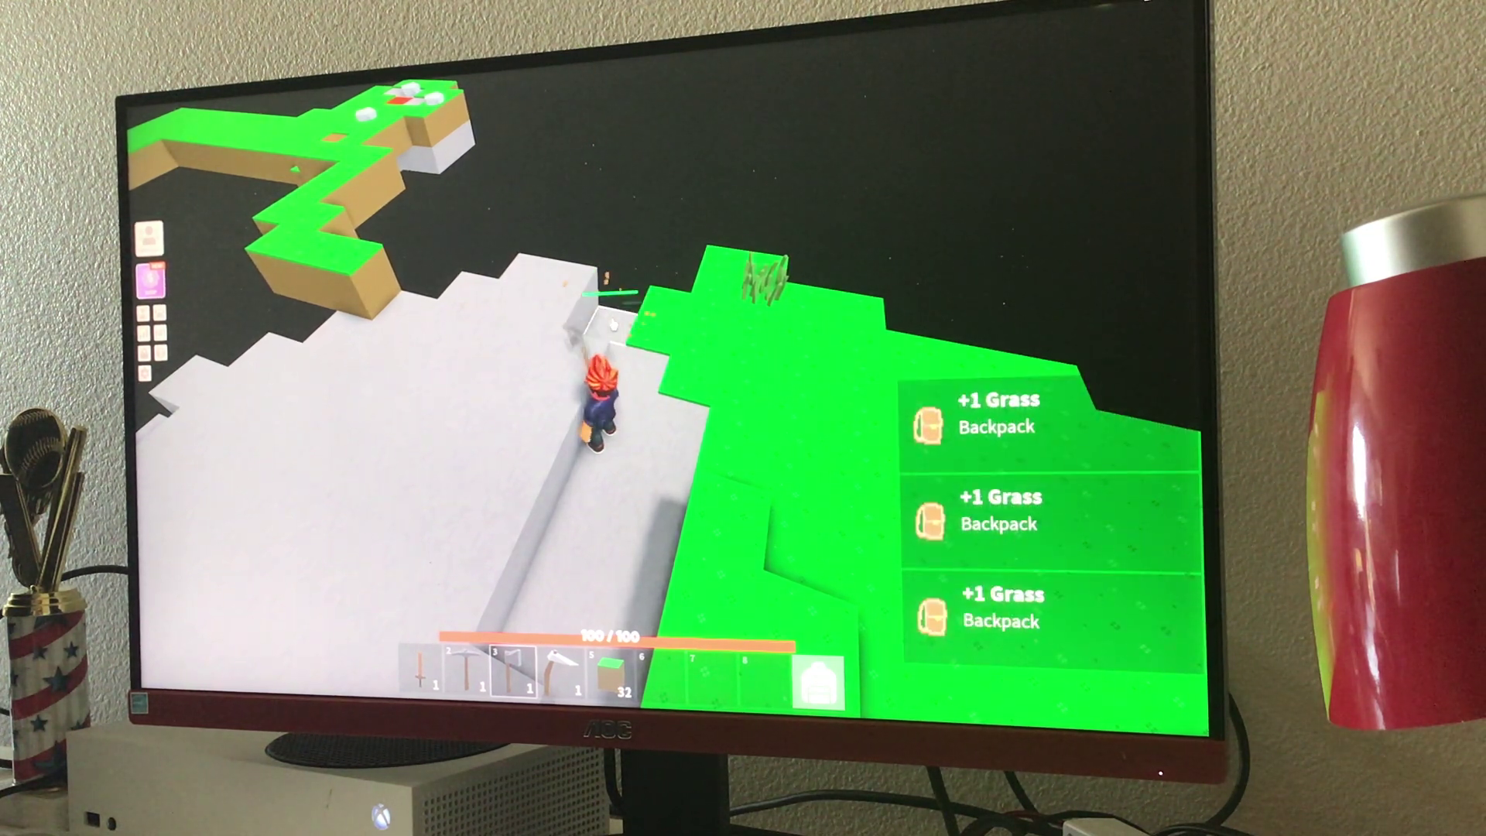
Mine grass blocks, including tall-grass blocks, along the other grass edge.
key(Left)
key(Left)
key(Left)
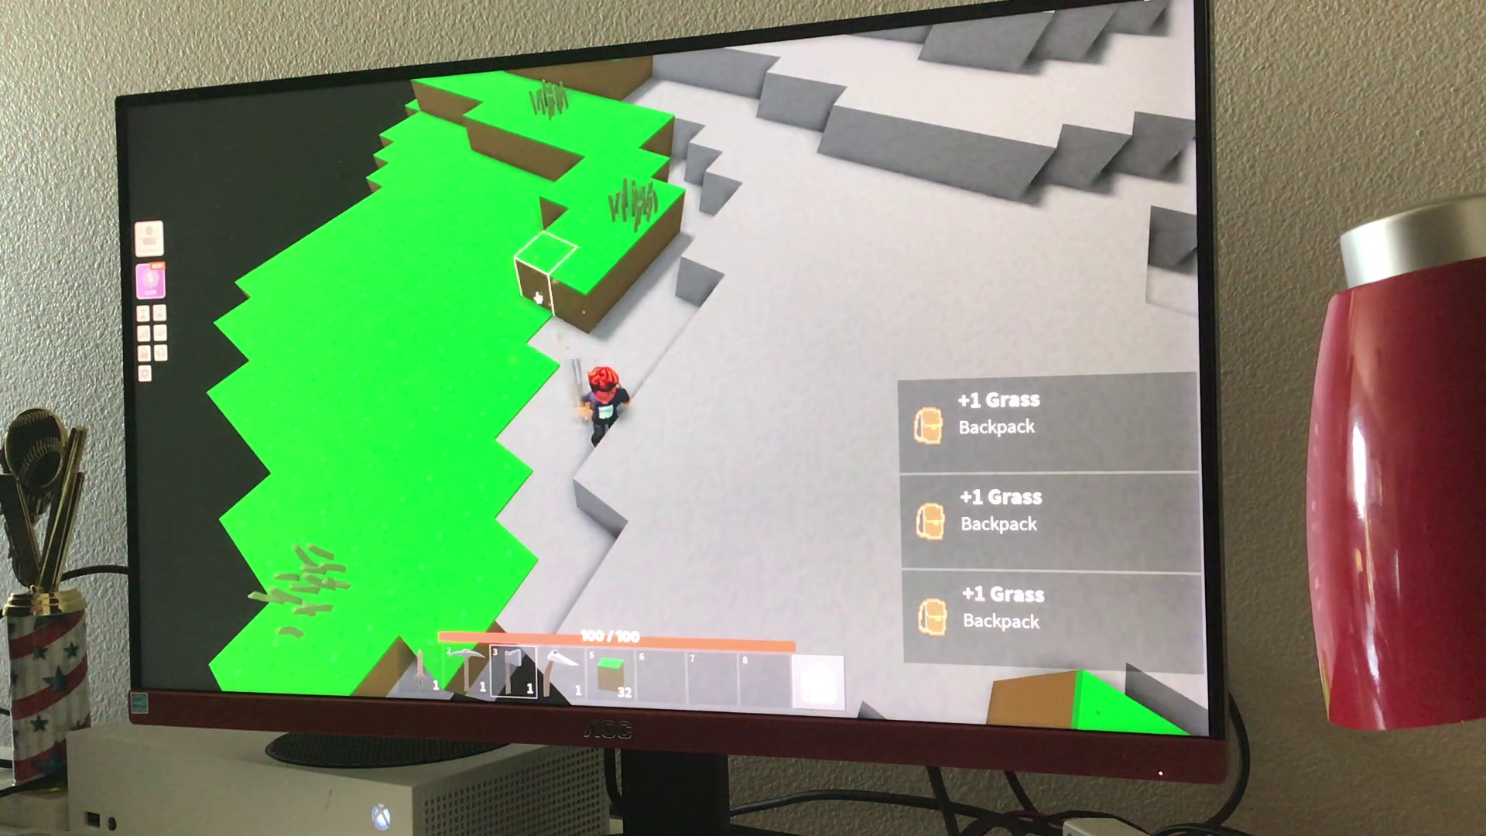
click(538, 297)
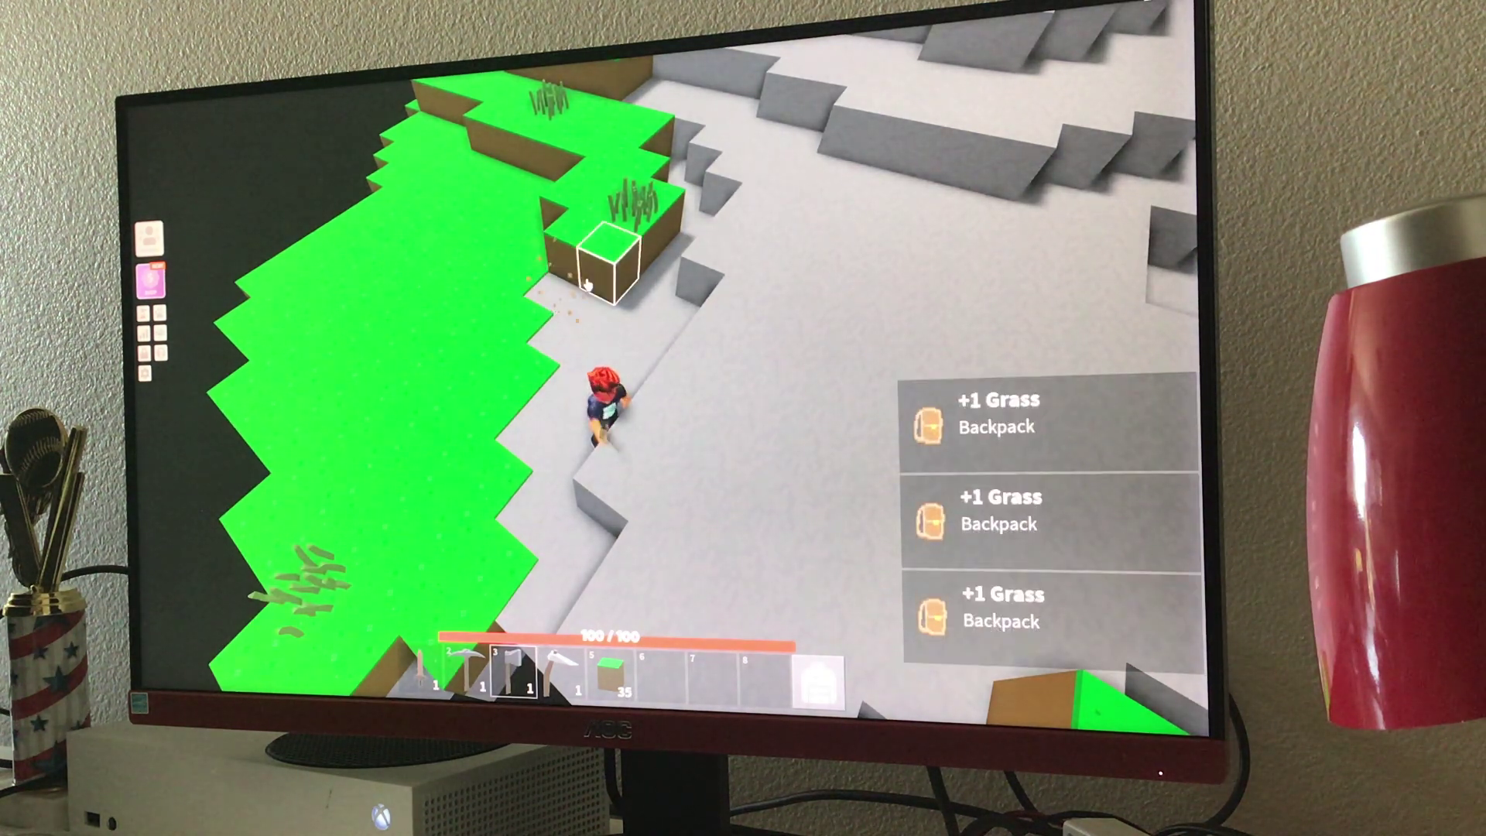
click(588, 287)
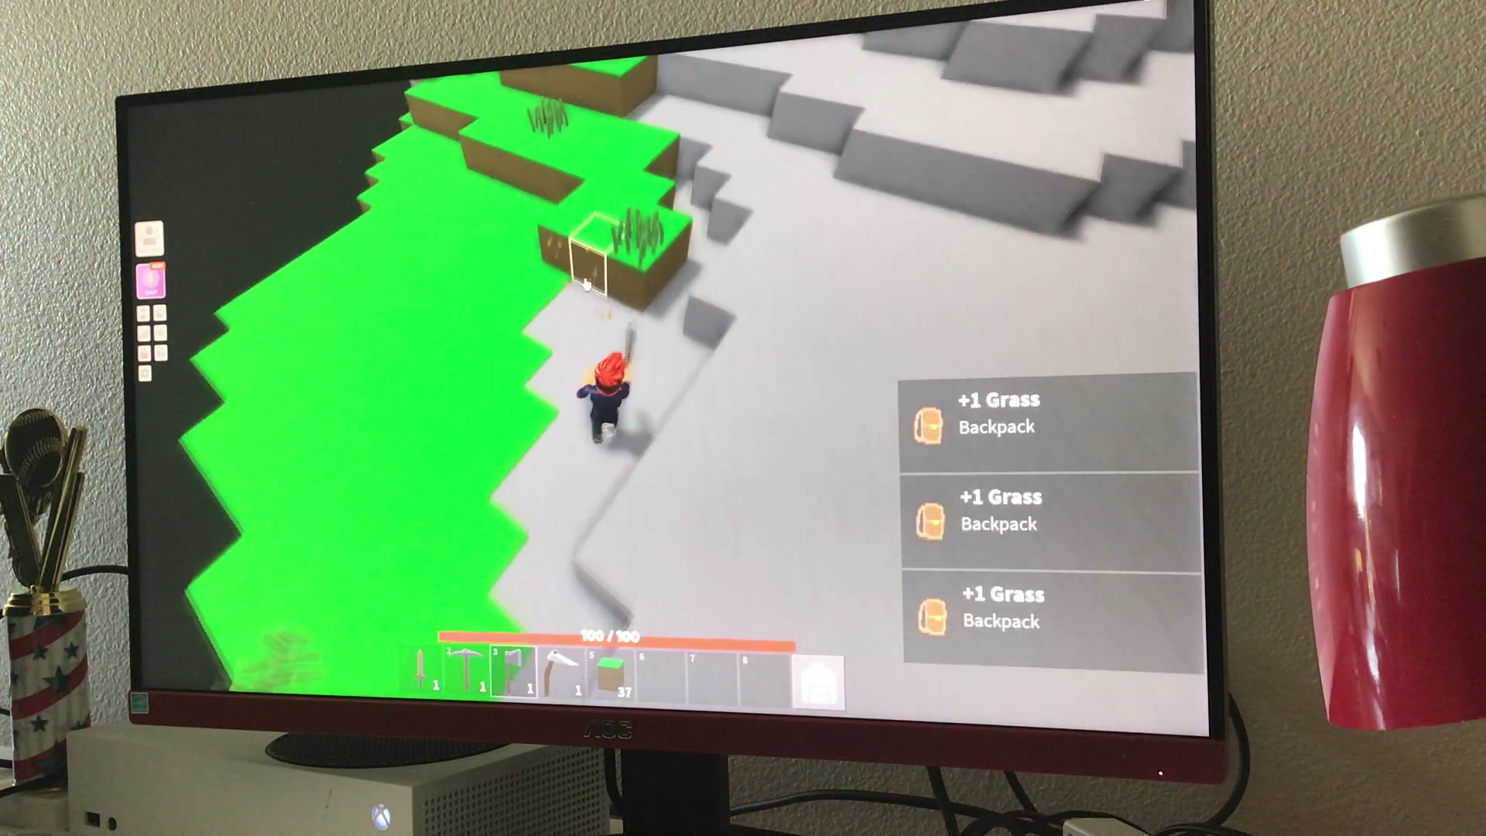
click(587, 285)
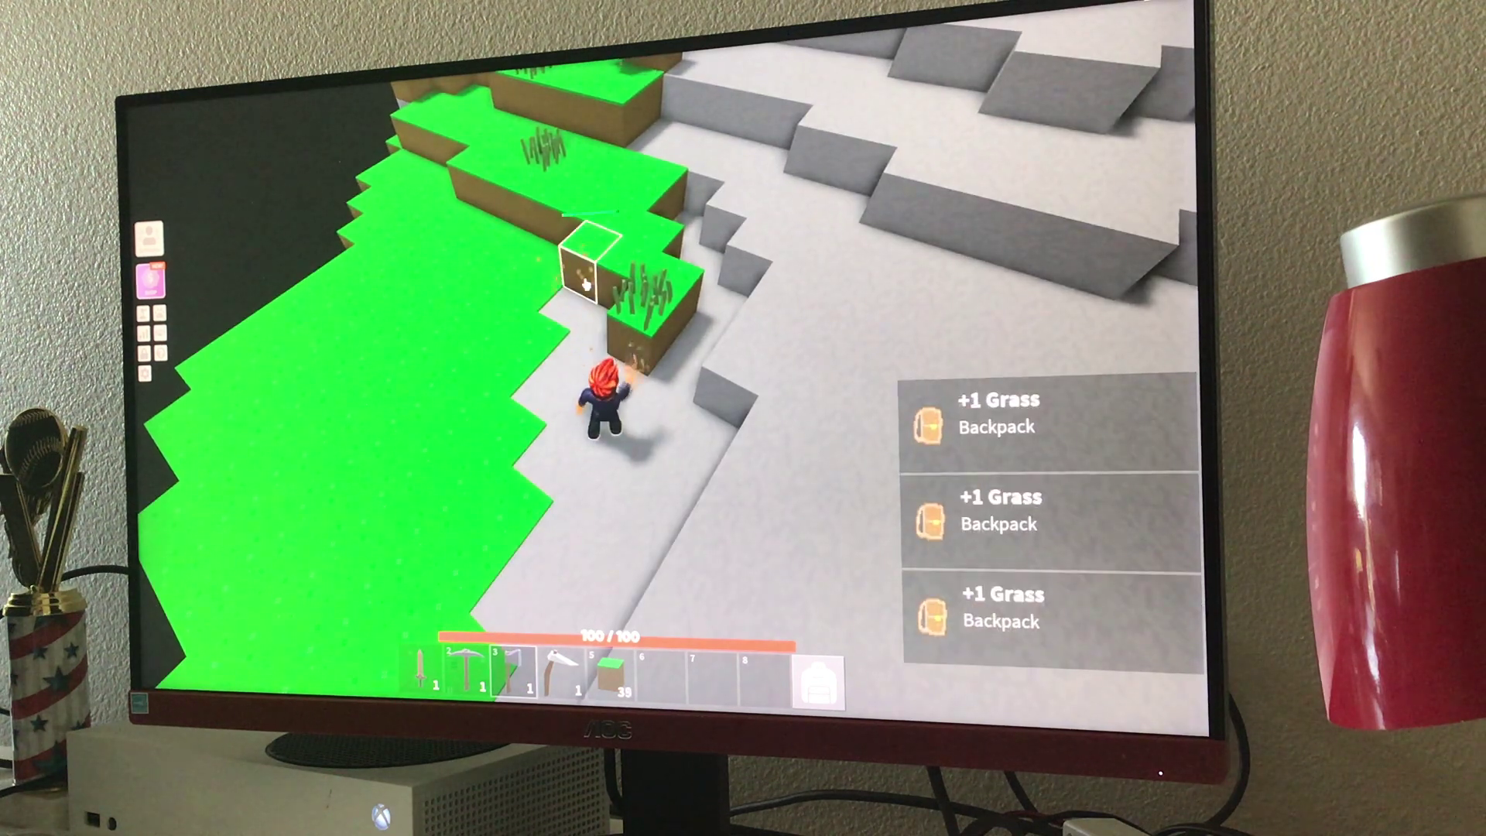
click(587, 285)
click(647, 304)
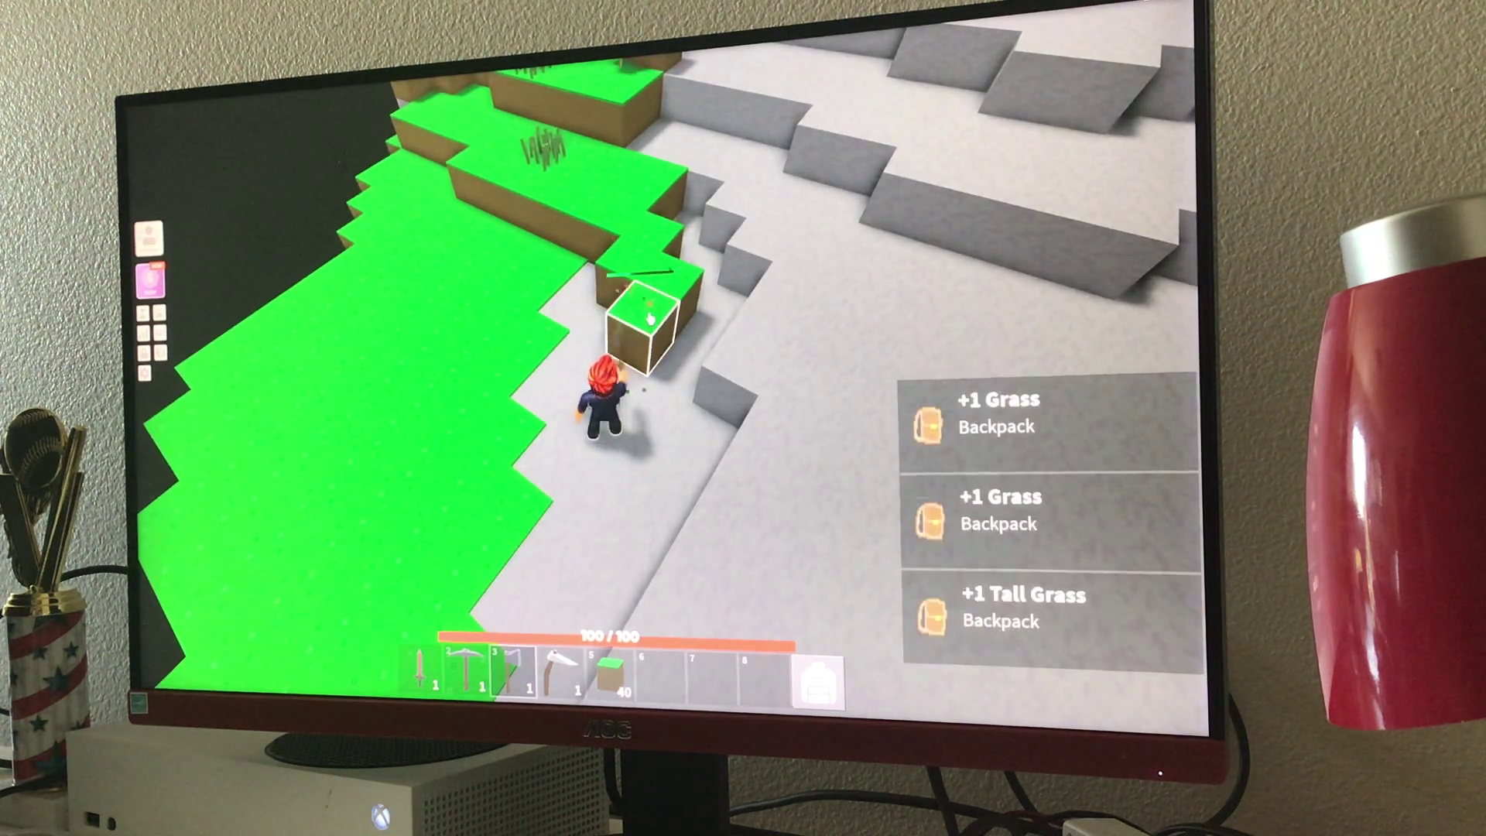
click(703, 322)
click(641, 291)
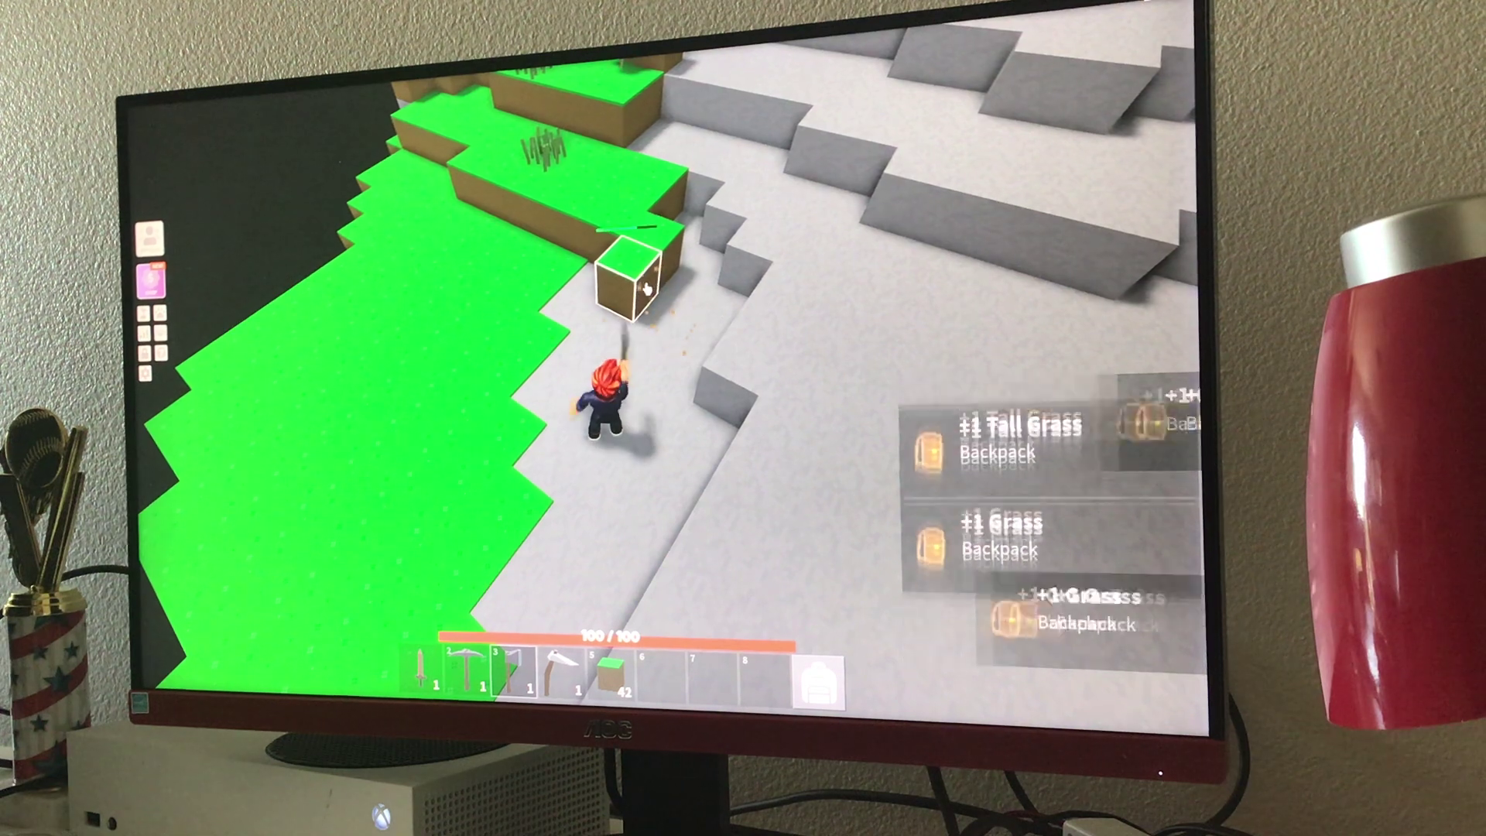
click(645, 290)
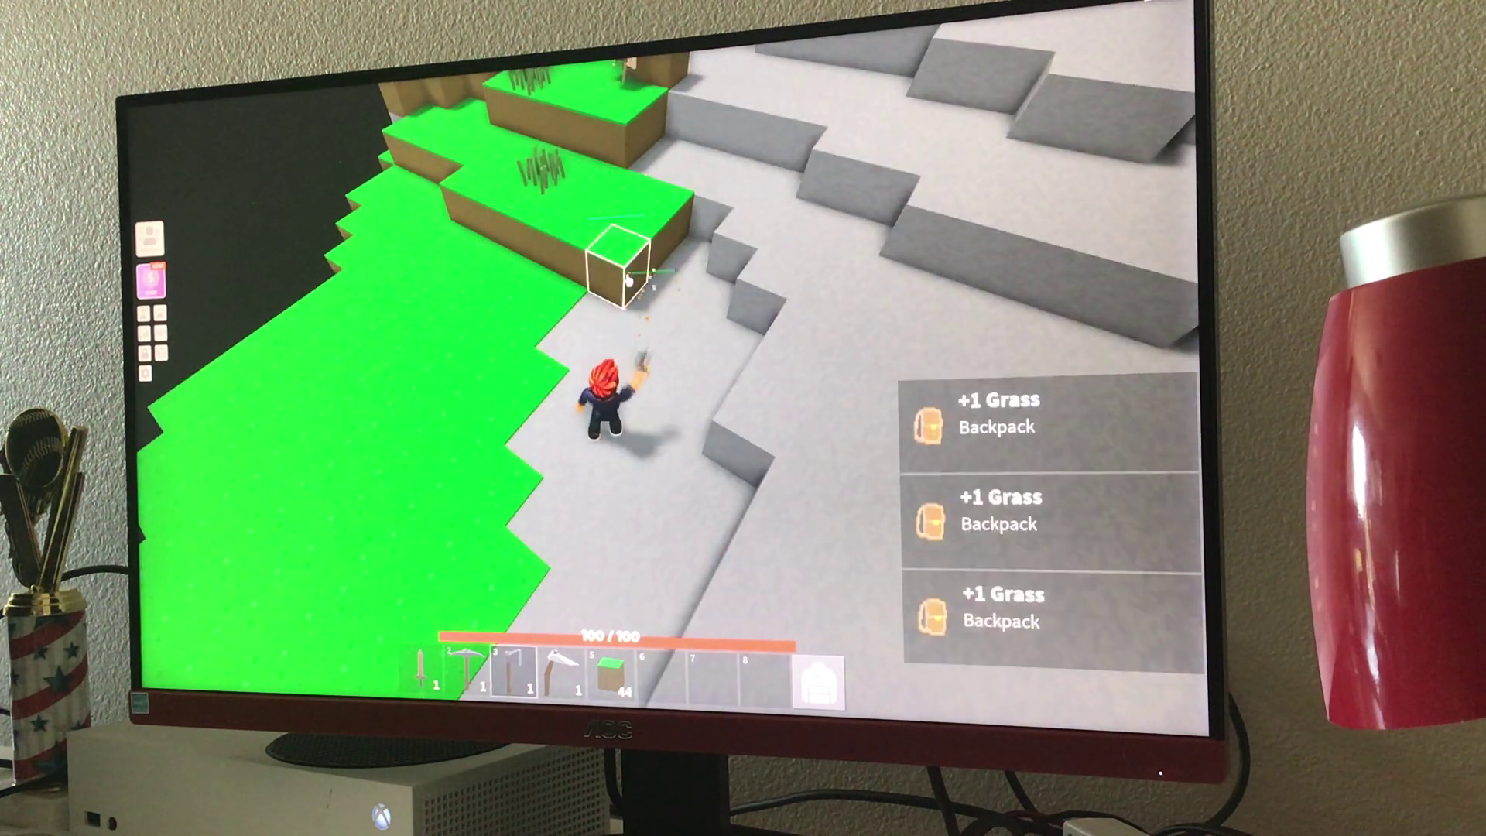
click(628, 279)
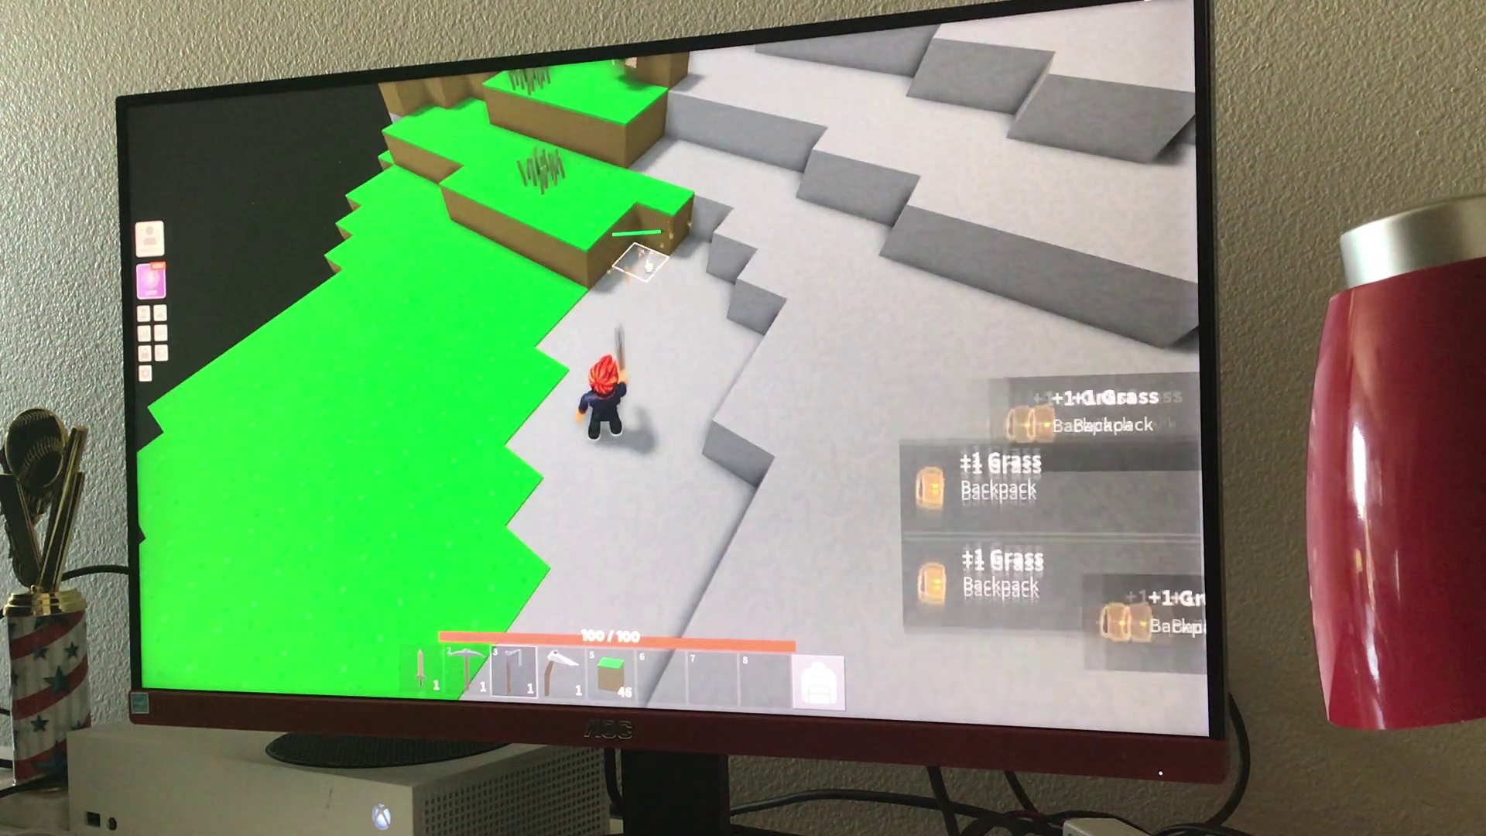
Mine grass blocks up the slope and on the step, raising grass to 58.
click(650, 250)
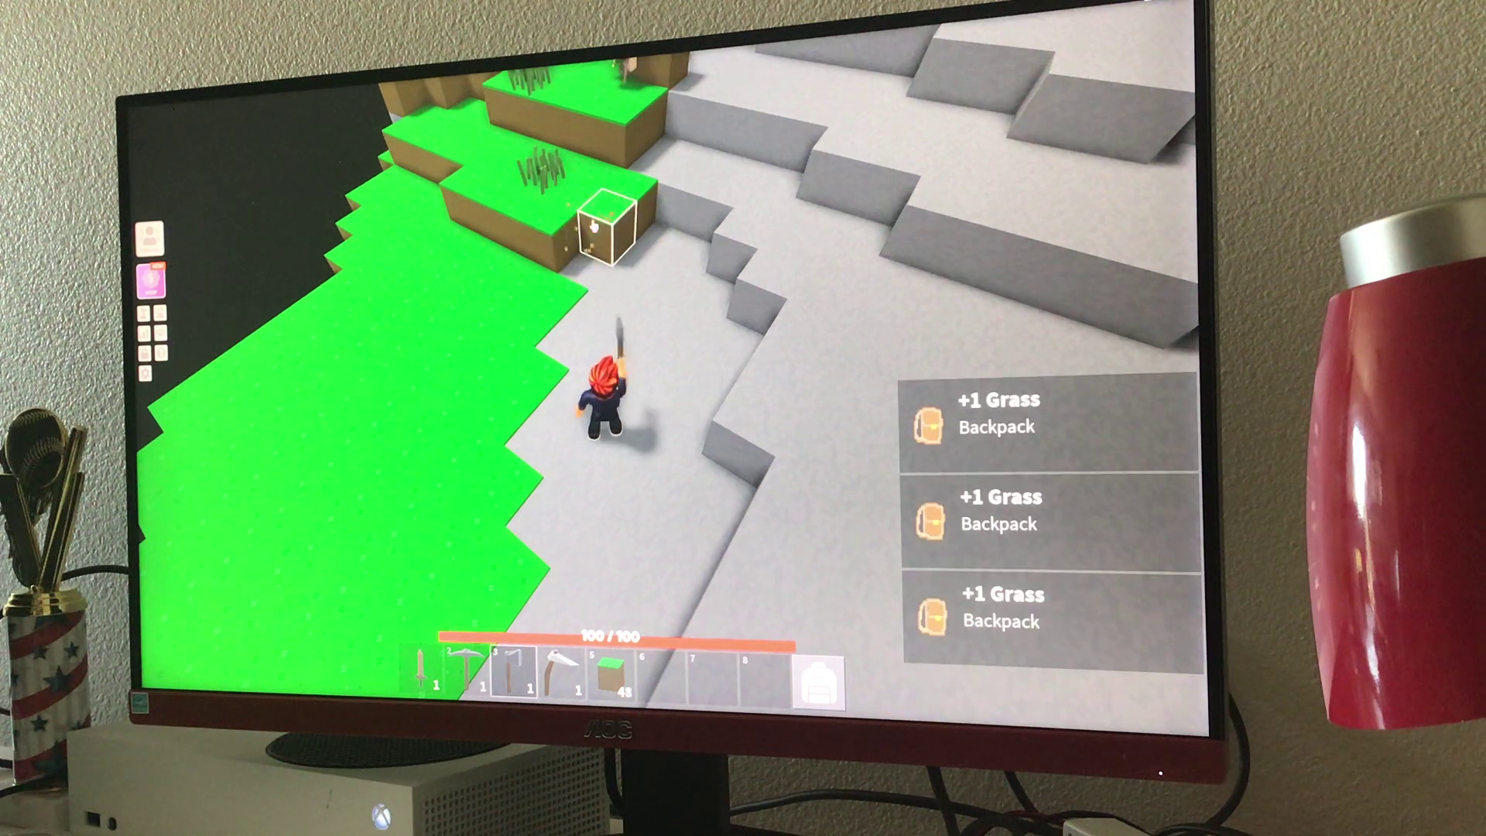
click(592, 224)
click(593, 224)
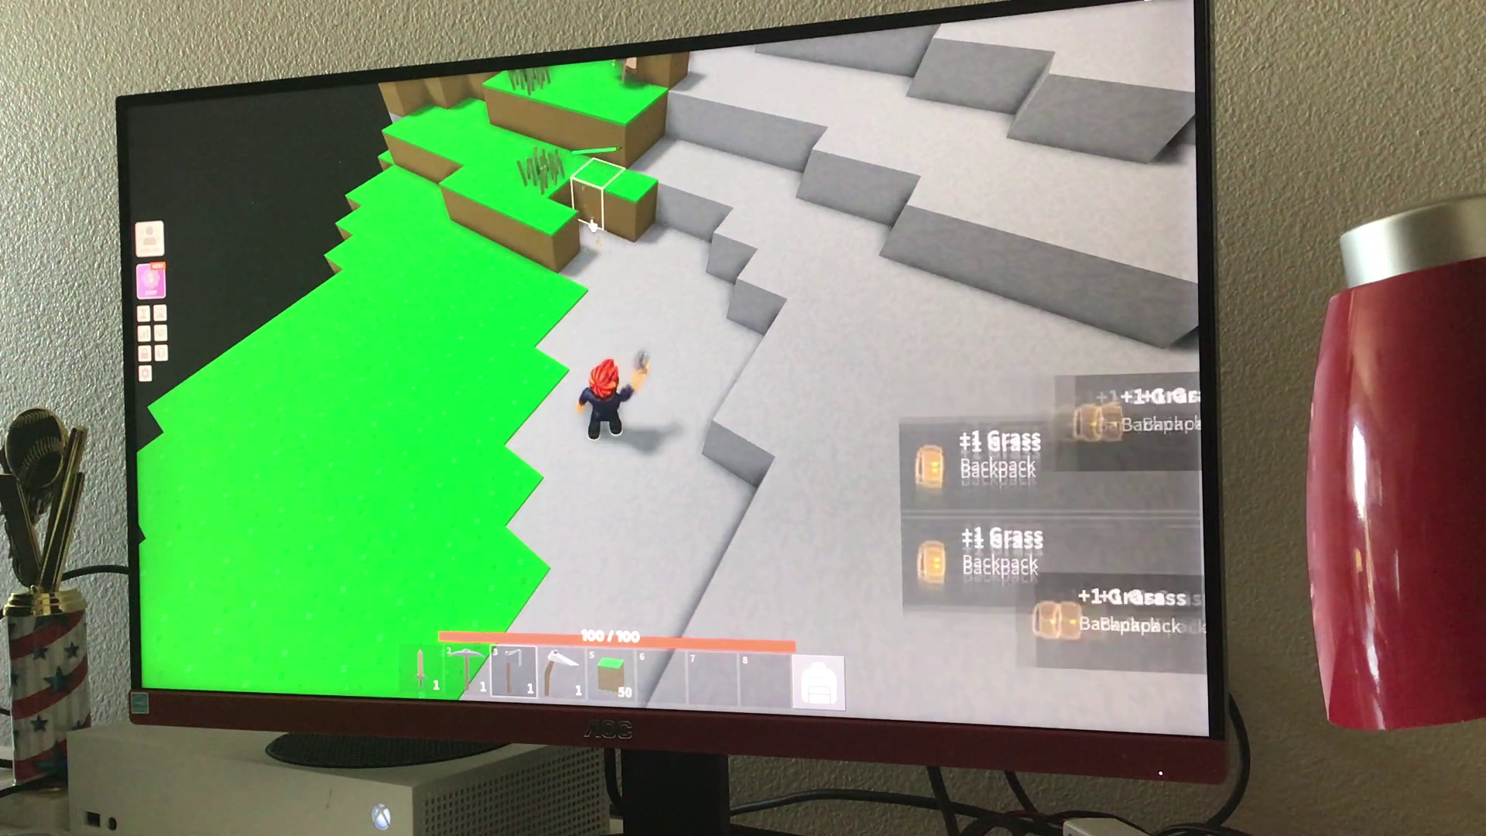
click(598, 224)
click(601, 223)
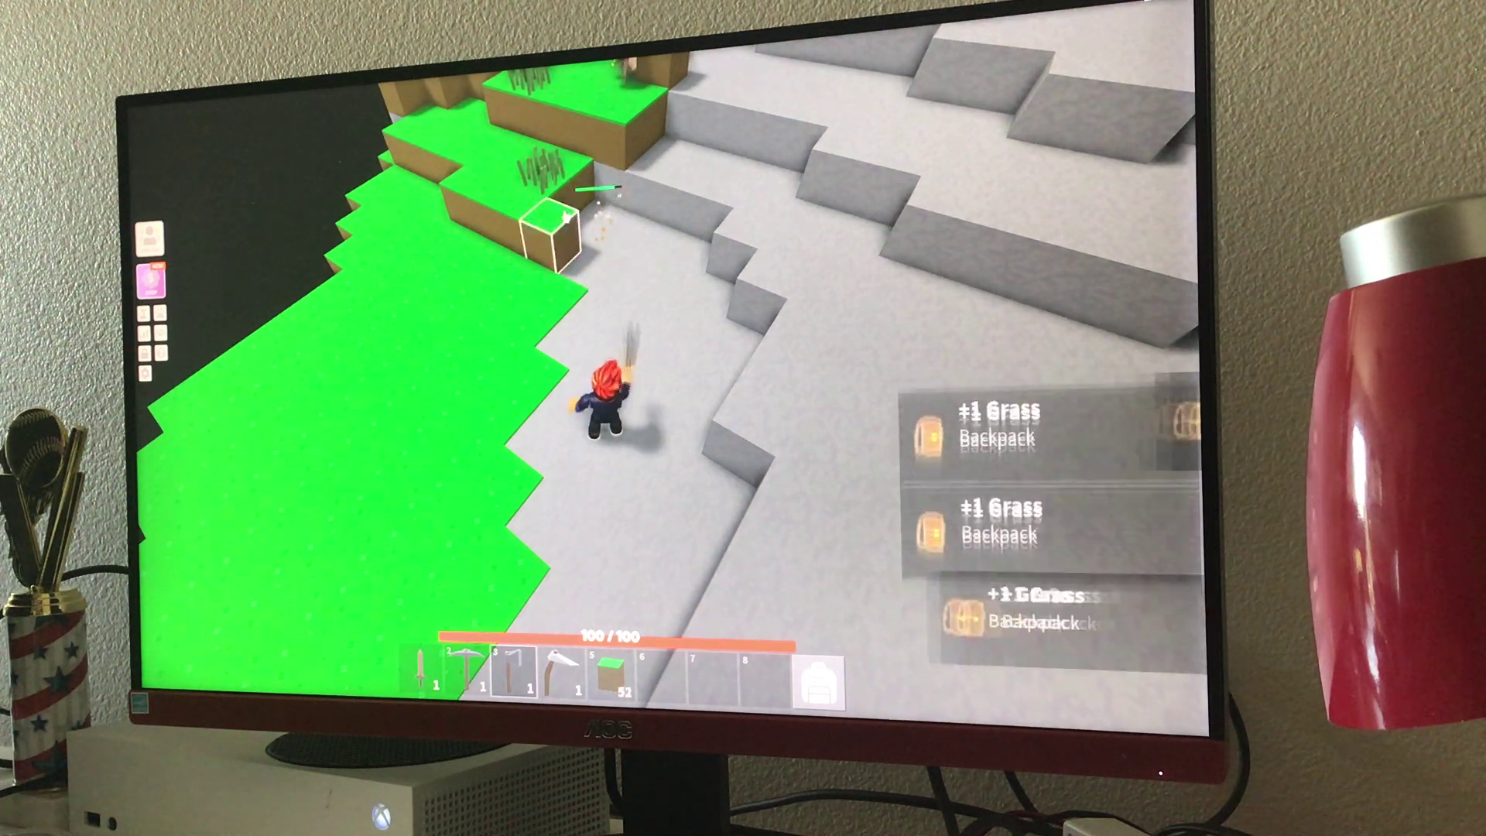
click(565, 214)
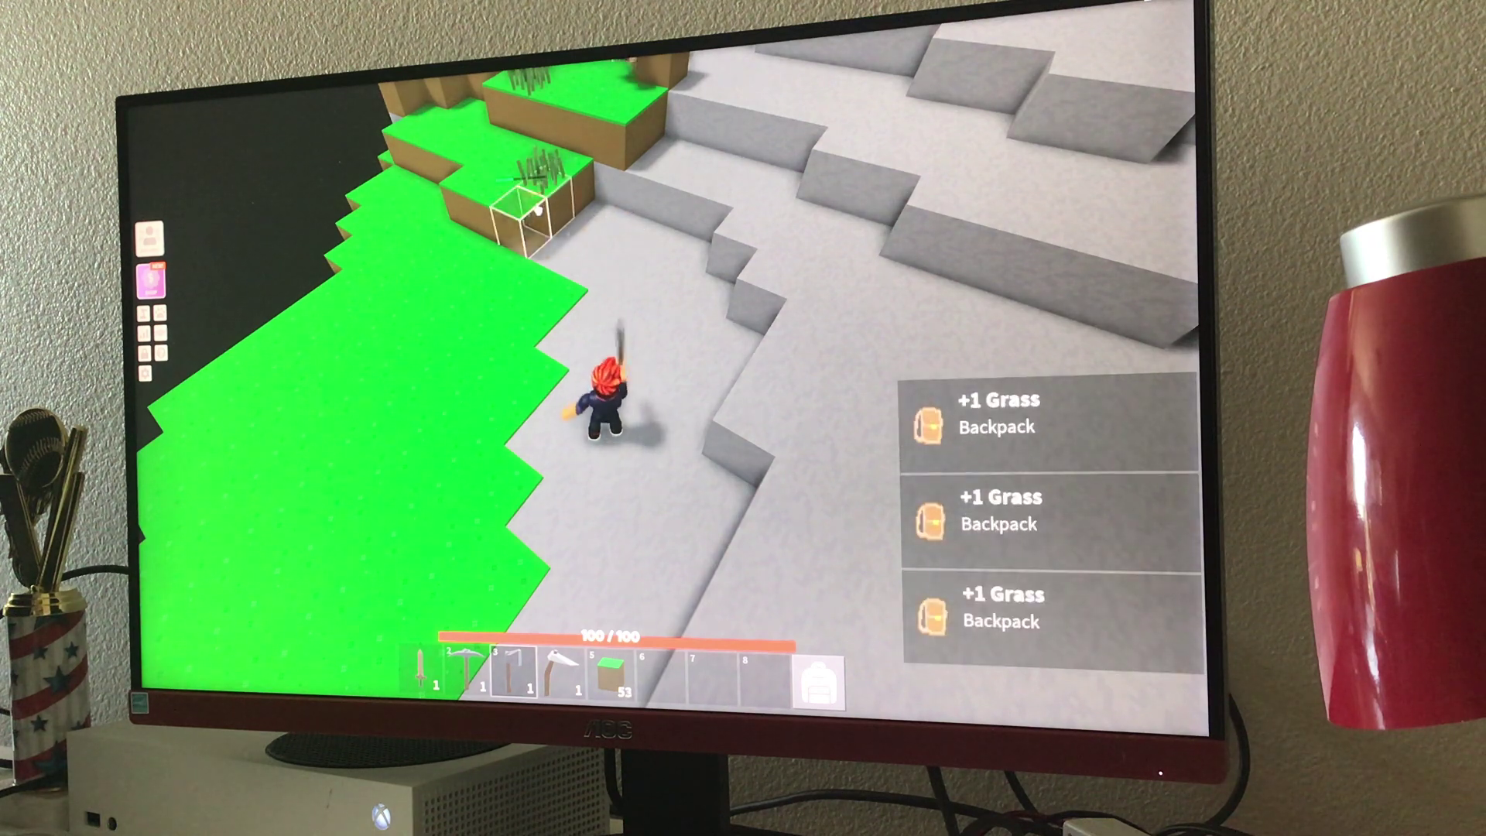
click(536, 208)
click(535, 208)
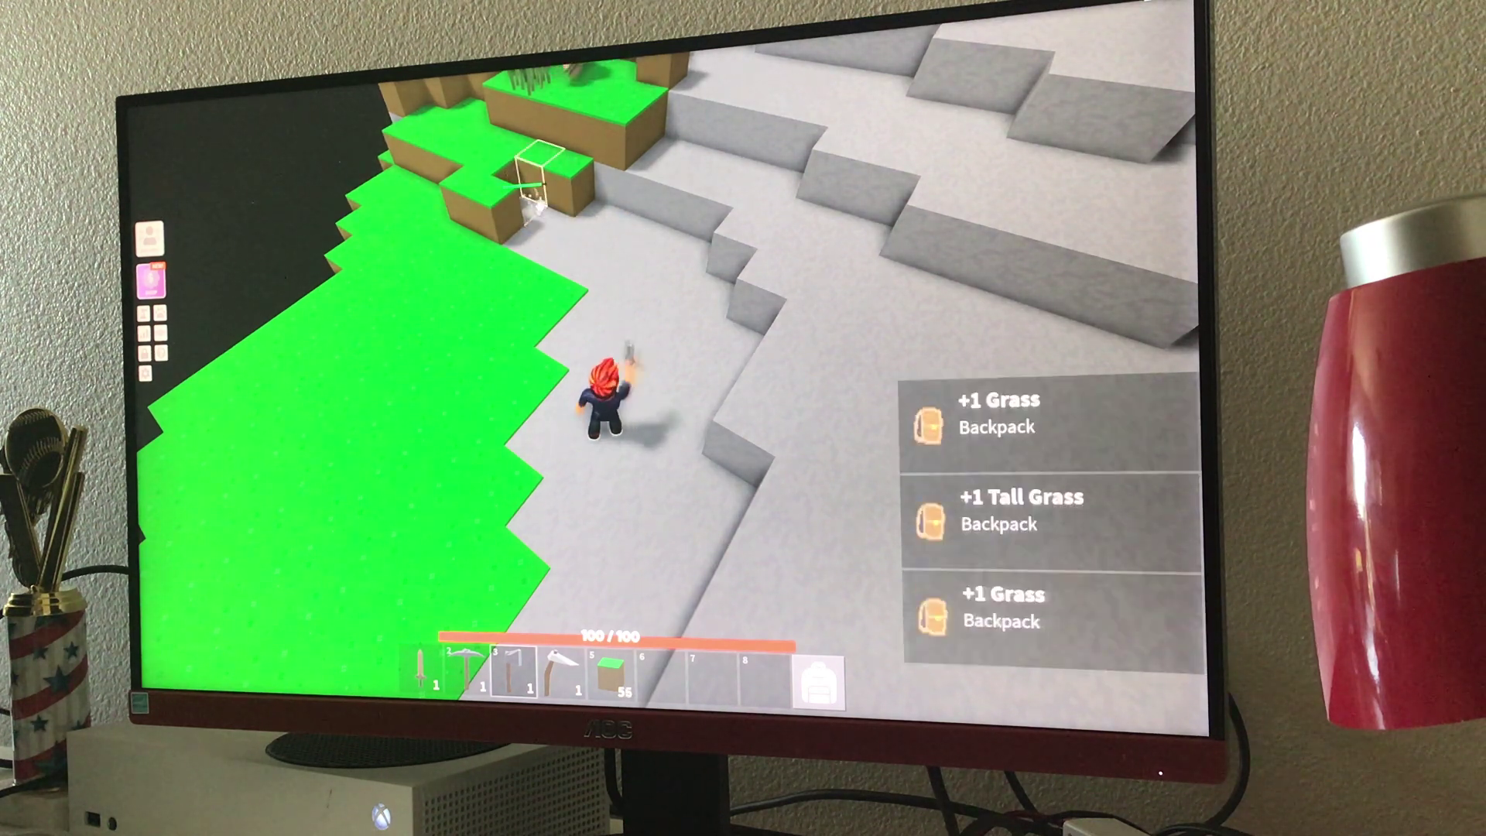
click(546, 195)
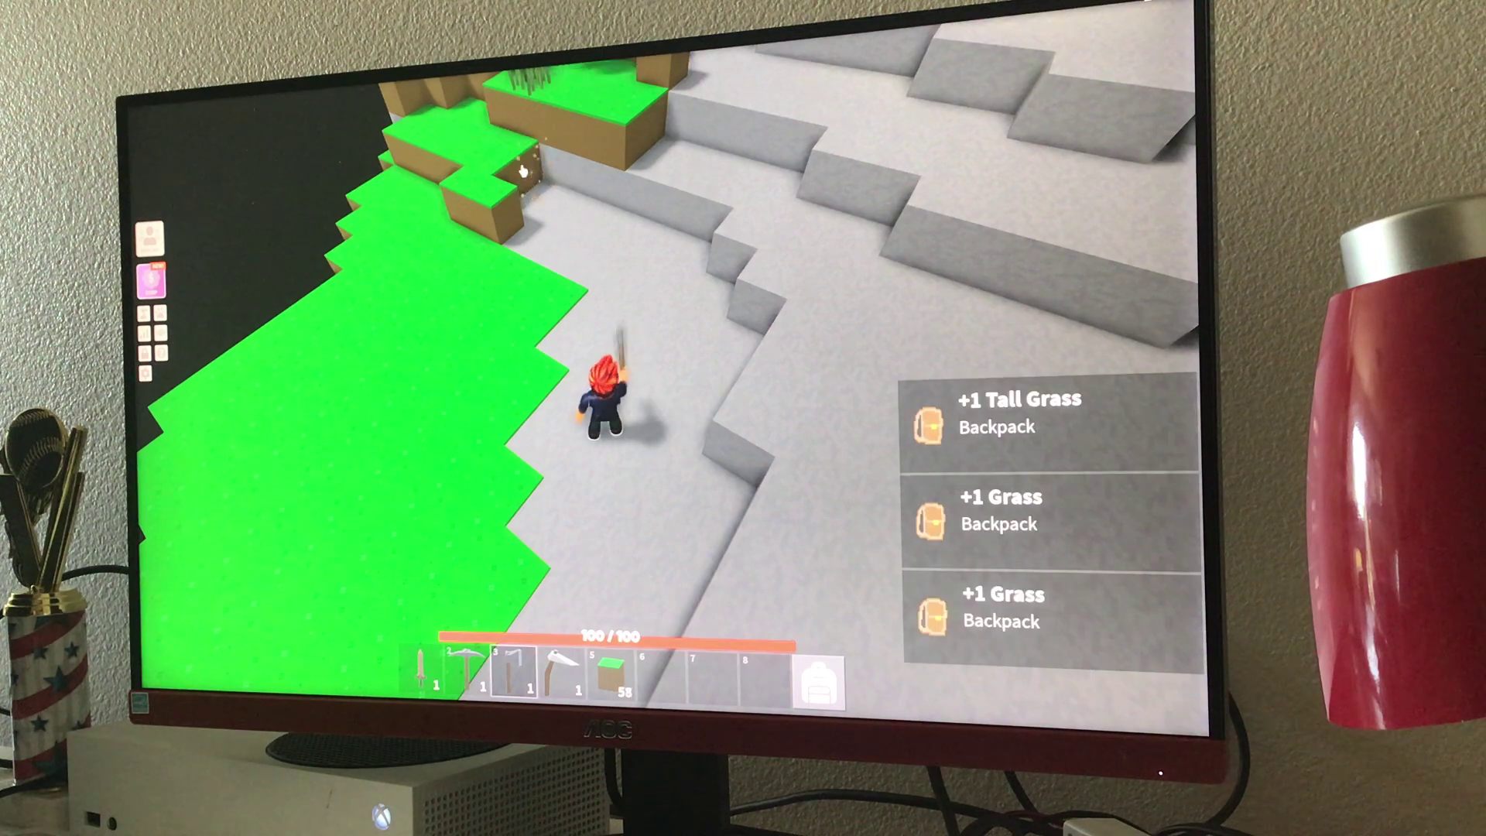
click(546, 194)
key(w)
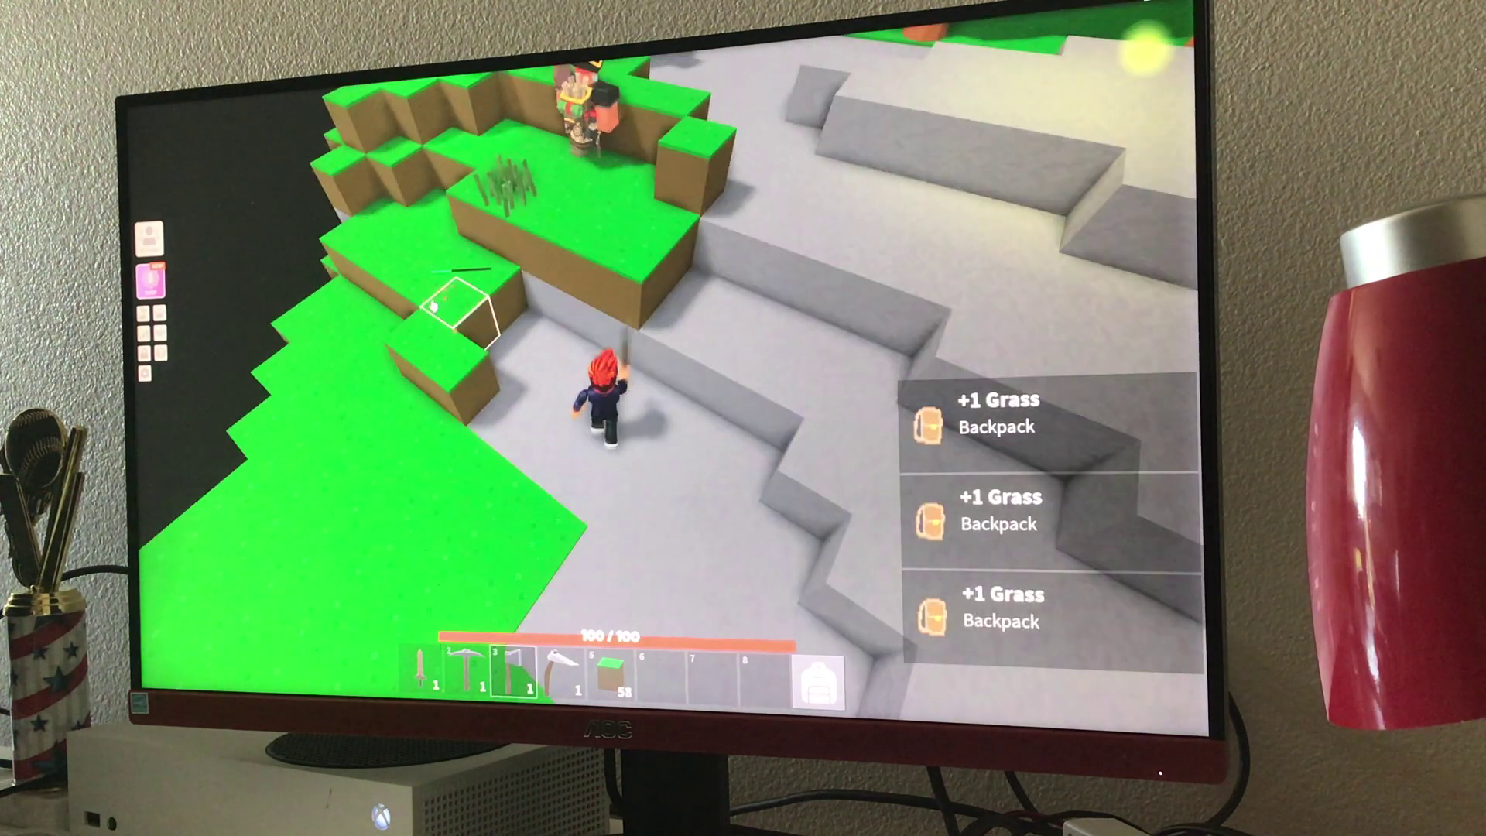
Finish mining the outlined grass block at the edge.
click(422, 336)
click(423, 340)
click(455, 364)
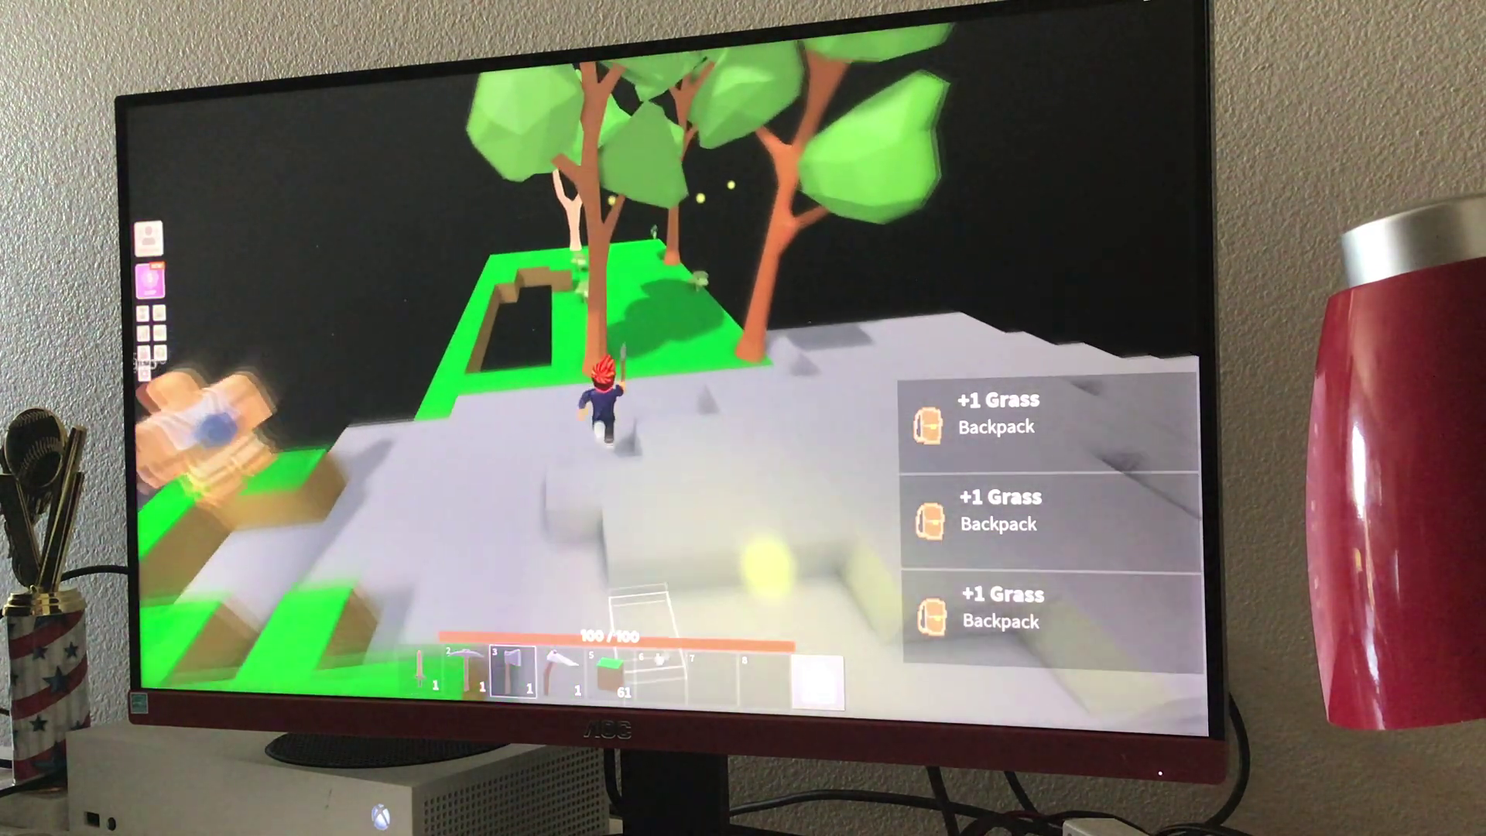
Equip Grass from slot 5, place two blocks on the island edge, and approach the trench.
key(5)
click(409, 432)
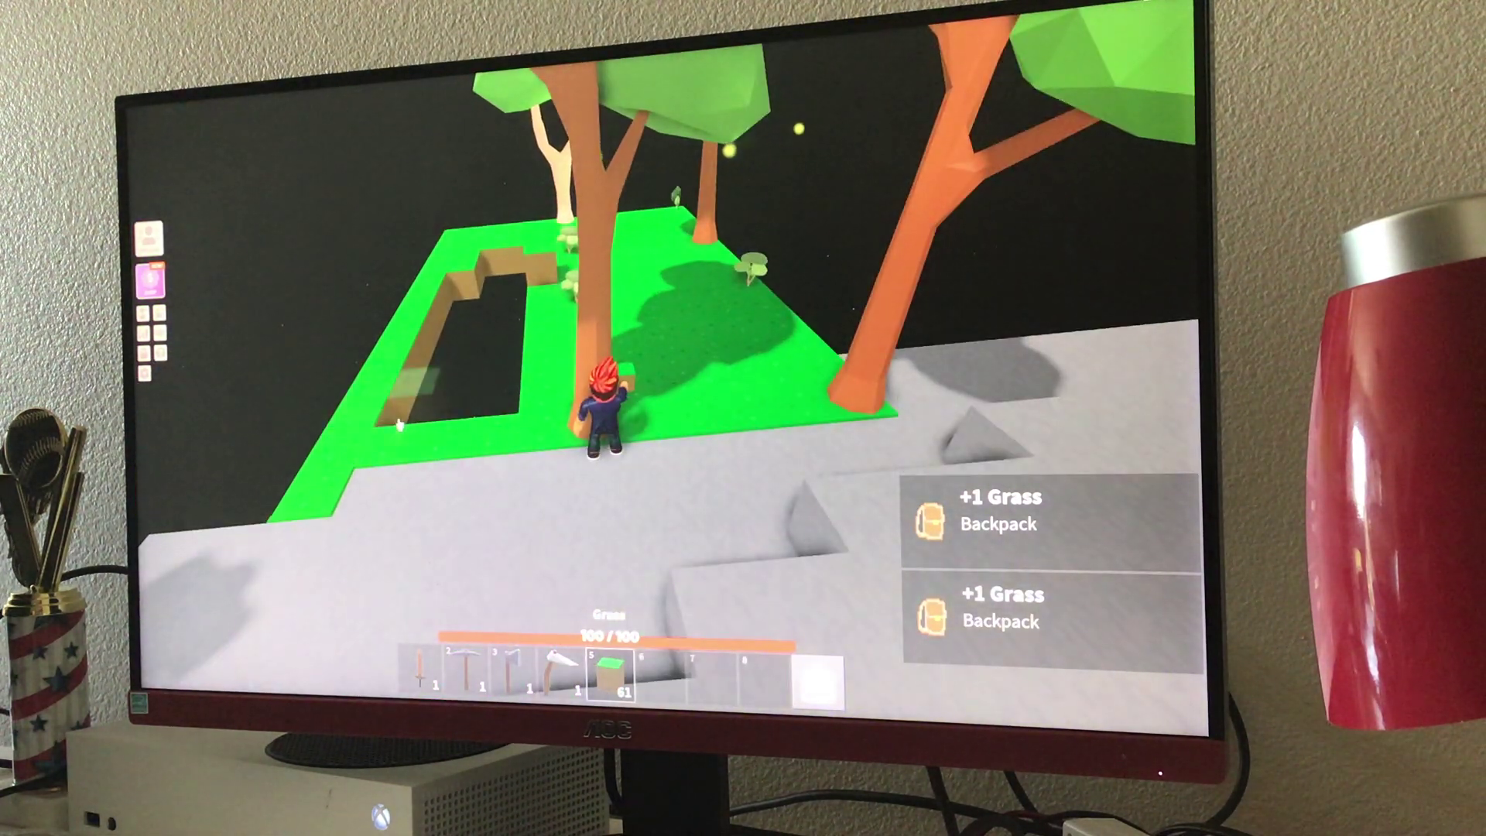
click(413, 389)
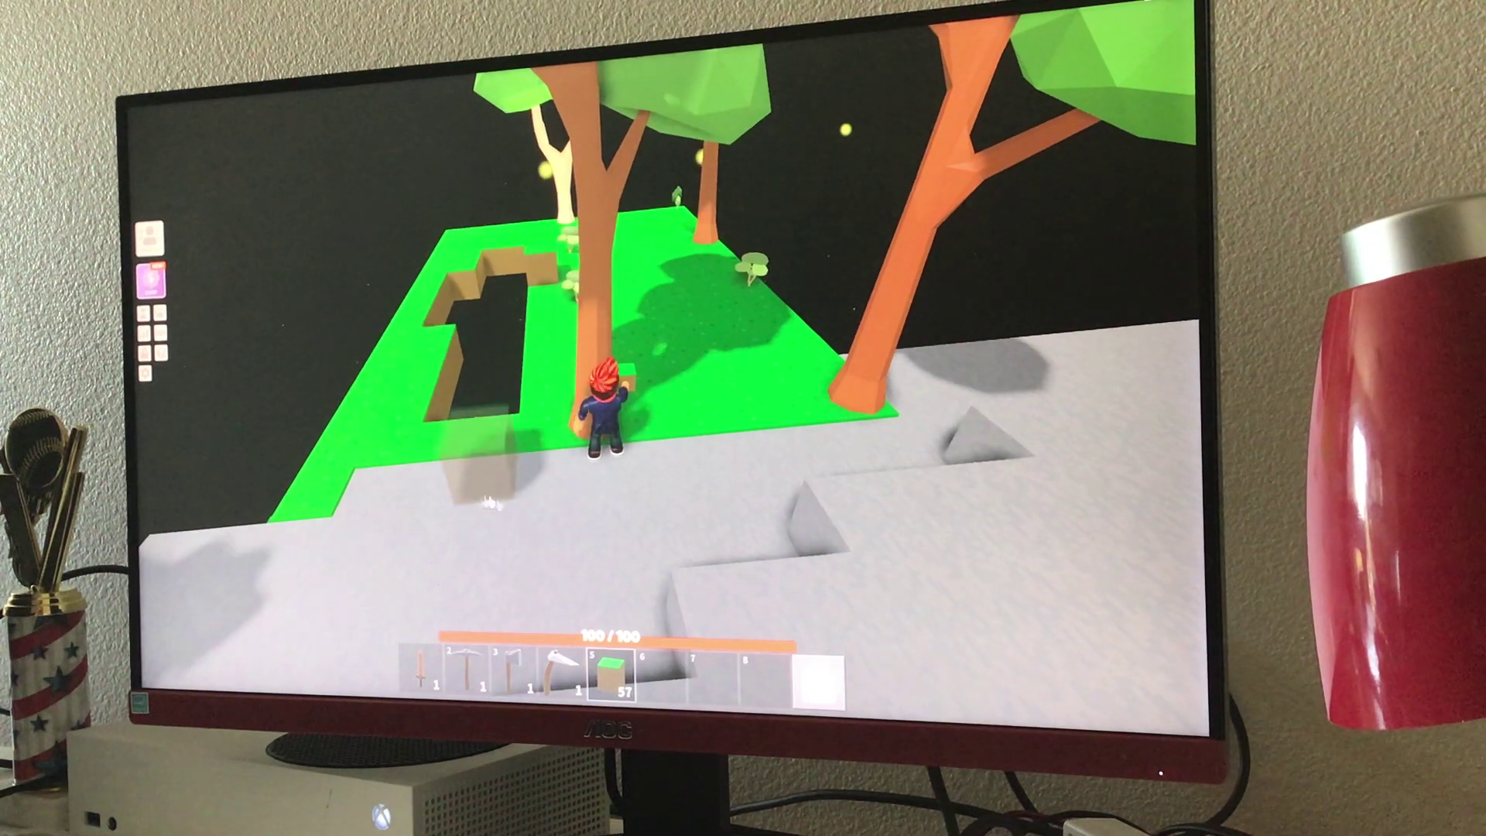
key(a)
key(w)
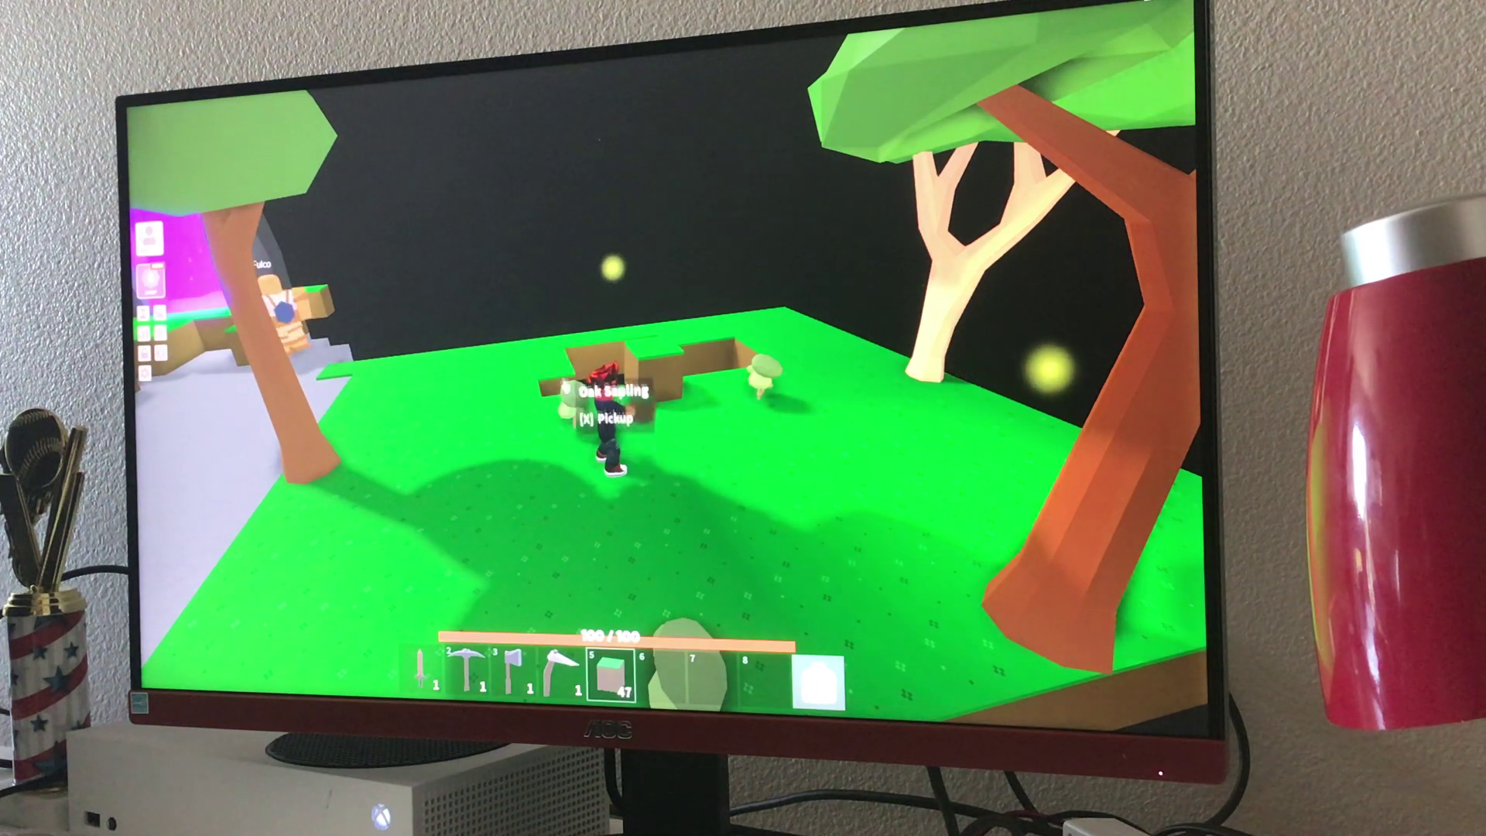
Place seven grass blocks into the trench until the last gap closes, leaving 33 grass.
click(554, 388)
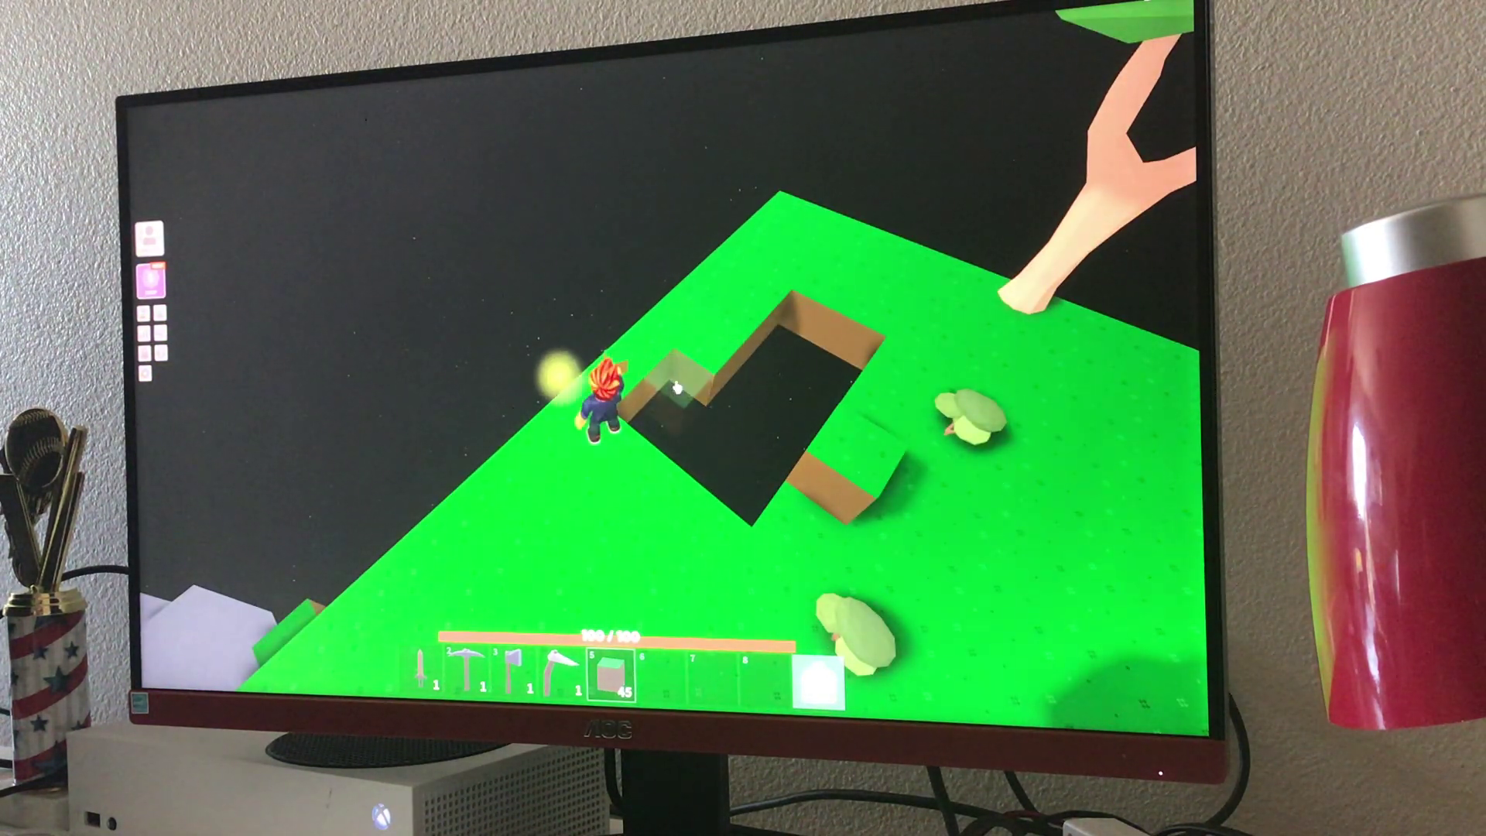
click(803, 313)
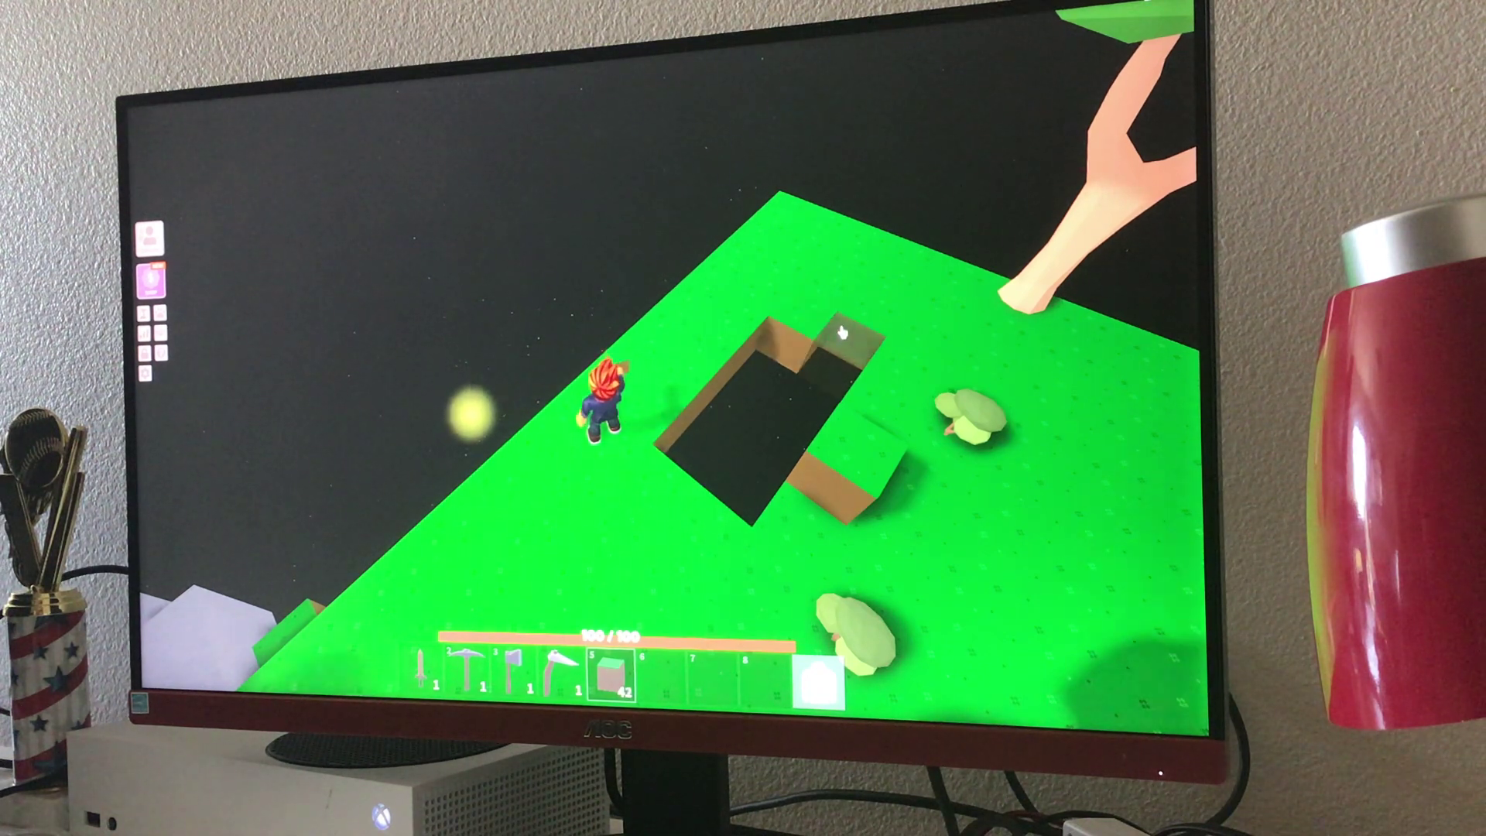
click(802, 343)
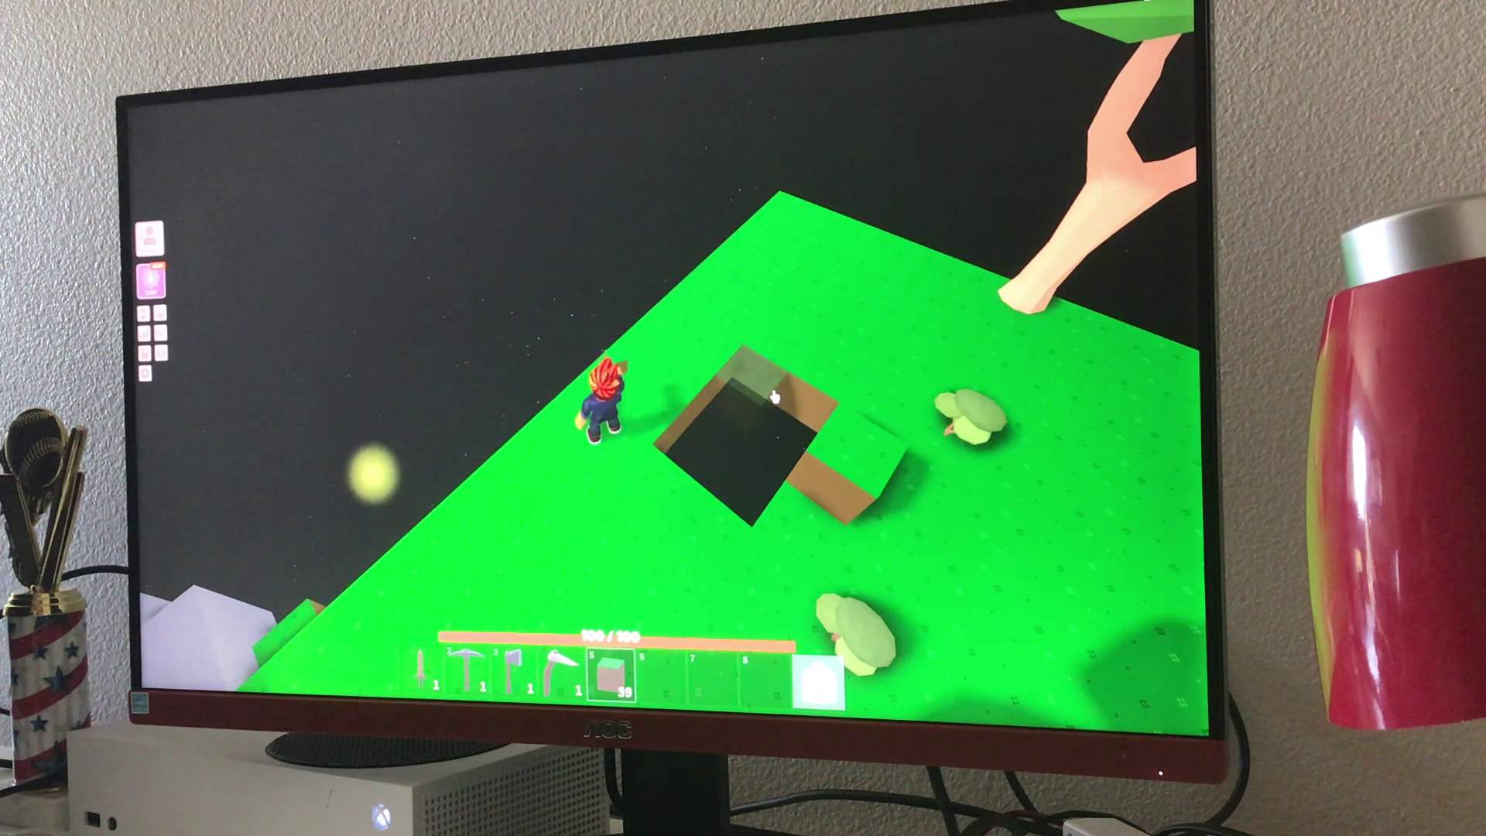
click(809, 409)
click(744, 418)
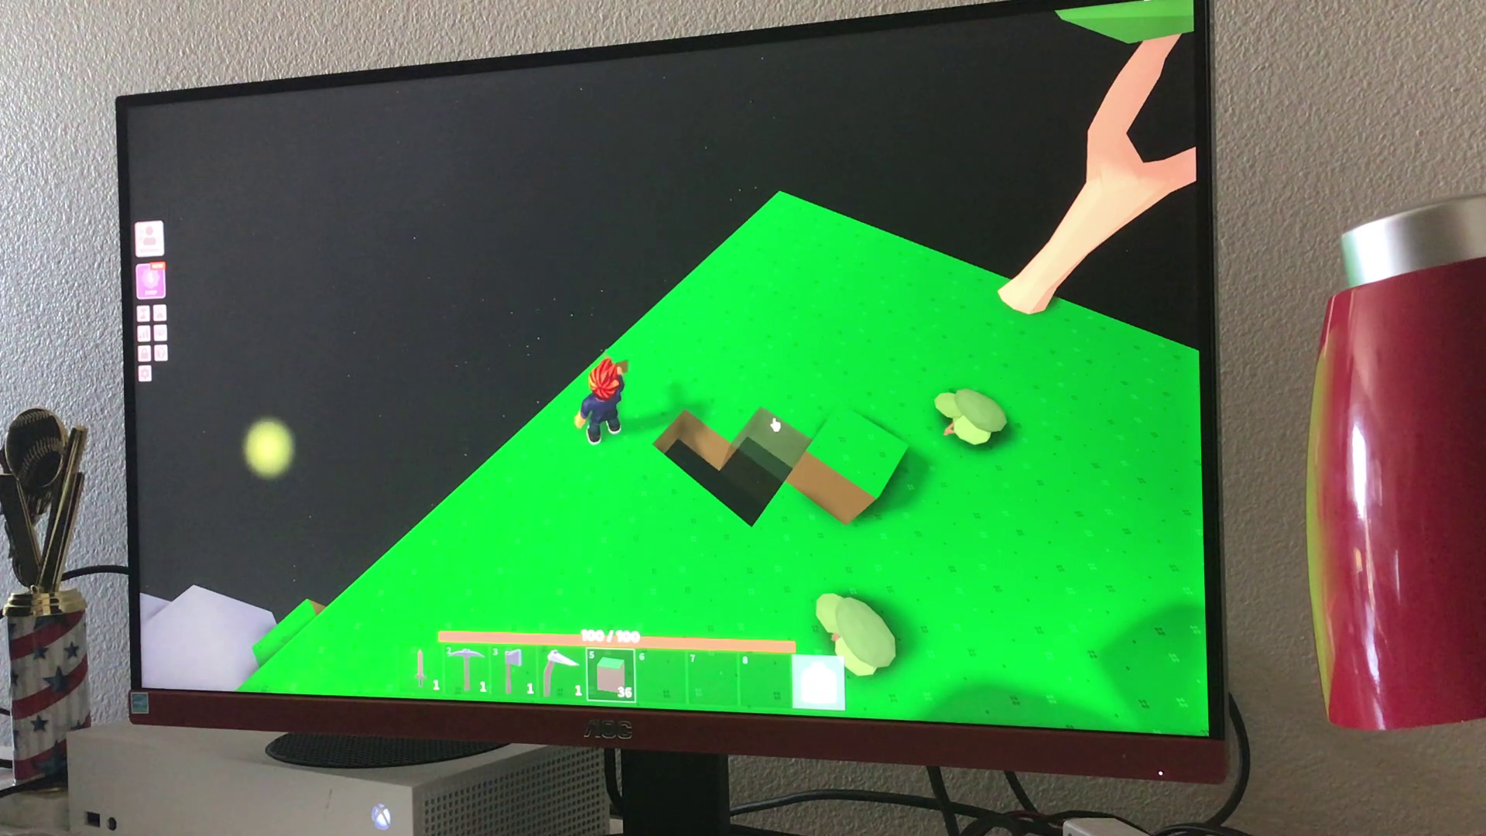
click(703, 444)
click(731, 471)
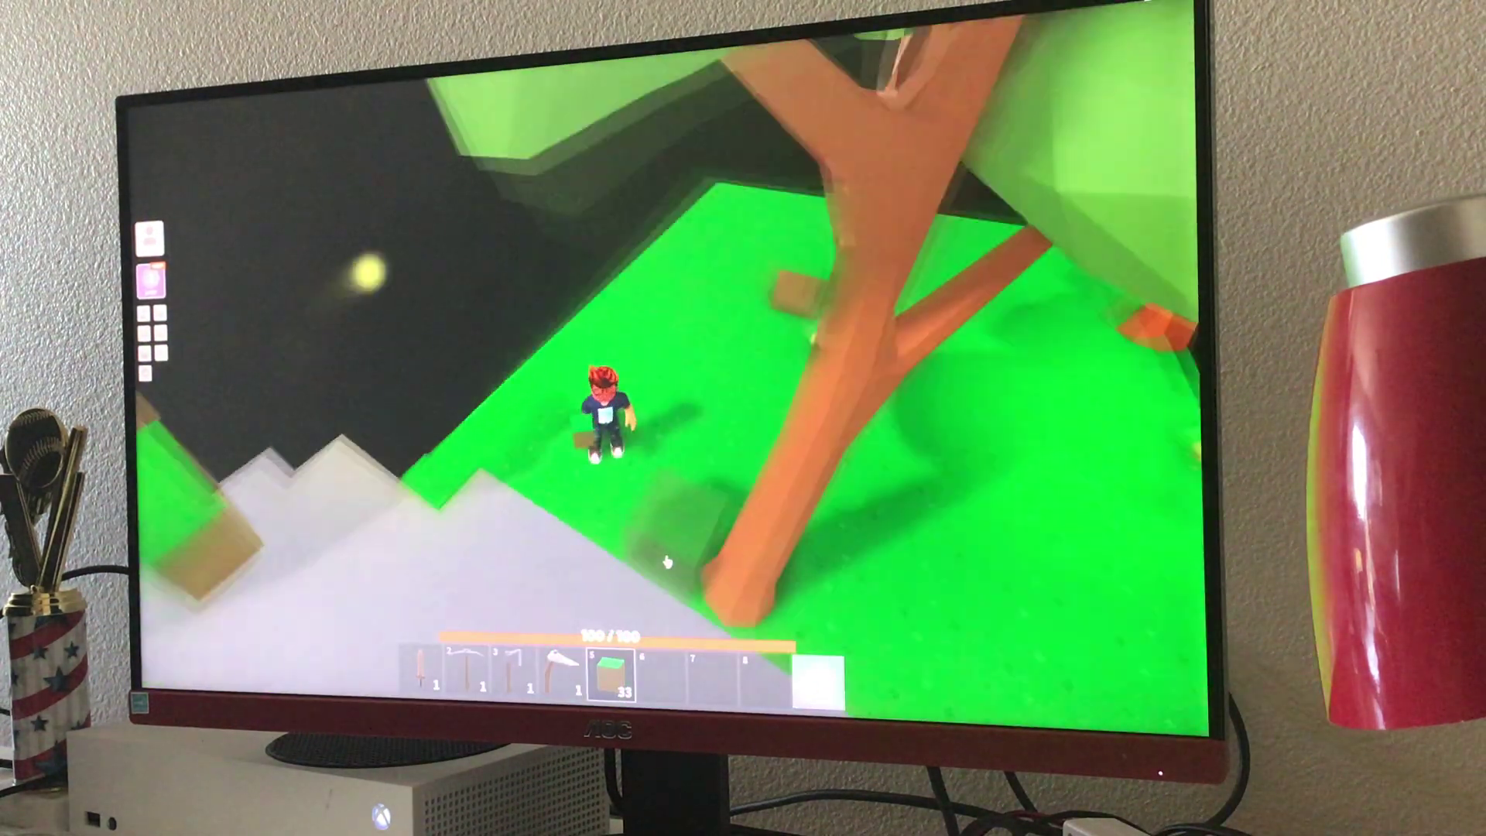
drag(667, 562, 662, 639)
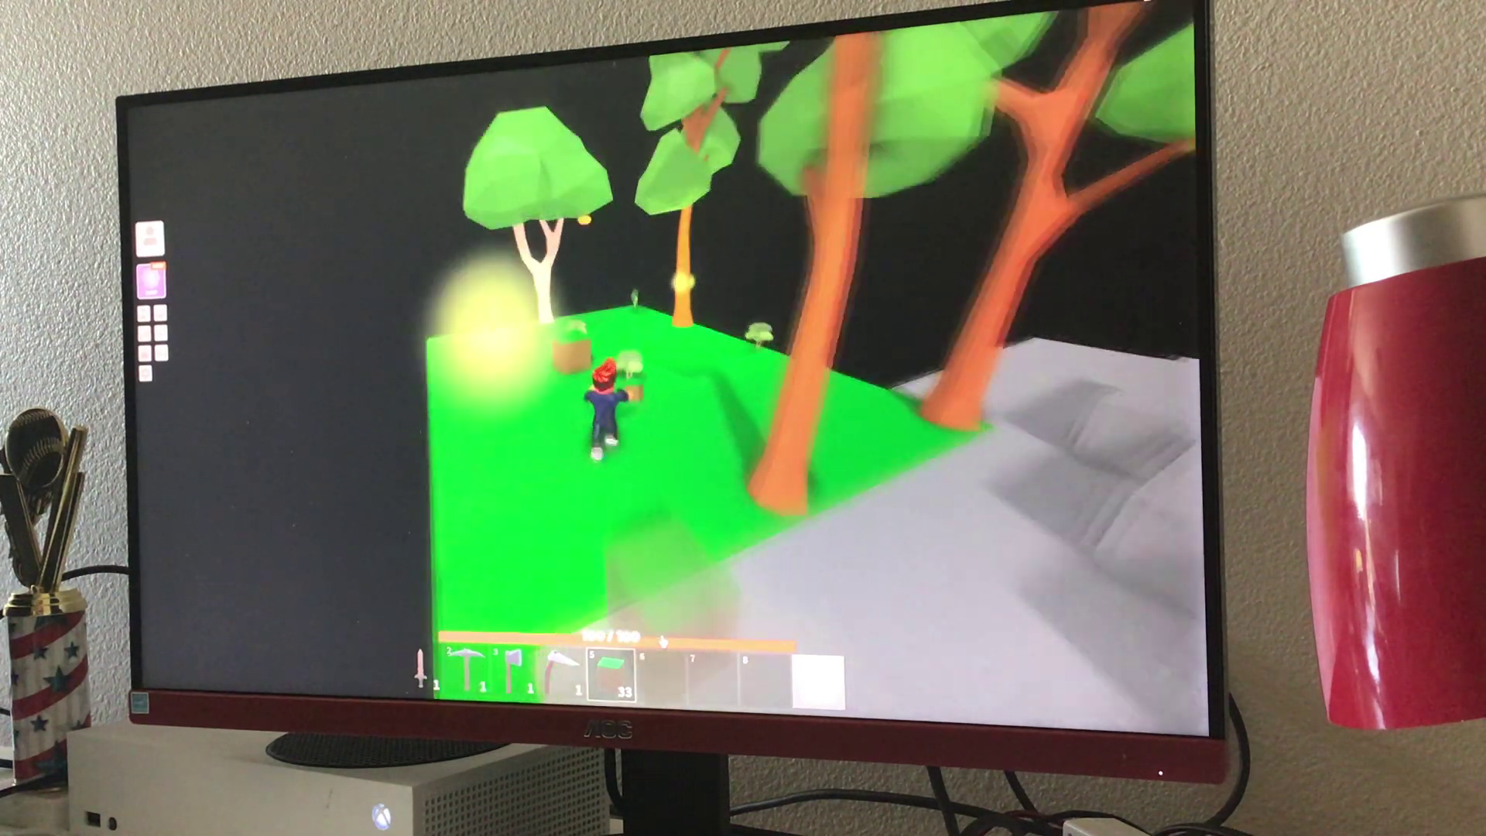
Equip the Stone Axe, toggle the backpack, and pick up the lemon by the tree.
drag(663, 640, 654, 606)
click(465, 671)
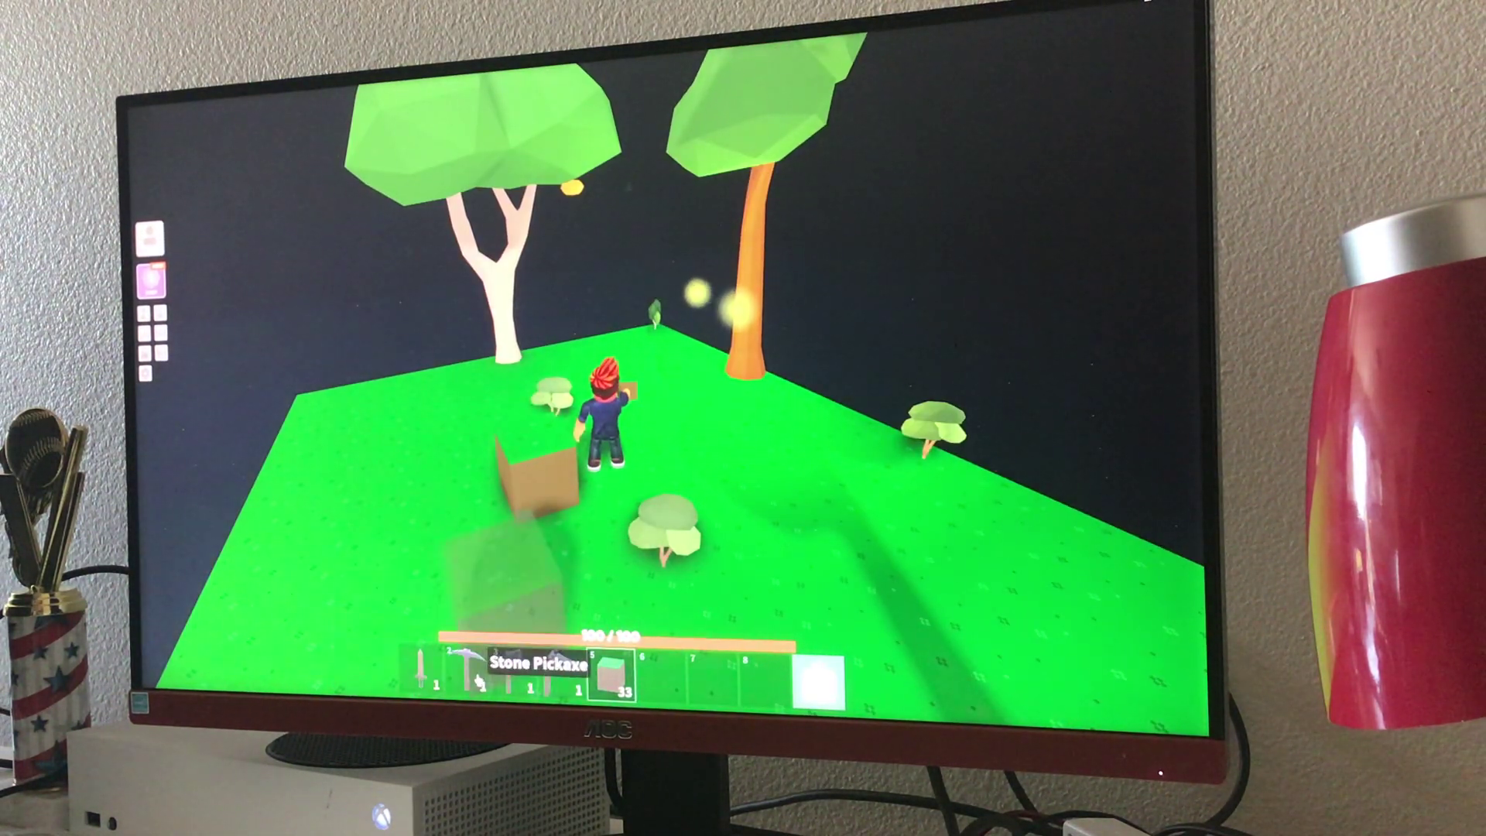
click(512, 671)
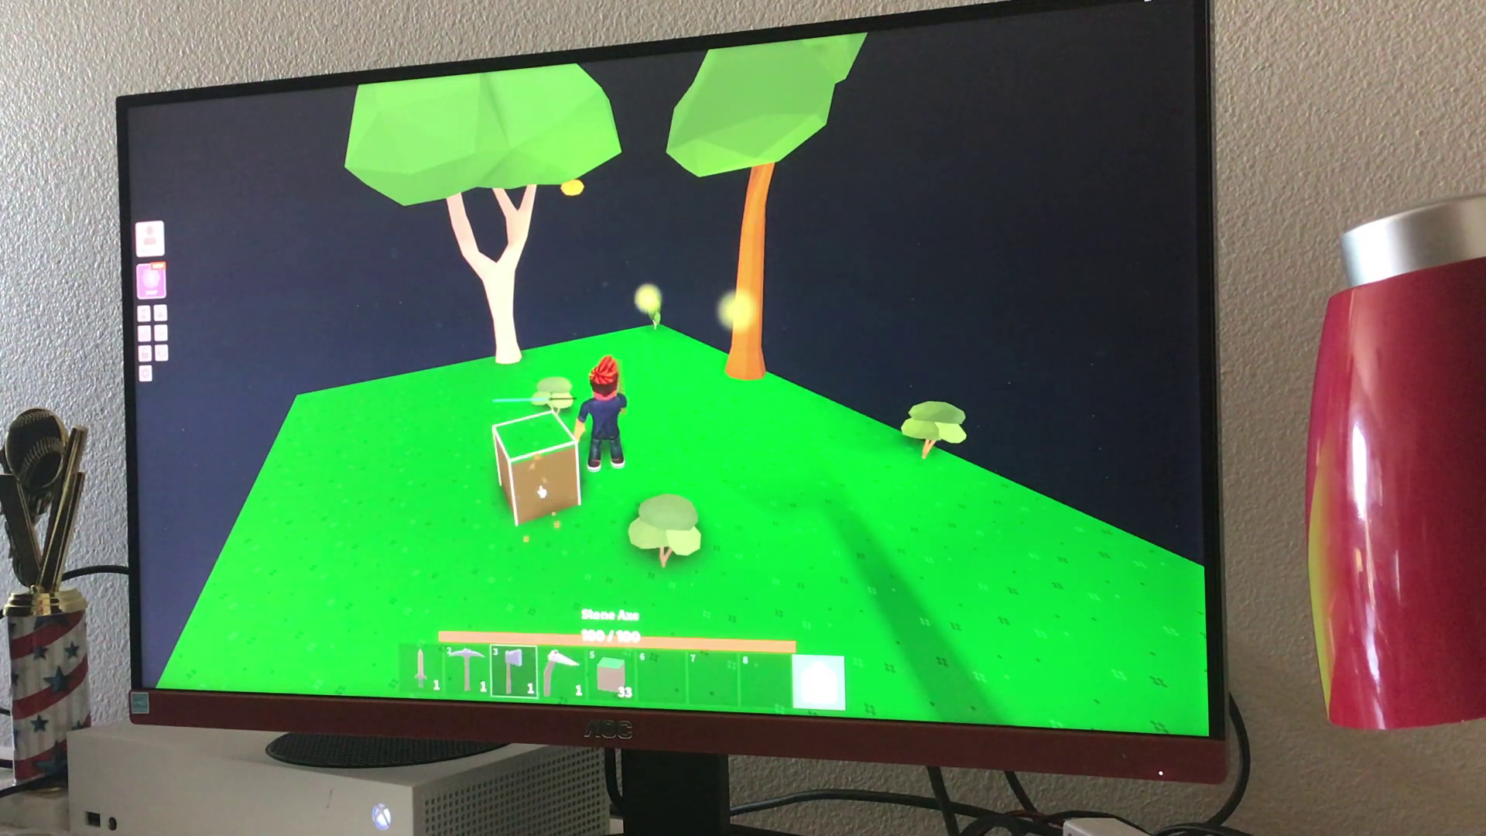
key(w)
key(grave)
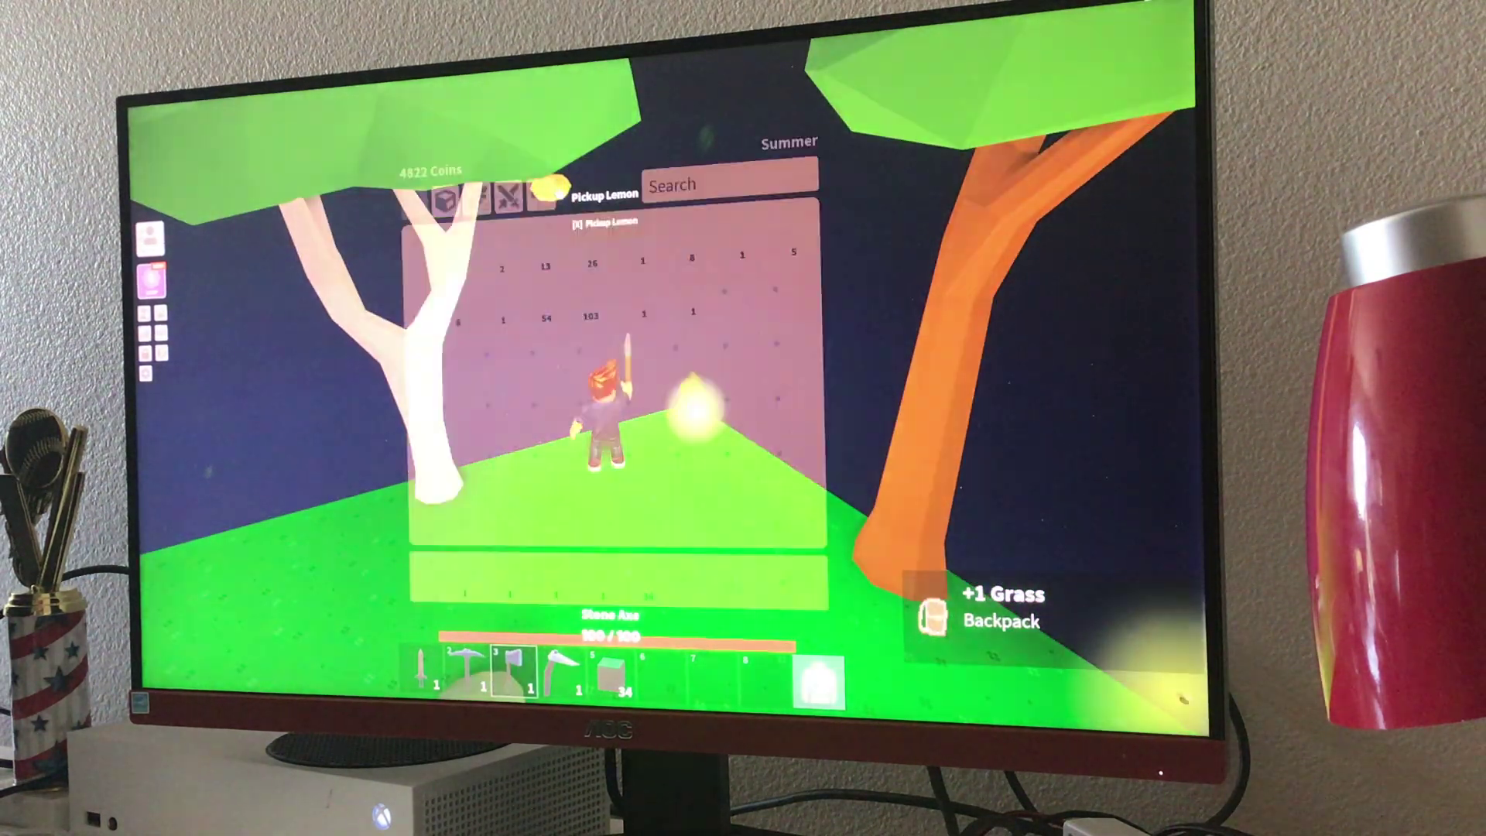
key(grave)
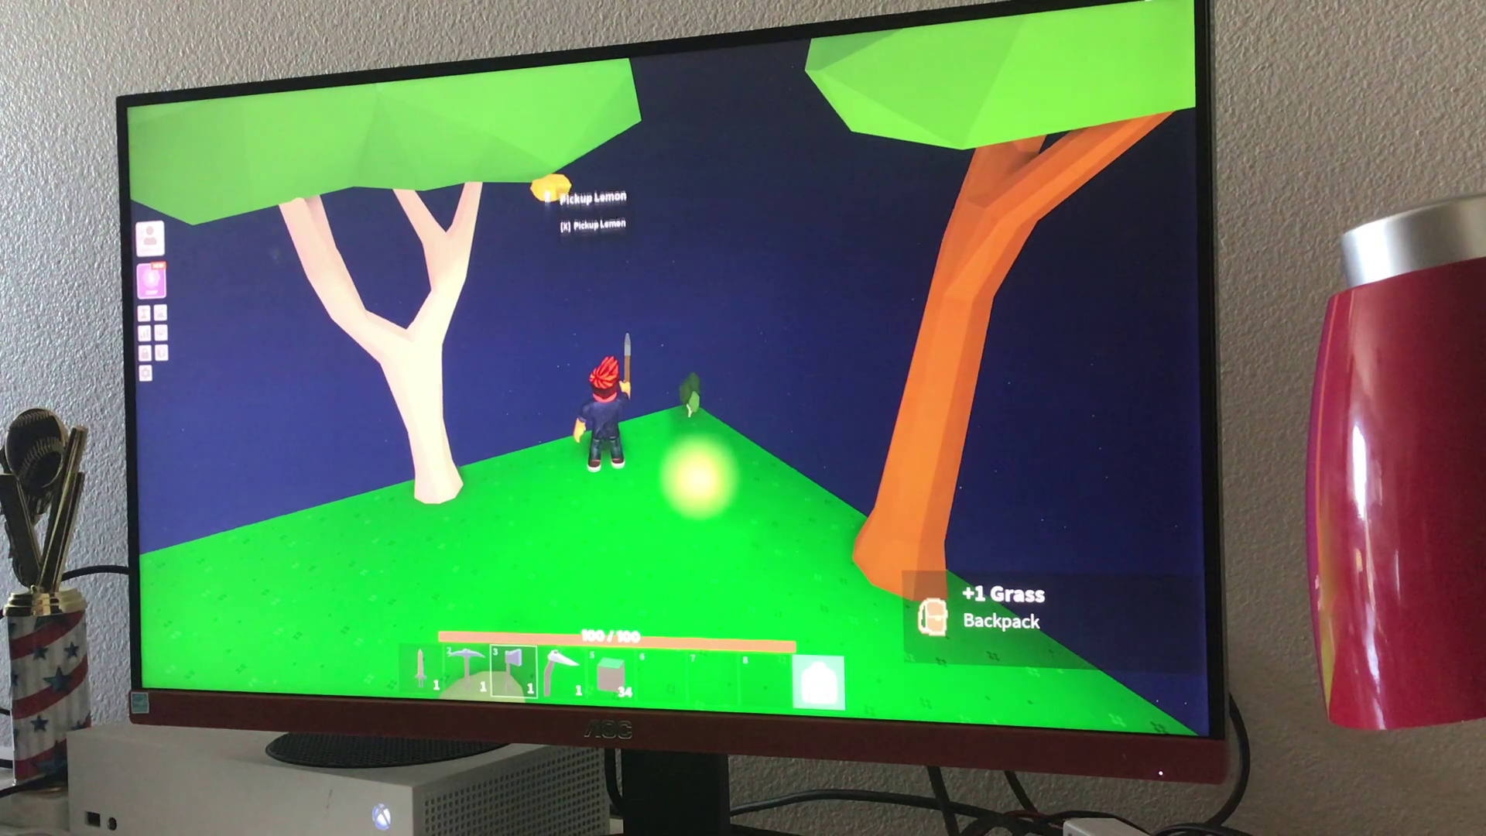
key(d)
key(x)
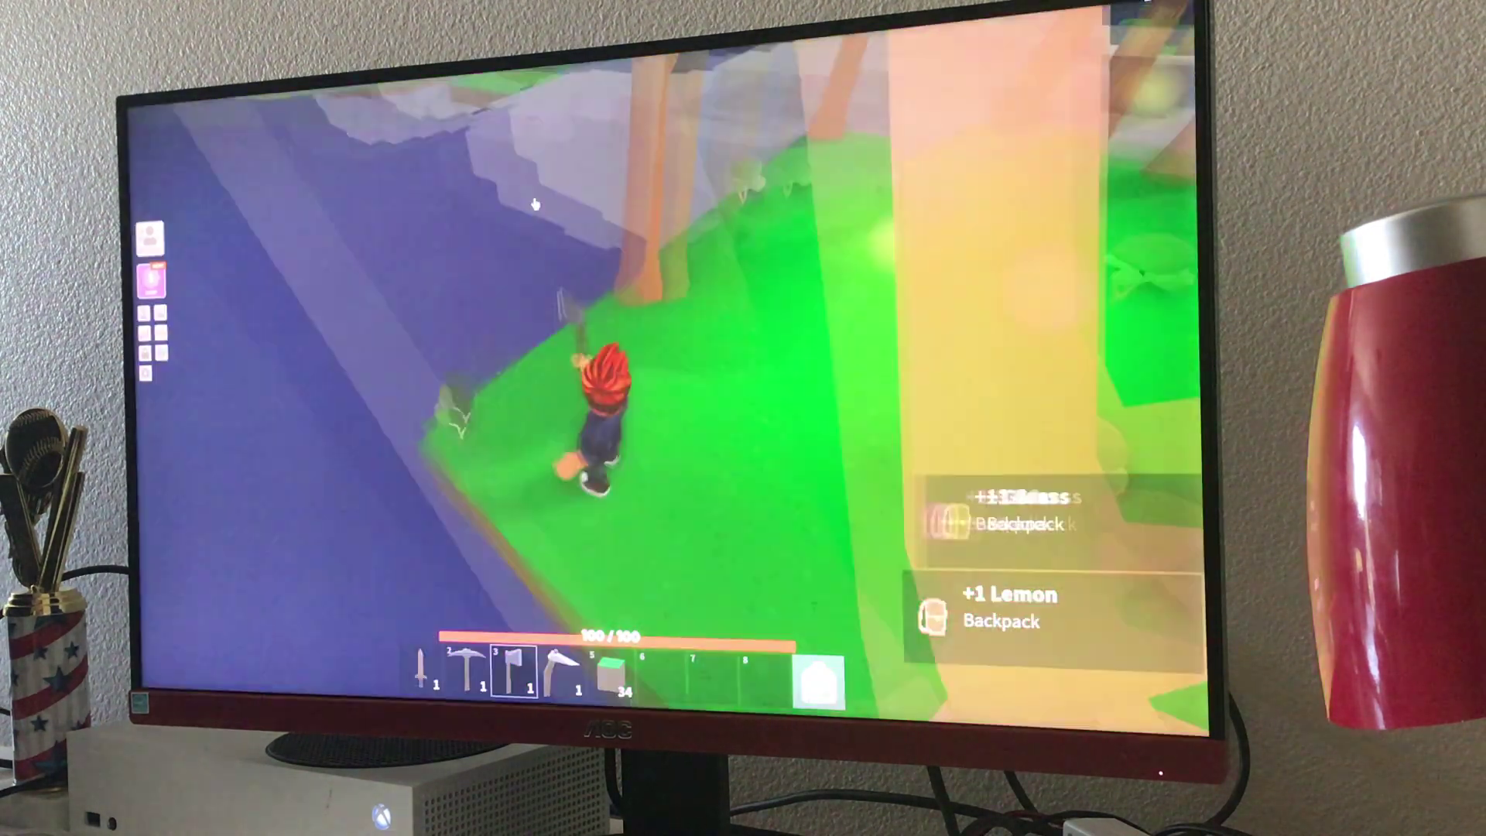
key(Right)
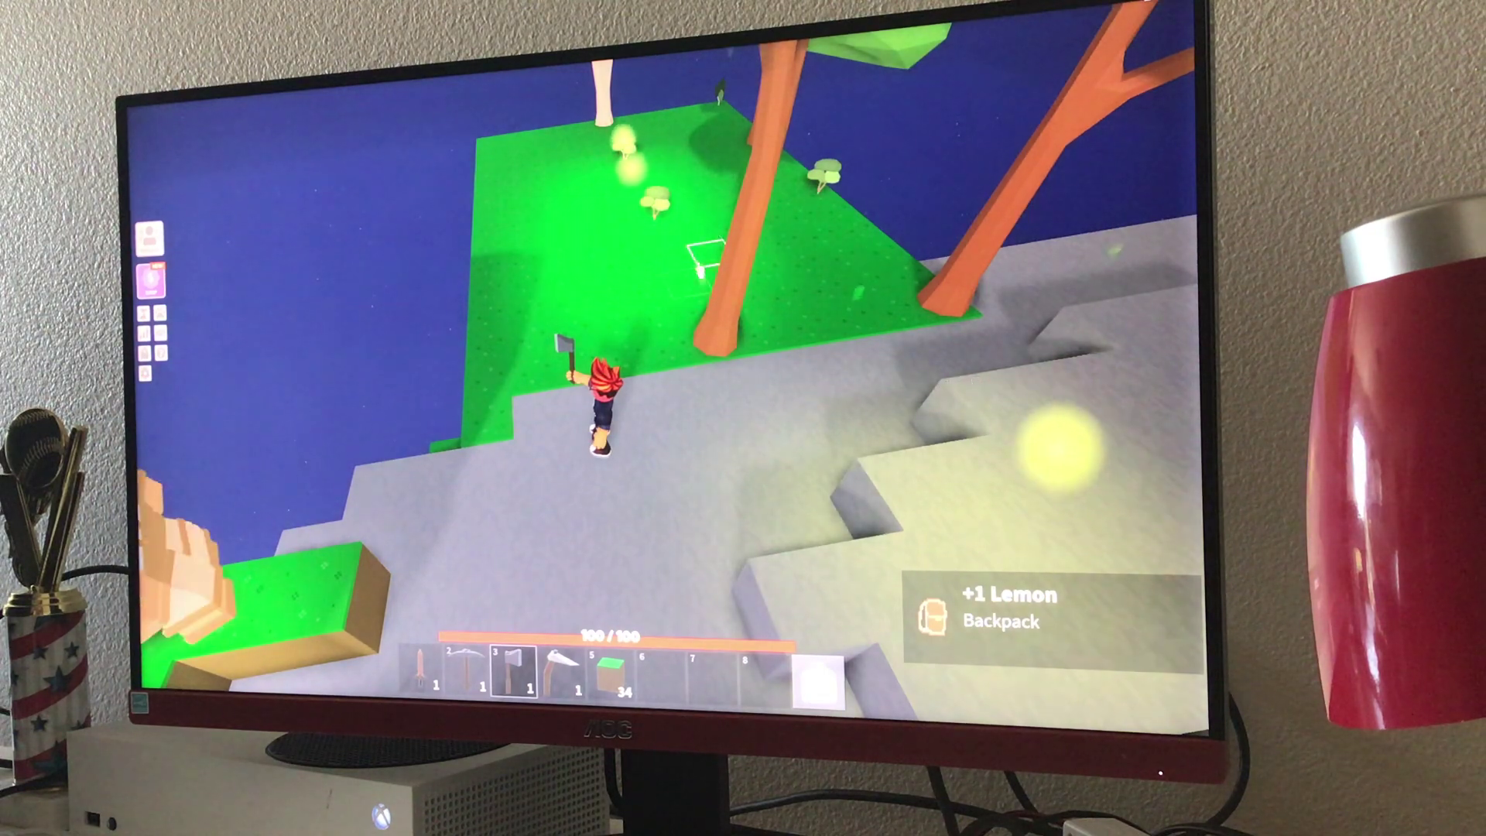
Pick up the nearby oak saplings and the birch sapling on the grass island.
key(Right)
key(Right)
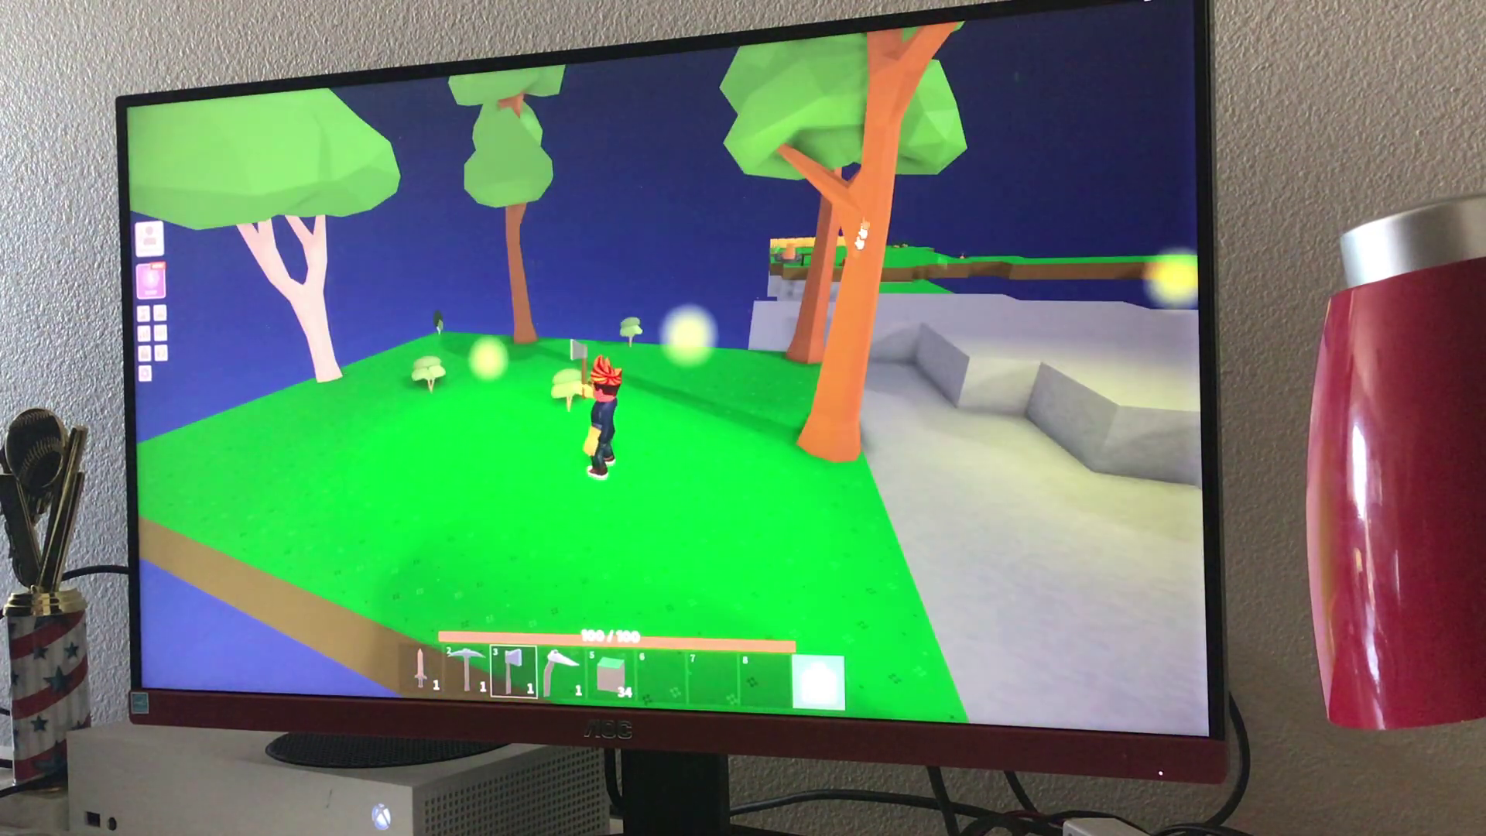
key(x)
key(x)
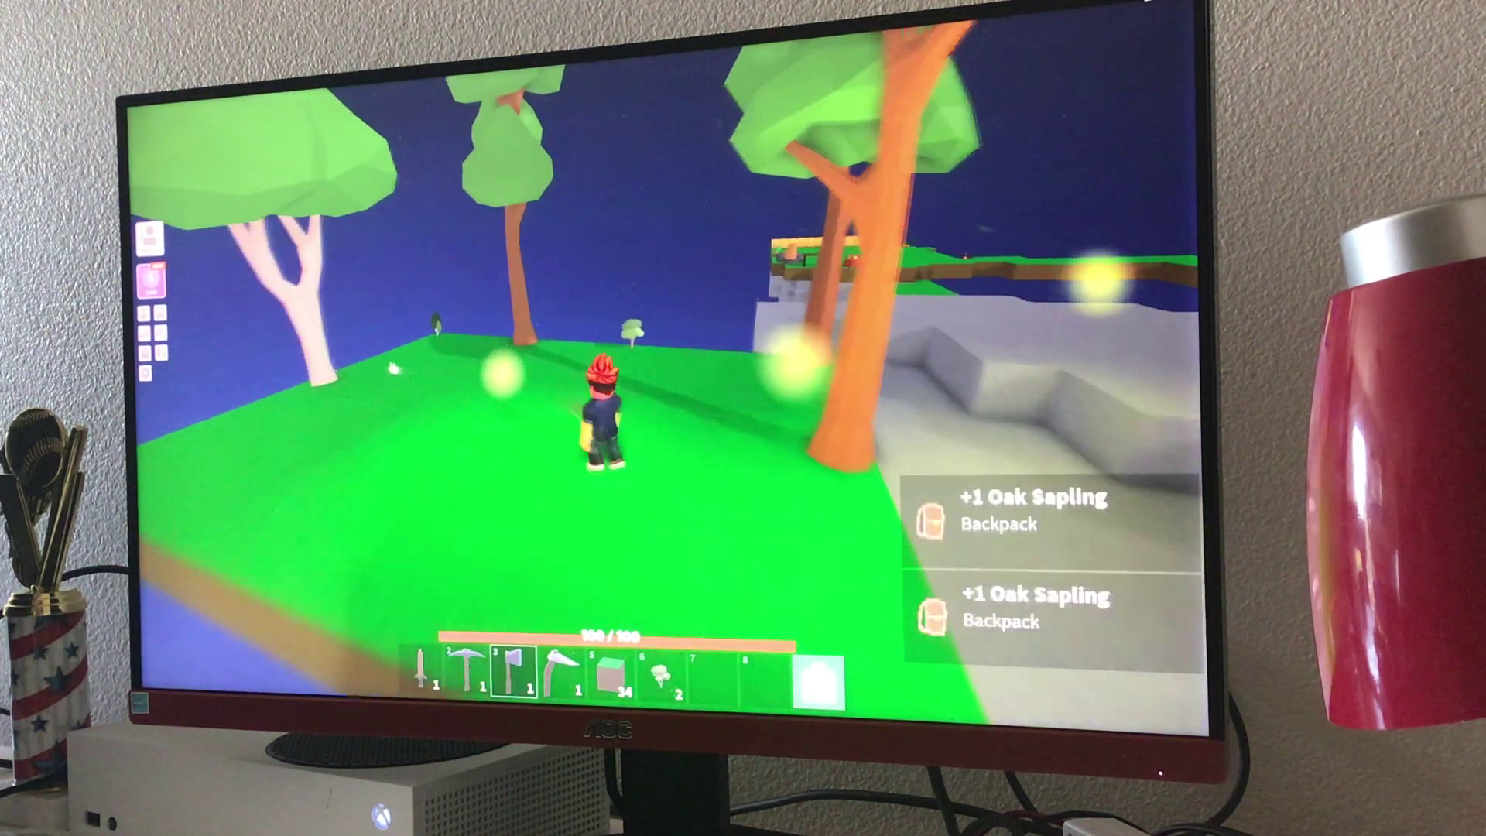
key(Right)
key(w)
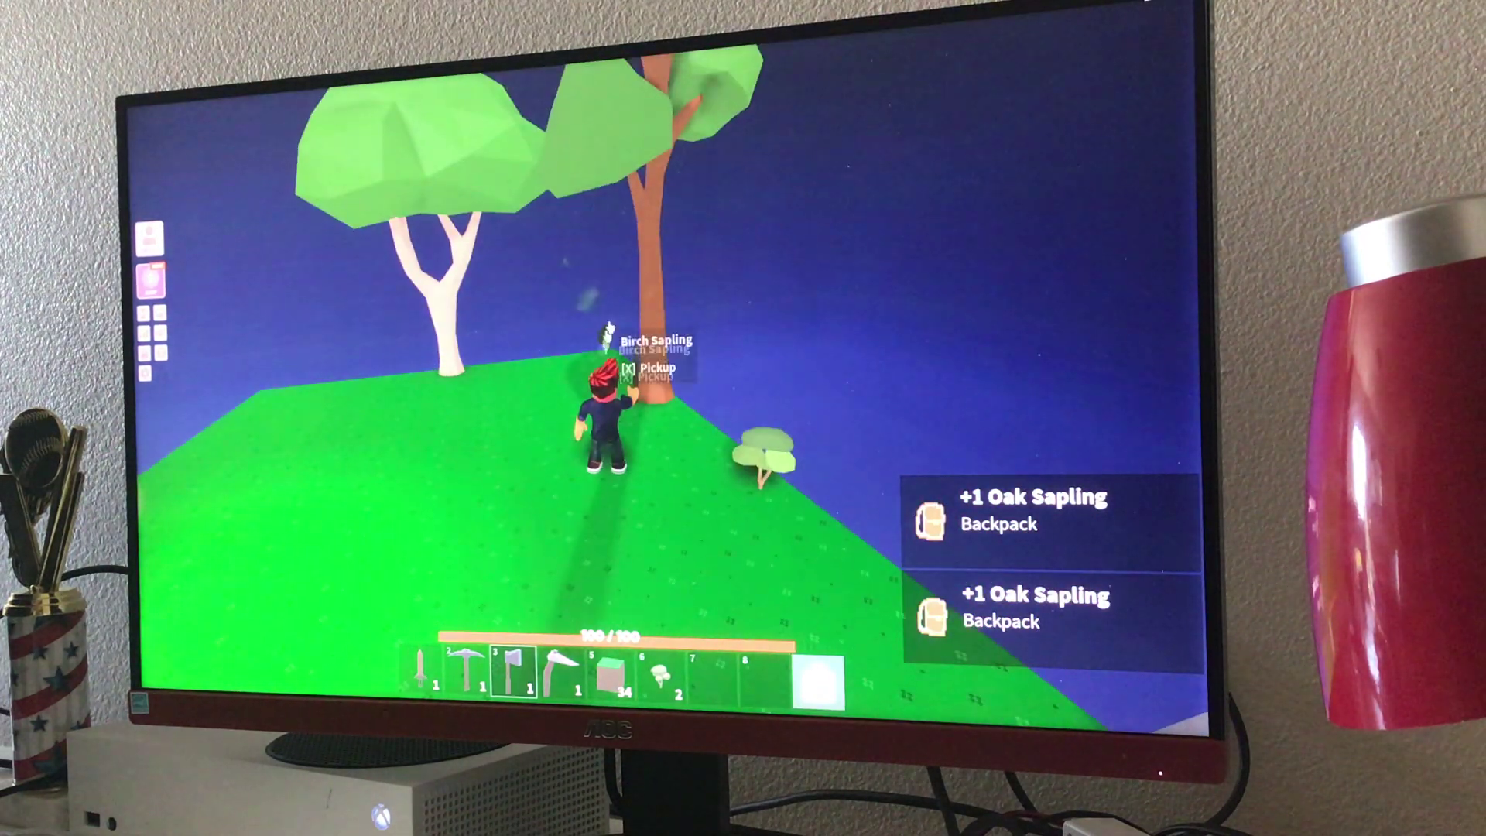
key(x)
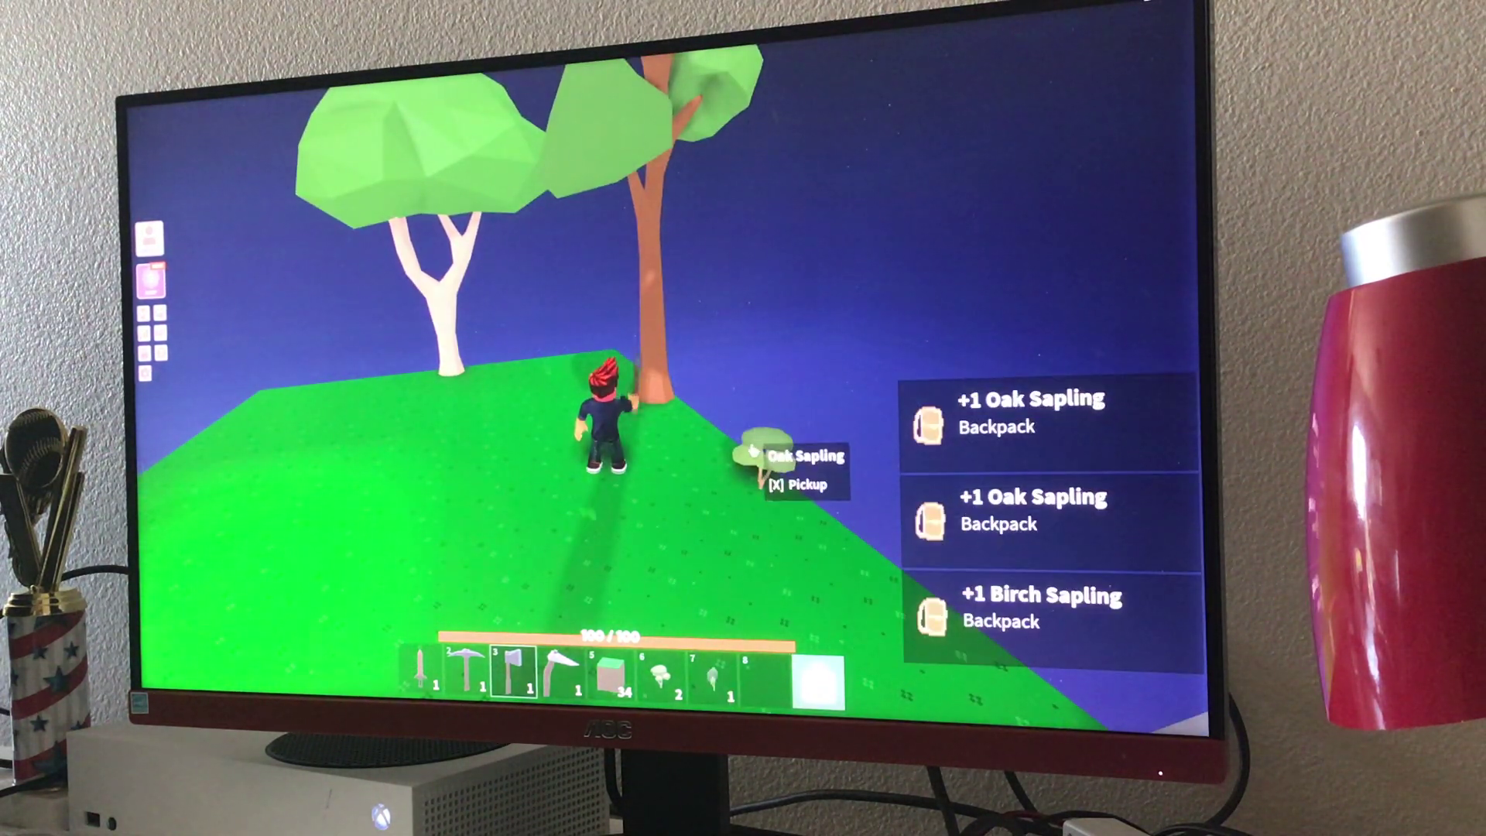
key(x)
key(Left)
key(Left)
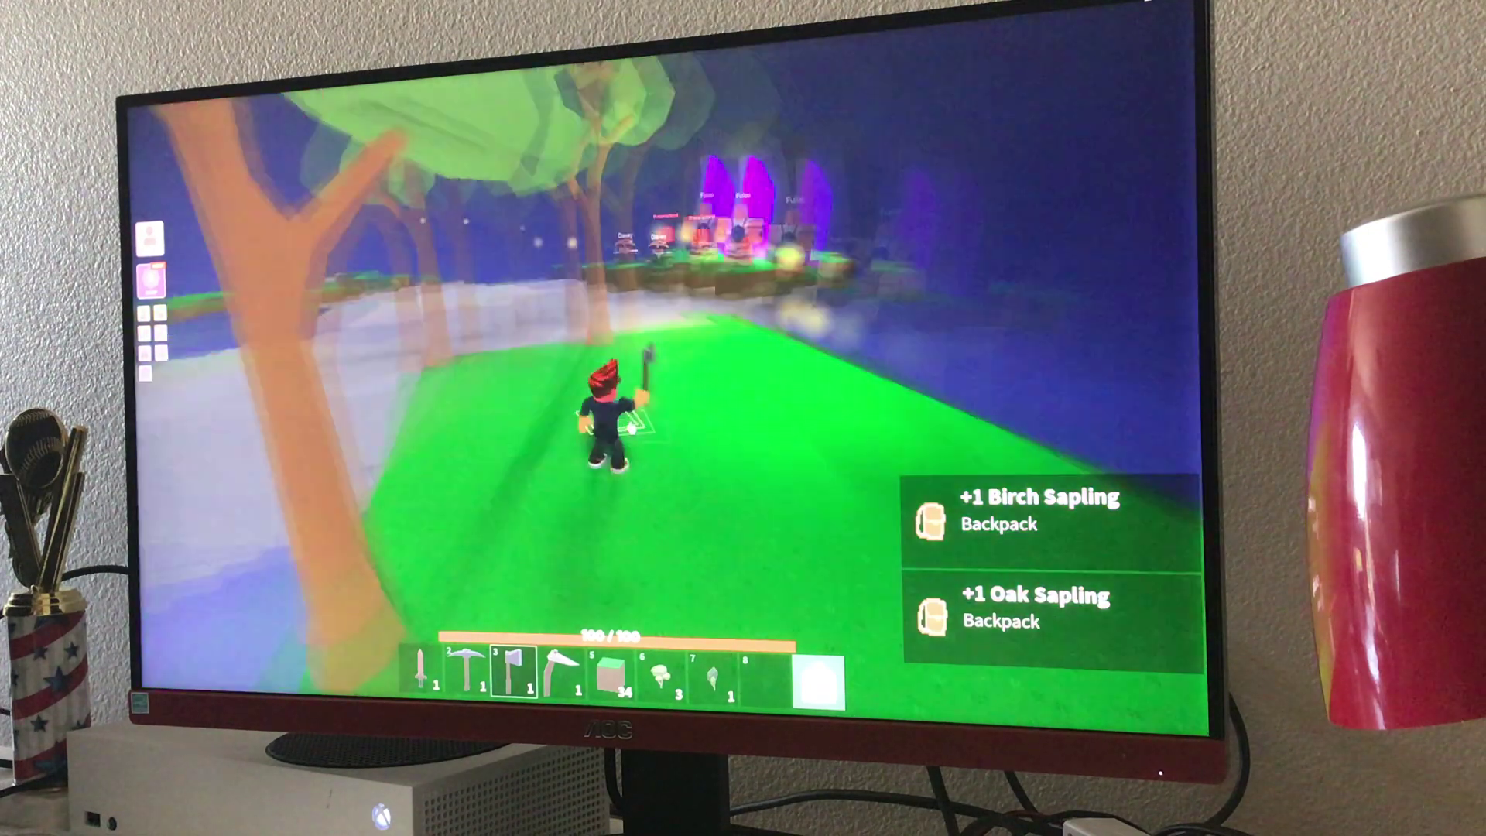
Plant an oak sapling from slot 6 on the grass, then pick it back up.
key(6)
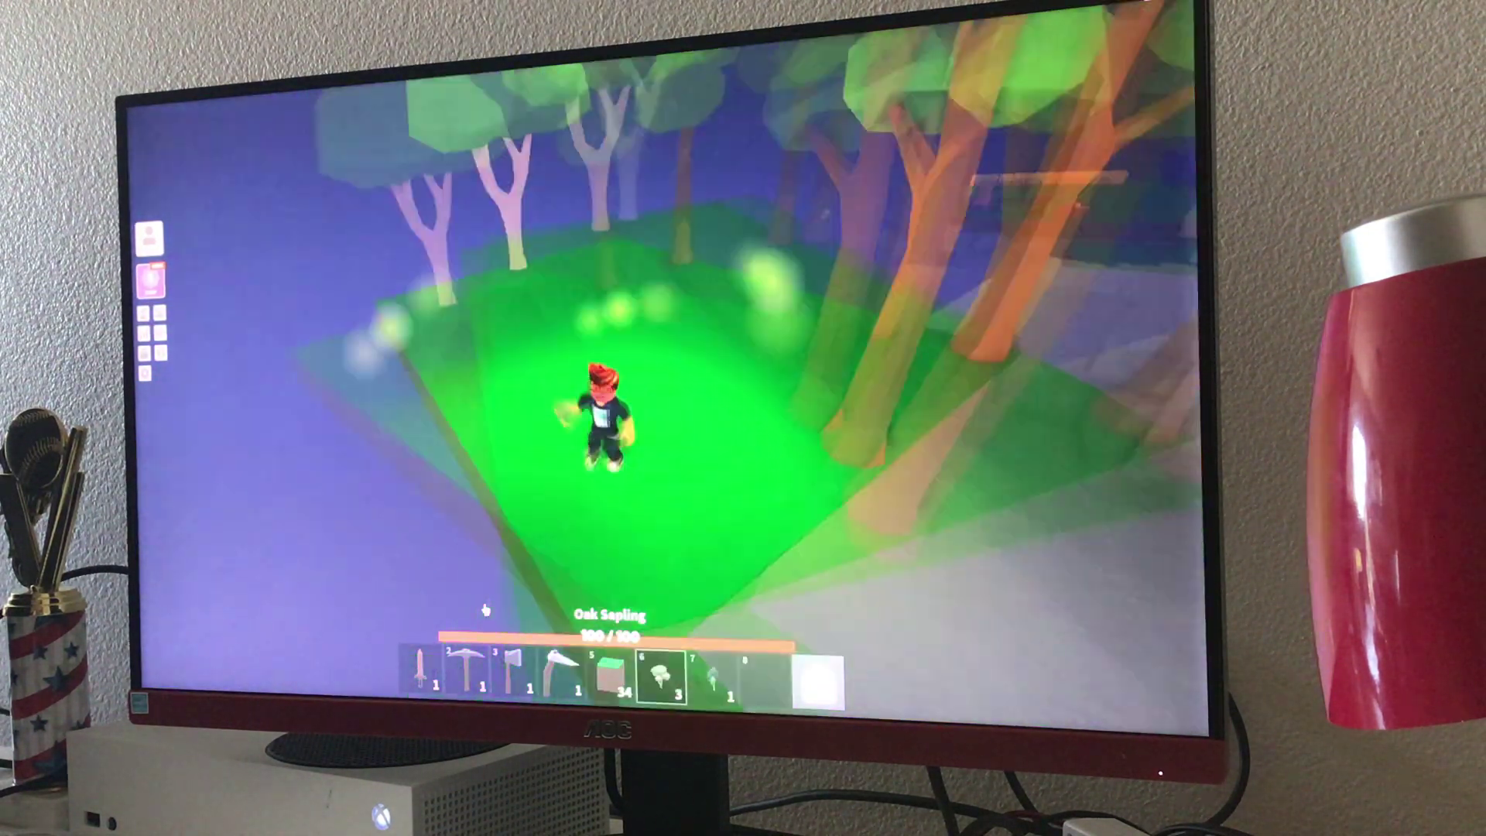
key(Left)
click(793, 572)
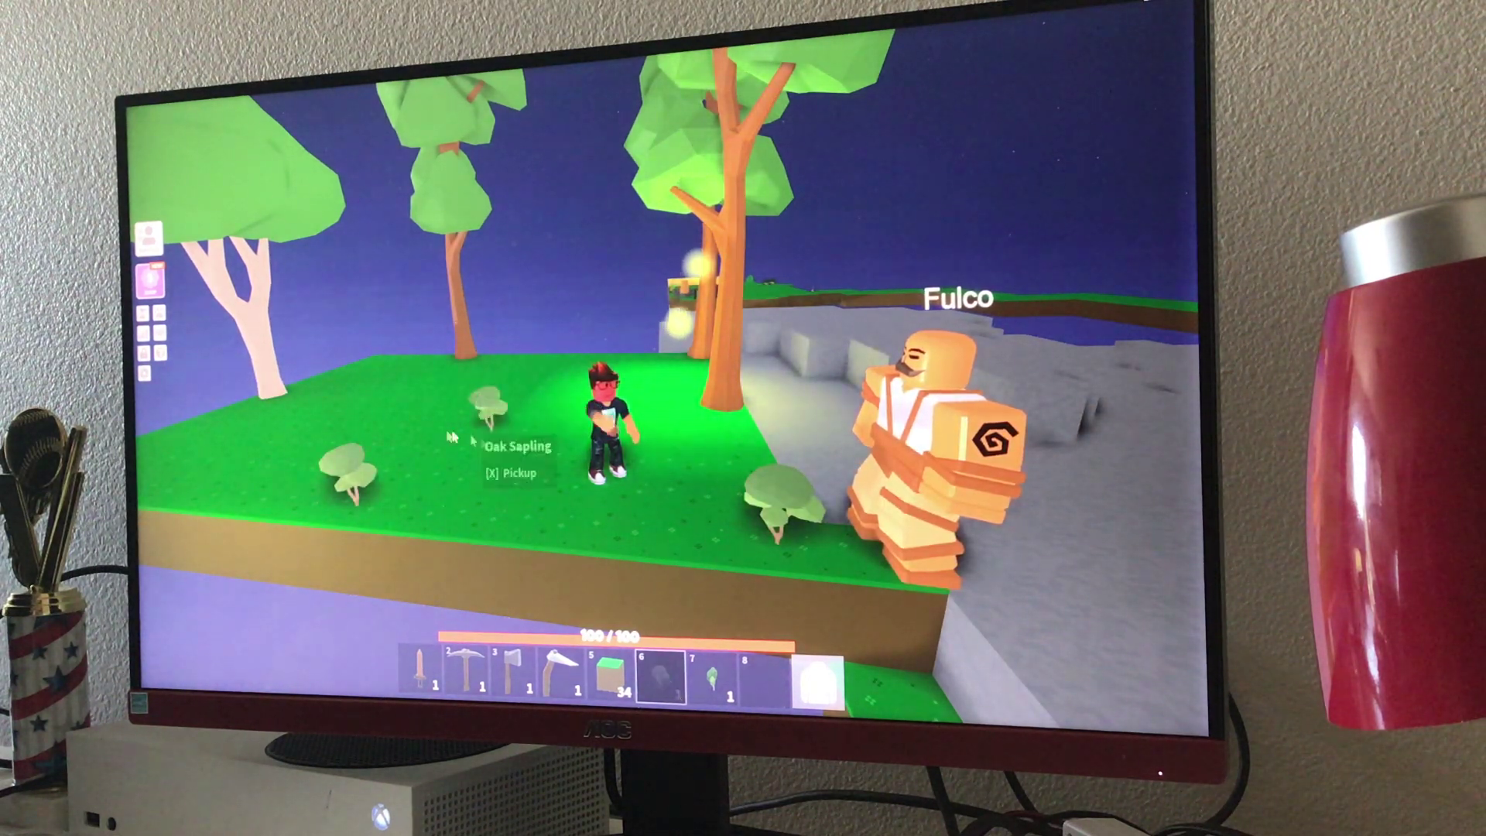
key(Right)
key(Left)
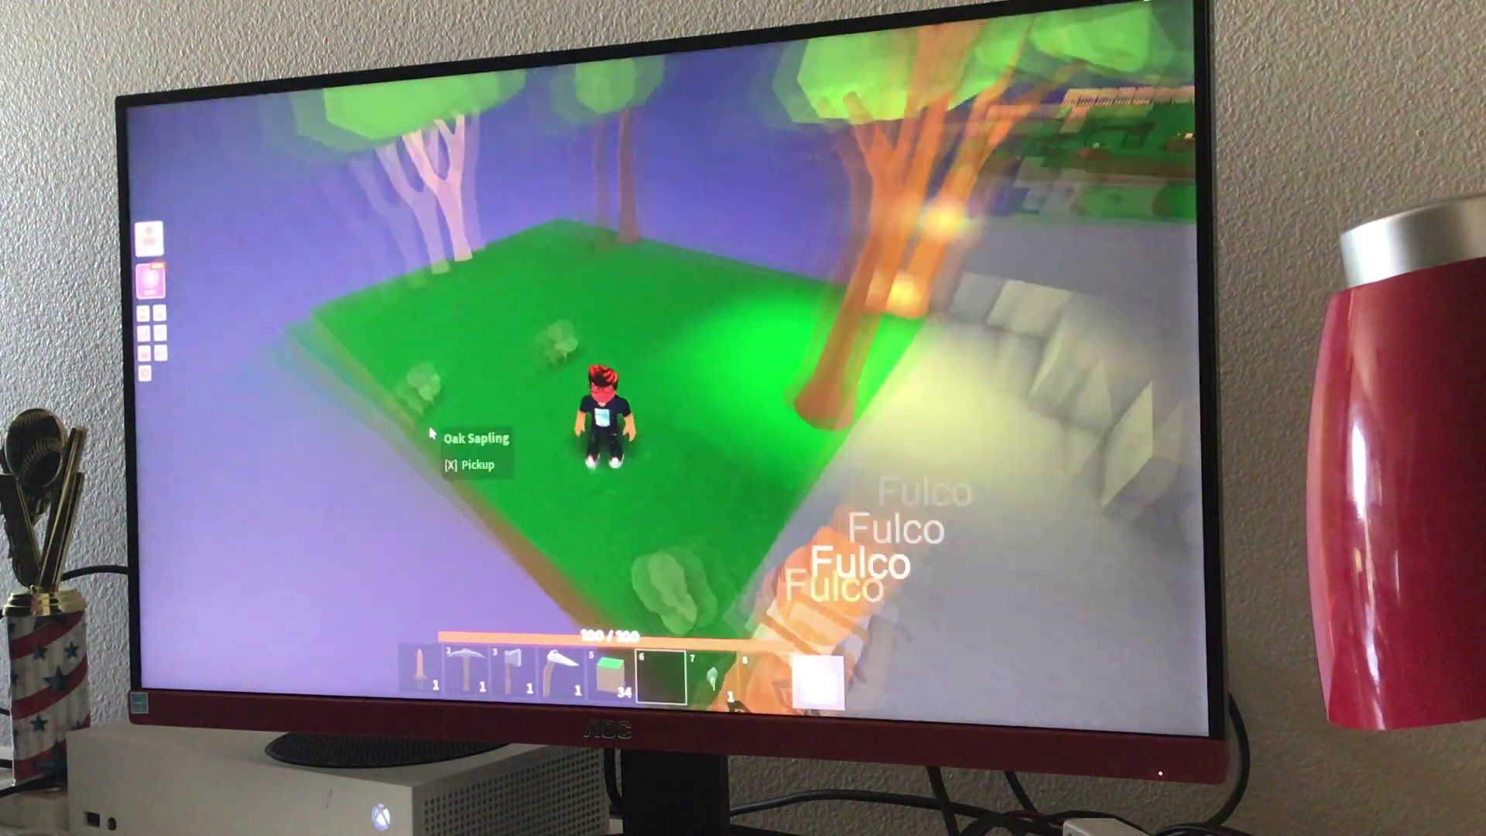
key(Right)
key(Right)
key(Right)
key(Right)
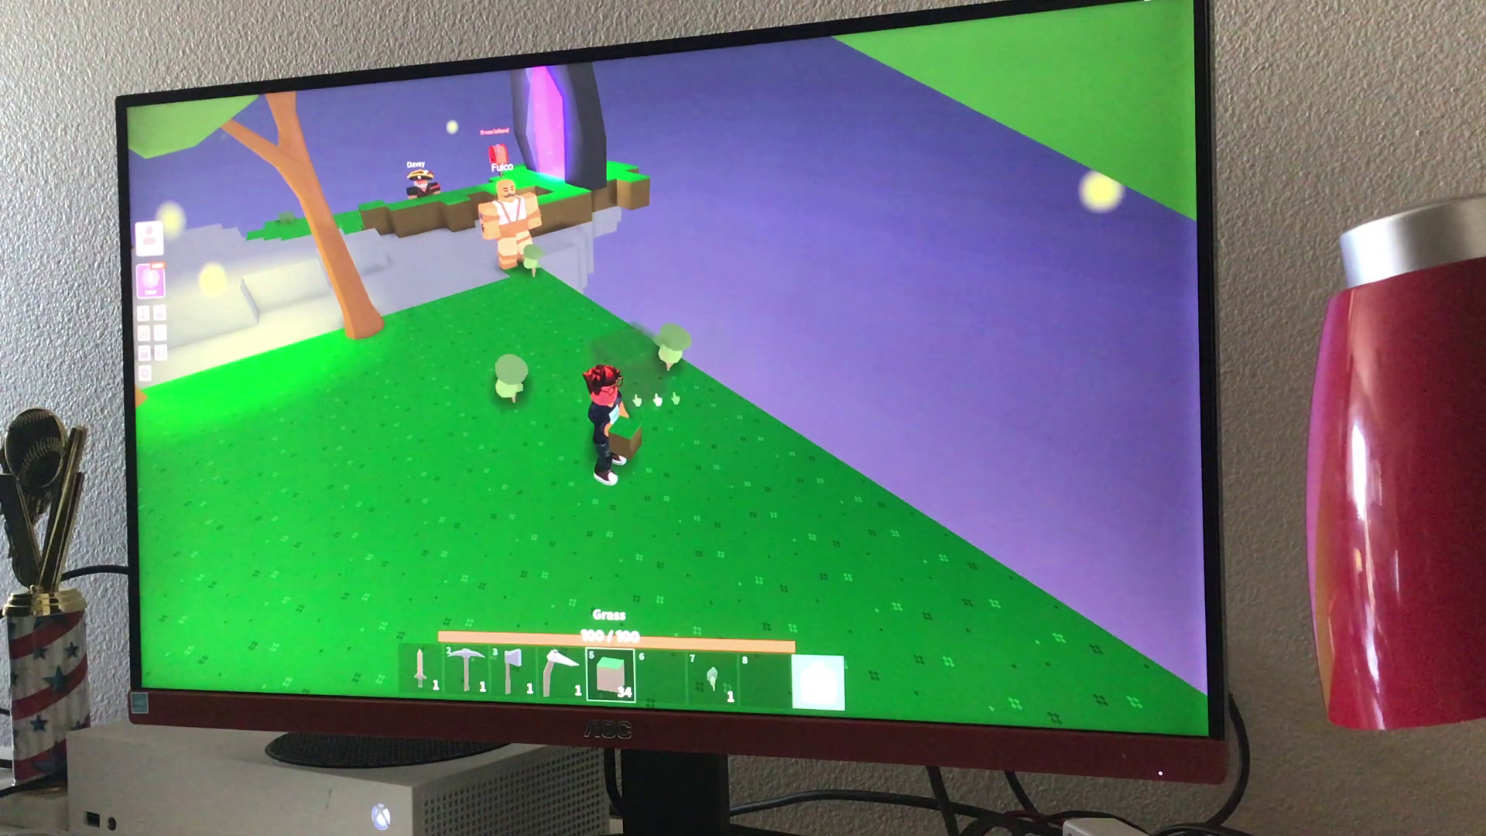
key(Right)
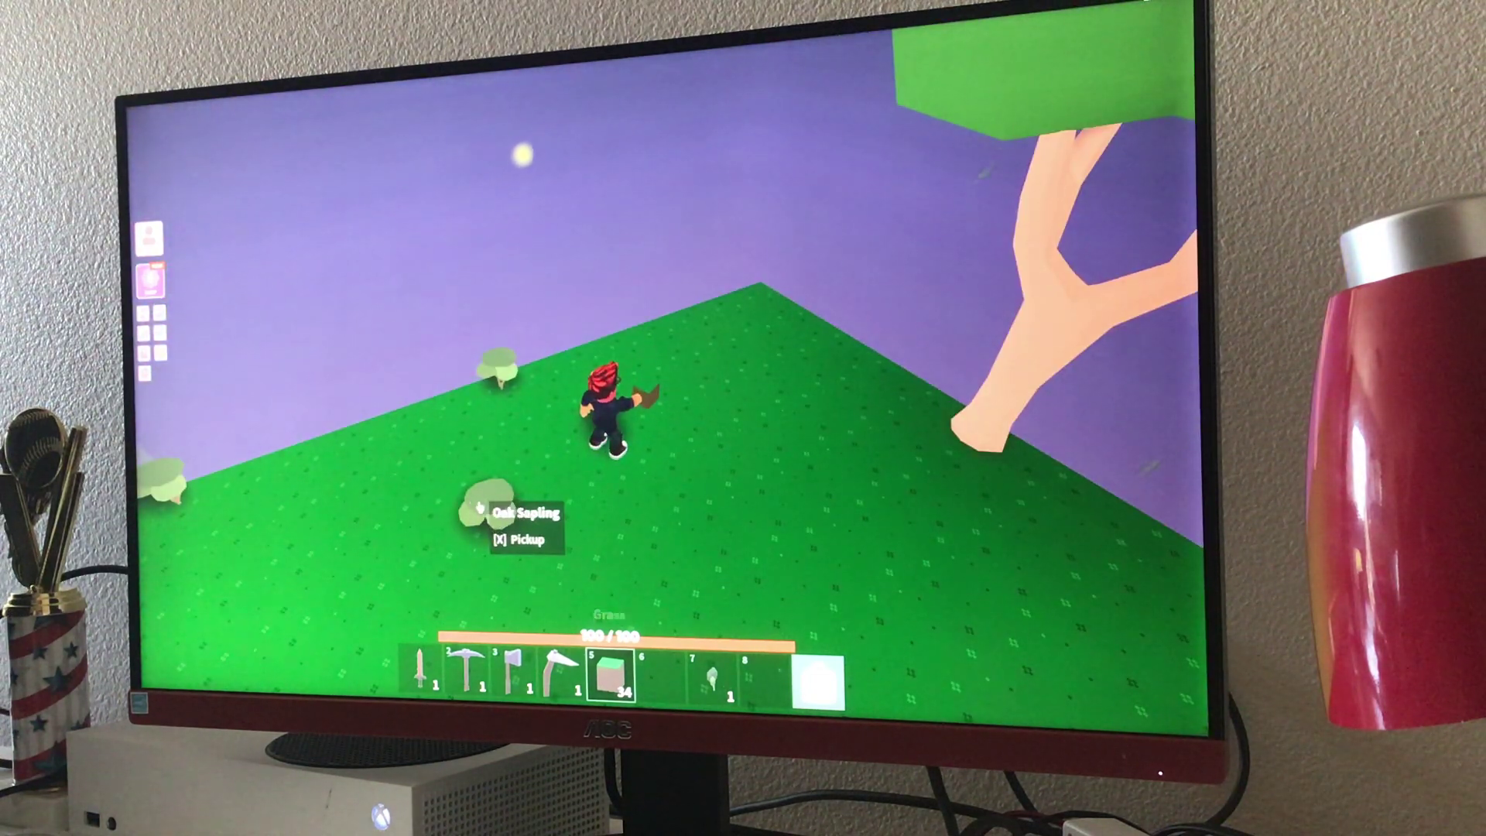
key(Right)
key(x)
key(6)
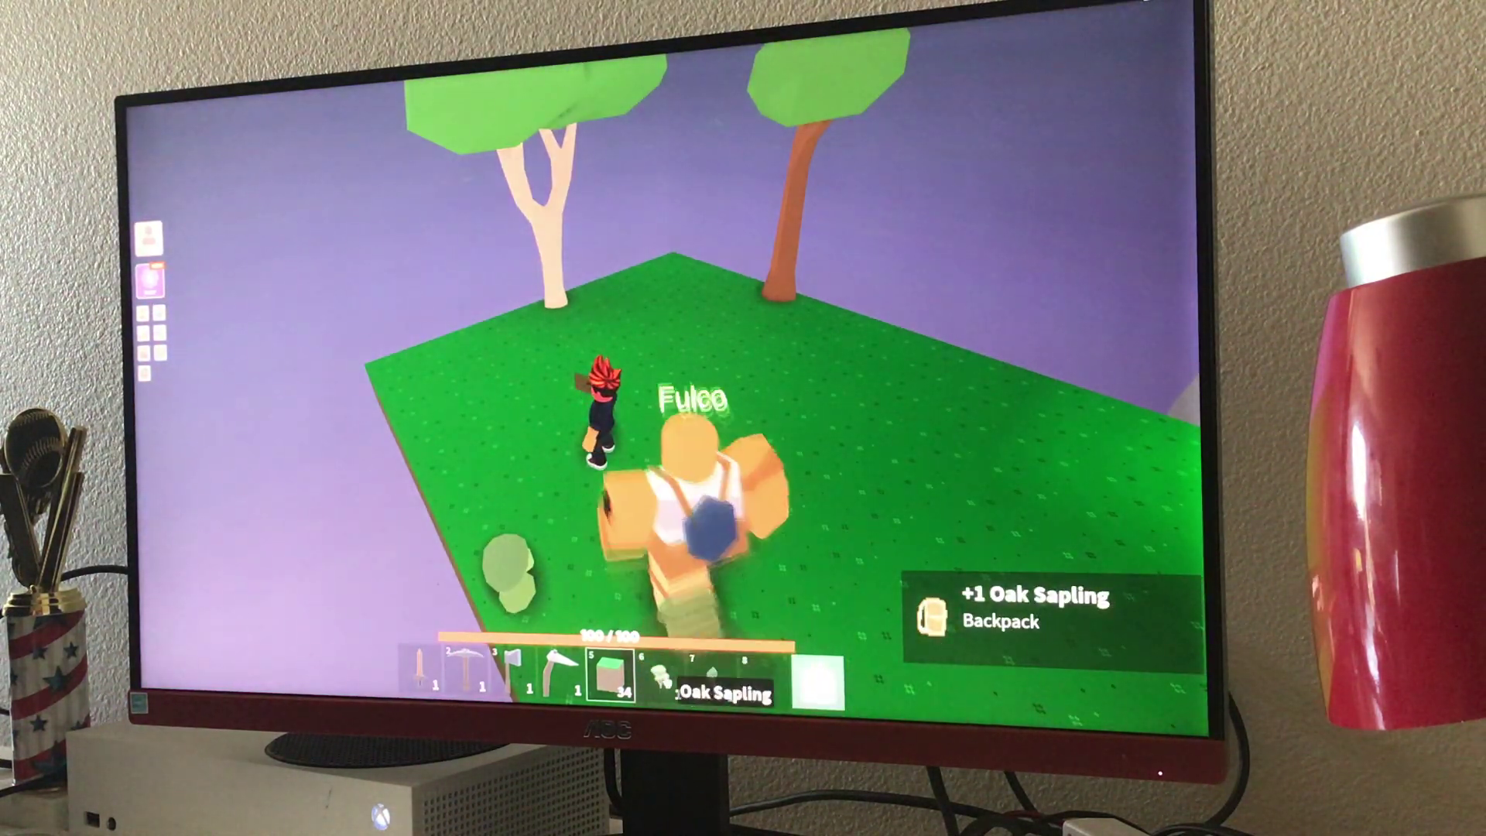
scroll(770, 502, up, 5)
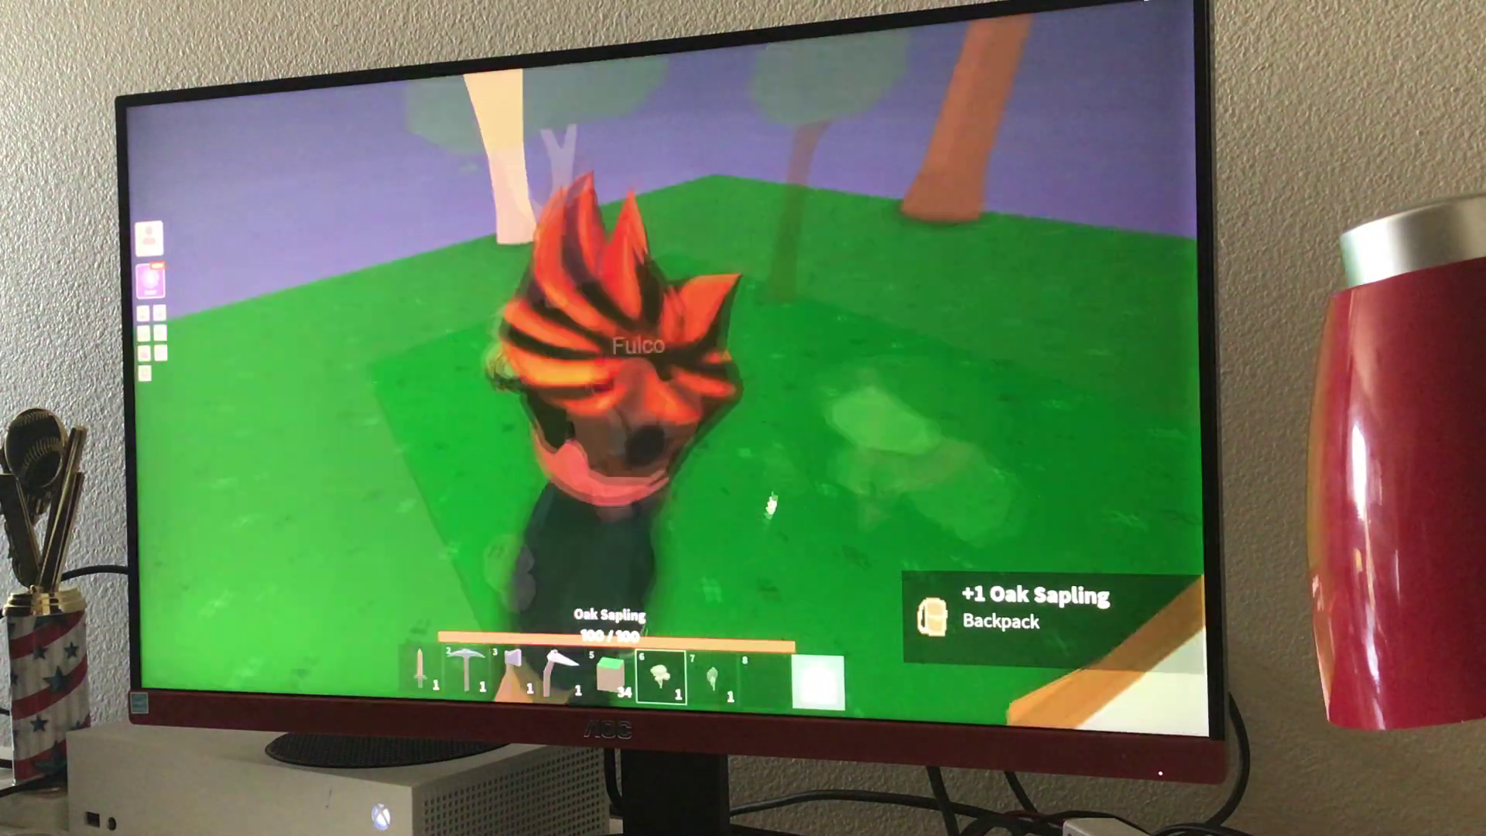
scroll(814, 422, down, 5)
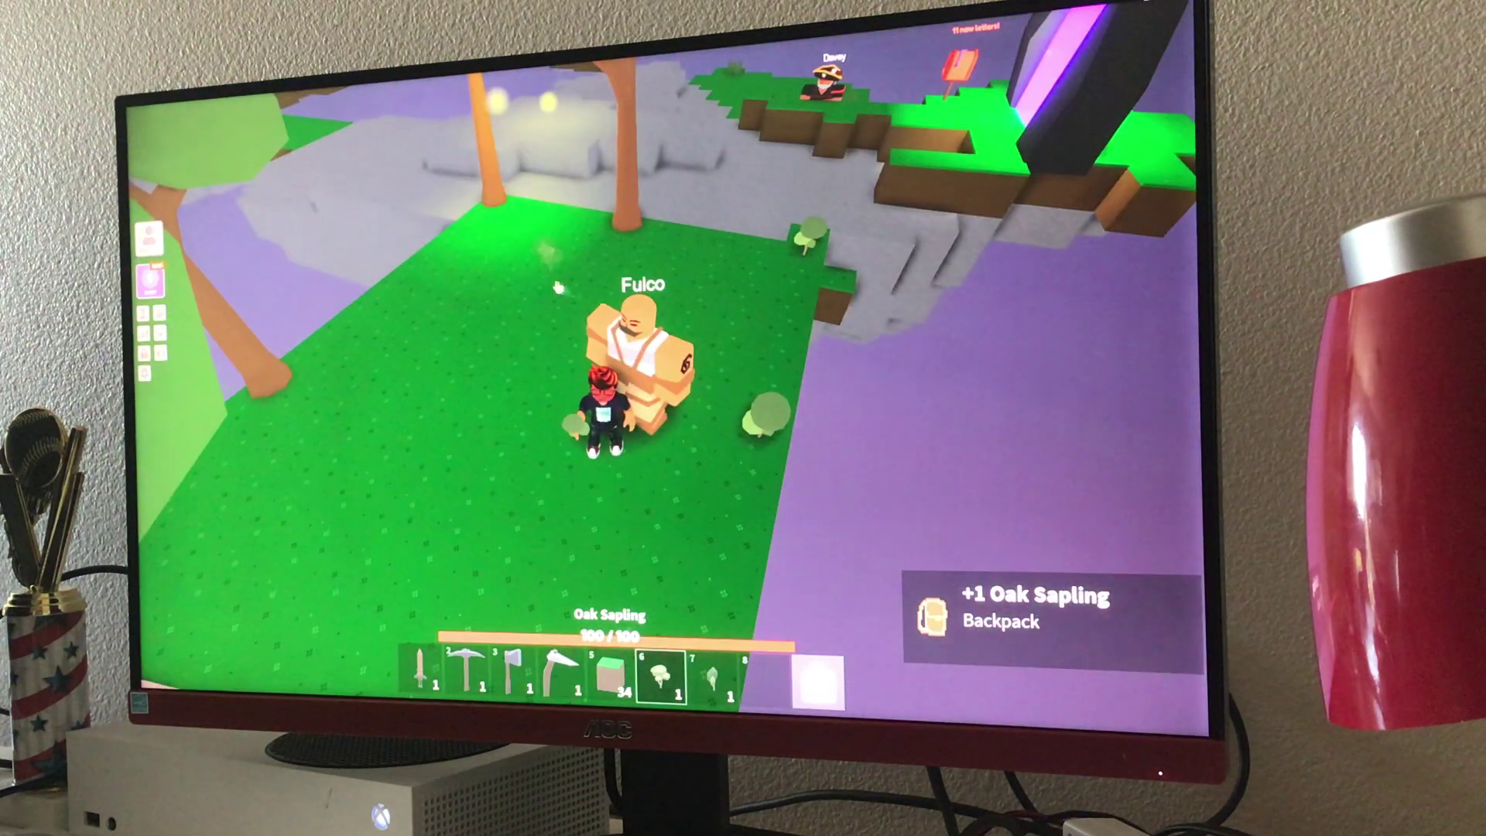
key(e)
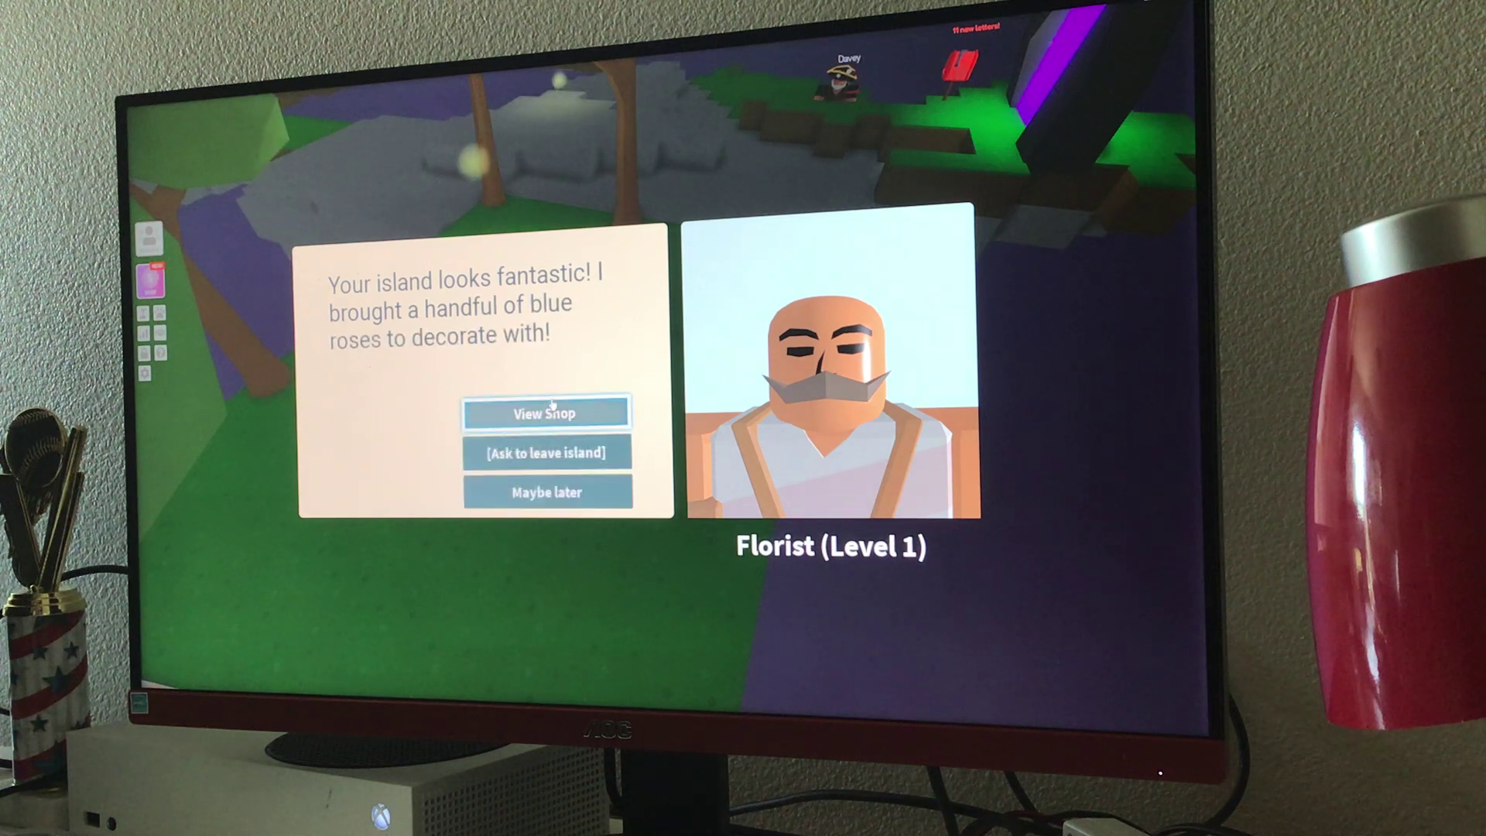
click(552, 405)
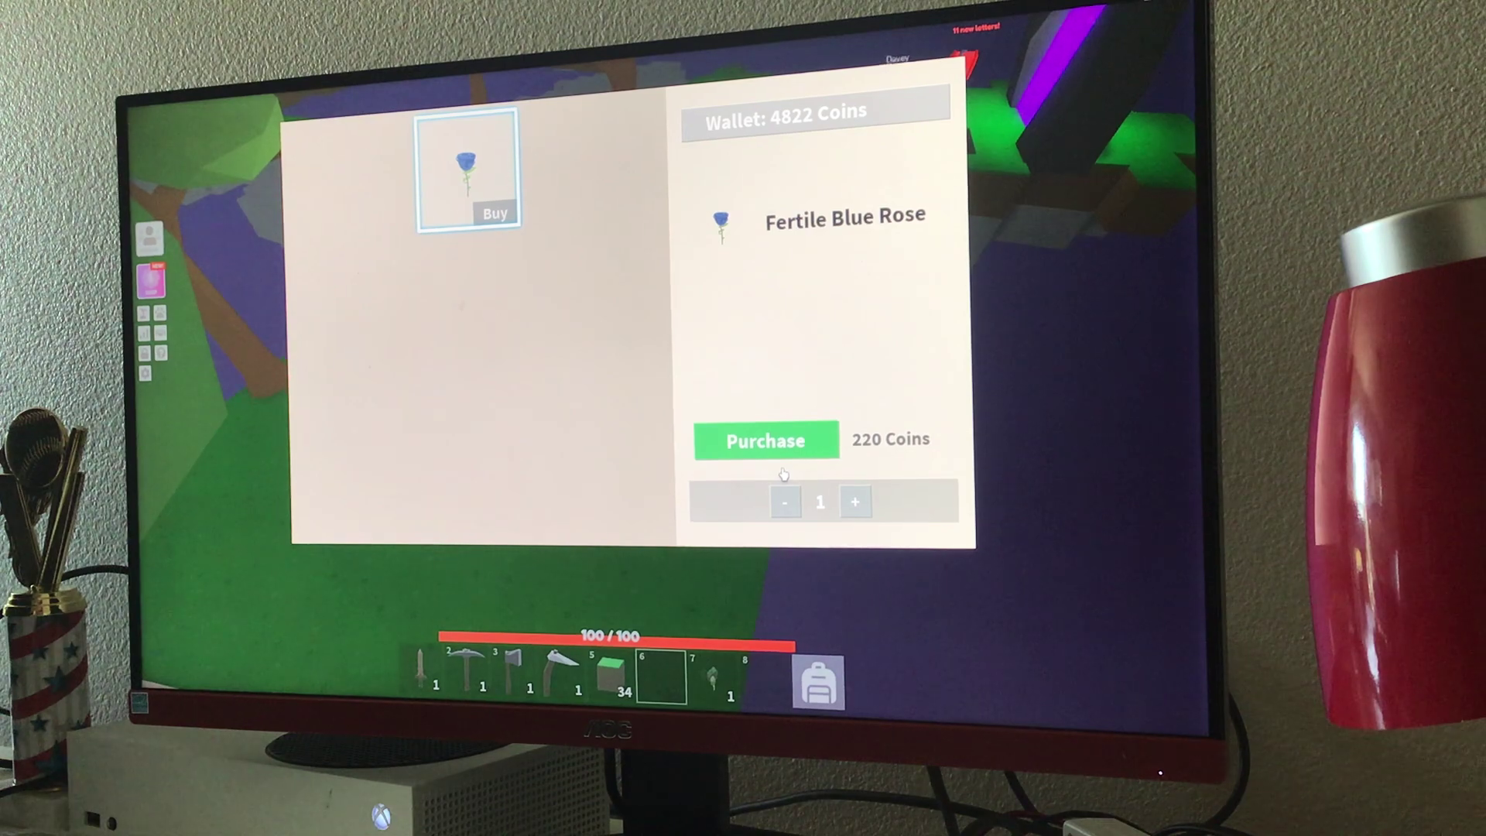
key(Escape)
key(Escape)
click(1063, 409)
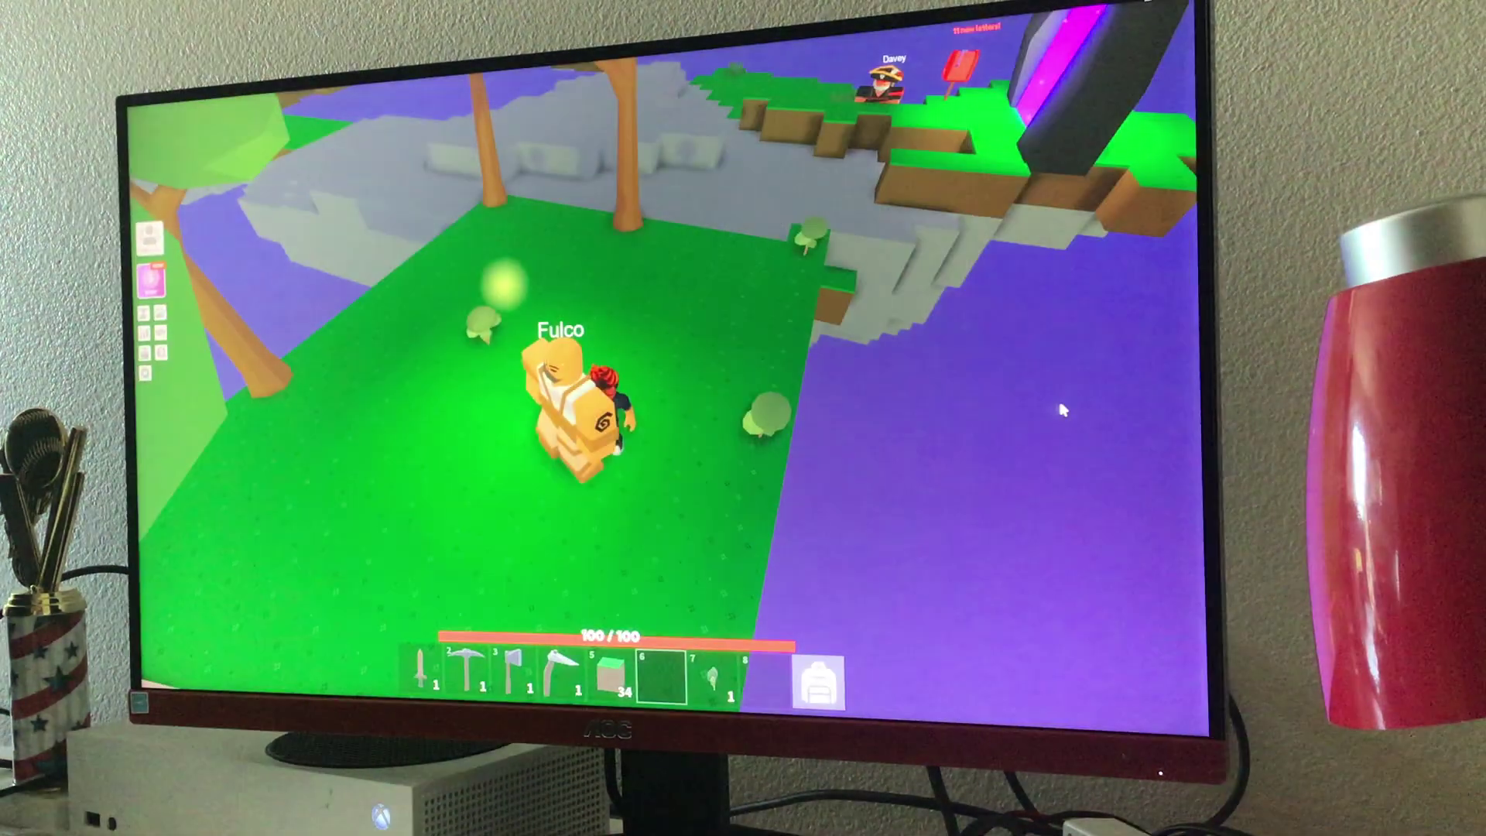